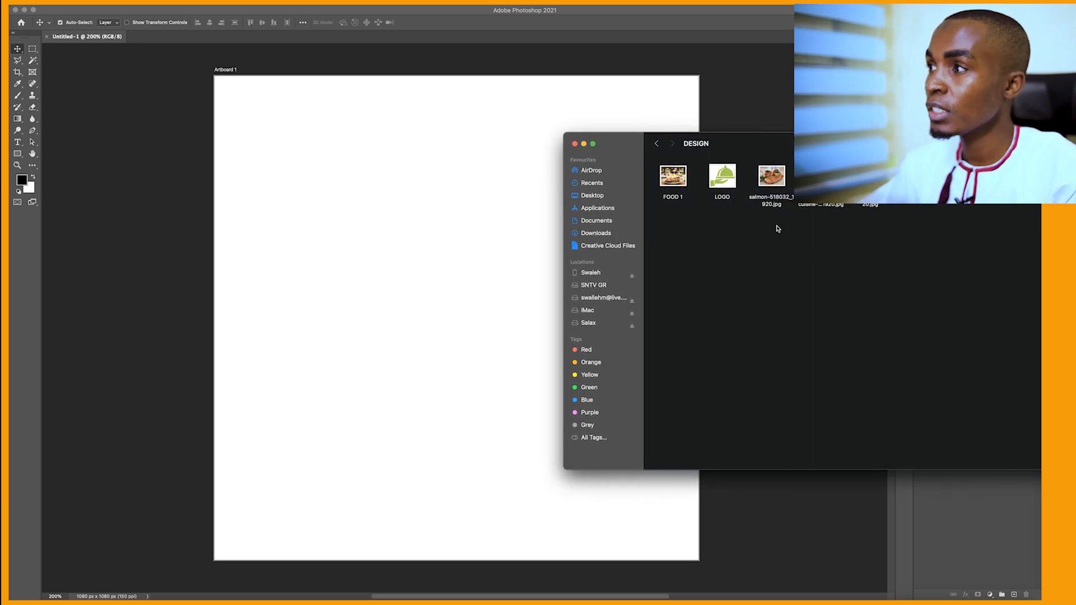
Preview the food photos and the logo in the DESIGN folder.
{"action": "left_click", "coordinate": [680, 183]}
{"action": "key", "text": "space"}
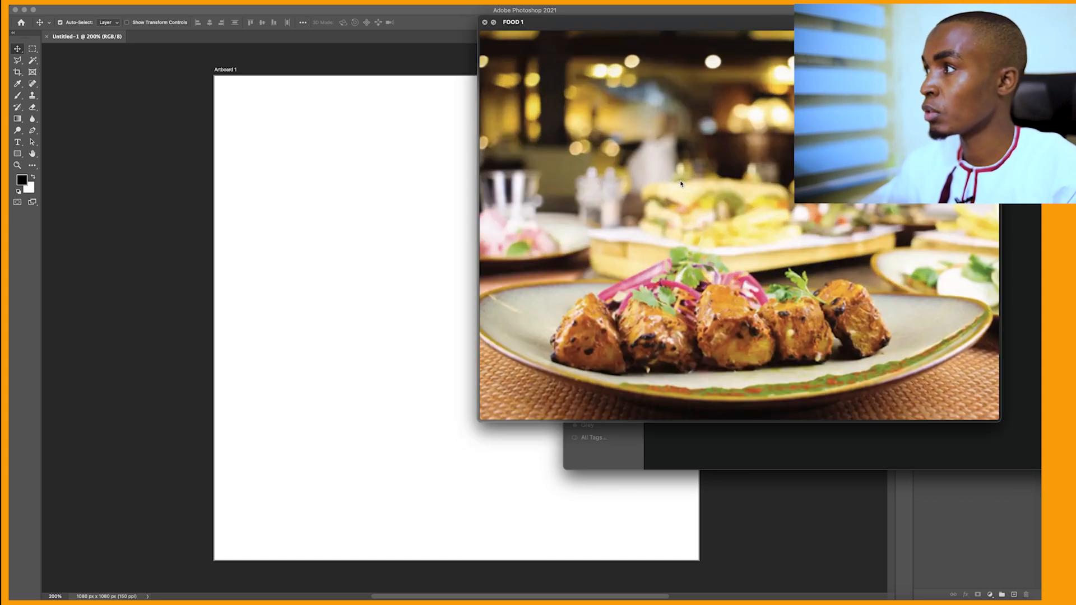
{"action": "key", "text": "space"}
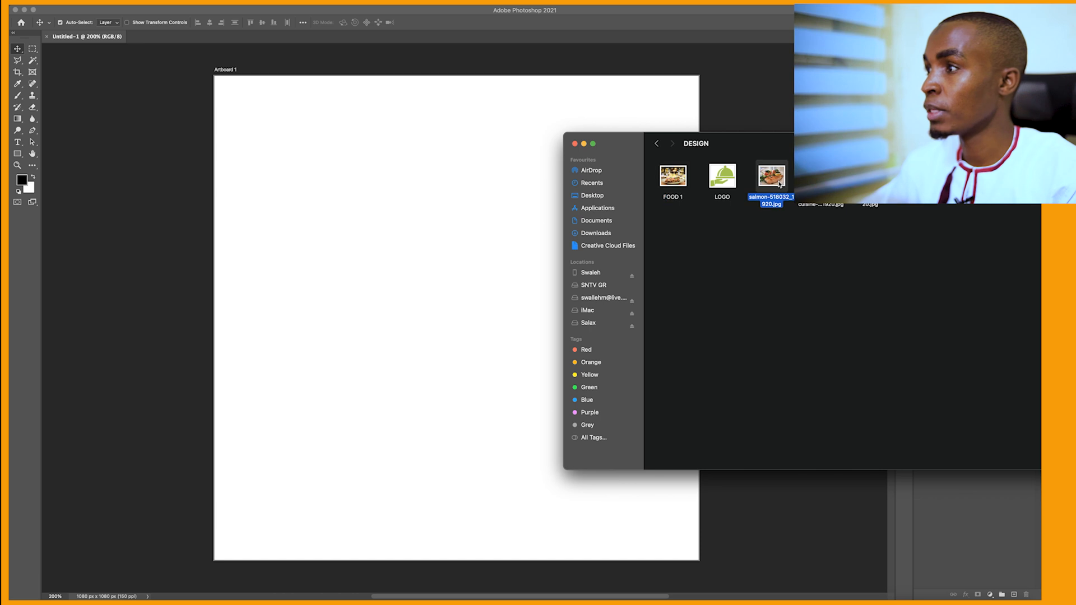
{"action": "left_click", "coordinate": [778, 187]}
{"action": "key", "text": "space"}
{"action": "key", "text": "space"}
{"action": "key", "text": "Left"}
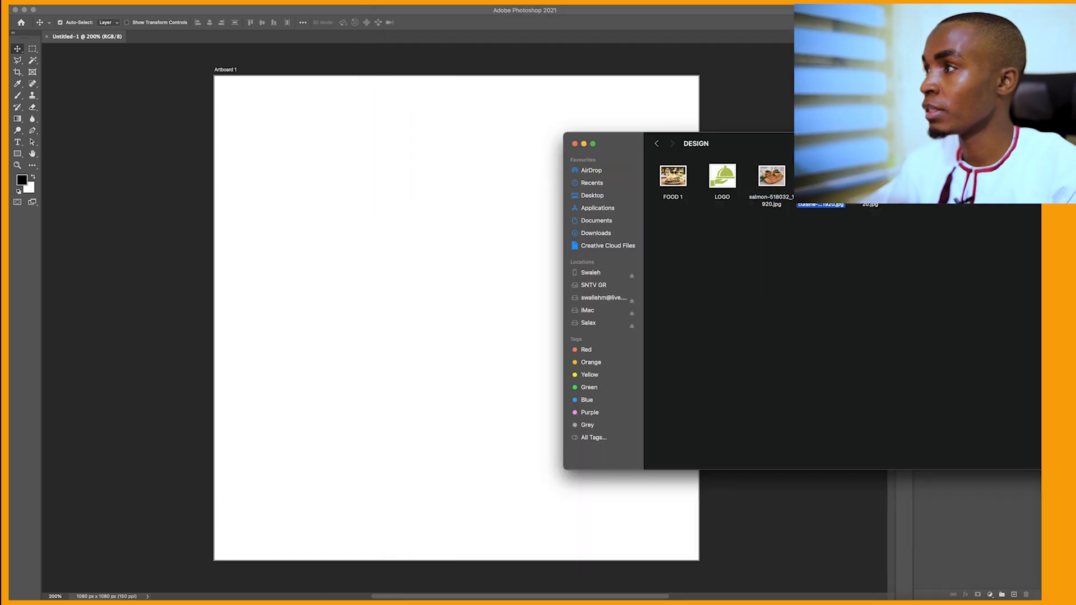
{"action": "key", "text": "space"}
{"action": "key", "text": "space"}
{"action": "key", "text": "Right"}
{"action": "key", "text": "Right"}
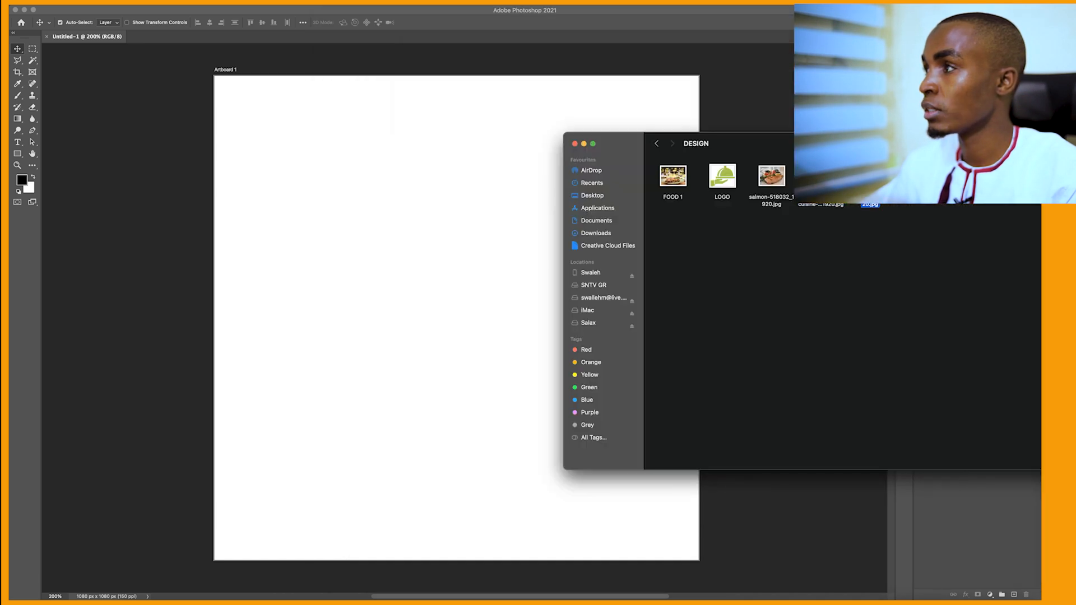
{"action": "key", "text": "space"}
{"action": "key", "text": "space"}
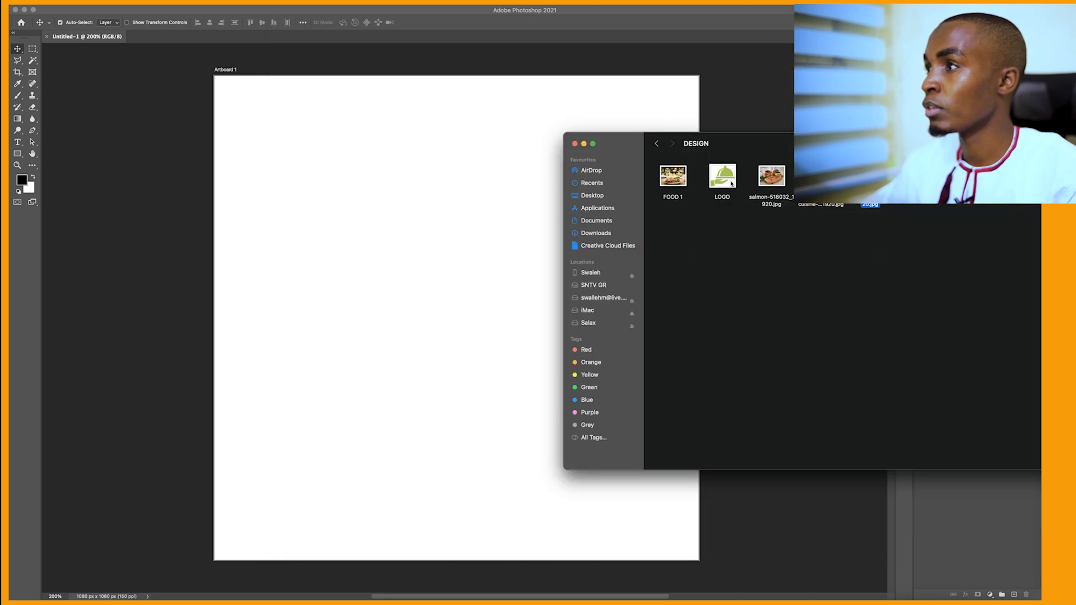
{"action": "left_click", "coordinate": [730, 179]}
{"action": "key", "text": "space"}
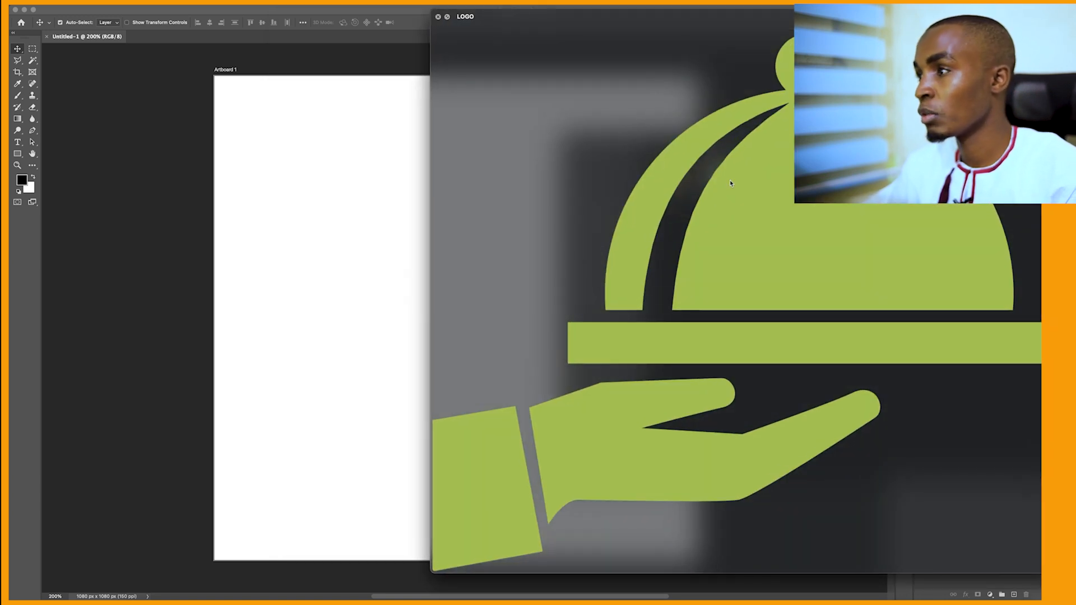
{"action": "key", "text": "space"}
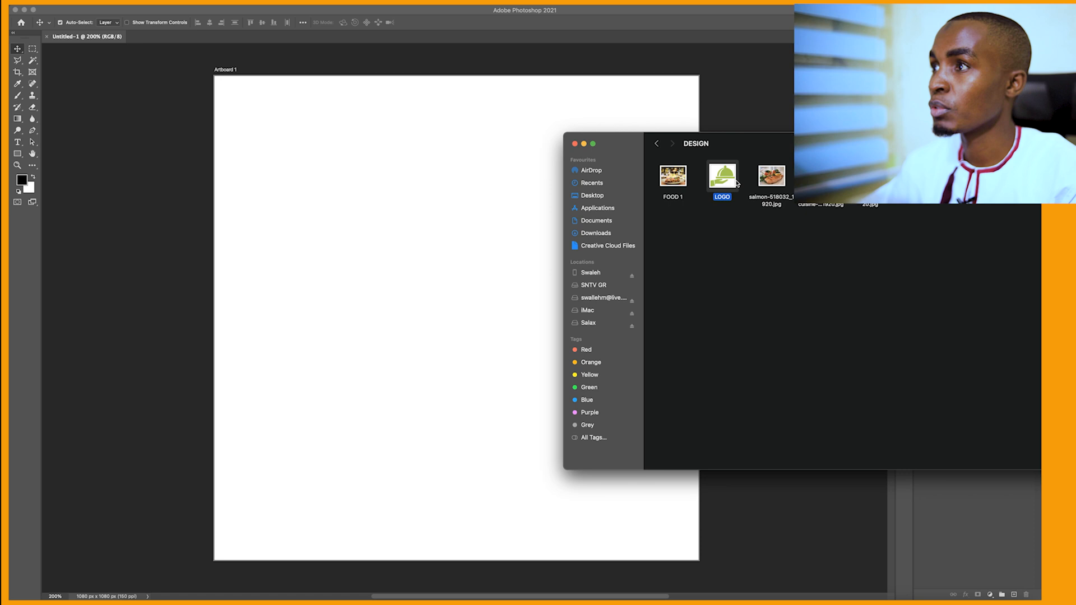
Place the mediterranean-cuisine photo on the artboard and scale it proportionally to cover the full canvas height.
{"action": "left_click_drag", "start_coordinate": [706, 142], "coordinate": [771, 141]}
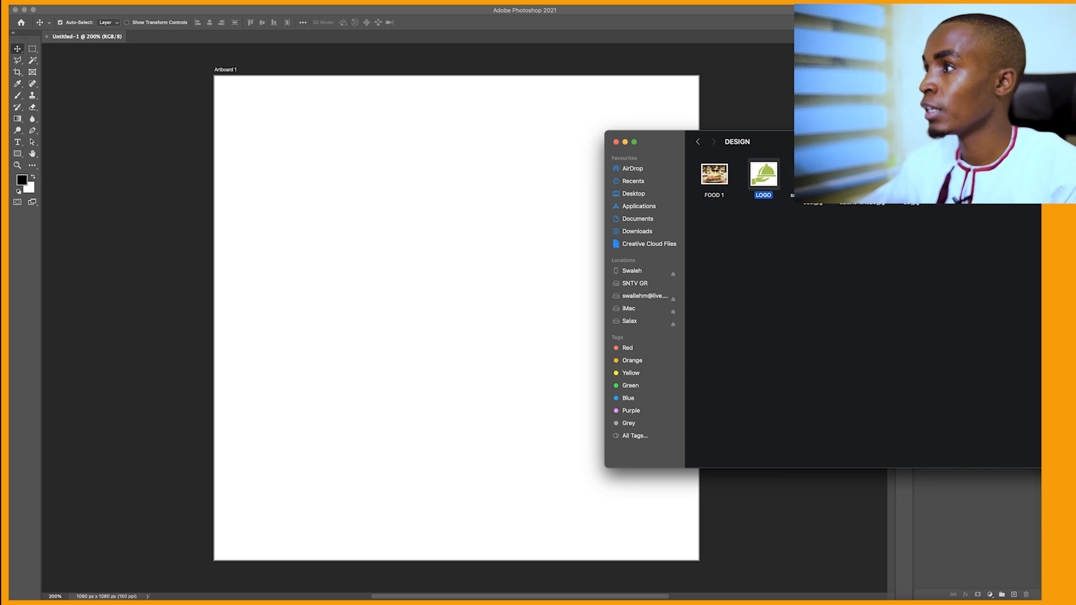
{"action": "left_click_drag", "start_coordinate": [714, 174], "coordinate": [423, 276]}
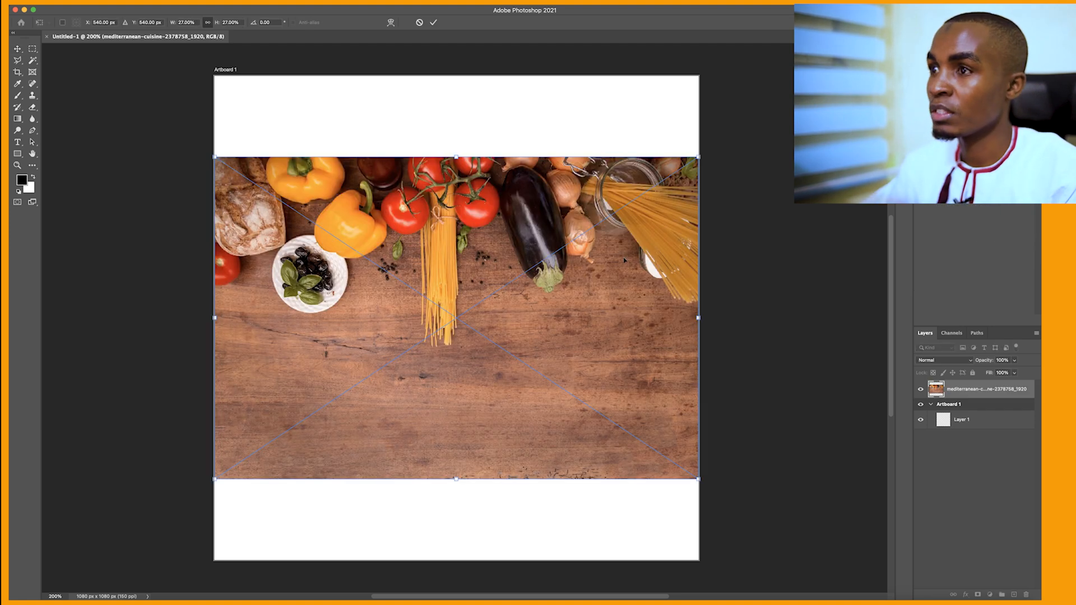
{"action": "left_click_drag", "start_coordinate": [453, 153], "coordinate": [461, 71]}
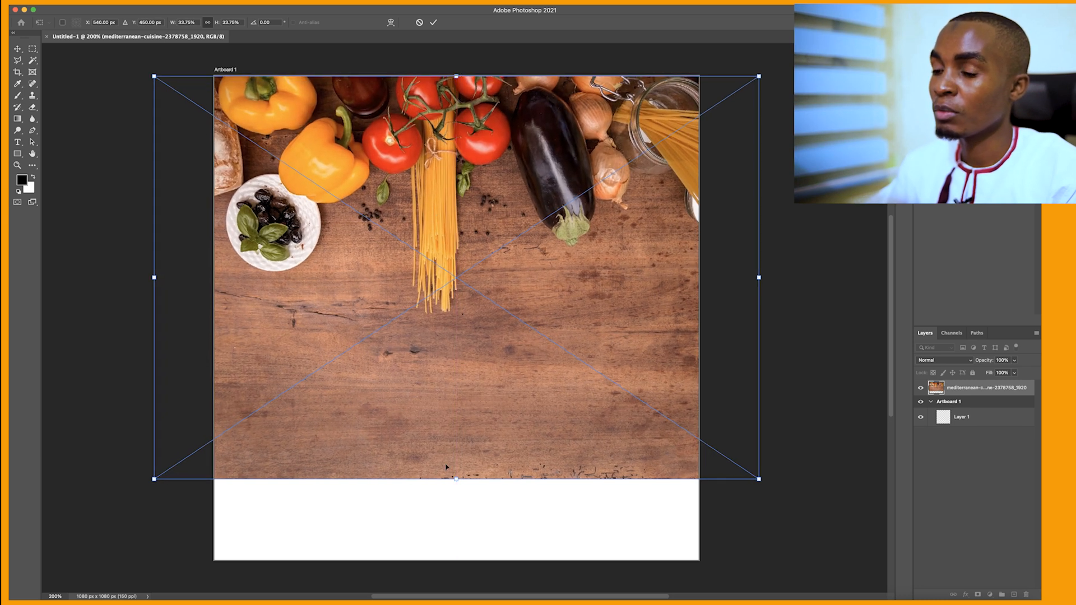
{"action": "left_click_drag", "start_coordinate": [455, 480], "coordinate": [454, 561]}
Move the photo's layer into Artboard 1 above Layer 1 and narrow the application window.
{"action": "left_click_drag", "start_coordinate": [953, 388], "coordinate": [959, 399]}
{"action": "left_click", "coordinate": [959, 409]}
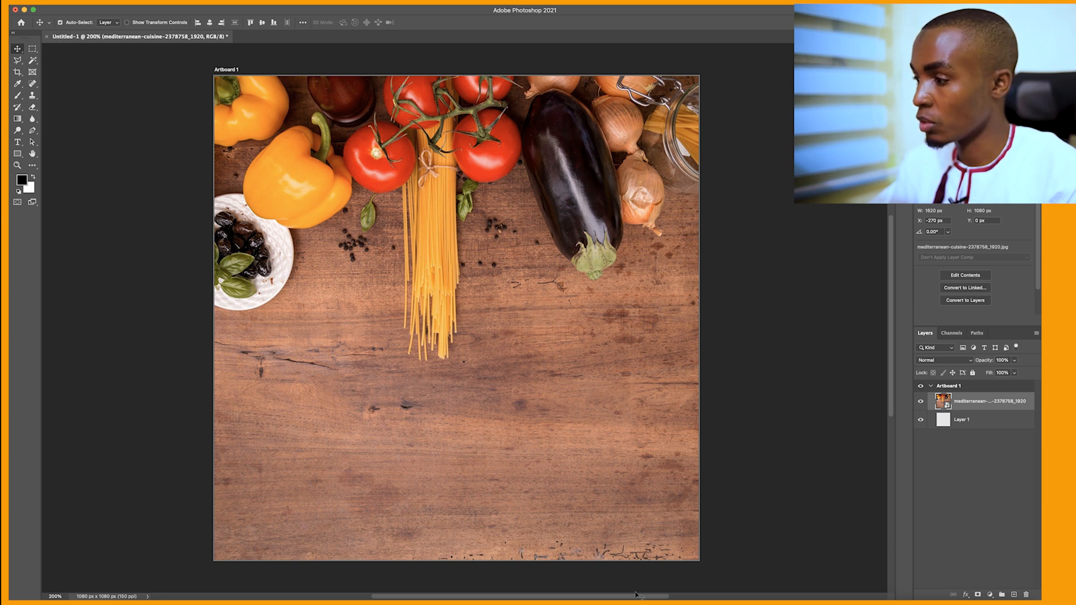
{"action": "mouse_move", "coordinate": [645, 599]}
{"action": "left_mouse_down"}
{"action": "mouse_move", "coordinate": [687, 599]}
{"action": "mouse_move", "coordinate": [656, 599]}
{"action": "left_mouse_up"}
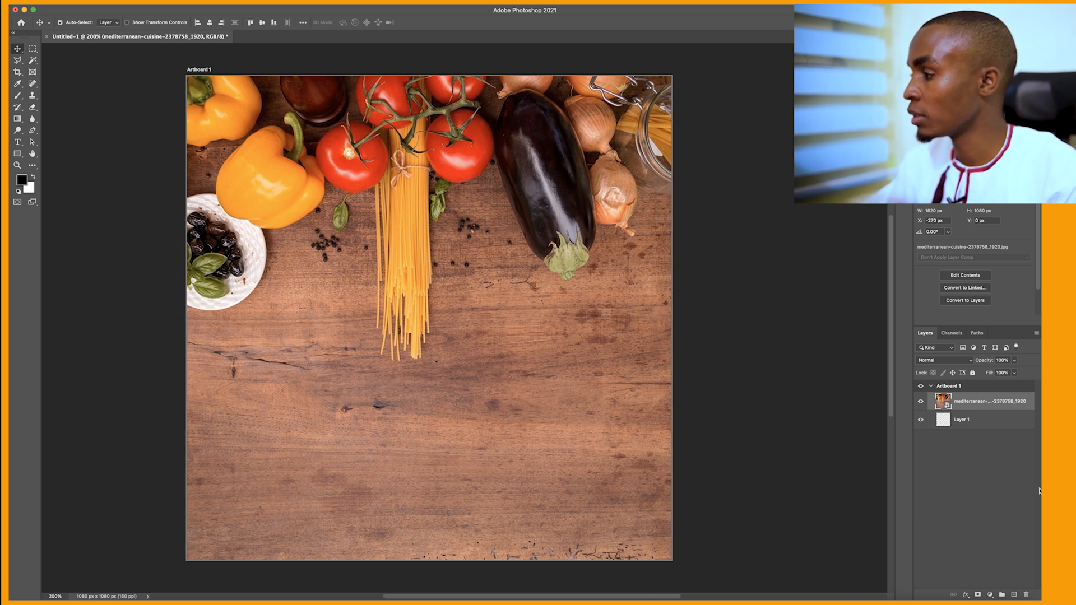
{"action": "left_click_drag", "start_coordinate": [1041, 490], "coordinate": [931, 490]}
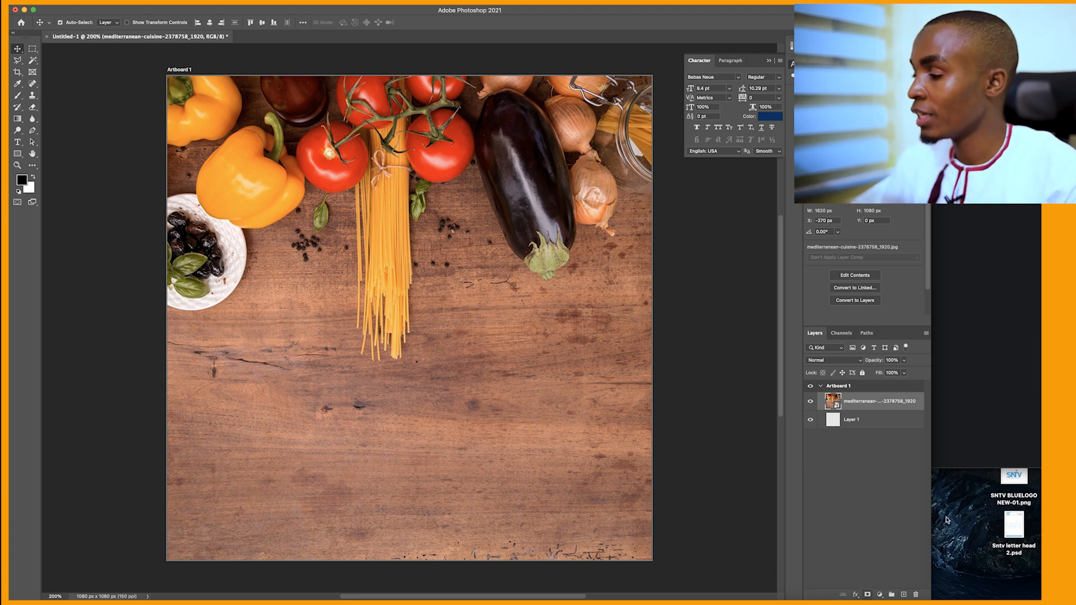
Add a linear black-to-transparent gradient fill layer at 90° above the mediterranean-cuisine photo.
{"action": "left_click", "coordinate": [879, 594]}
{"action": "key", "text": "Escape"}
{"action": "left_click", "coordinate": [904, 594]}
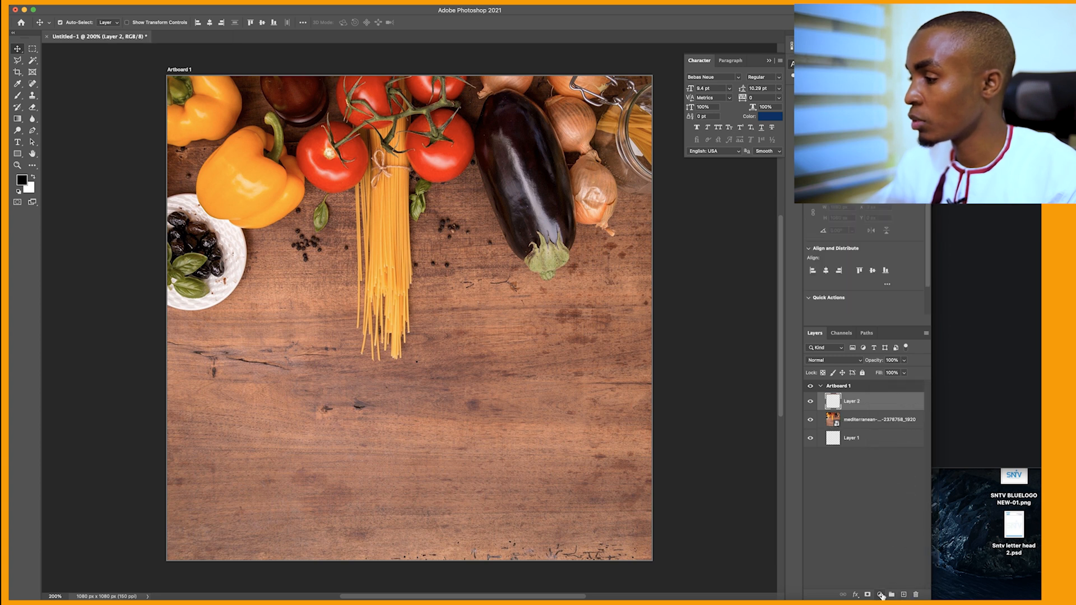
{"action": "left_click", "coordinate": [880, 595]}
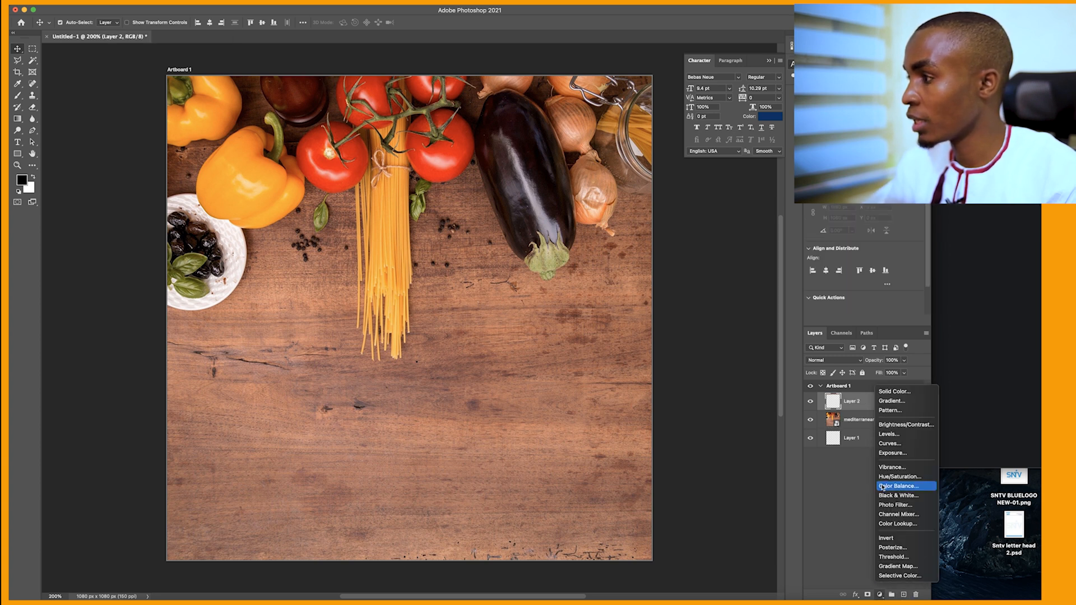
{"action": "left_click", "coordinate": [891, 401]}
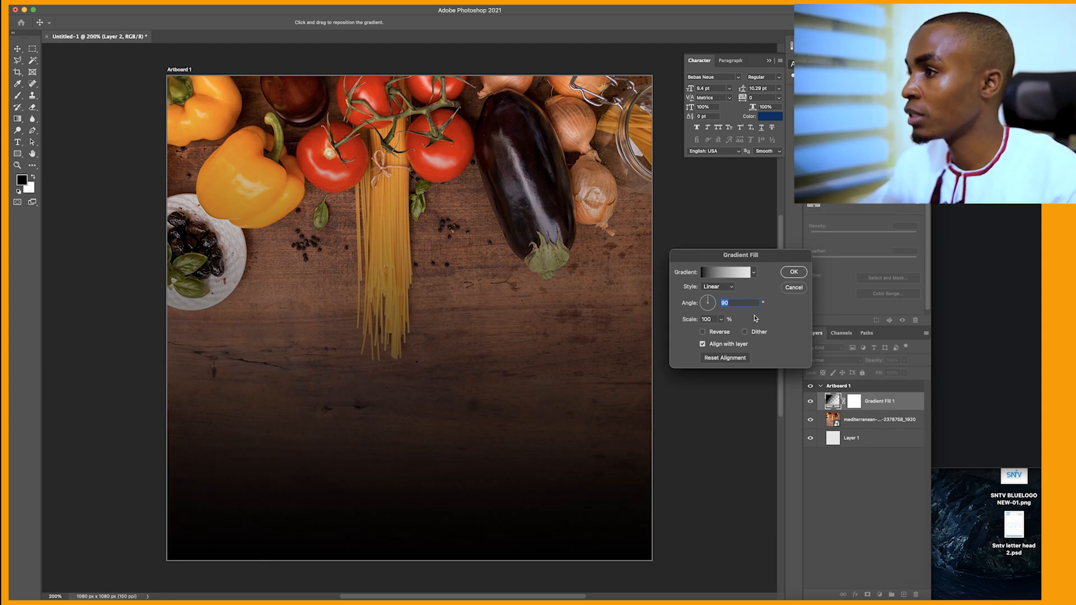
{"action": "left_click", "coordinate": [794, 271]}
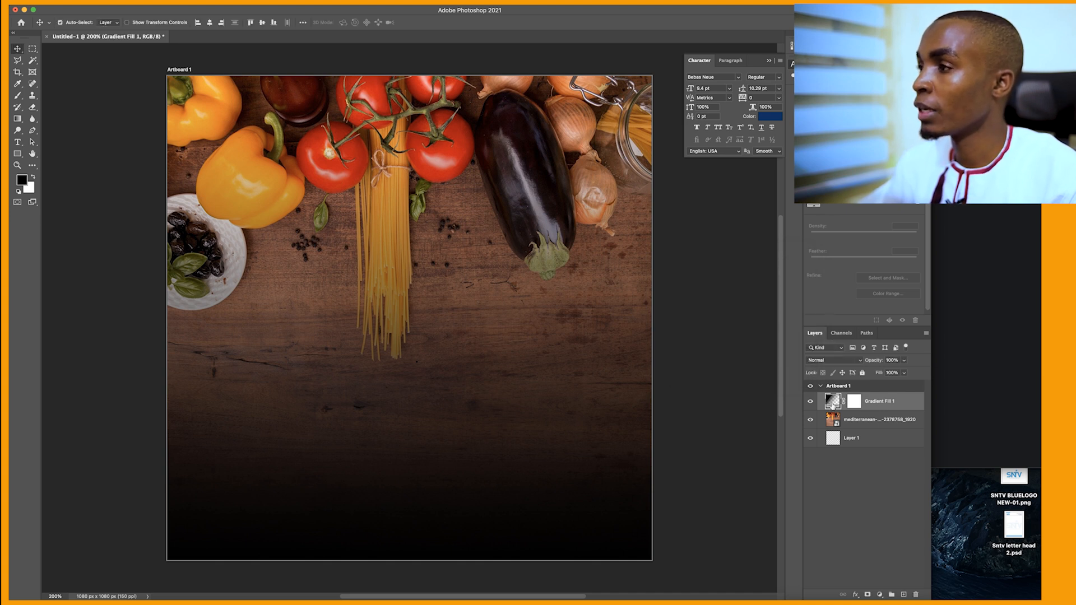
Change the starting colour stop of the gradient fill to green 3d7408.
{"action": "double_click", "coordinate": [858, 401]}
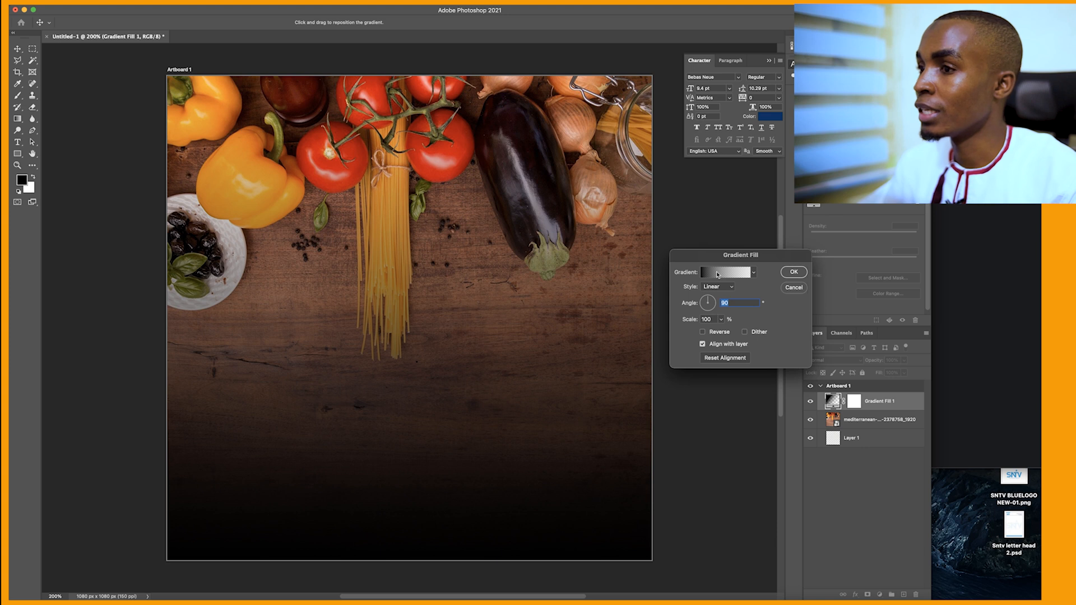
{"action": "left_click", "coordinate": [717, 272]}
{"action": "left_click", "coordinate": [358, 348]}
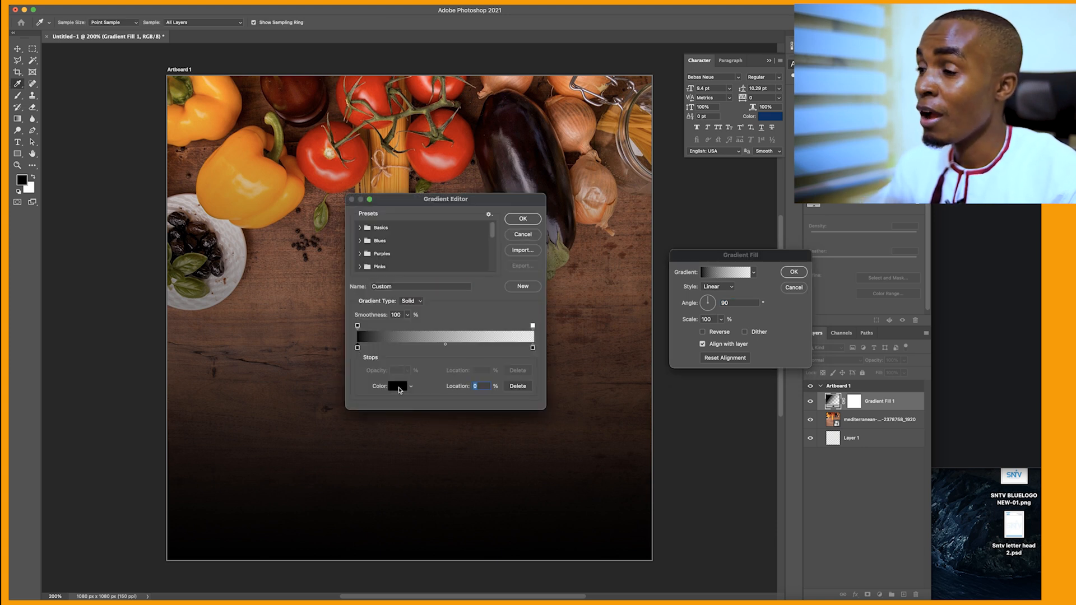
{"action": "left_click", "coordinate": [400, 387]}
{"action": "left_click", "coordinate": [632, 358]}
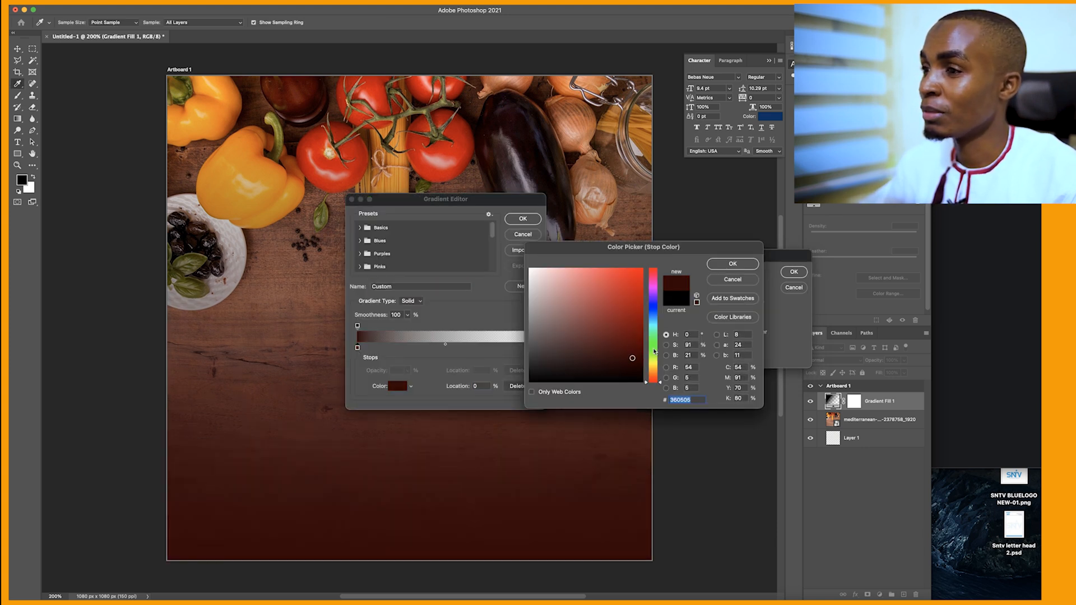
{"action": "left_click", "coordinate": [654, 350]}
{"action": "left_click_drag", "start_coordinate": [655, 351], "coordinate": [635, 330]}
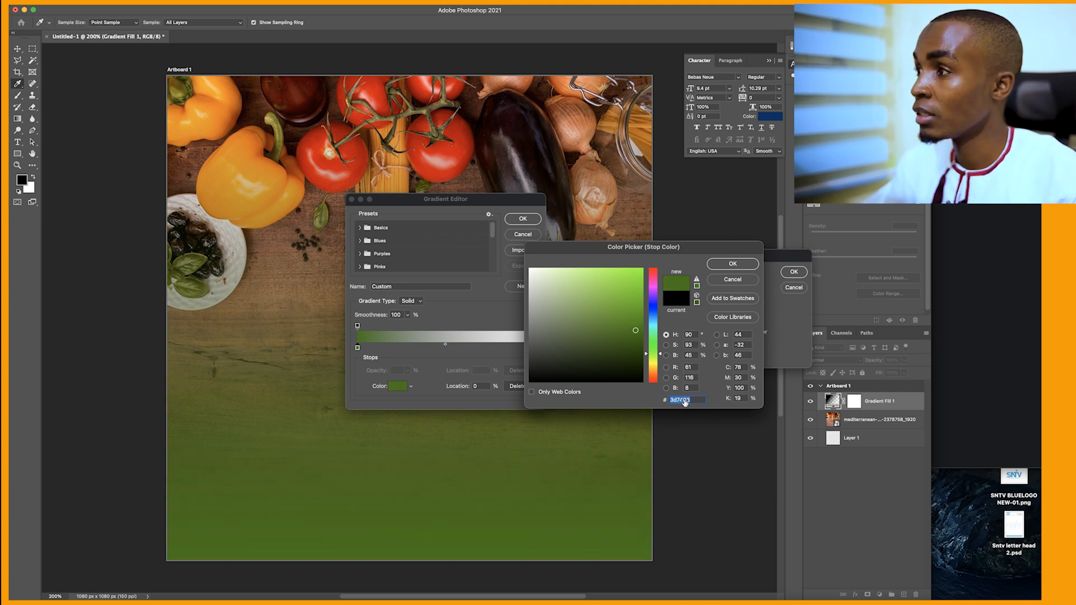
{"action": "left_click", "coordinate": [732, 264]}
Set the gradient's end colour stop to 3d7408 at location 99% and apply the gradient fill.
{"action": "left_click_drag", "start_coordinate": [532, 348], "coordinate": [531, 348]}
{"action": "left_click", "coordinate": [405, 386]}
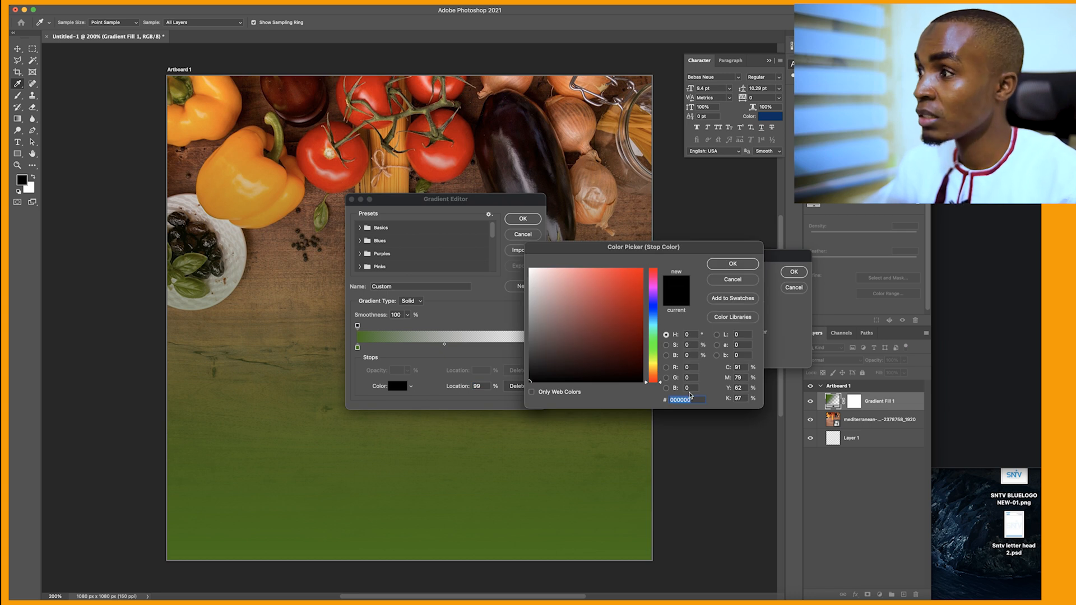
{"action": "type", "text": "3d7408"}
{"action": "left_click", "coordinate": [727, 268]}
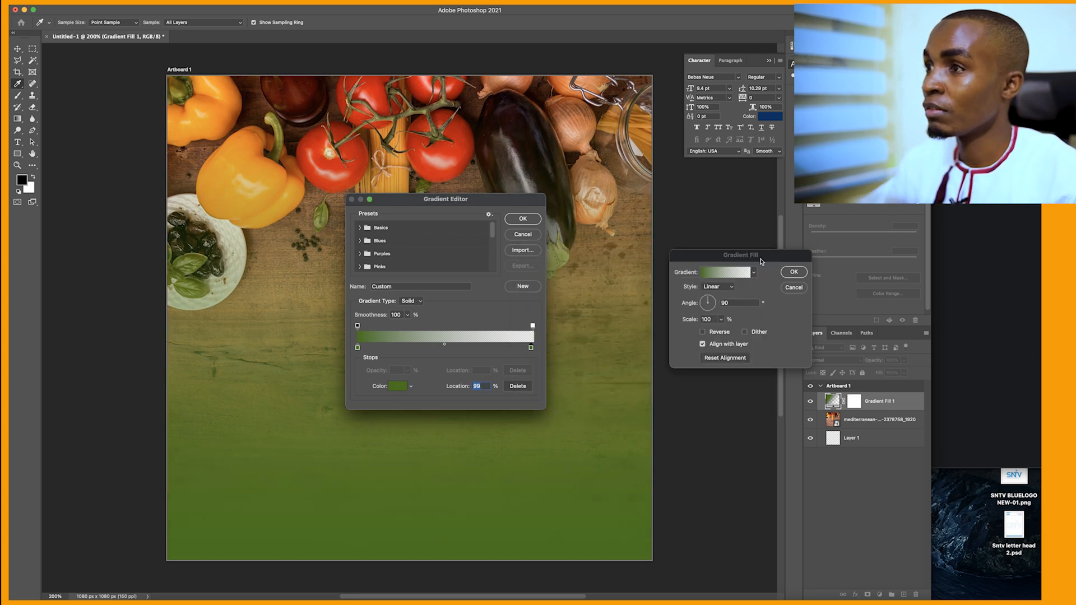
{"action": "left_click", "coordinate": [530, 219]}
{"action": "left_click", "coordinate": [793, 272]}
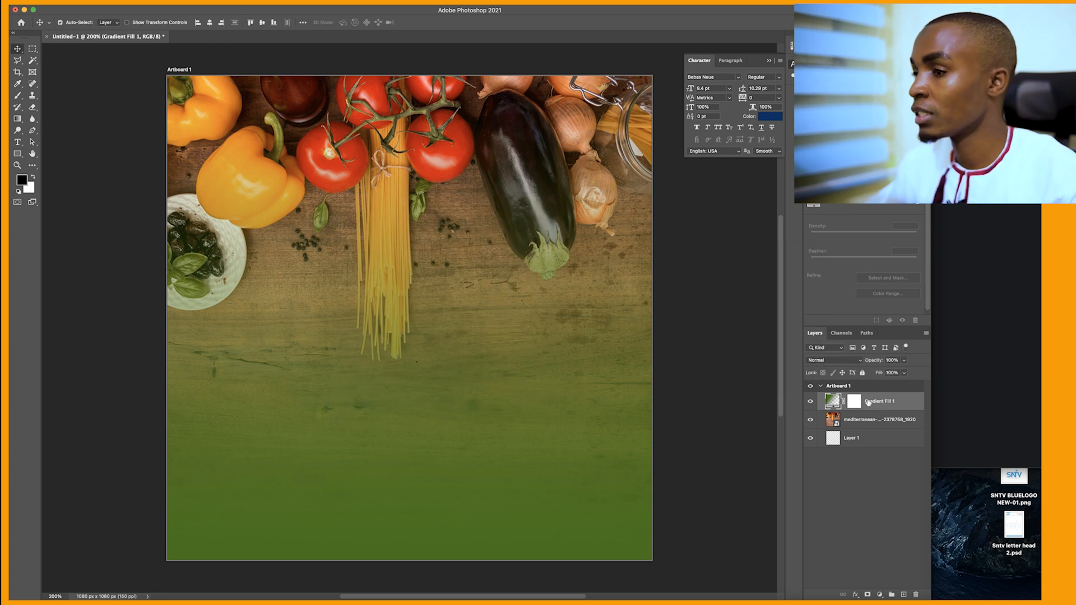
Draw a black rectangle about 376 by 366 px below the artboard's centre and round its corners to about 57 px.
{"action": "scroll", "coordinate": [514, 407], "scroll_direction": "left", "scroll_amount": 2}
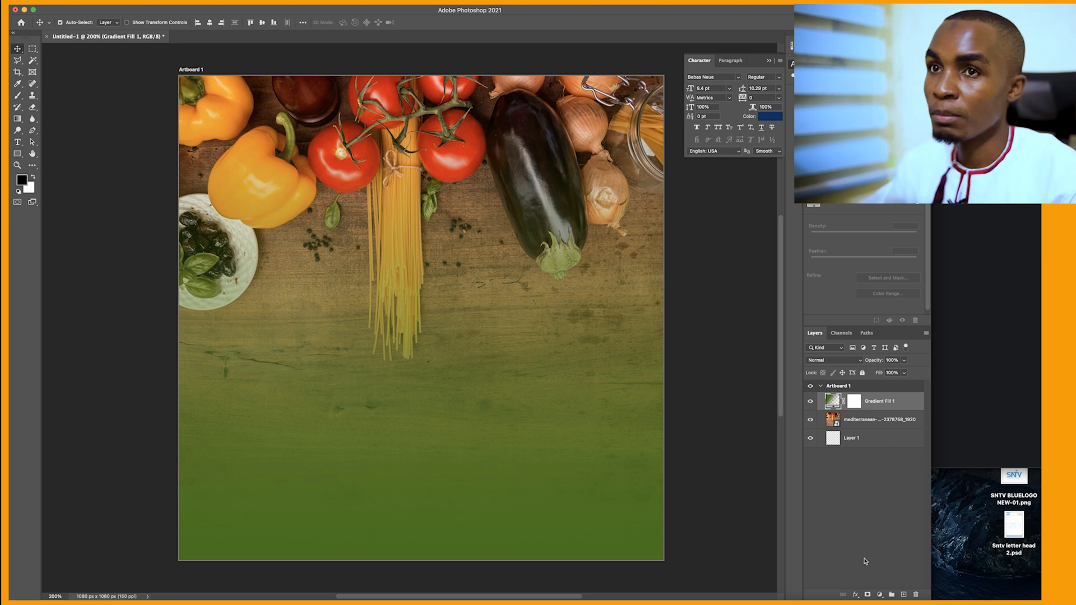
{"action": "left_click", "coordinate": [17, 154]}
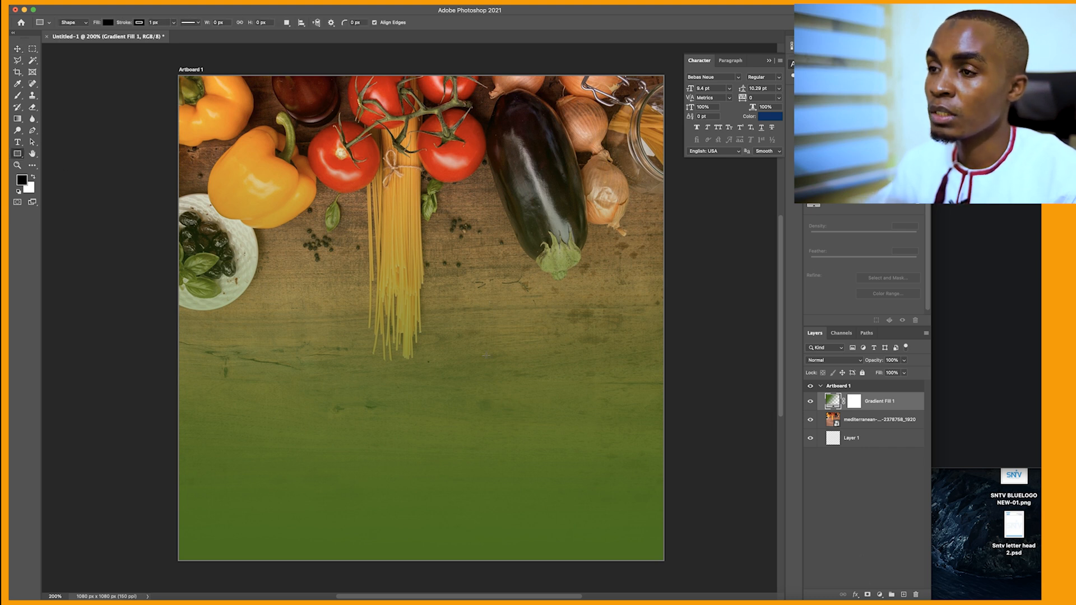
{"action": "mouse_move", "coordinate": [351, 297]}
{"action": "left_mouse_down"}
{"action": "mouse_move", "coordinate": [392, 357]}
{"action": "mouse_move", "coordinate": [464, 377]}
{"action": "mouse_move", "coordinate": [518, 450]}
{"action": "mouse_move", "coordinate": [571, 494]}
{"action": "mouse_move", "coordinate": [518, 453]}
{"action": "mouse_move", "coordinate": [439, 357]}
{"action": "mouse_move", "coordinate": [458, 388]}
{"action": "mouse_move", "coordinate": [525, 424]}
{"action": "mouse_move", "coordinate": [506, 449]}
{"action": "mouse_move", "coordinate": [519, 461]}
{"action": "left_mouse_up"}
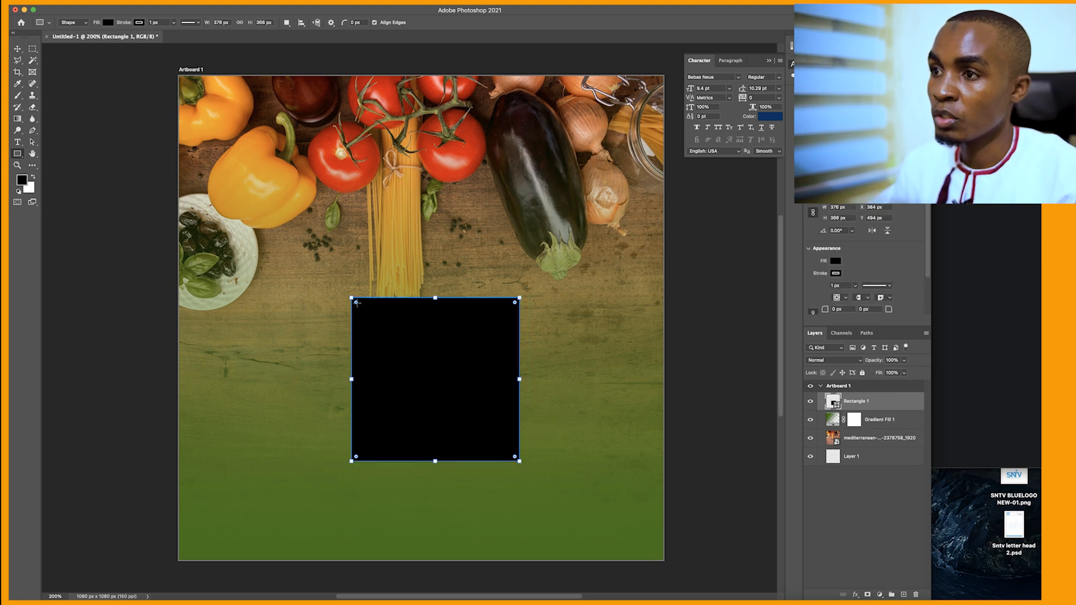
{"action": "left_click_drag", "start_coordinate": [356, 302], "coordinate": [360, 306]}
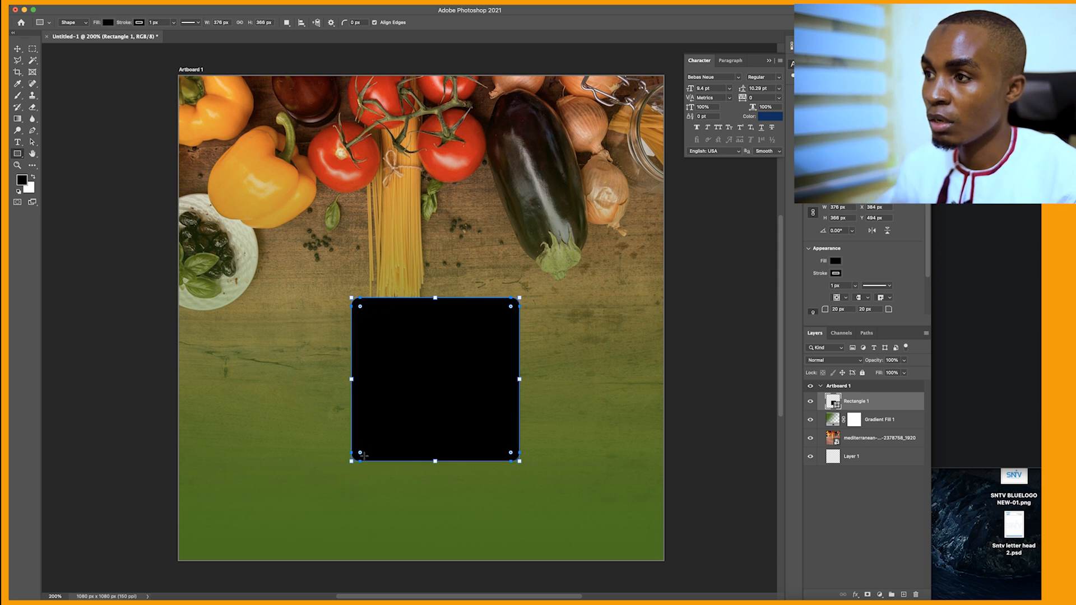
{"action": "left_click", "coordinate": [360, 307]}
{"action": "left_click_drag", "start_coordinate": [361, 307], "coordinate": [377, 323]}
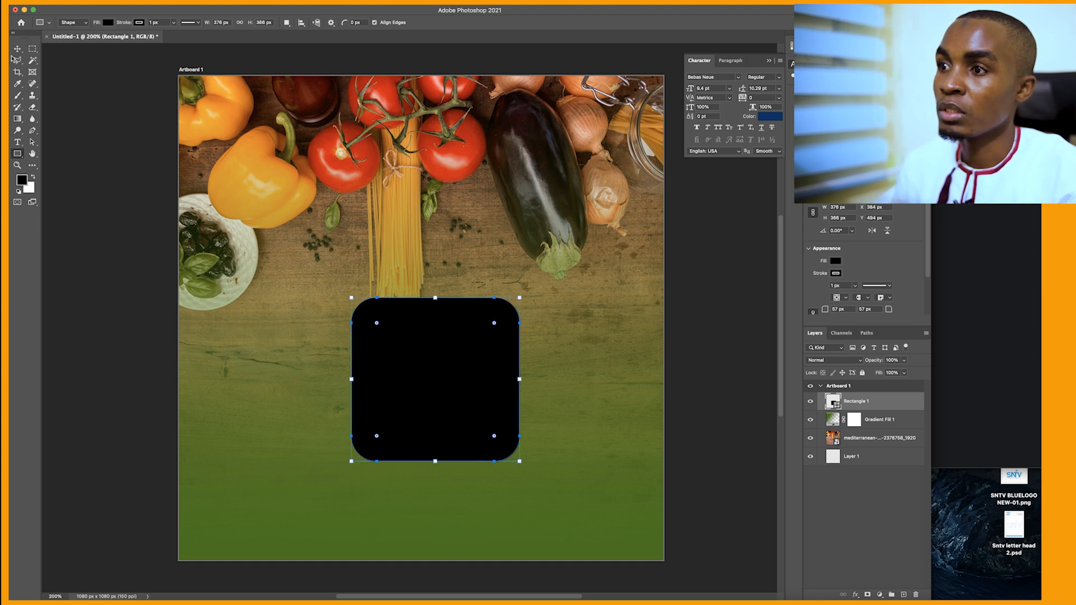
{"action": "key", "text": "v"}
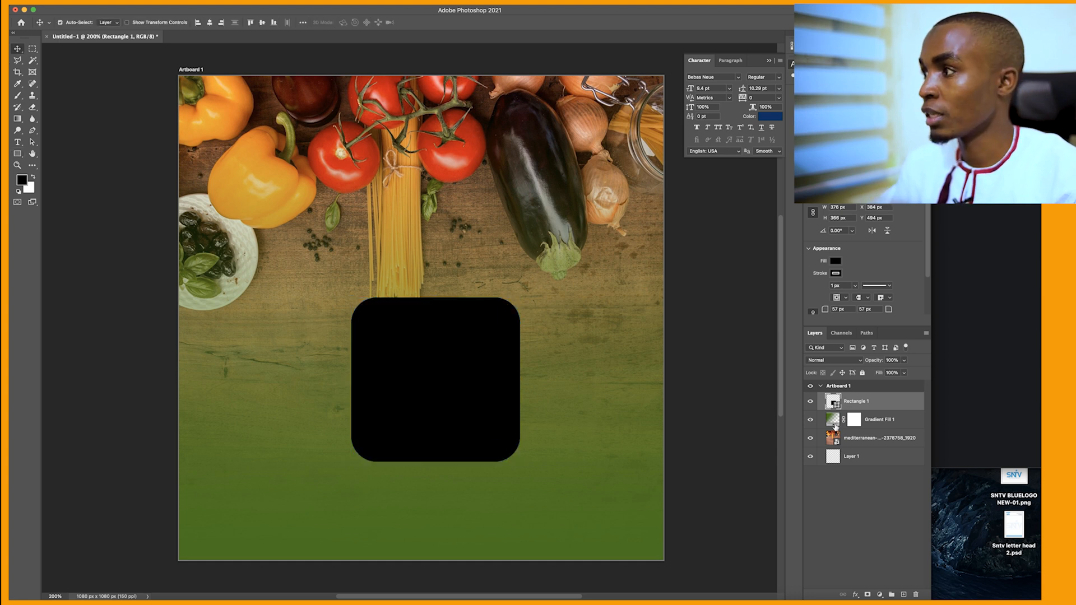
Remove the rounded rectangle's fill and set its black stroke width to 3 px.
{"action": "left_click", "coordinate": [835, 261]}
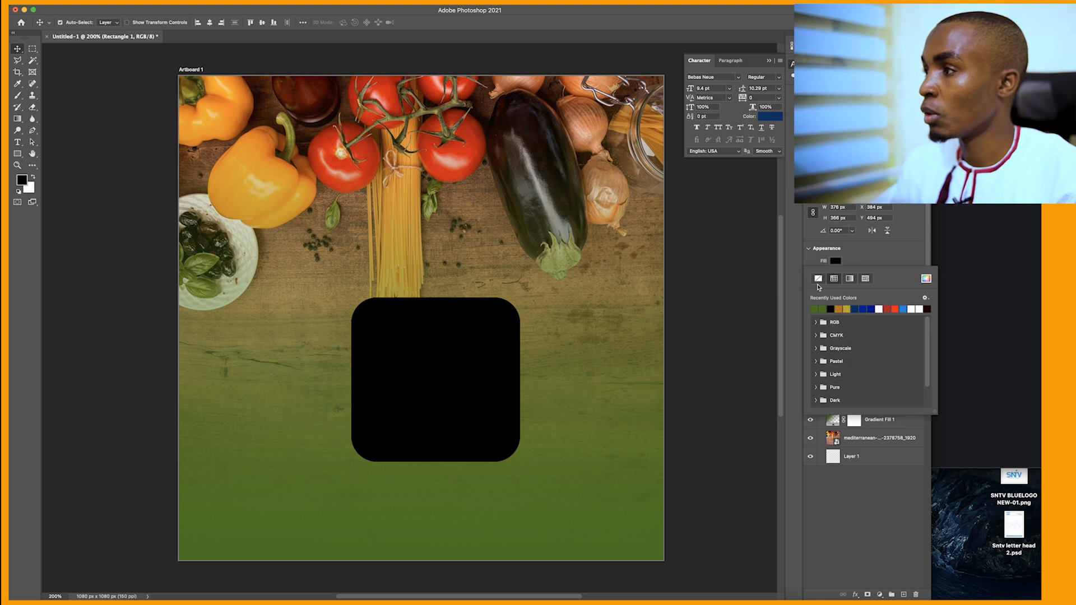
{"action": "left_click", "coordinate": [818, 279]}
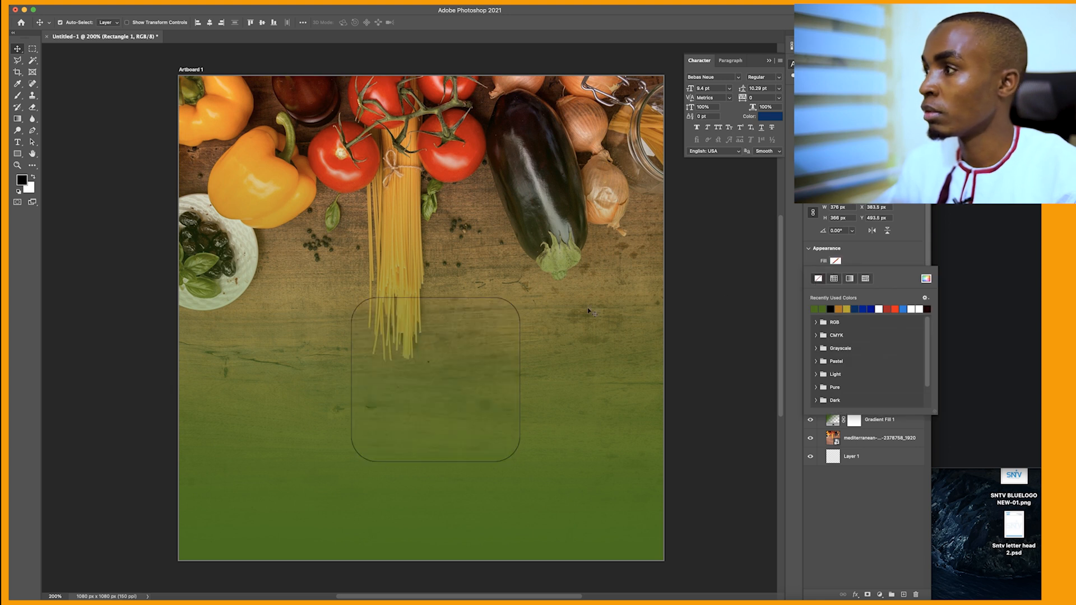
{"action": "left_click", "coordinate": [879, 258]}
{"action": "left_click_drag", "start_coordinate": [856, 287], "coordinate": [856, 297]}
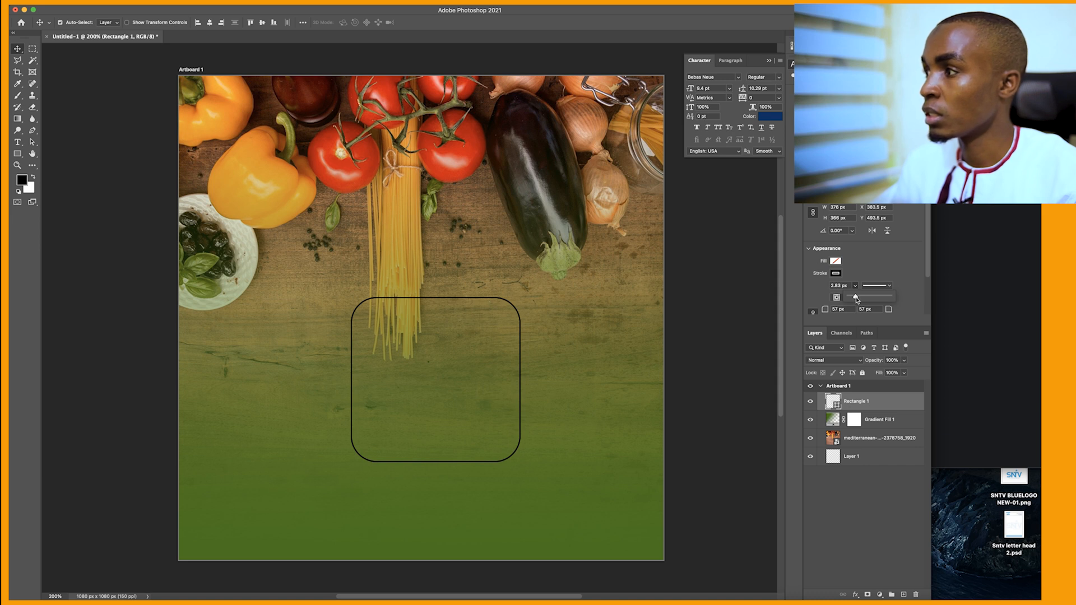
{"action": "left_click_drag", "start_coordinate": [847, 294], "coordinate": [847, 294]}
{"action": "type", "text": "3"}
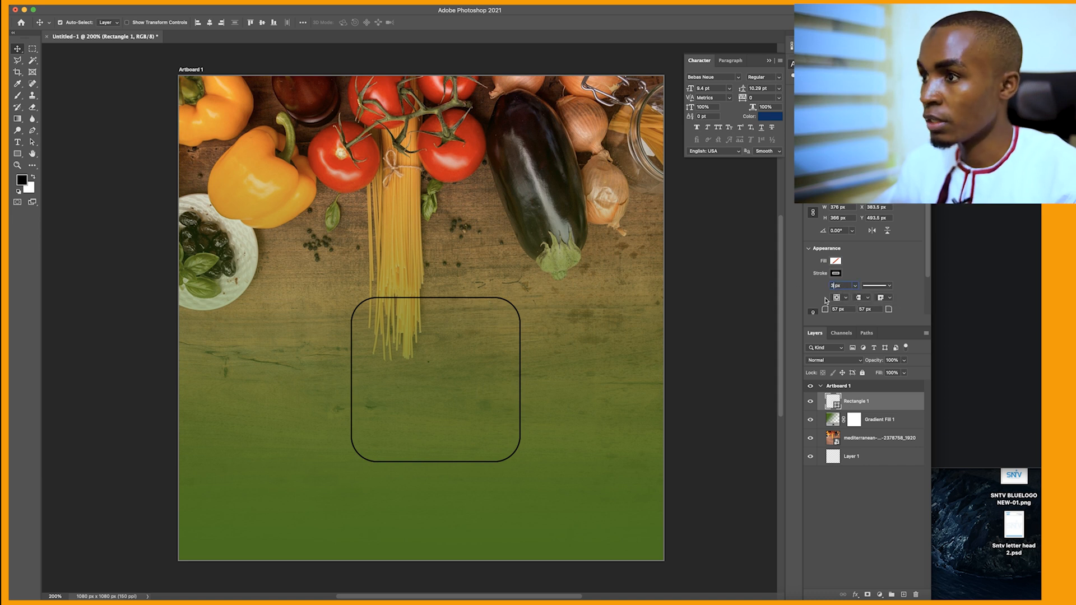
{"action": "key", "text": "Return"}
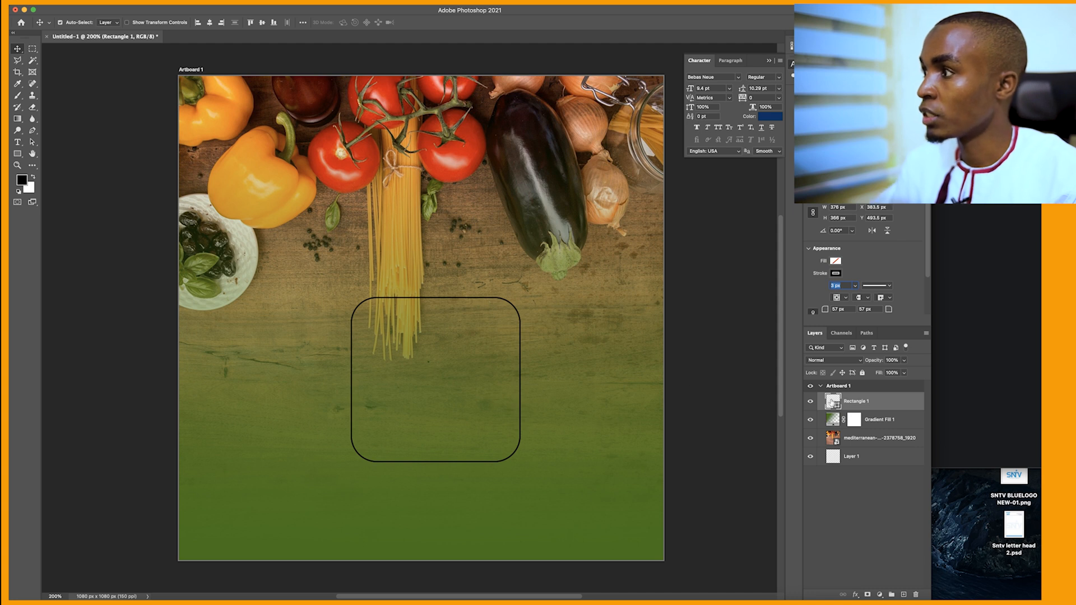
Change the rounded rectangle's stroke colour to white and deselect the shape.
{"action": "left_click", "coordinate": [836, 274]}
{"action": "left_click", "coordinate": [823, 321]}
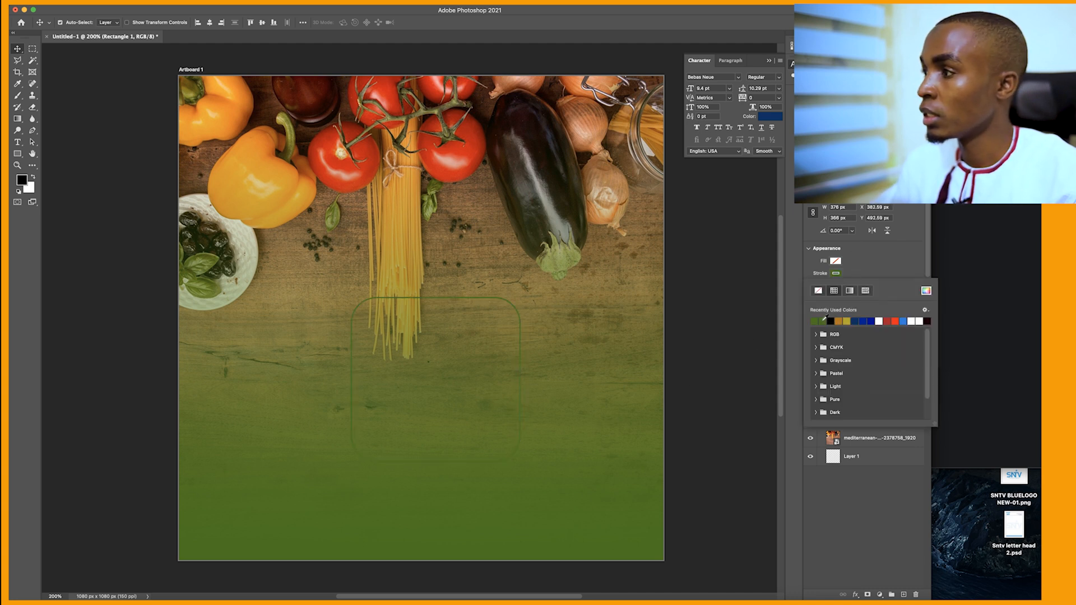
{"action": "left_click", "coordinate": [879, 321]}
{"action": "left_click", "coordinate": [870, 503]}
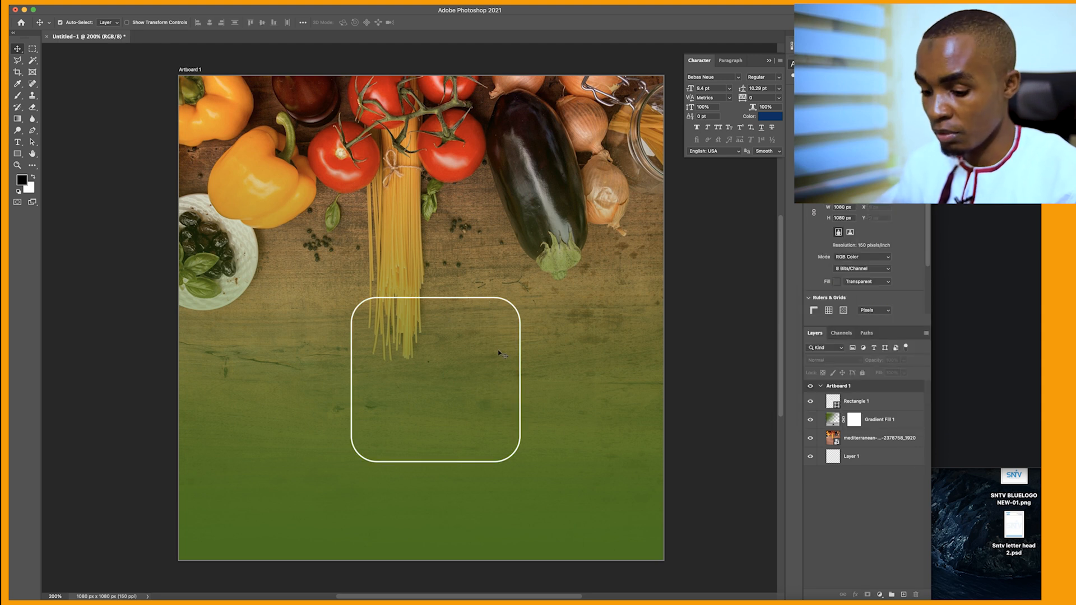
Rotate the rounded rectangle to 60 degrees and move it up to the artboard's horizontal centre.
{"action": "left_click", "coordinate": [851, 407]}
{"action": "key", "text": "super+t"}
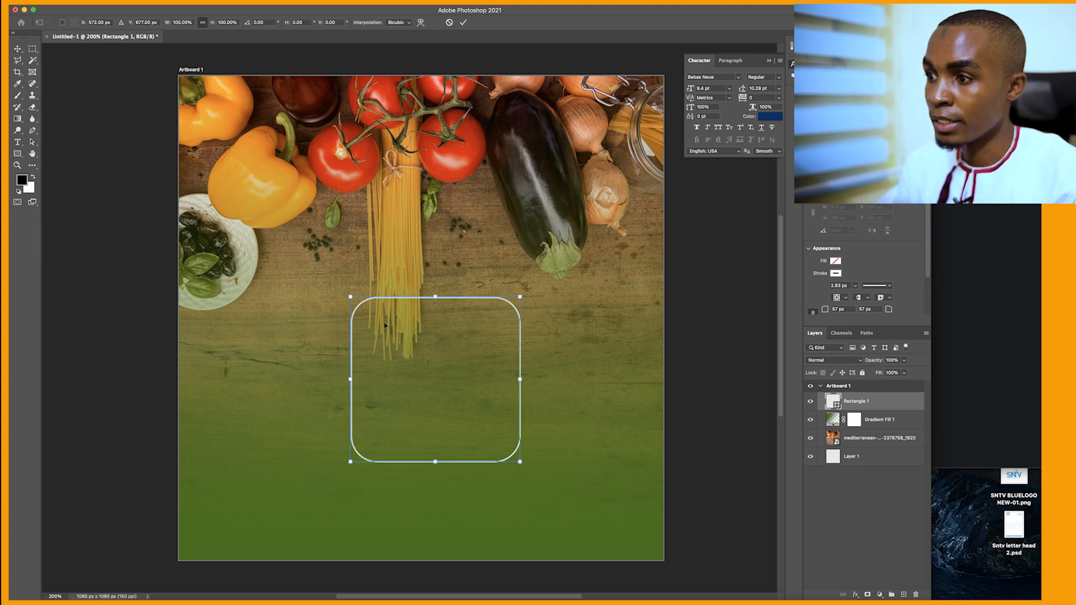
{"action": "left_click_drag", "start_coordinate": [527, 470], "coordinate": [419, 487]}
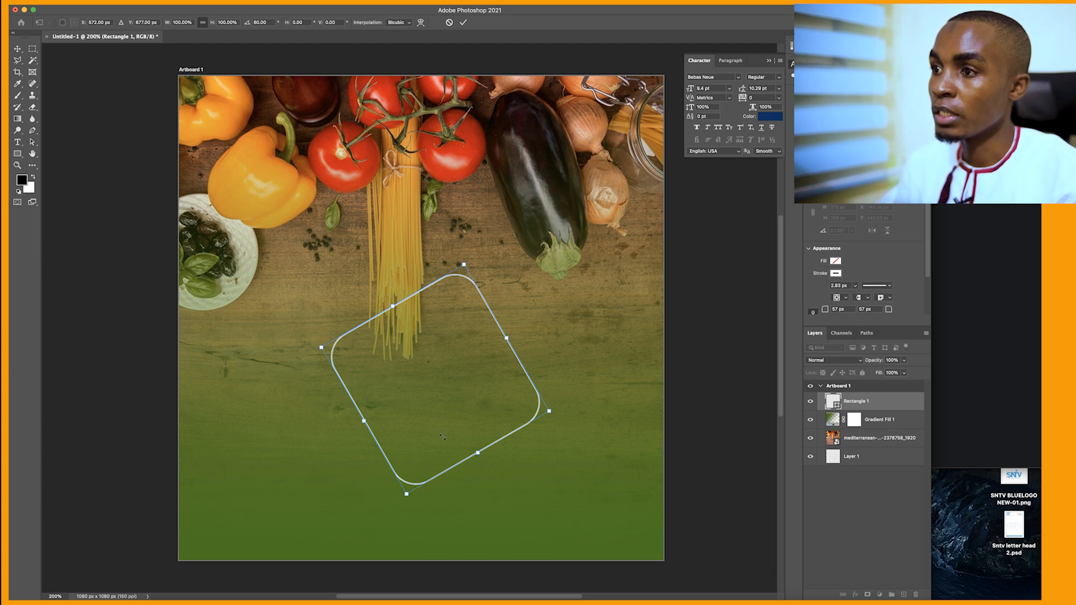
{"action": "left_click_drag", "start_coordinate": [448, 409], "coordinate": [447, 373]}
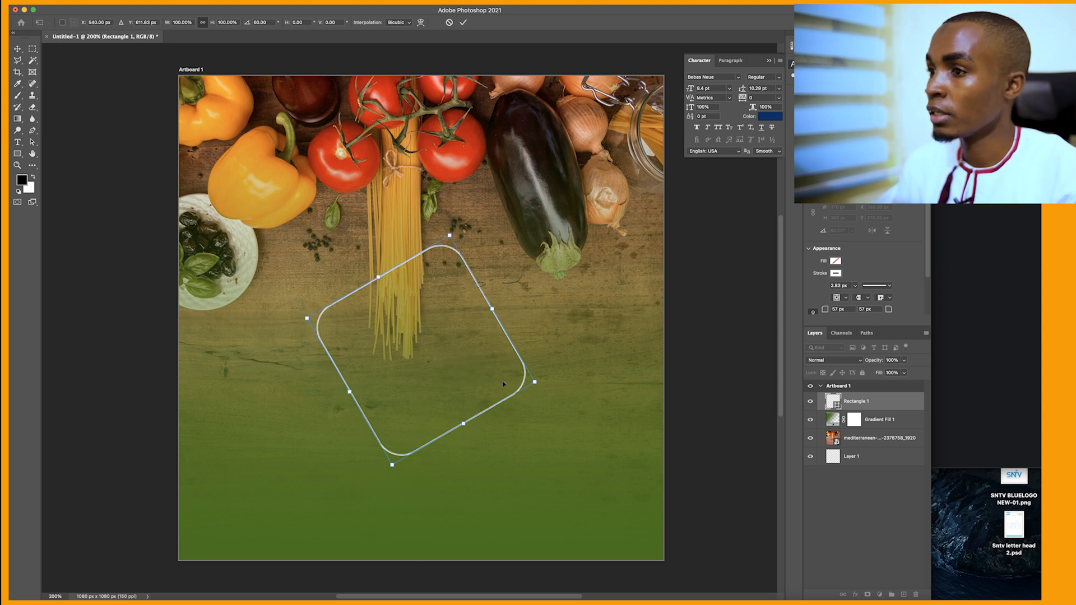
{"action": "left_click", "coordinate": [861, 522]}
Place the LOGO.png image in the poster, scale it to about 40%, and position it inside the rotated frame.
{"action": "left_click", "coordinate": [956, 240]}
{"action": "left_click_drag", "start_coordinate": [763, 175], "coordinate": [387, 369]}
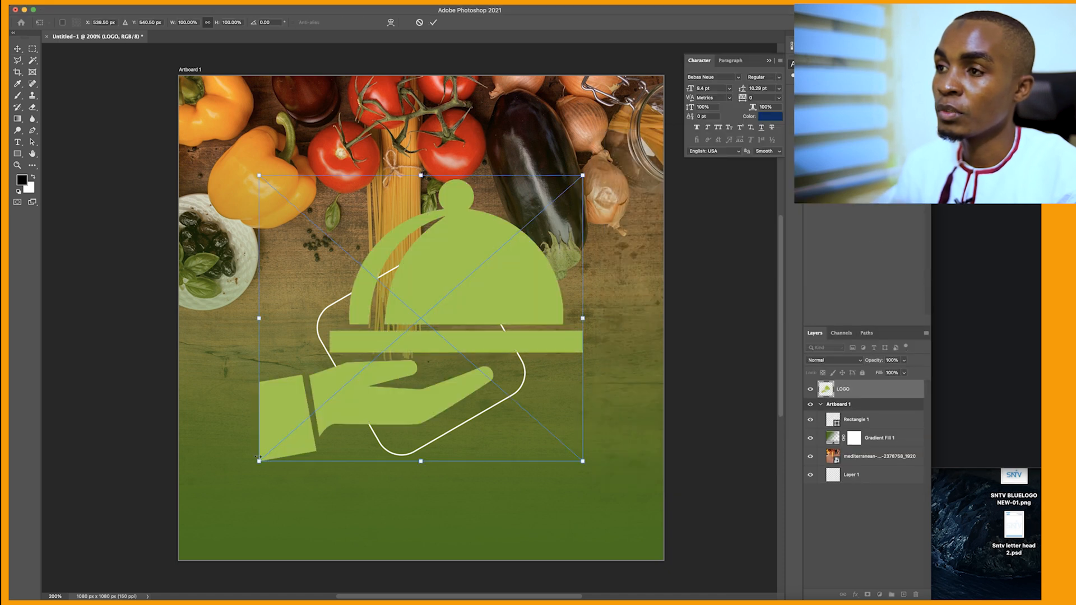
{"action": "left_click_drag", "start_coordinate": [258, 463], "coordinate": [494, 283]}
{"action": "left_click_drag", "start_coordinate": [557, 211], "coordinate": [456, 334]}
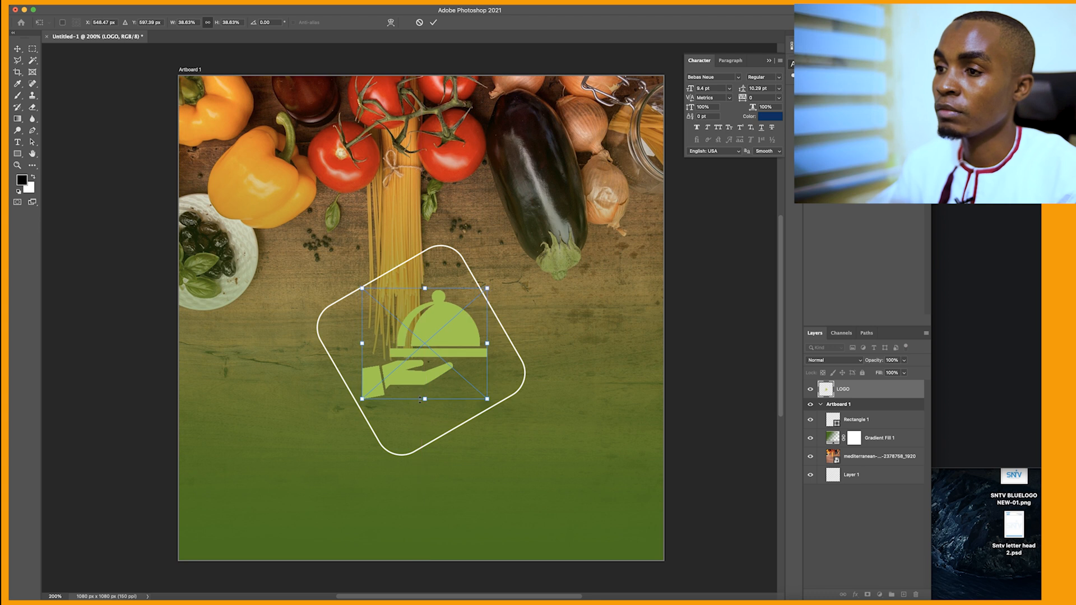
{"action": "left_click_drag", "start_coordinate": [422, 407], "coordinate": [425, 404]}
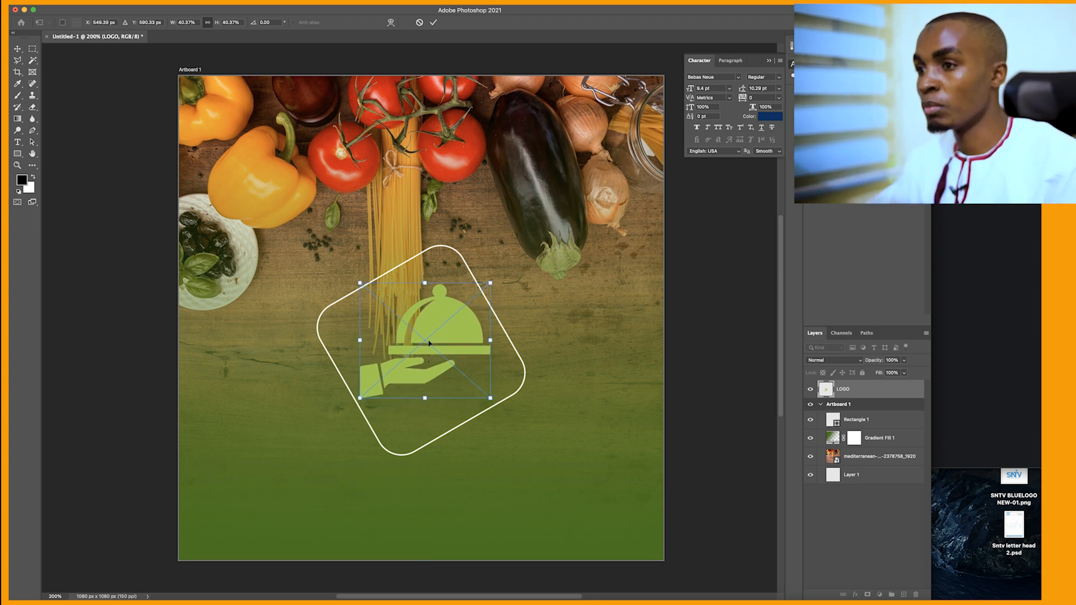
{"action": "key", "text": "Return"}
{"action": "left_click_drag", "start_coordinate": [447, 333], "coordinate": [449, 336]}
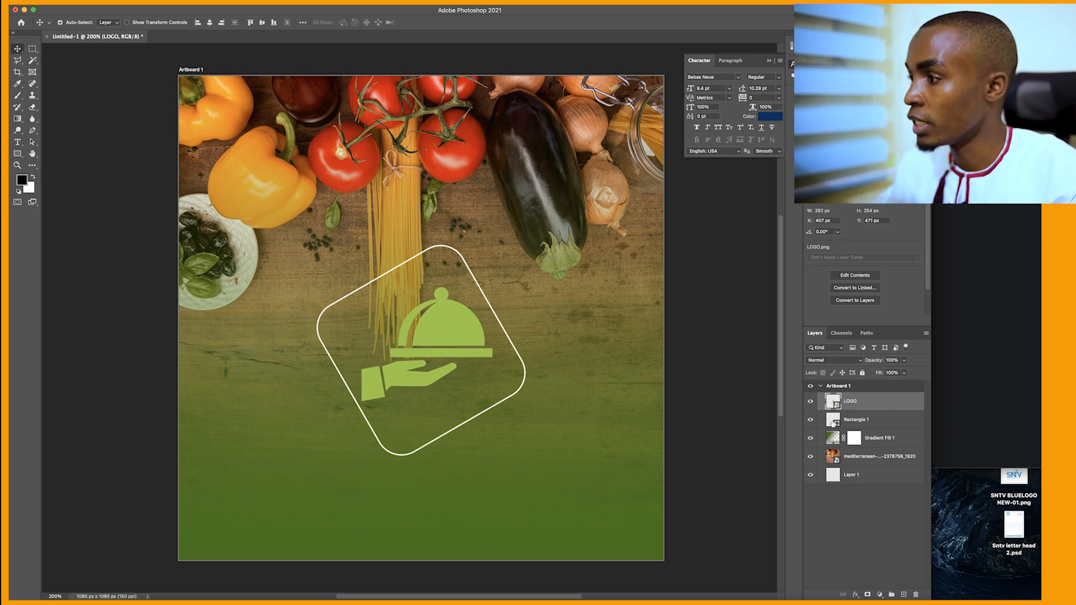
Duplicate the rounded rectangle, then give the lower original a black fill and no stroke.
{"action": "left_click", "coordinate": [832, 424]}
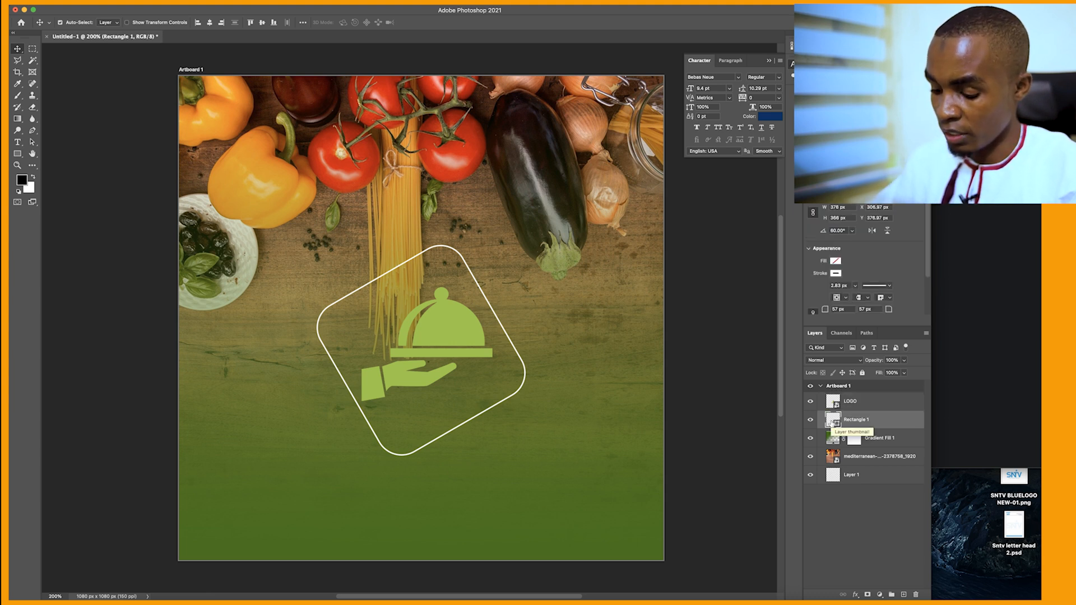
{"action": "key", "text": "super+j"}
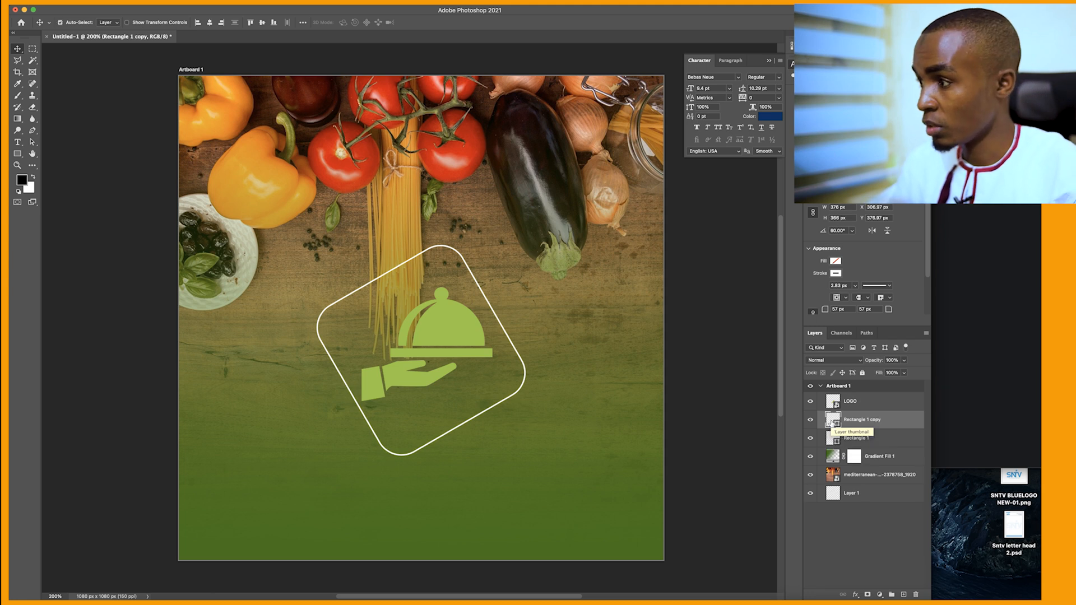
{"action": "left_click", "coordinate": [831, 443]}
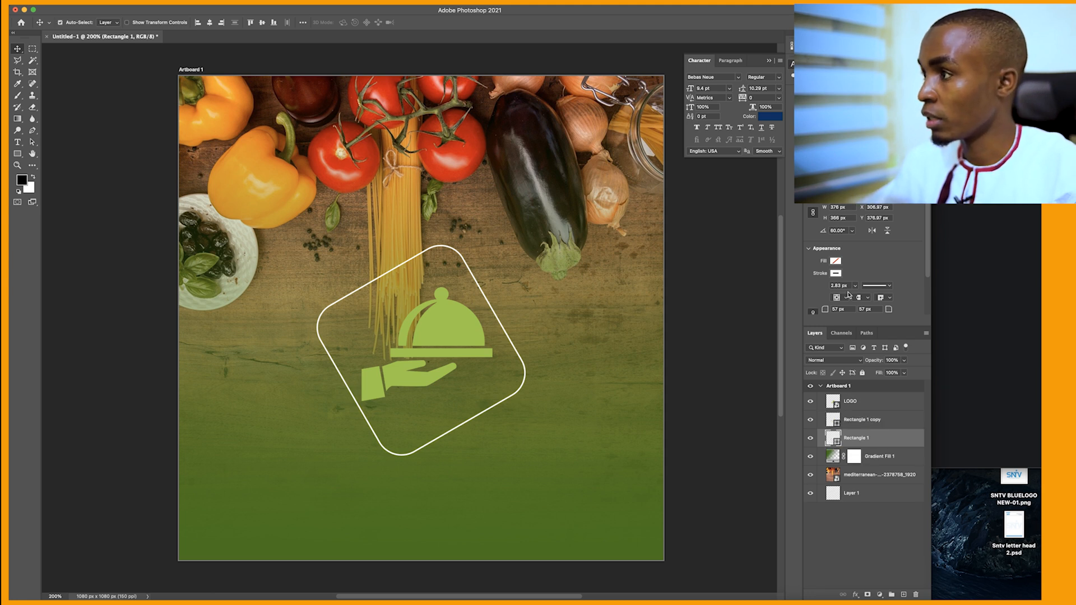
{"action": "left_click", "coordinate": [835, 273]}
{"action": "left_click", "coordinate": [818, 291]}
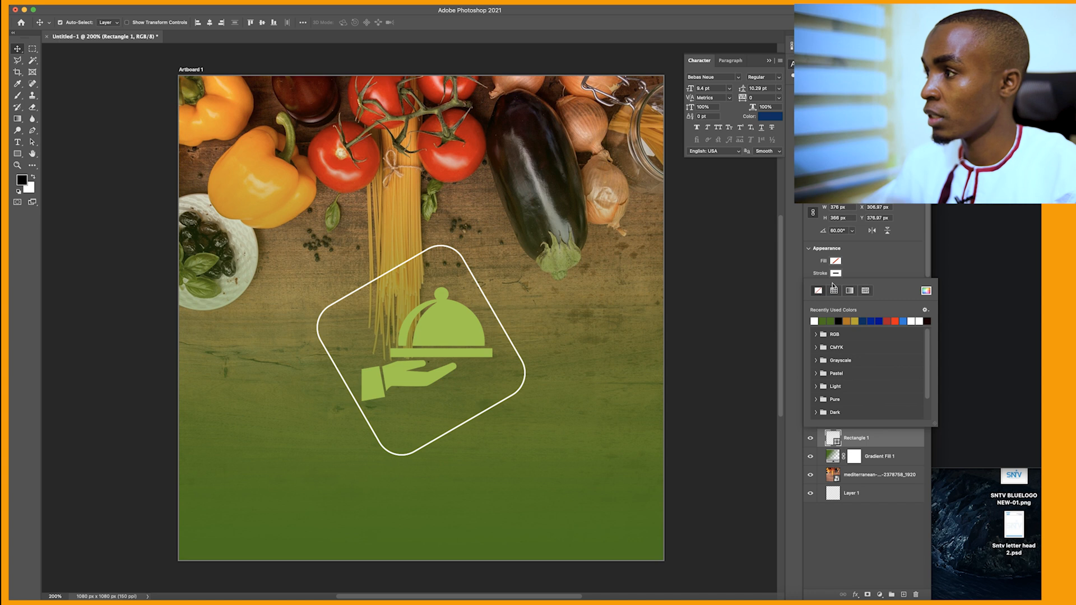
{"action": "left_click", "coordinate": [836, 260]}
{"action": "left_click", "coordinate": [838, 309]}
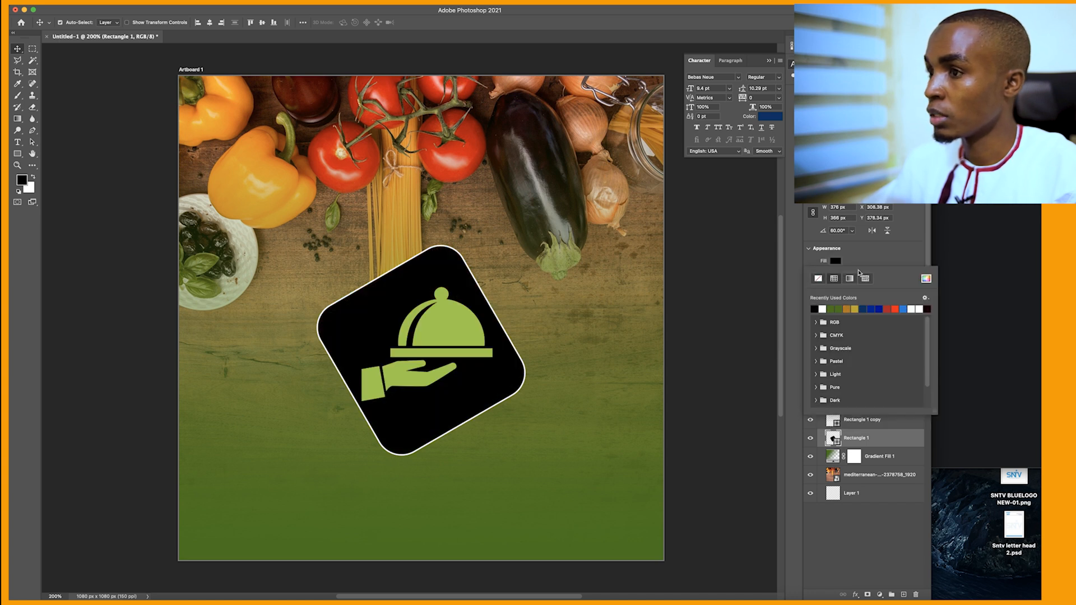
{"action": "key", "text": "Return"}
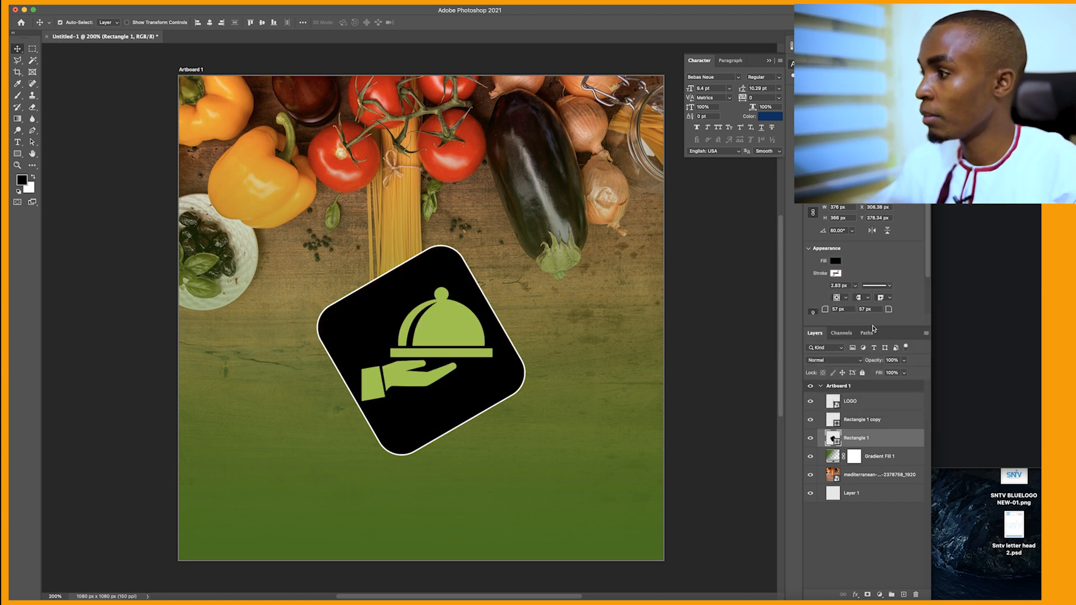
Lower the black rounded rectangle's layer fill to about 38% and deselect it.
{"action": "left_click", "coordinate": [904, 372]}
{"action": "left_click_drag", "start_coordinate": [903, 385], "coordinate": [880, 385]}
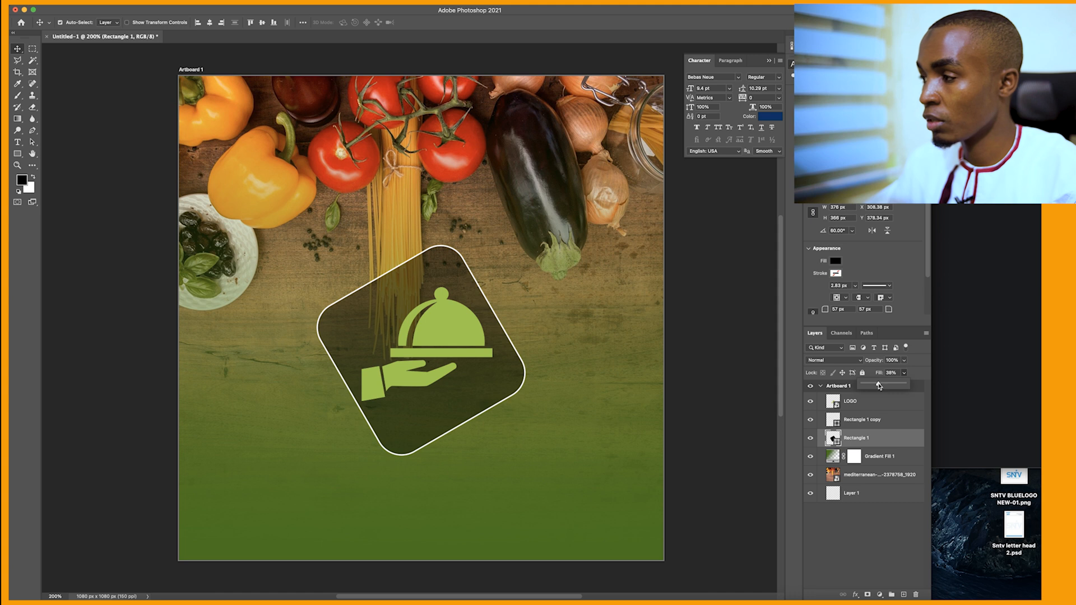
{"action": "left_click", "coordinate": [847, 542]}
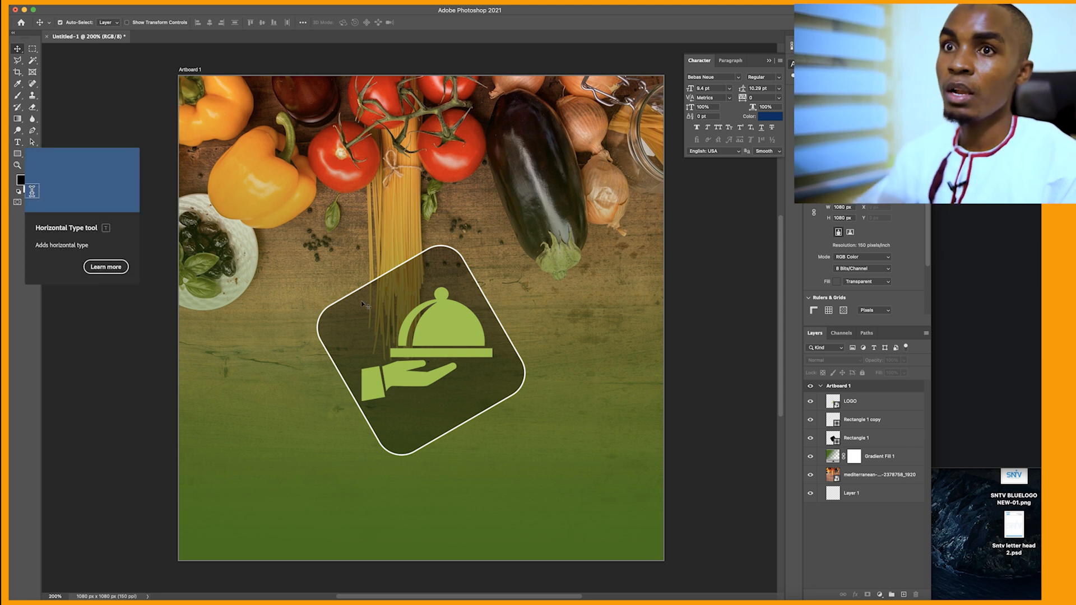
Add a placeholder paragraph about 827 by 132 px below the logo frame and set its font to Myriad Pro.
{"action": "left_click", "coordinate": [18, 144]}
{"action": "left_click_drag", "start_coordinate": [230, 474], "coordinate": [601, 533]}
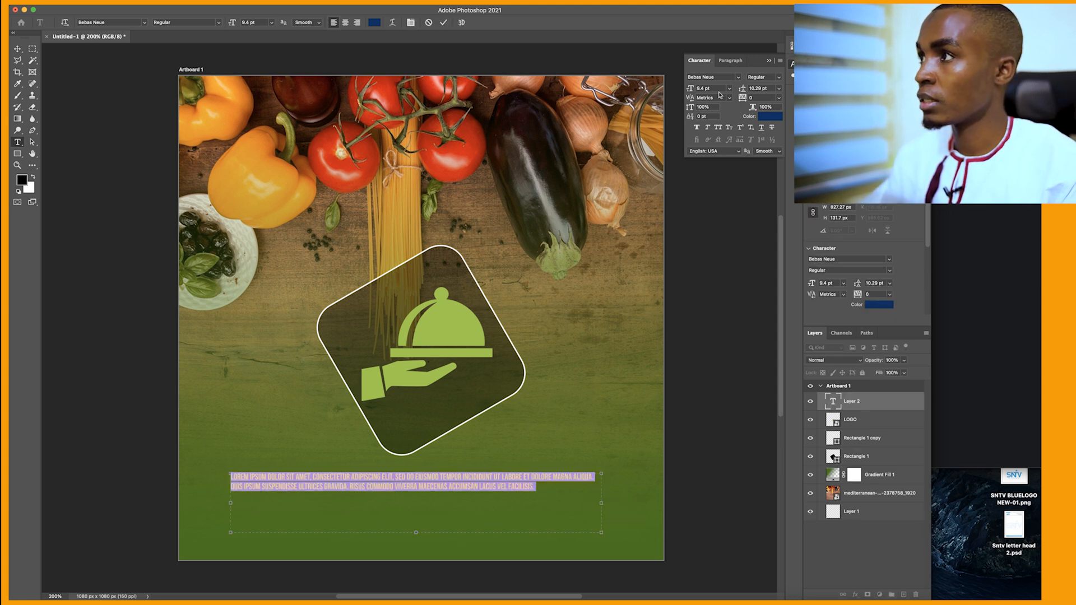
{"action": "left_click", "coordinate": [737, 78]}
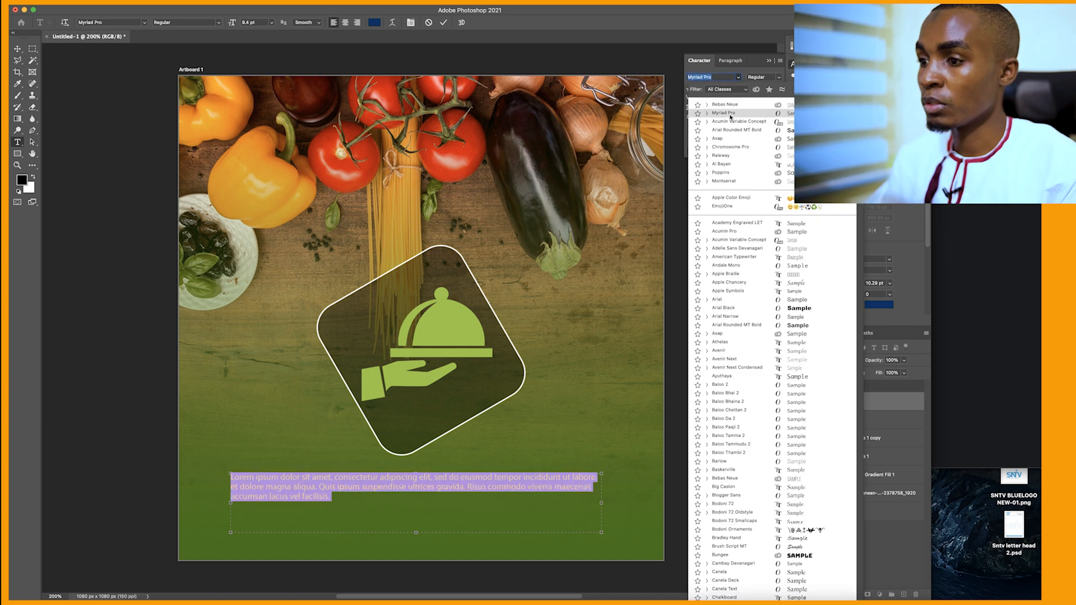
{"action": "left_click", "coordinate": [730, 113]}
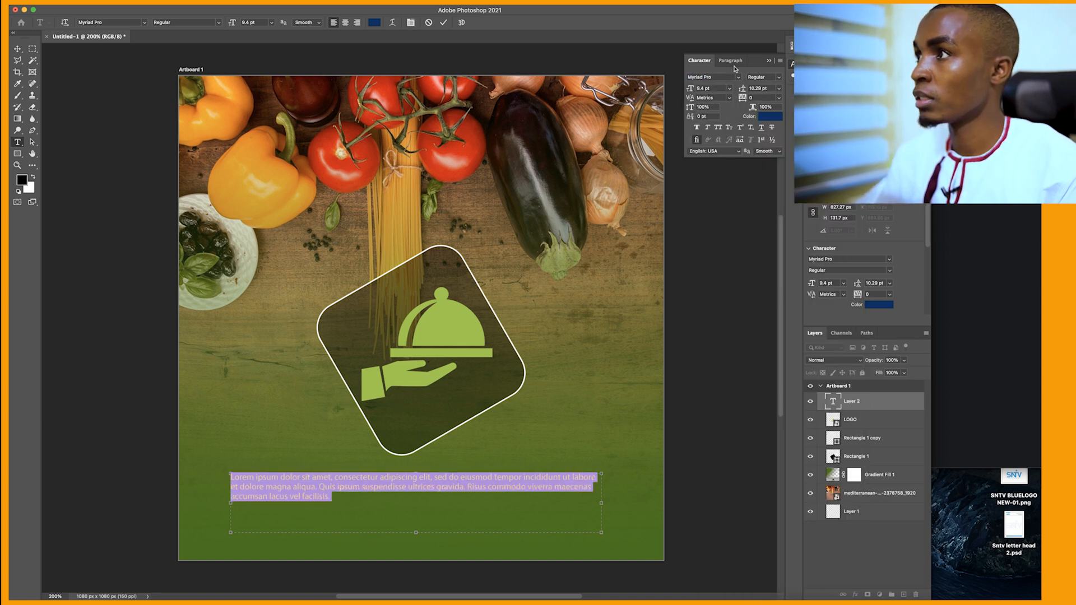
Centre-align the placeholder paragraph and shorten its text box to about 77 px high.
{"action": "left_click", "coordinate": [730, 60]}
{"action": "left_click", "coordinate": [708, 77]}
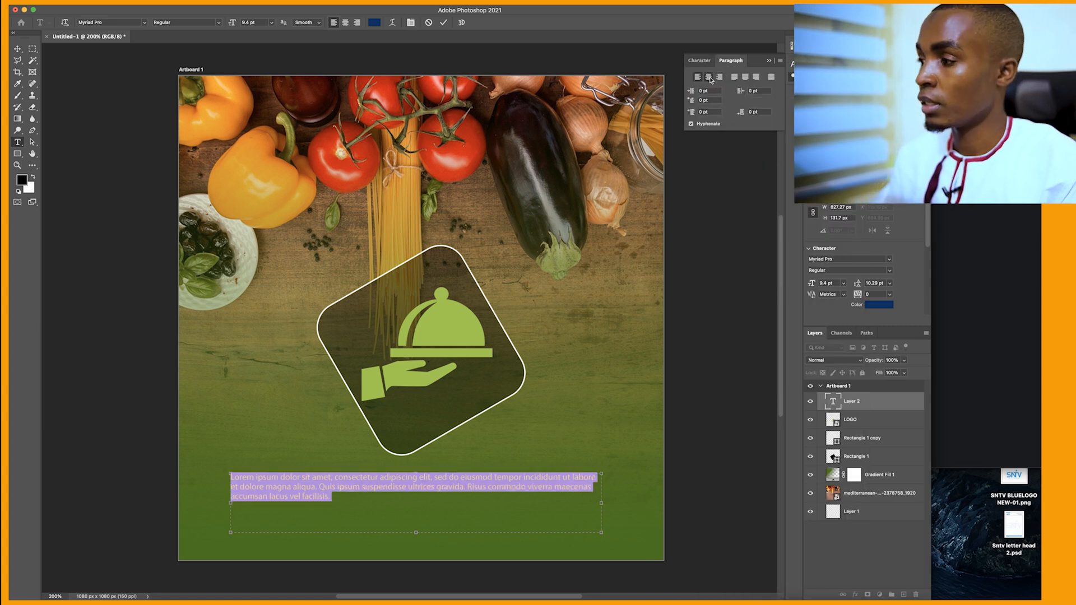
{"action": "left_click_drag", "start_coordinate": [416, 532], "coordinate": [415, 508]}
Change the placeholder paragraph's text colour to white and move it down towards the artboard's lower edge.
{"action": "left_click", "coordinate": [832, 407]}
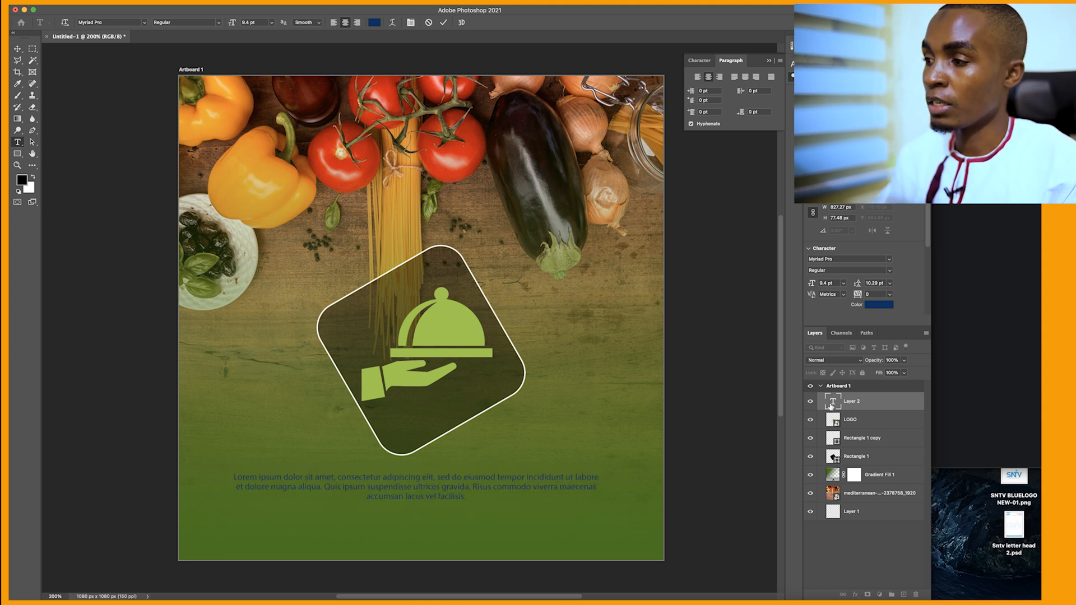
{"action": "left_click", "coordinate": [878, 304]}
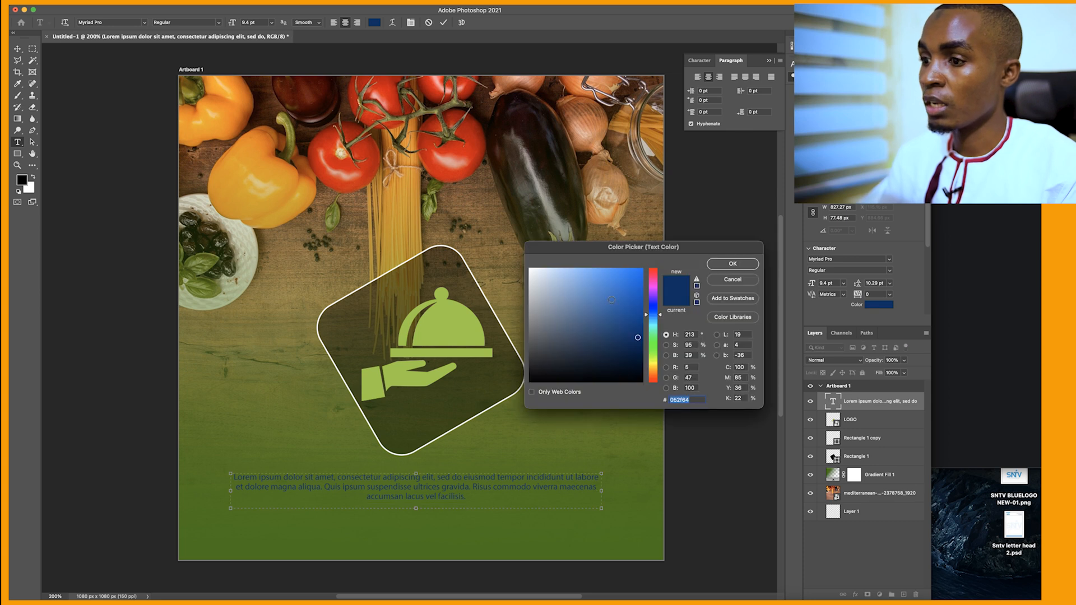
{"action": "left_click", "coordinate": [530, 269]}
{"action": "left_click", "coordinate": [732, 264]}
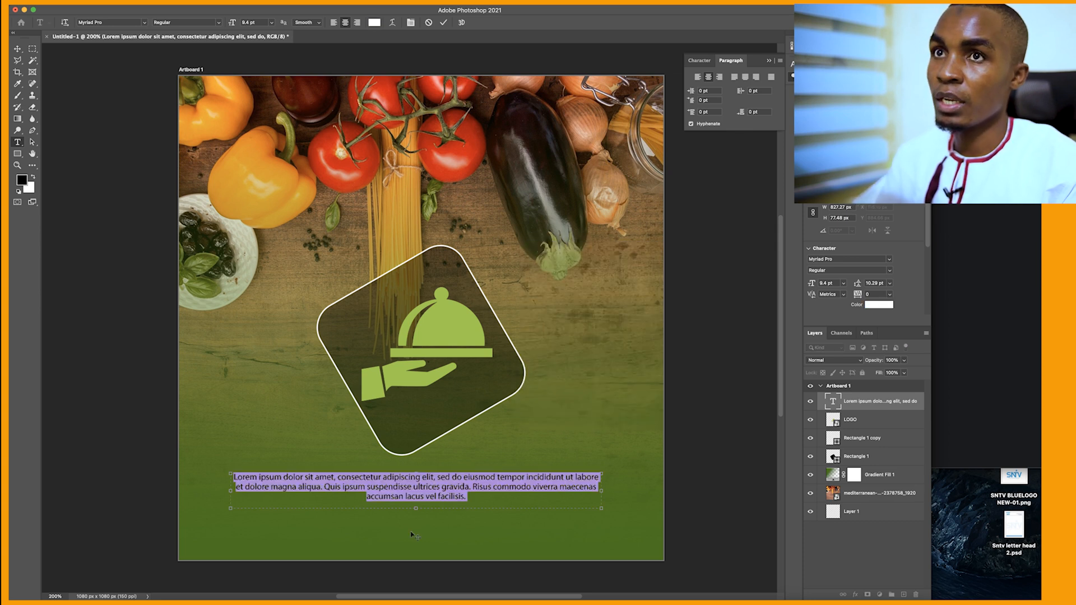
{"action": "left_click", "coordinate": [18, 48]}
{"action": "left_click_drag", "start_coordinate": [435, 486], "coordinate": [436, 513]}
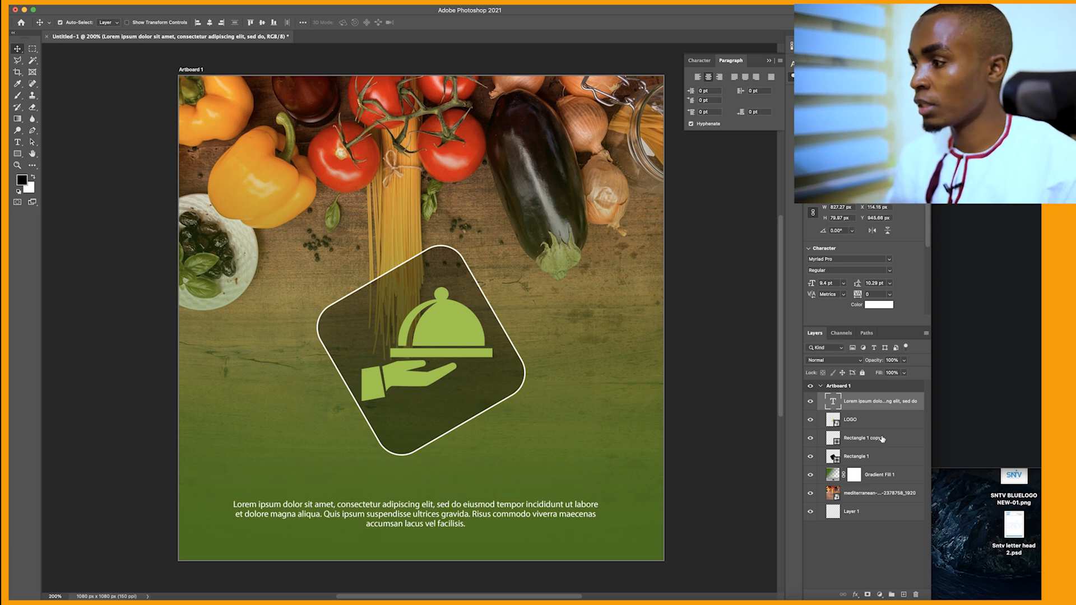
Group the gradient fill and the food photo layers and name the group BG.
{"action": "left_click", "coordinate": [853, 421]}
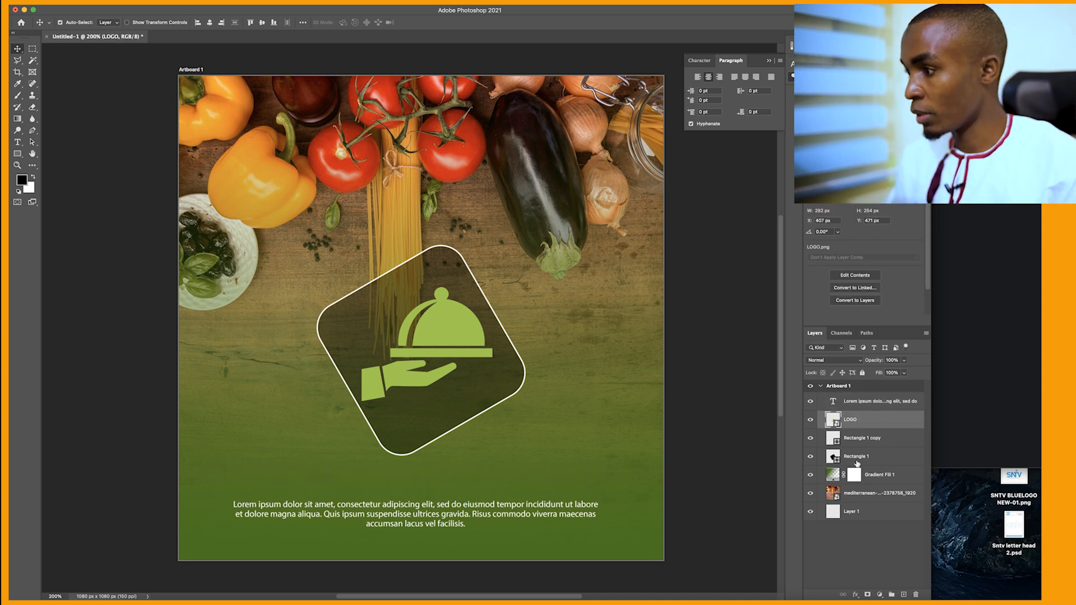
{"action": "left_click", "coordinate": [872, 475]}
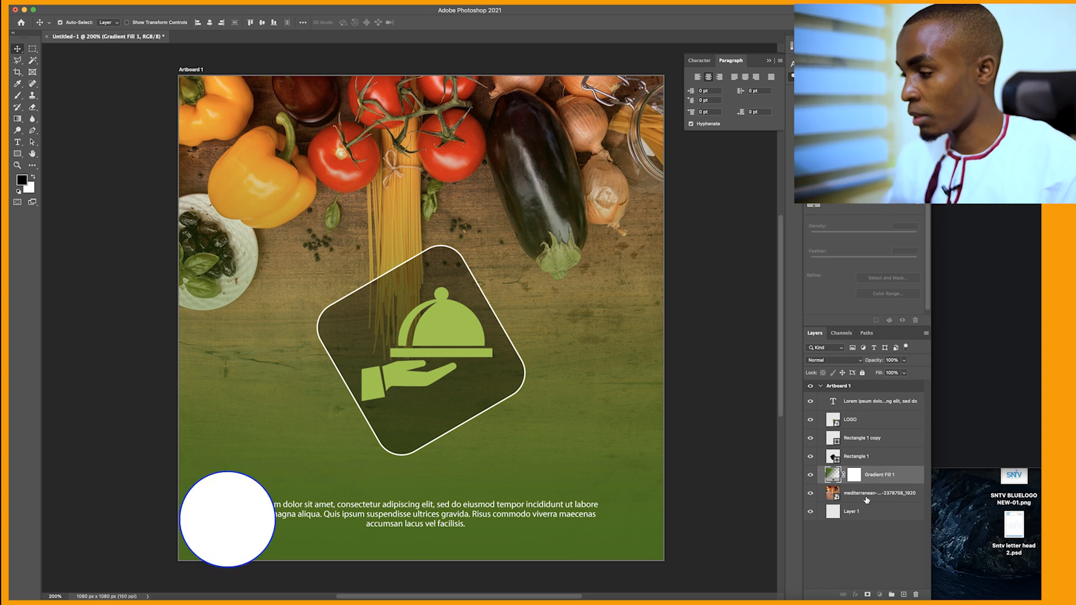
{"action": "left_click", "coordinate": [874, 493], "text": "shift"}
{"action": "left_click", "coordinate": [891, 594]}
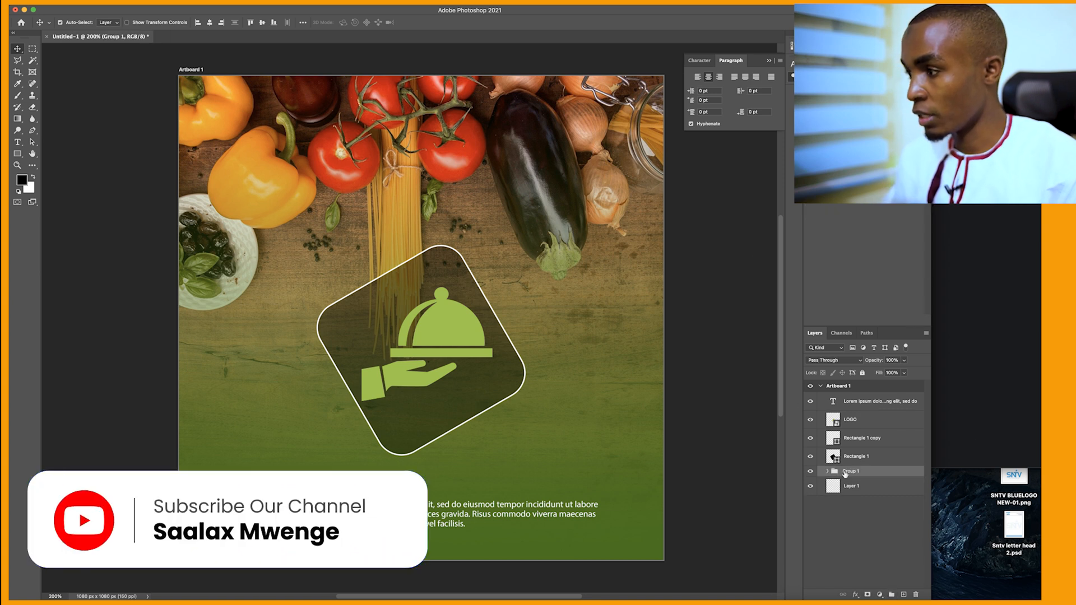
{"action": "double_click", "coordinate": [849, 471]}
{"action": "type", "text": "BG"}
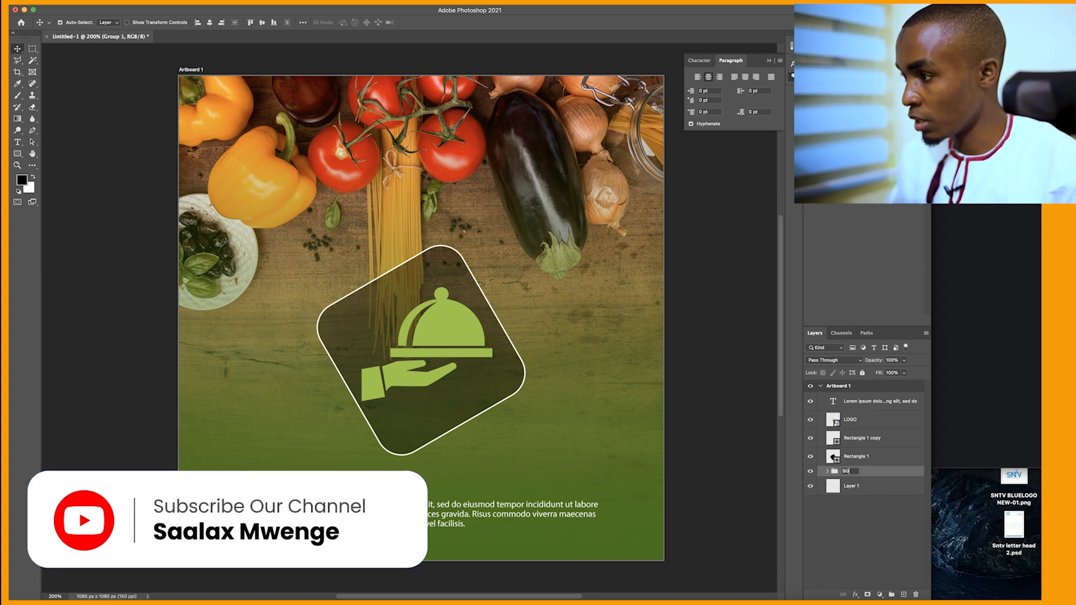
{"action": "key", "text": "Return"}
Group the LOGO layer with both rounded rectangles and name the group Logo.
{"action": "left_click", "coordinate": [856, 456]}
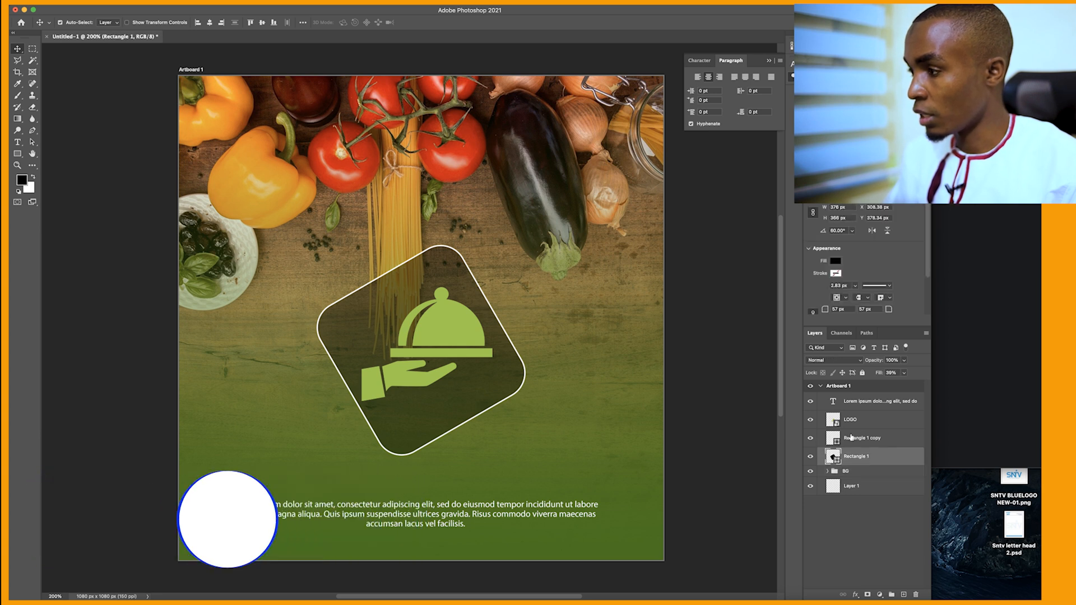
{"action": "left_click", "coordinate": [860, 421], "text": "shift"}
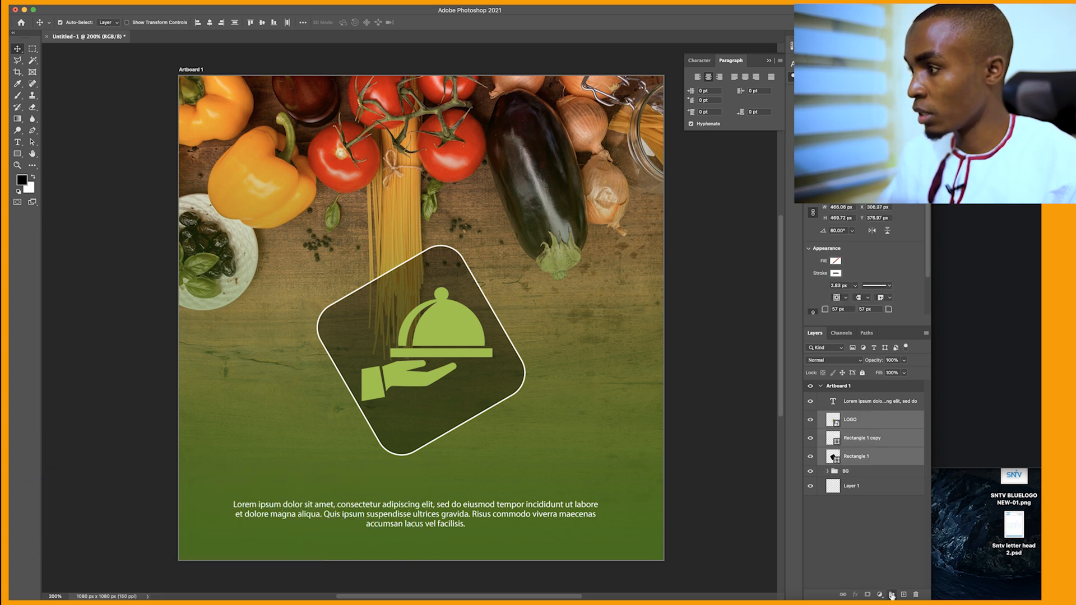
{"action": "left_click", "coordinate": [892, 594]}
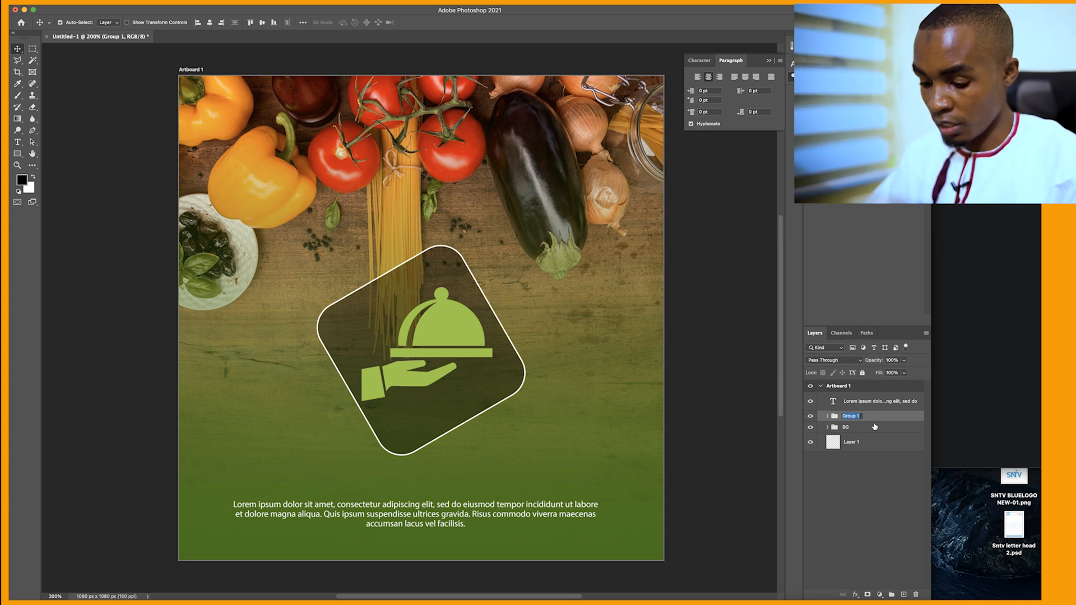
{"action": "type", "text": "Logo"}
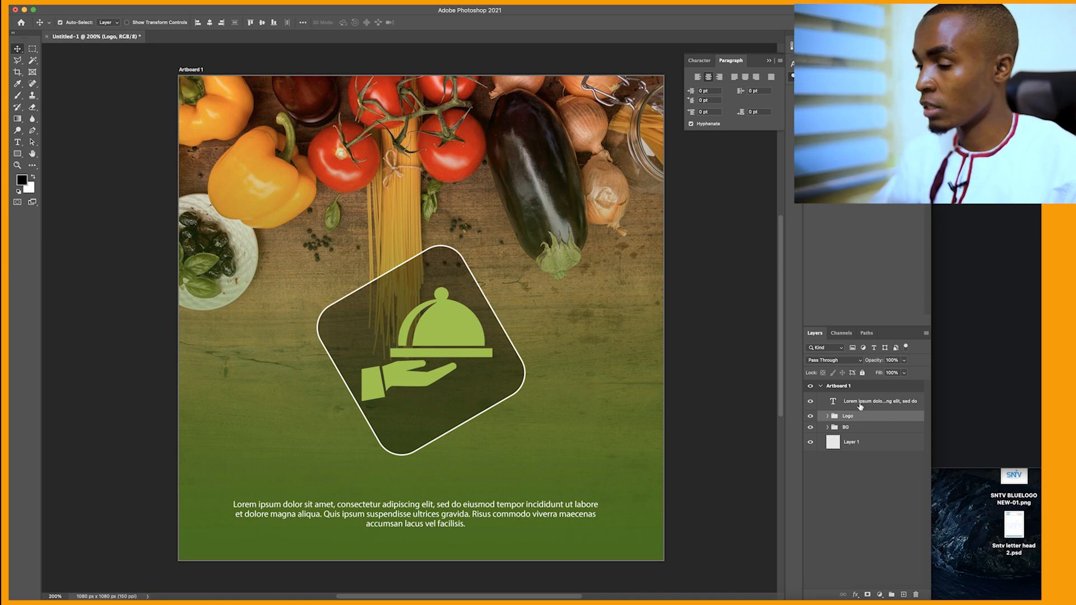
Move the placeholder paragraph about 20 px further down the poster.
{"action": "left_click", "coordinate": [860, 404]}
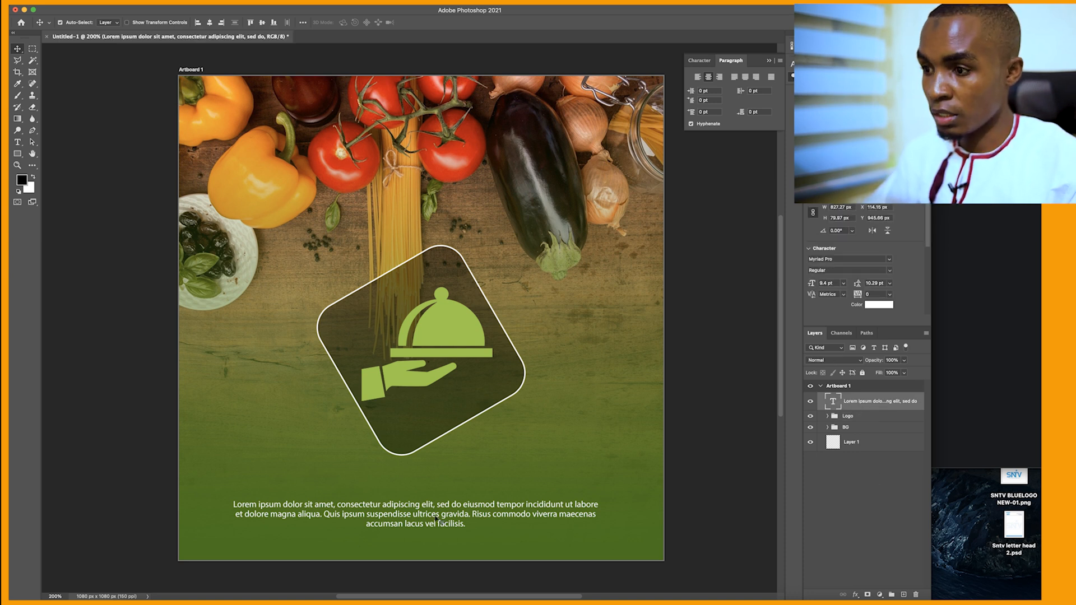
{"action": "left_click_drag", "start_coordinate": [441, 520], "coordinate": [441, 530]}
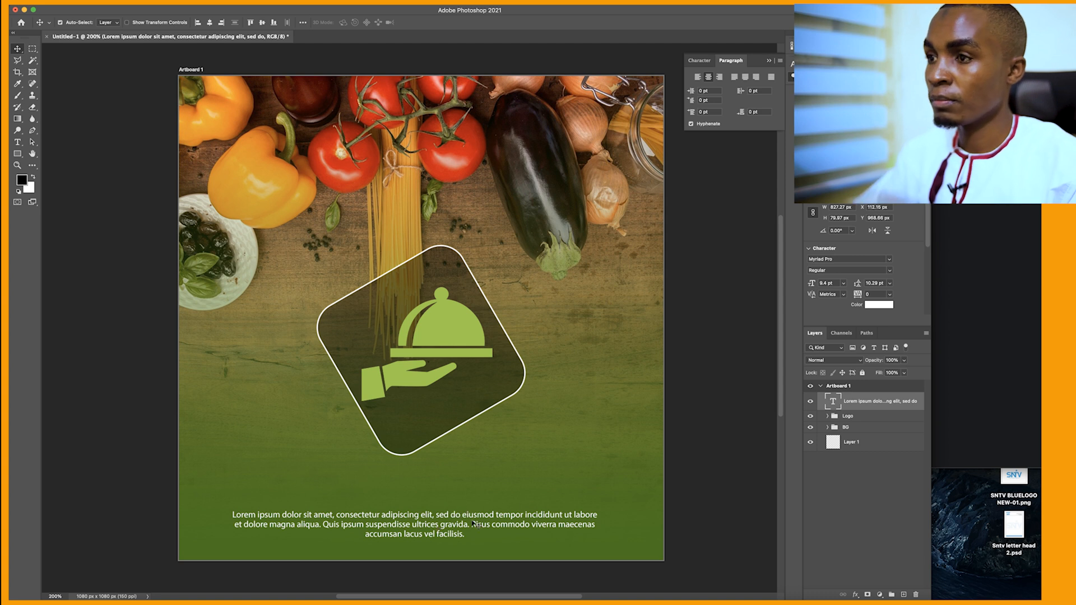
Add a separate text line reading GREEN DELICACIES and place it between the framed logo and the placeholder paragraph.
{"action": "left_click", "coordinate": [17, 142]}
{"action": "left_click", "coordinate": [303, 476]}
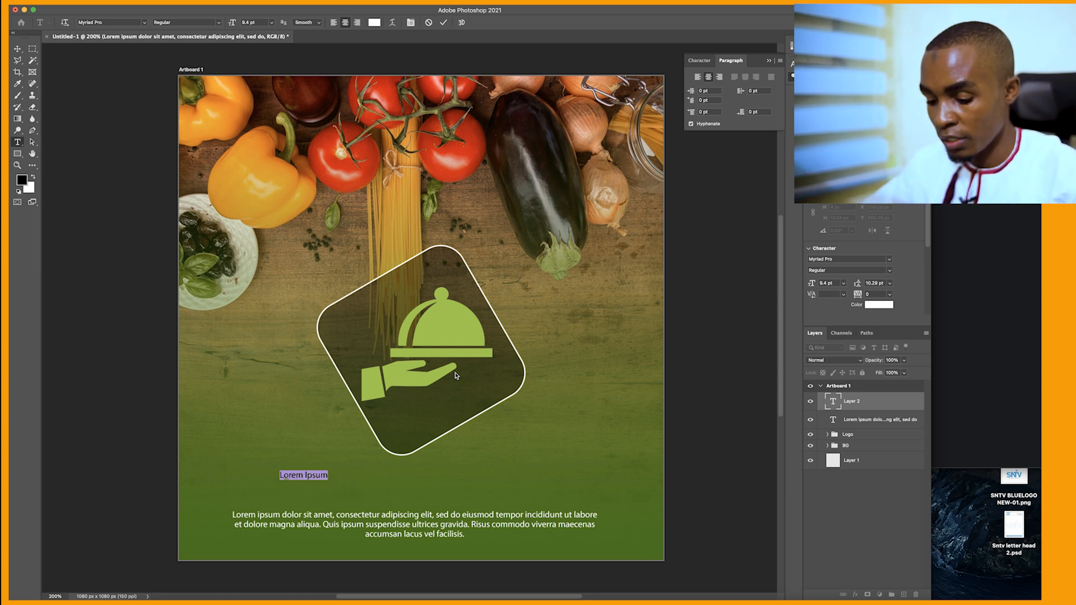
{"action": "type", "text": "GREEN"}
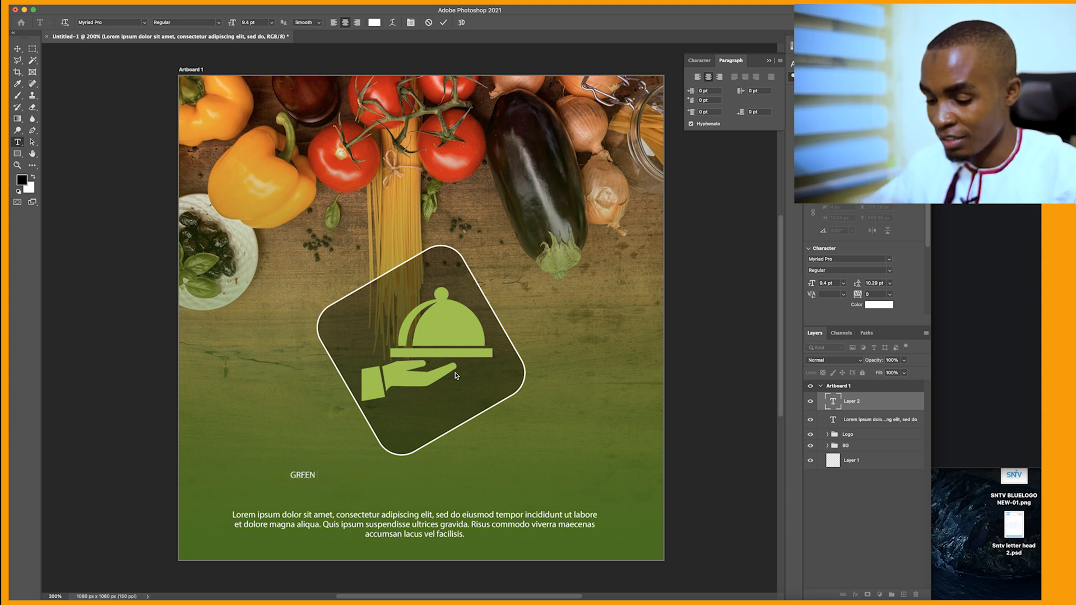
{"action": "type", "text": " DELICACIES"}
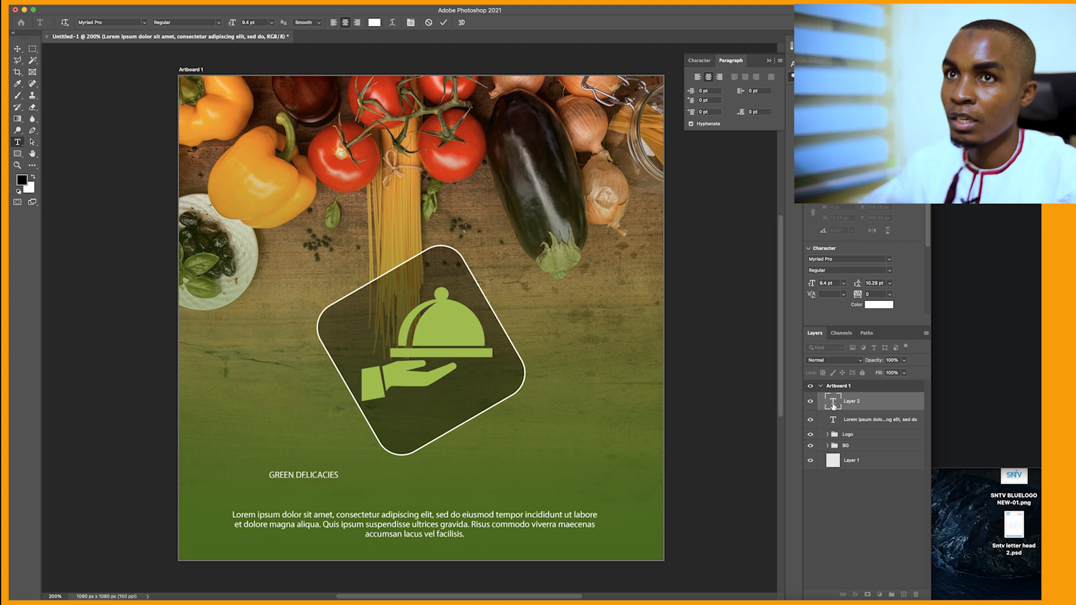
{"action": "key", "text": "Escape"}
{"action": "key", "text": "v"}
{"action": "left_click_drag", "start_coordinate": [329, 478], "coordinate": [426, 486]}
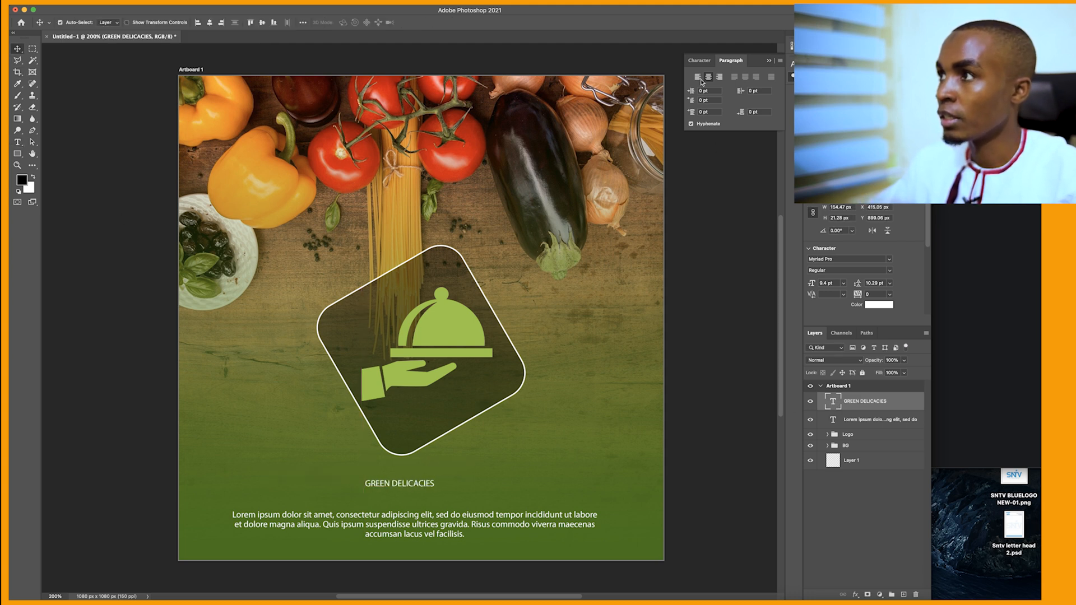
Set the GREEN DELICACIES title's font size to 26 pt and centre it horizontally above the paragraph.
{"action": "left_click", "coordinate": [699, 61]}
{"action": "left_click", "coordinate": [705, 88]}
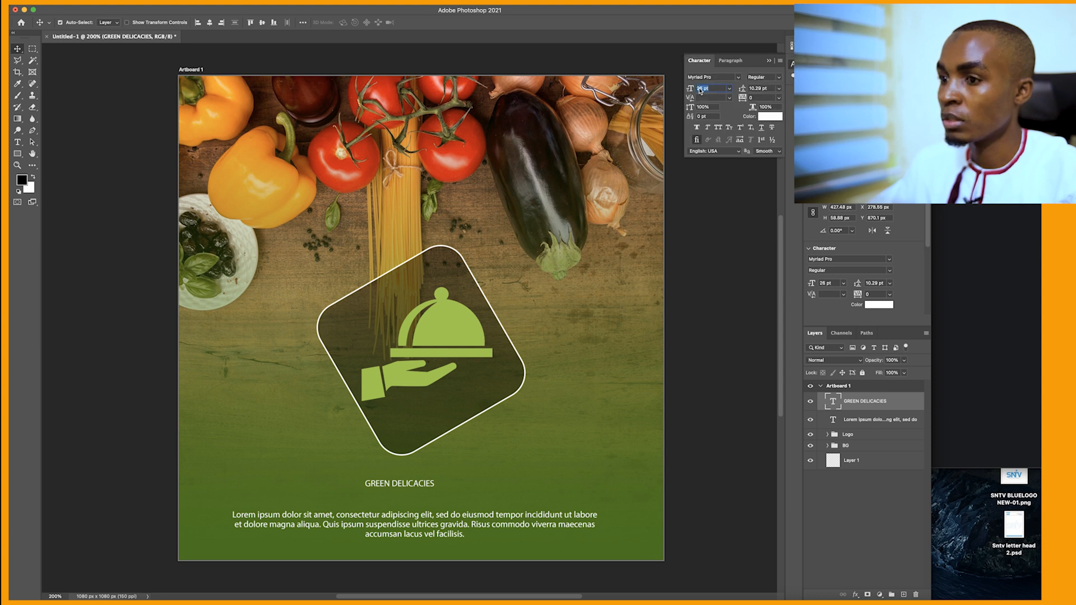
{"action": "type", "text": "26"}
{"action": "key", "text": "Return"}
{"action": "left_click_drag", "start_coordinate": [458, 483], "coordinate": [471, 489]}
Preview fonts on the GREEN DELICACIES title, set it to Noteworthy Light and apply faux bold.
{"action": "left_click", "coordinate": [738, 77]}
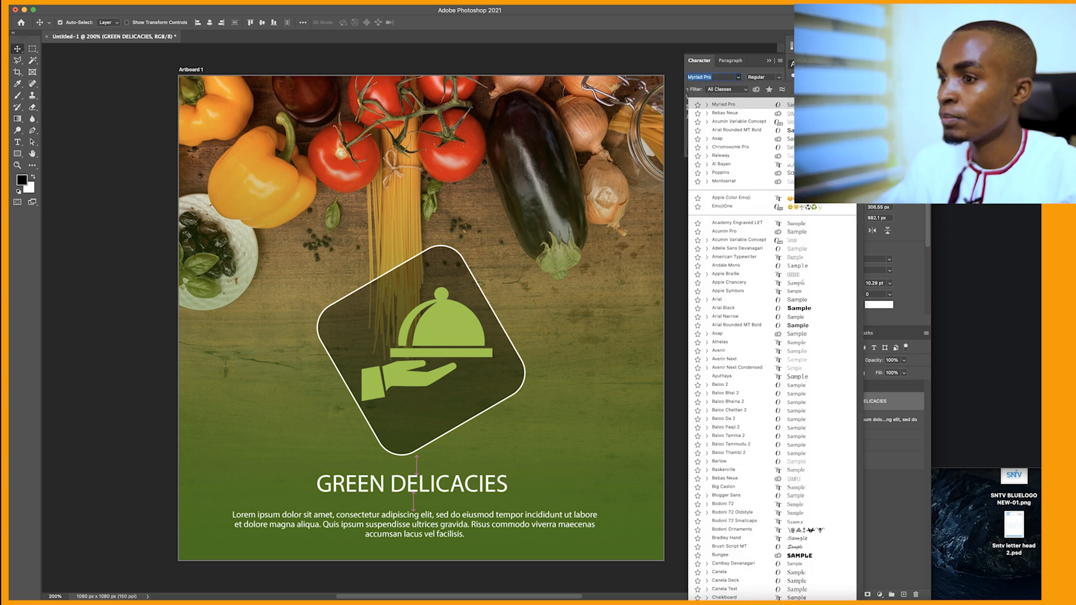
{"action": "key", "text": "Down"}
{"action": "key", "text": "Down"}
{"action": "key", "text": "Down"}
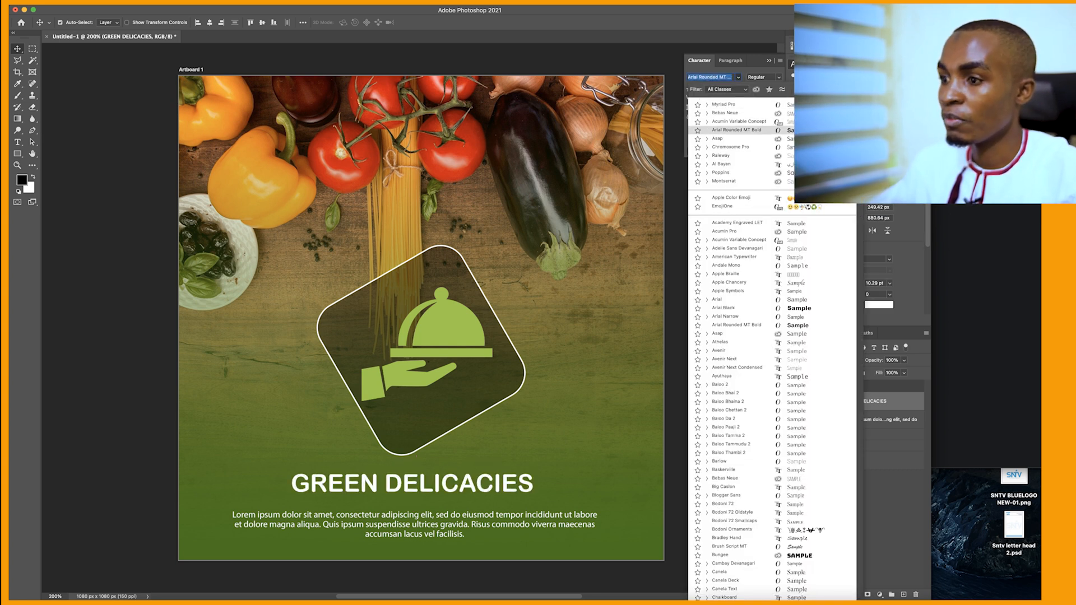
{"action": "key", "text": "Down"}
{"action": "key", "text": "Down"}
{"action": "key", "text": "Down"}
{"action": "key", "text": "Down"}
{"action": "key", "text": "Down"}
{"action": "key", "text": "Down"}
{"action": "key", "text": "Down"}
{"action": "key", "text": "Down"}
{"action": "key", "text": "Down"}
{"action": "key", "text": "Down"}
{"action": "key", "text": "Down"}
{"action": "key", "text": "Down"}
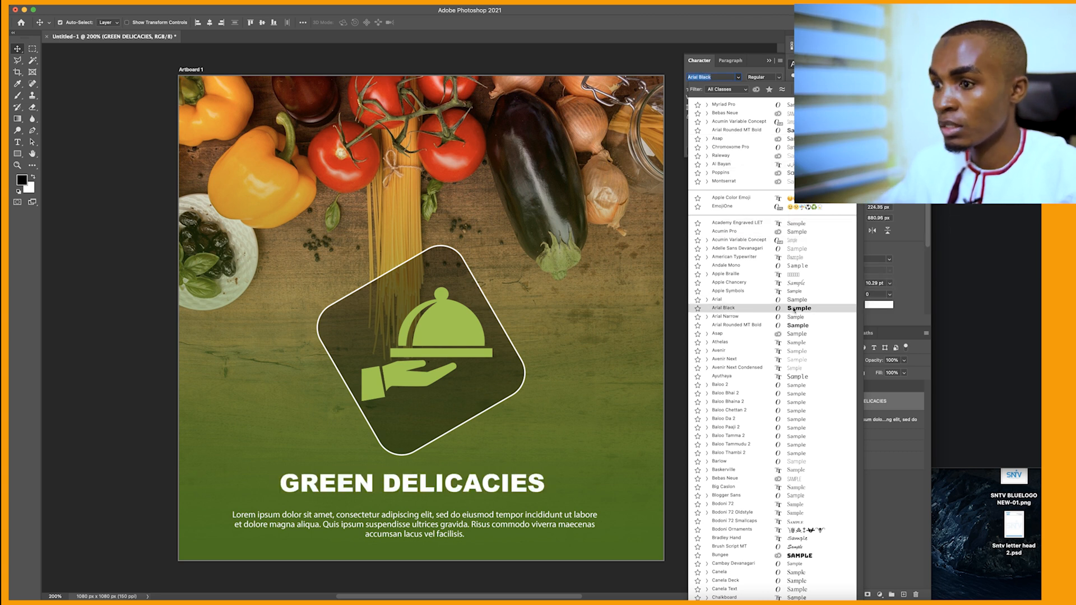
{"action": "scroll", "coordinate": [793, 310], "scroll_direction": "down", "scroll_amount": 1}
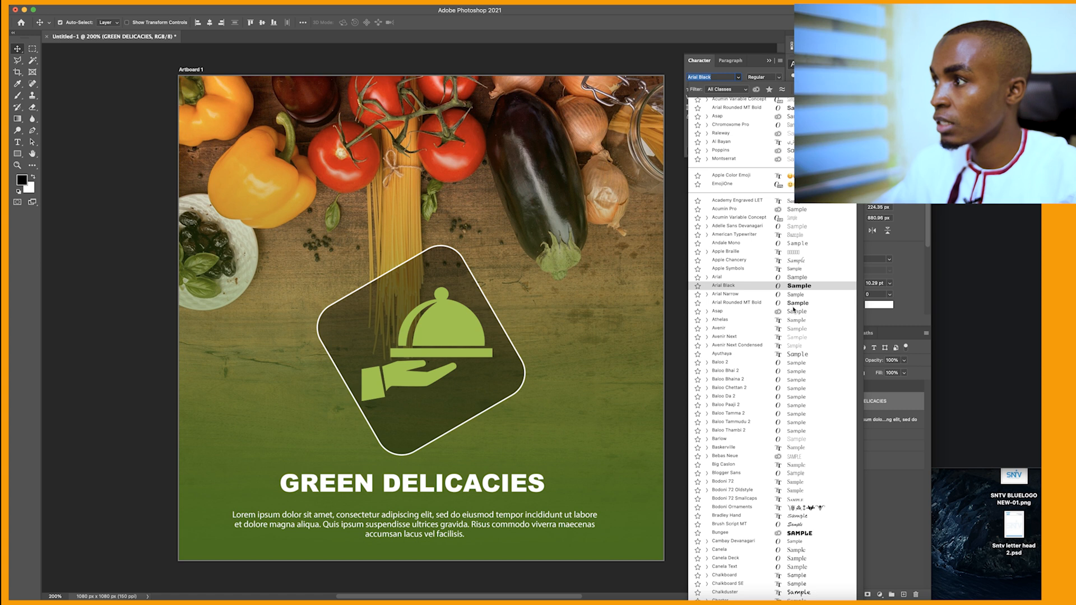
{"action": "scroll", "coordinate": [798, 271], "scroll_direction": "down", "scroll_amount": 3}
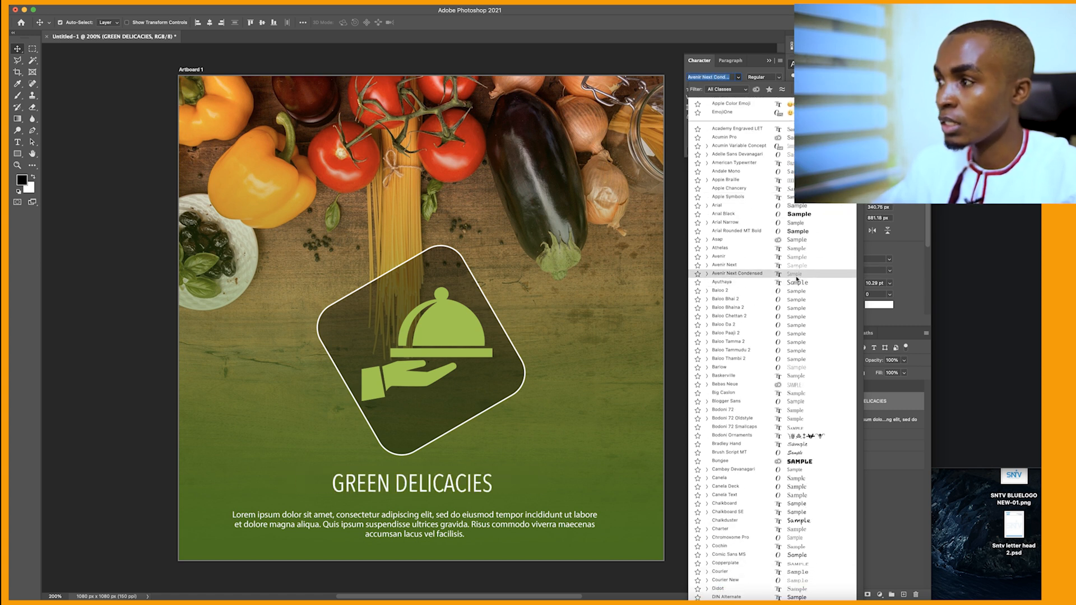
{"action": "scroll", "coordinate": [797, 279], "scroll_direction": "down", "scroll_amount": 2}
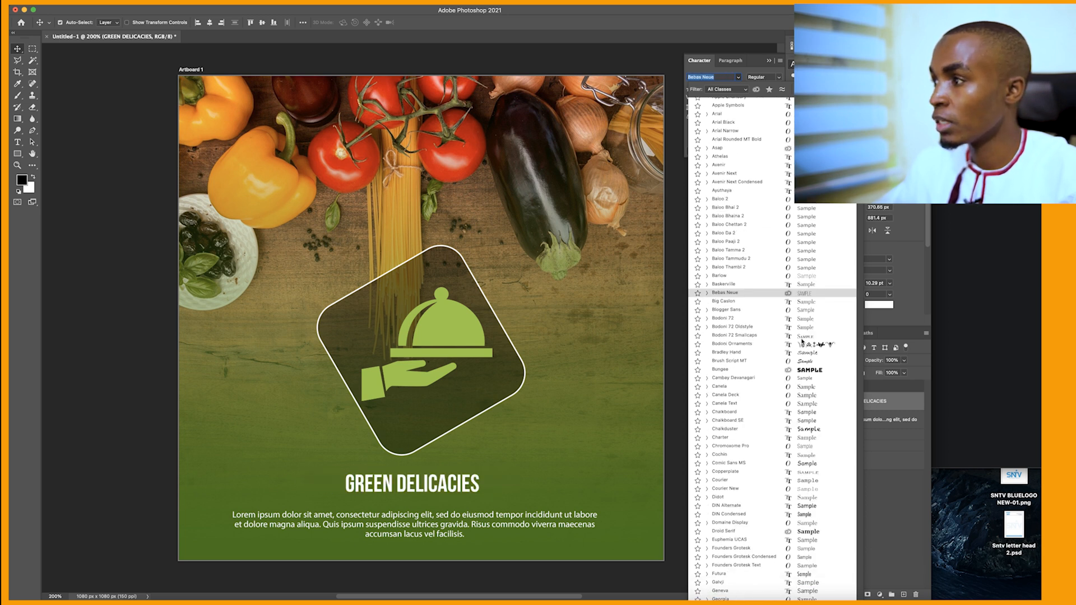
{"action": "scroll", "coordinate": [804, 343], "scroll_direction": "down", "scroll_amount": 3}
{"action": "scroll", "coordinate": [810, 352], "scroll_direction": "down", "scroll_amount": 3}
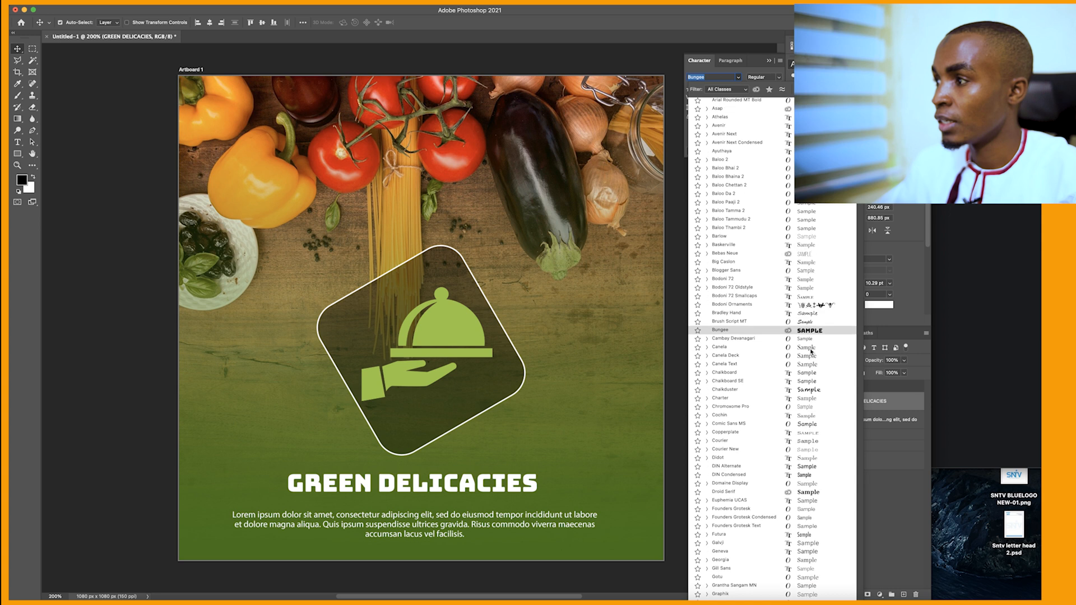
{"action": "scroll", "coordinate": [809, 361], "scroll_direction": "down", "scroll_amount": 3}
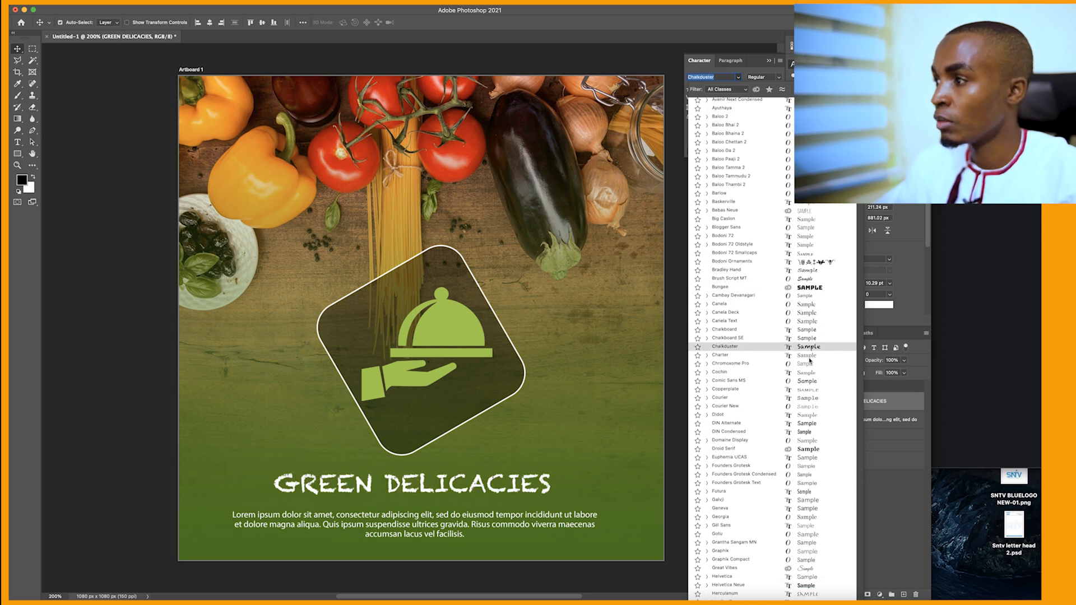
{"action": "scroll", "coordinate": [809, 356], "scroll_direction": "down", "scroll_amount": 3}
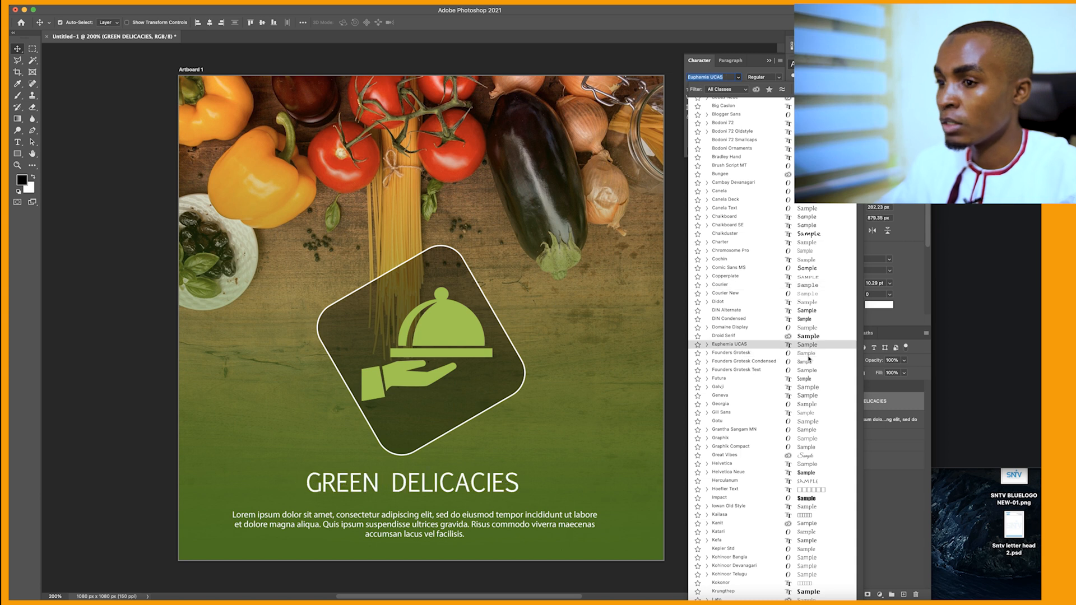
{"action": "scroll", "coordinate": [809, 357], "scroll_direction": "down", "scroll_amount": 3}
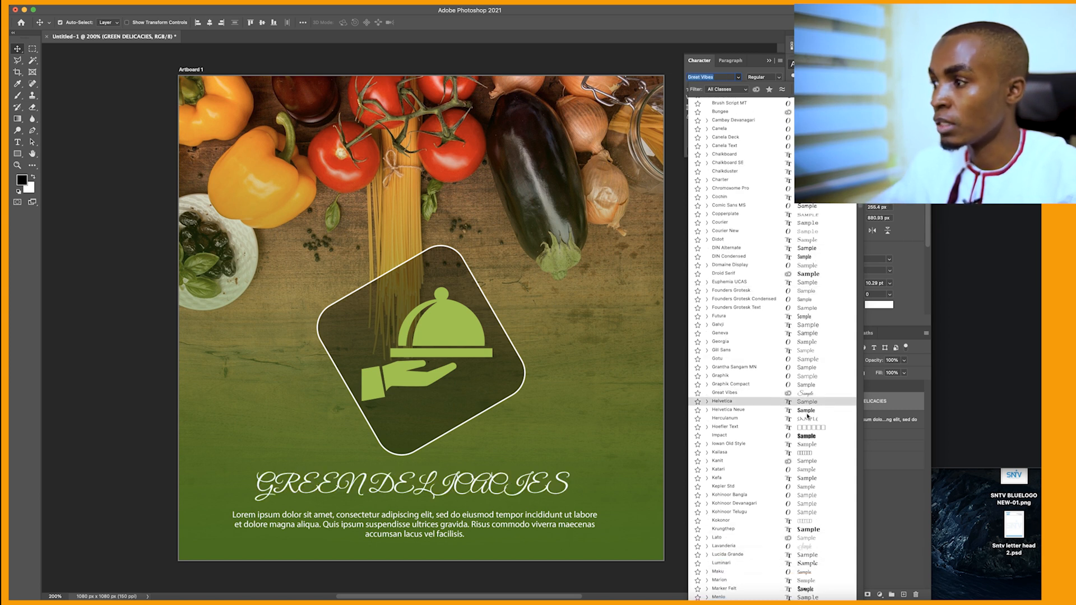
{"action": "scroll", "coordinate": [808, 420], "scroll_direction": "down", "scroll_amount": 3}
{"action": "scroll", "coordinate": [808, 422], "scroll_direction": "down", "scroll_amount": 1}
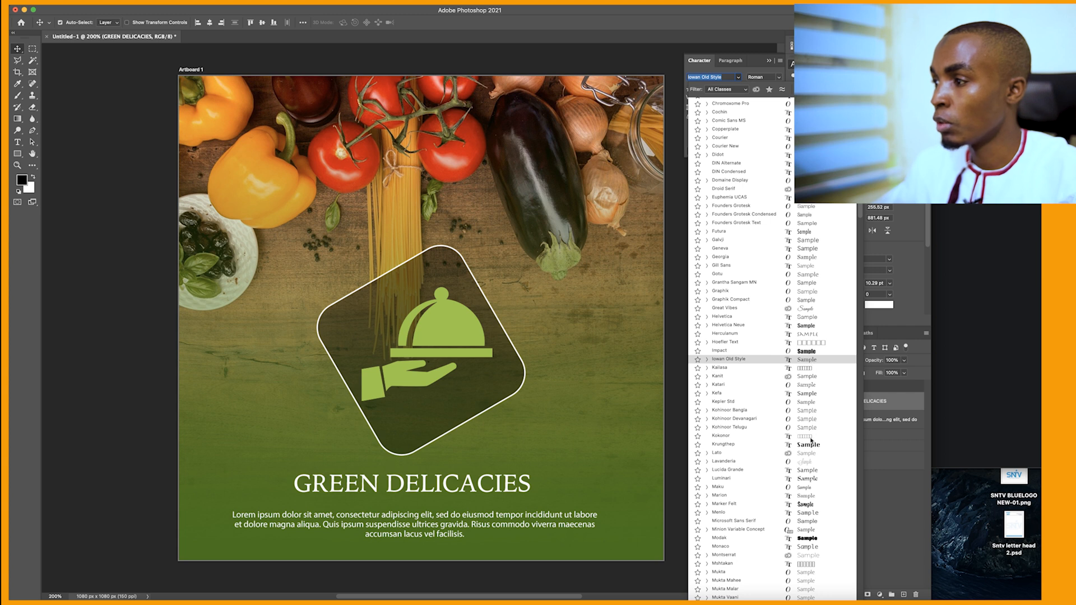
{"action": "scroll", "coordinate": [810, 464], "scroll_direction": "down", "scroll_amount": 1}
{"action": "scroll", "coordinate": [810, 464], "scroll_direction": "down", "scroll_amount": 5}
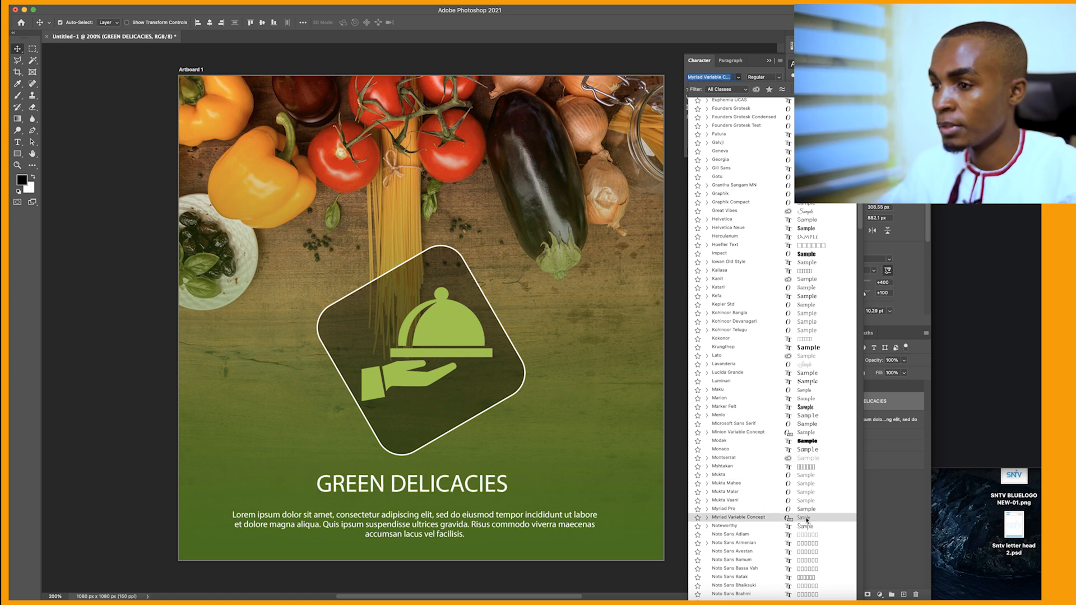
{"action": "scroll", "coordinate": [805, 513], "scroll_direction": "right", "scroll_amount": 1}
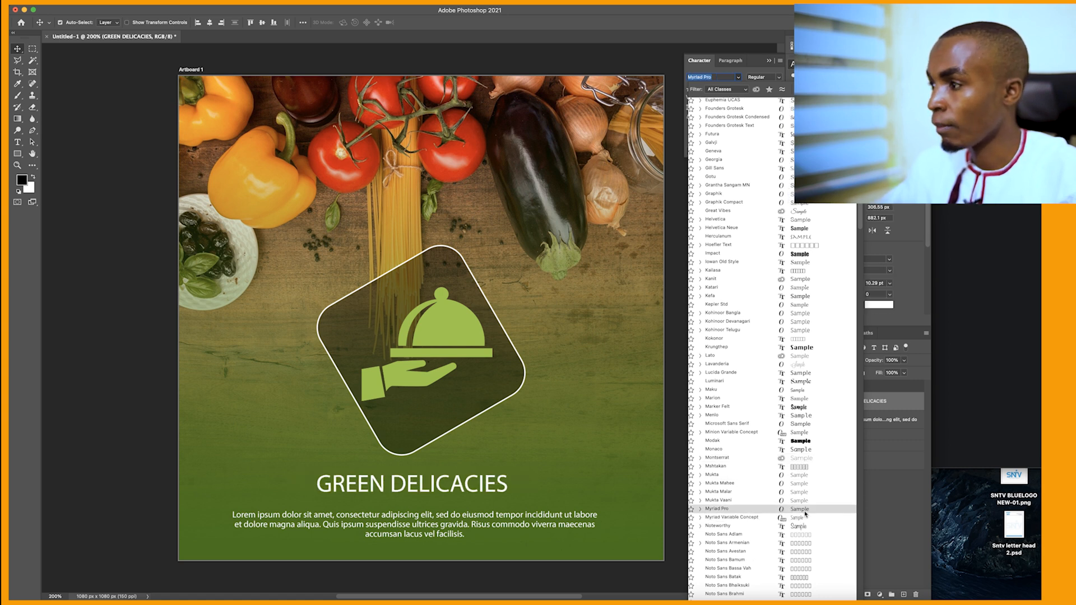
{"action": "scroll", "coordinate": [805, 513], "scroll_direction": "down", "scroll_amount": 6}
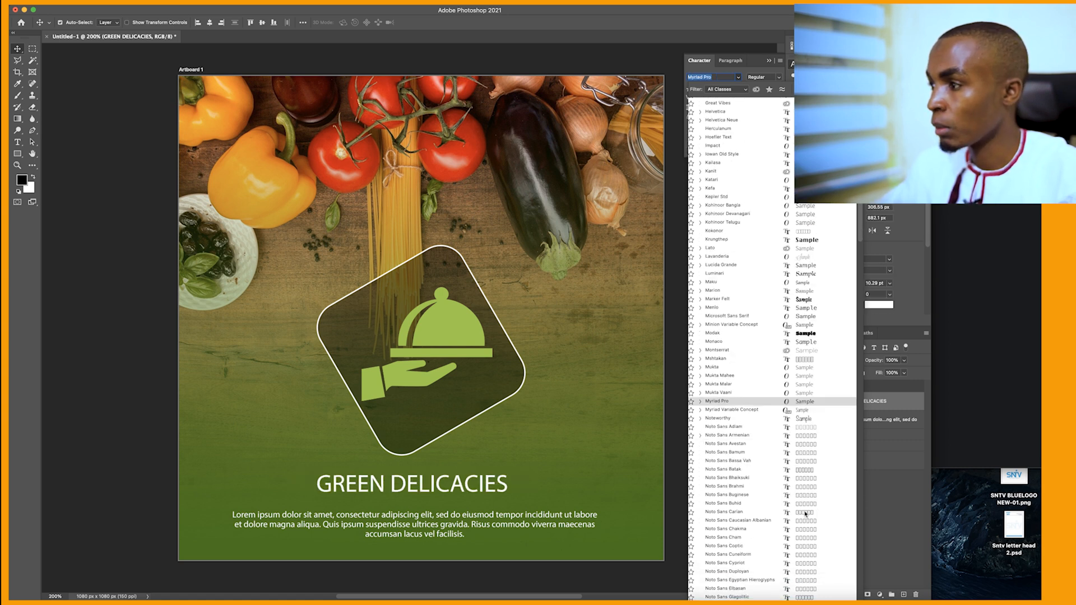
{"action": "left_click", "coordinate": [801, 419]}
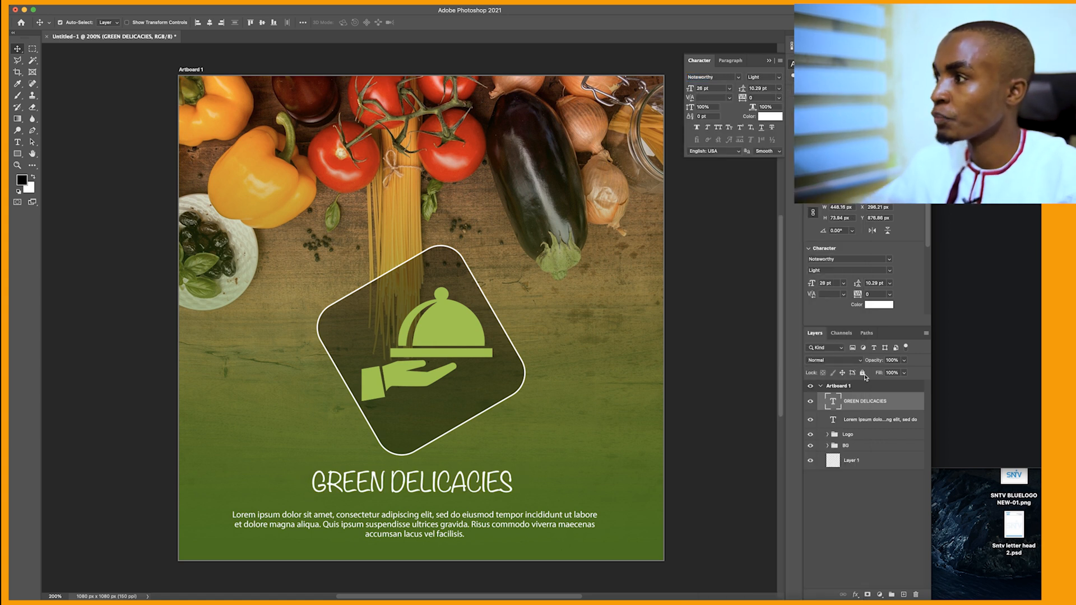
{"action": "left_click", "coordinate": [697, 128]}
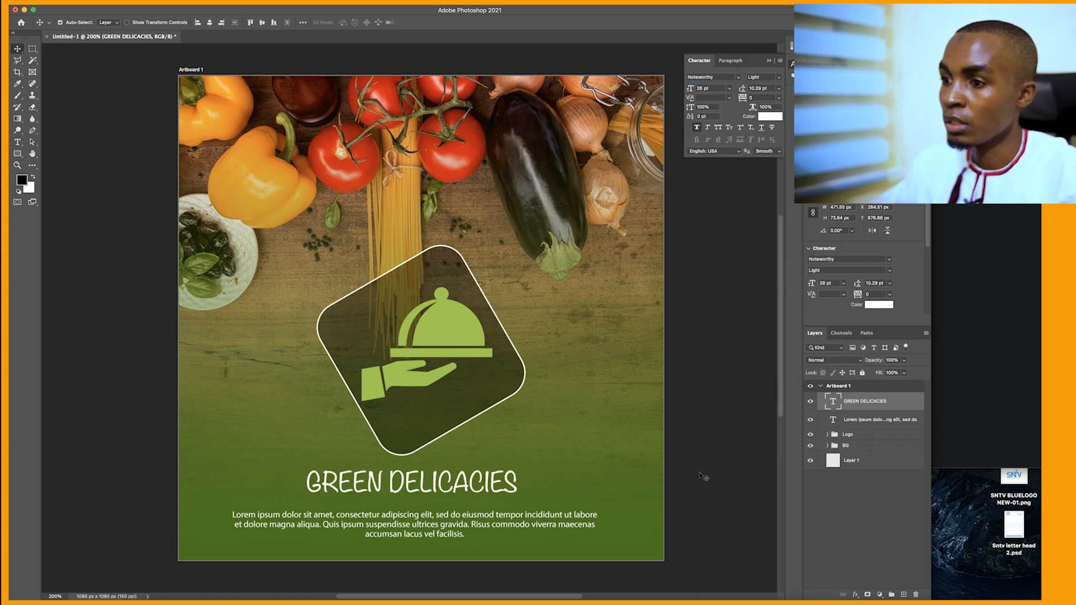
Move the placeholder paragraph about 6 px up, closer to the title.
{"action": "left_click_drag", "start_coordinate": [440, 483], "coordinate": [445, 512]}
{"action": "scroll", "coordinate": [591, 460], "scroll_direction": "right", "scroll_amount": 5}
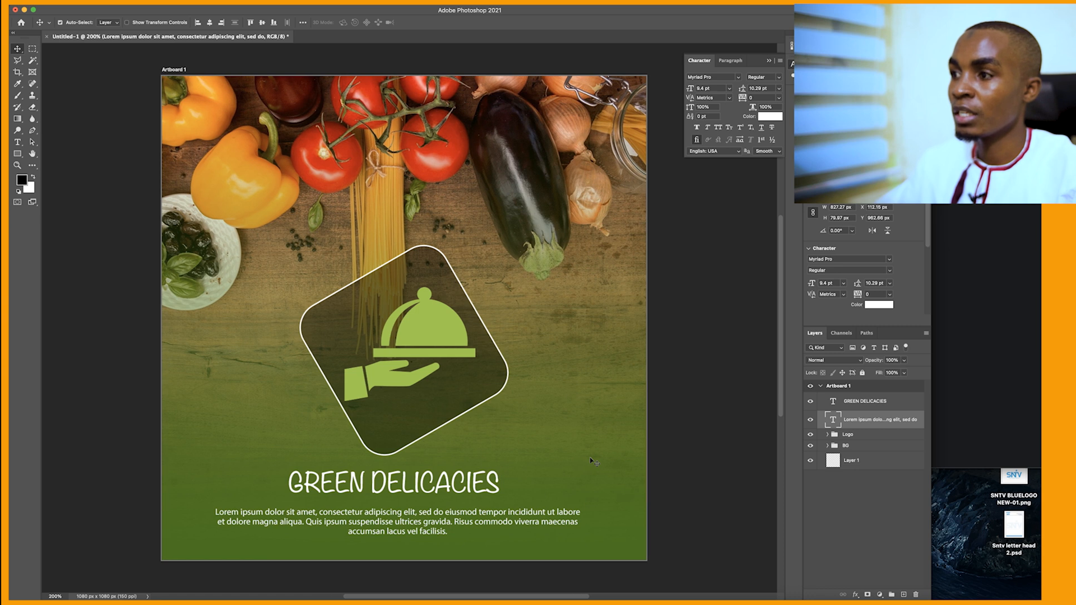
Add a blank 1080 by 1080 px artboard directly to the right of Artboard 1 and collapse Artboard 1's layers.
{"action": "left_click", "coordinate": [849, 387]}
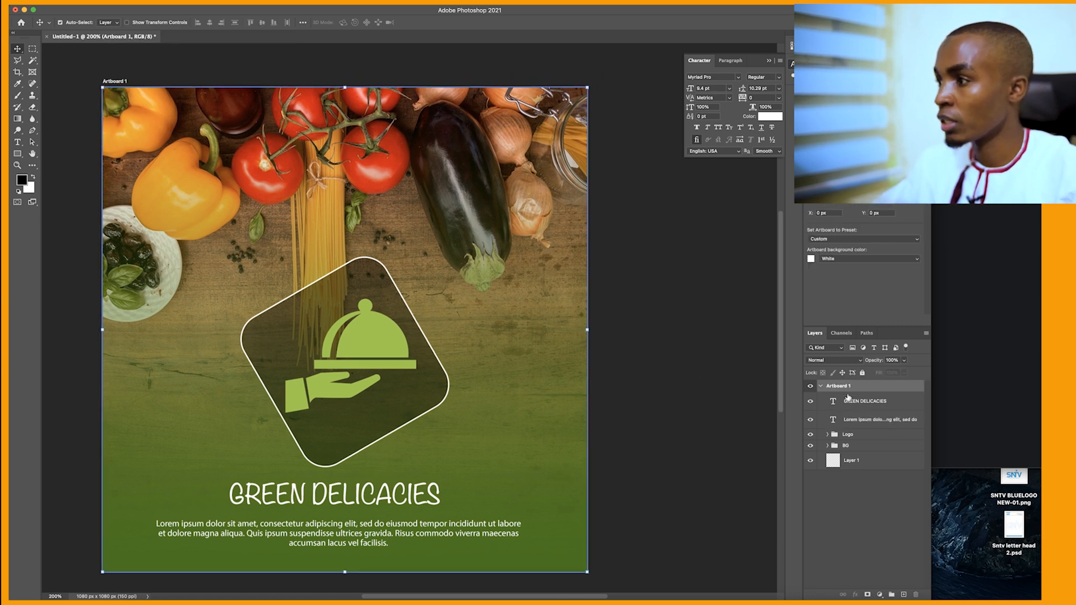
{"action": "left_click", "coordinate": [639, 367]}
{"action": "left_click", "coordinate": [574, 359]}
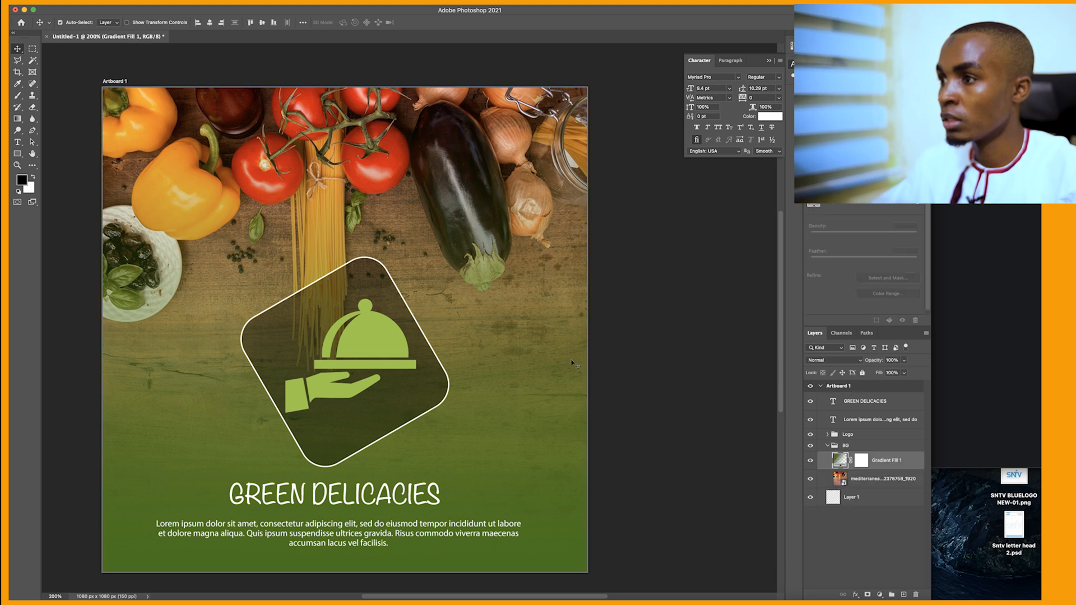
{"action": "left_click", "coordinate": [588, 330]}
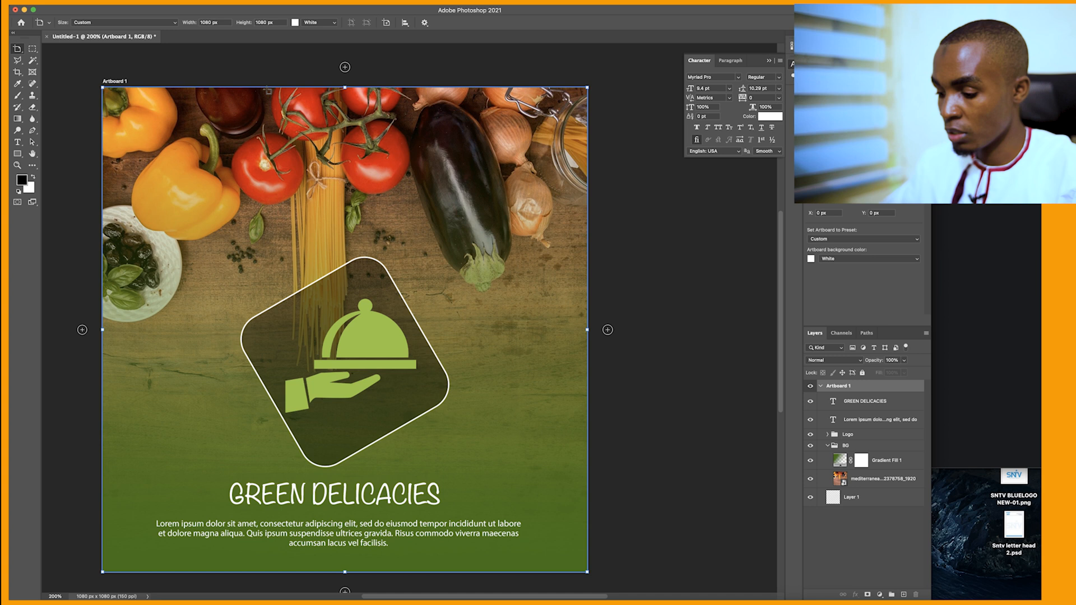
{"action": "key", "text": "super+minus"}
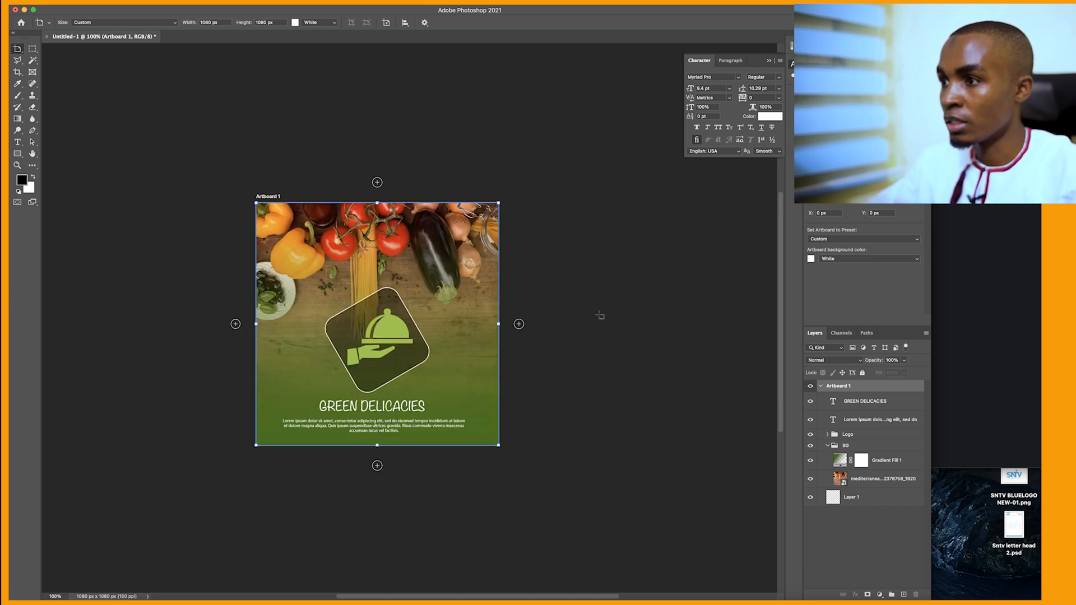
{"action": "scroll", "coordinate": [599, 315], "scroll_direction": "right", "scroll_amount": 1}
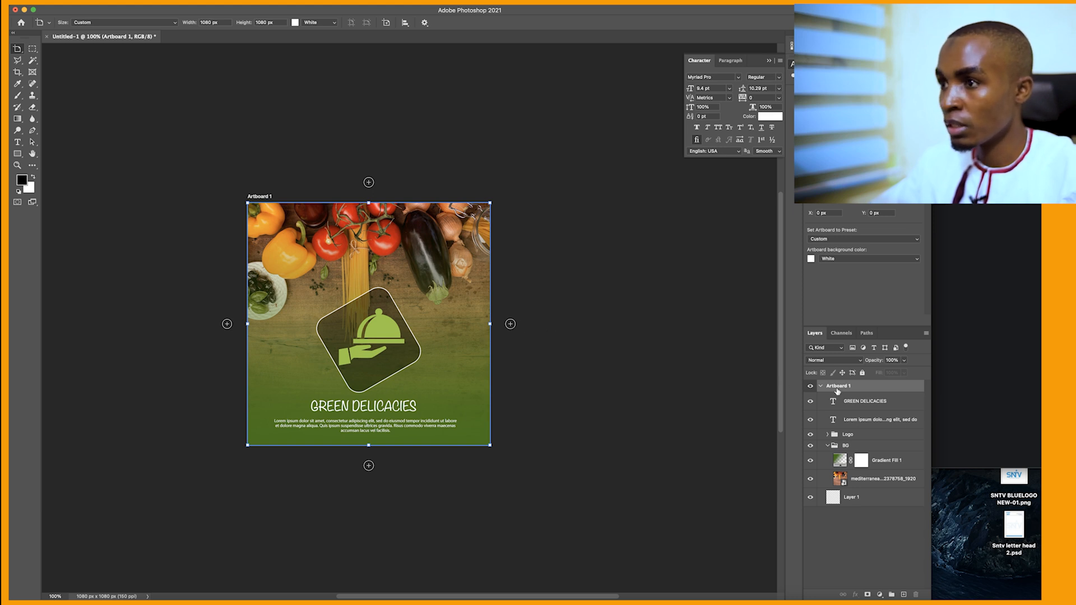
{"action": "left_click", "coordinate": [510, 325]}
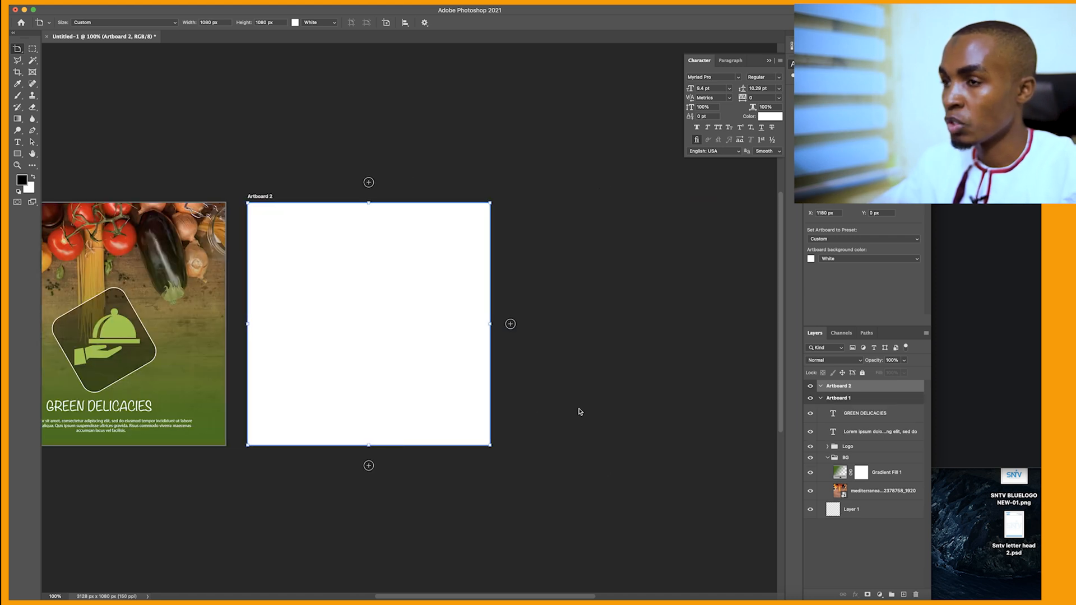
{"action": "left_click", "coordinate": [862, 545]}
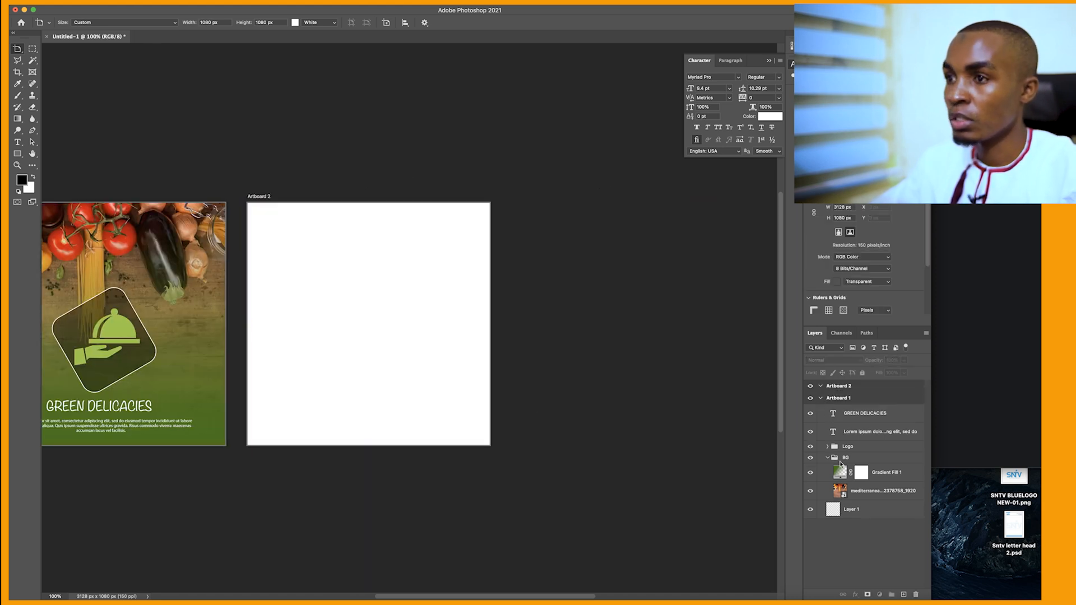
{"action": "left_click", "coordinate": [821, 398]}
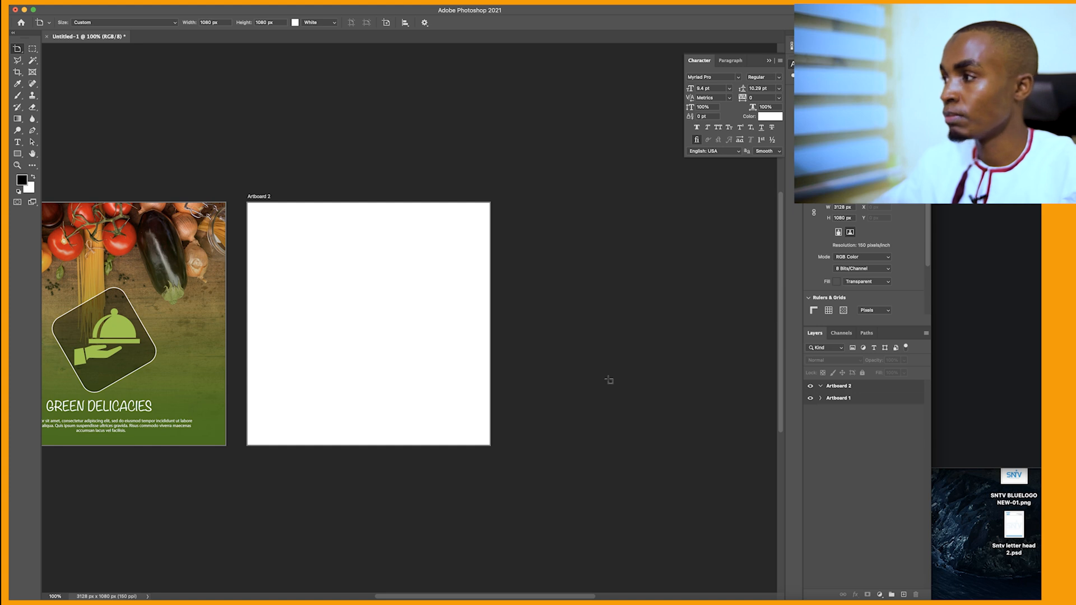
Place the pizza-329523_1920 photo from Finder on Artboard 2 so that it covers the whole artboard.
{"action": "scroll", "coordinate": [608, 380], "scroll_direction": "left", "scroll_amount": 5}
{"action": "left_click", "coordinate": [964, 332]}
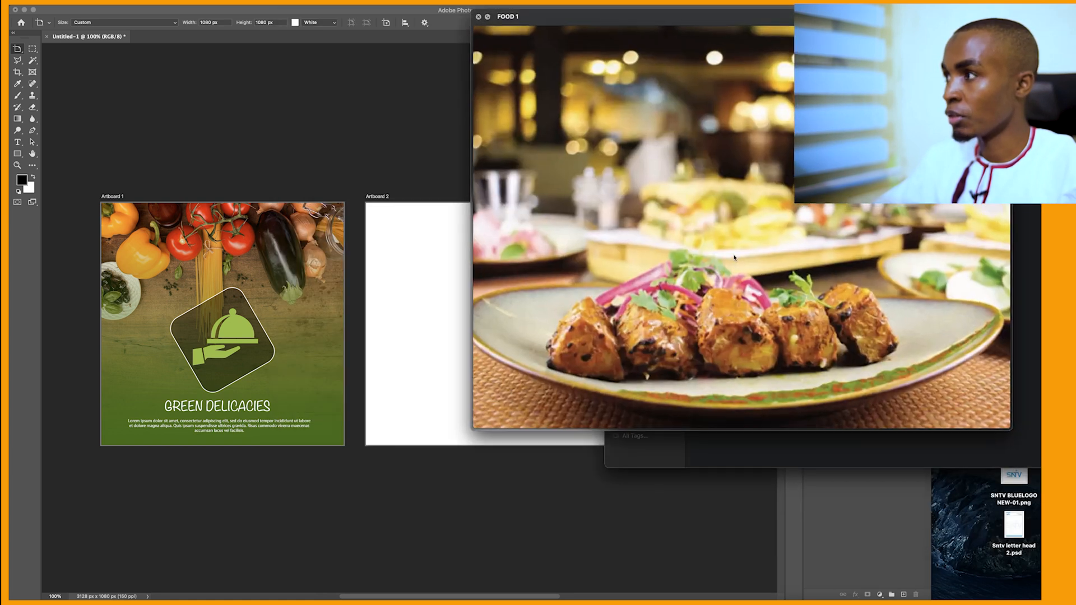
{"action": "left_click_drag", "start_coordinate": [714, 174], "coordinate": [492, 353]}
{"action": "key", "text": "Return"}
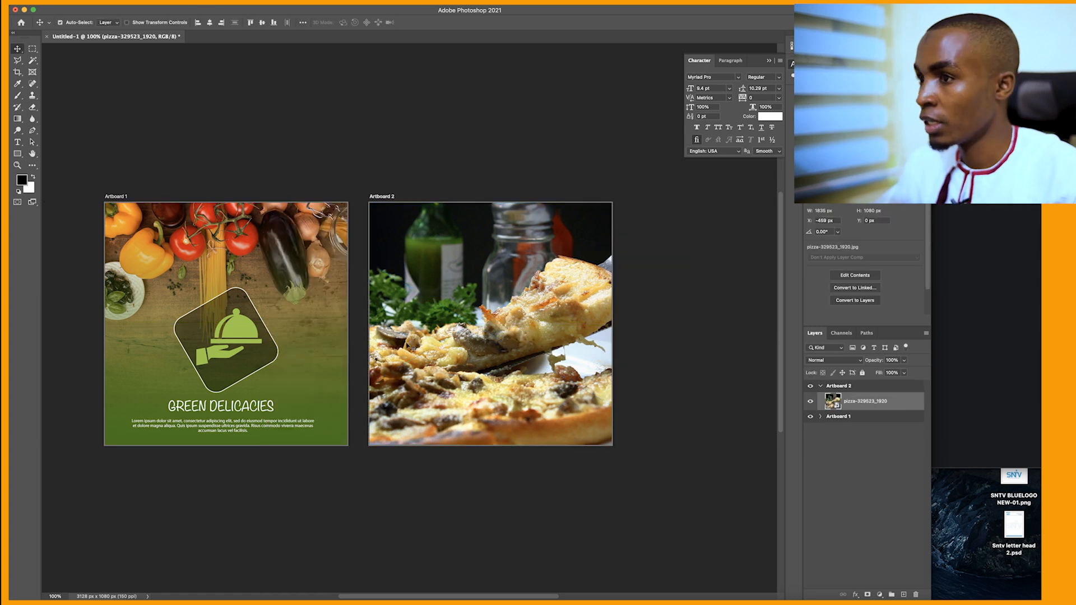
Draw a black rectangle about 636 by 490 px over the pizza photo on Artboard 2 and widen it to about 916 px.
{"action": "left_click", "coordinate": [841, 458]}
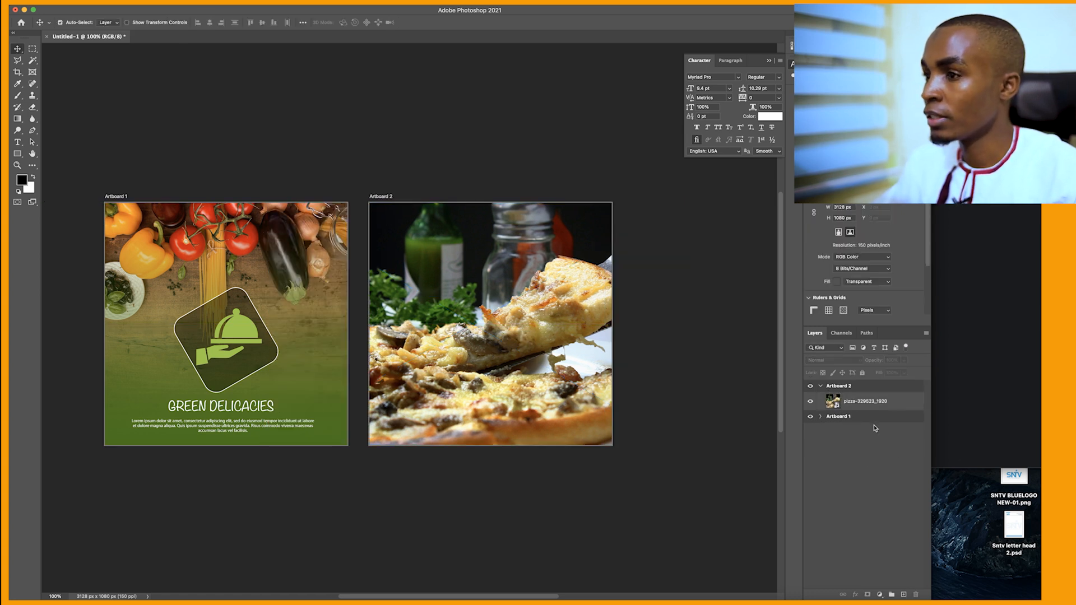
{"action": "left_click", "coordinate": [841, 385]}
{"action": "left_click", "coordinate": [858, 404]}
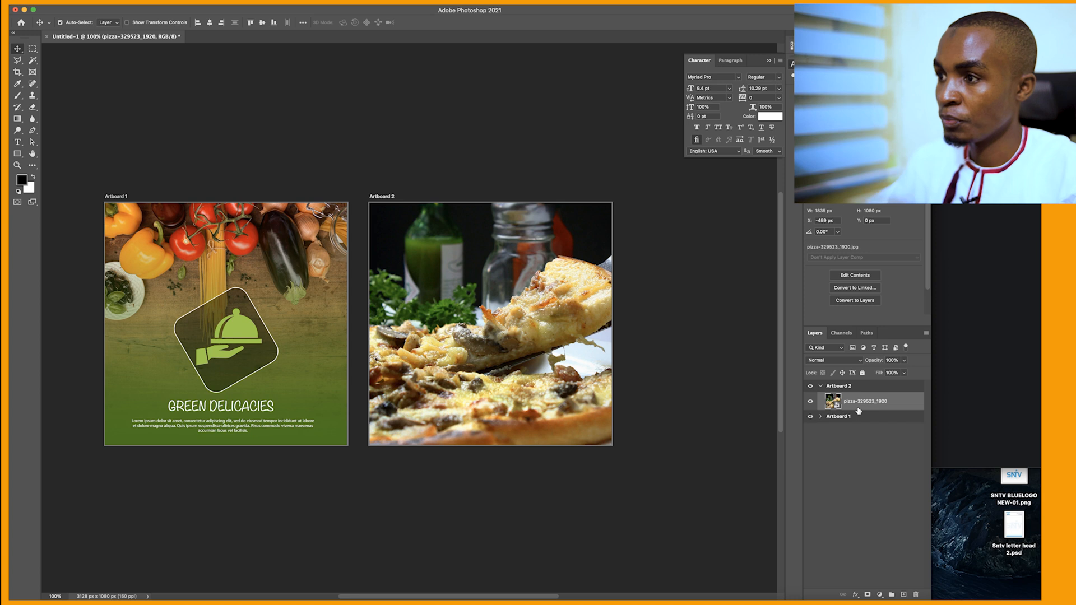
{"action": "key", "text": "super+equal"}
{"action": "scroll", "coordinate": [684, 404], "scroll_direction": "right", "scroll_amount": 8}
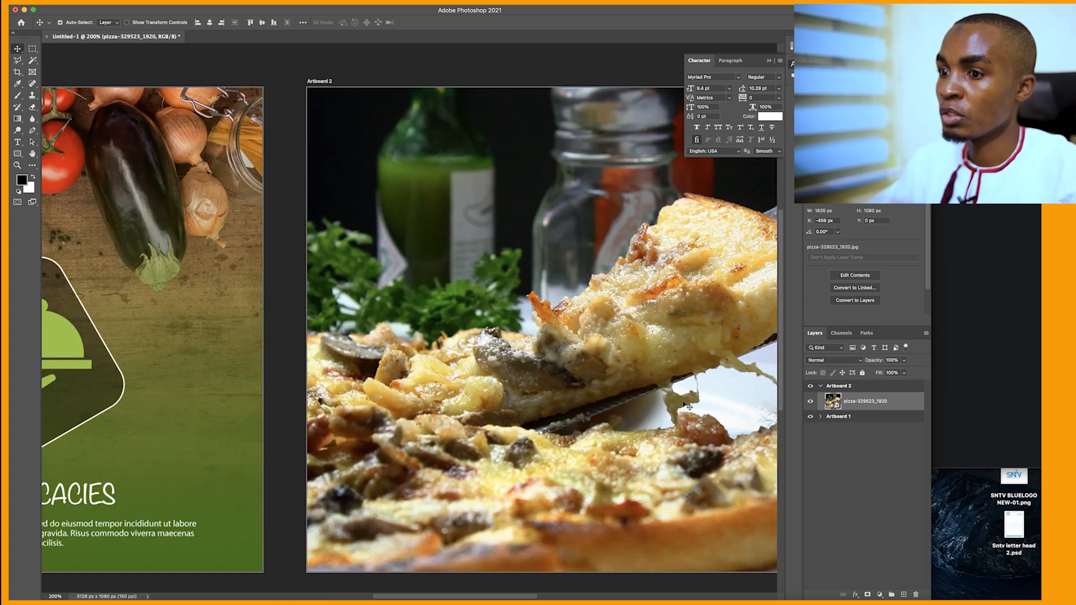
{"action": "scroll", "coordinate": [684, 403], "scroll_direction": "left", "scroll_amount": 1}
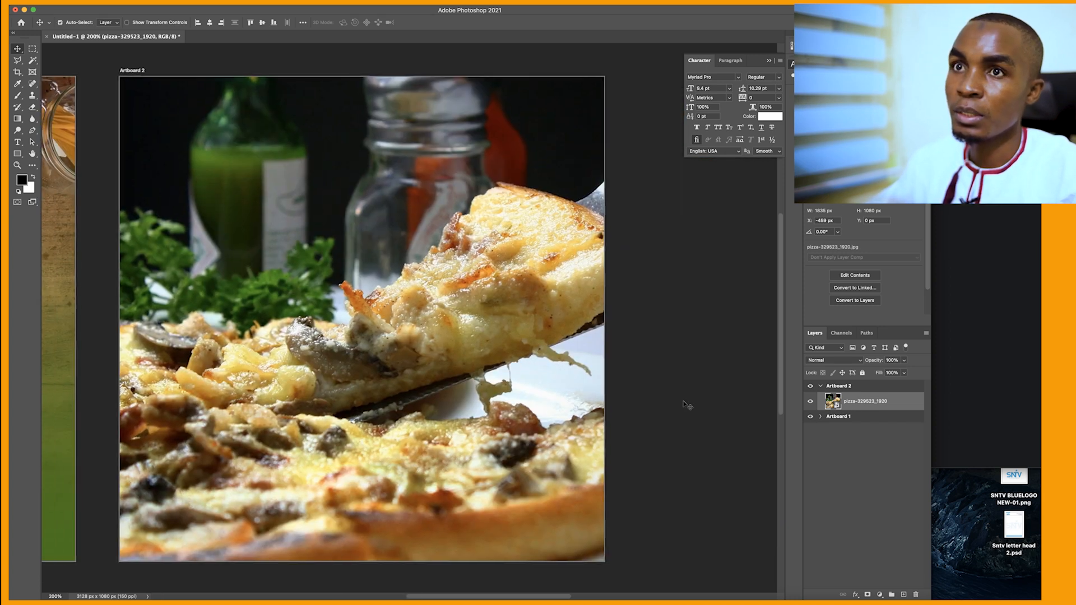
{"action": "left_click", "coordinate": [18, 153]}
{"action": "left_click_drag", "start_coordinate": [288, 224], "coordinate": [573, 444]}
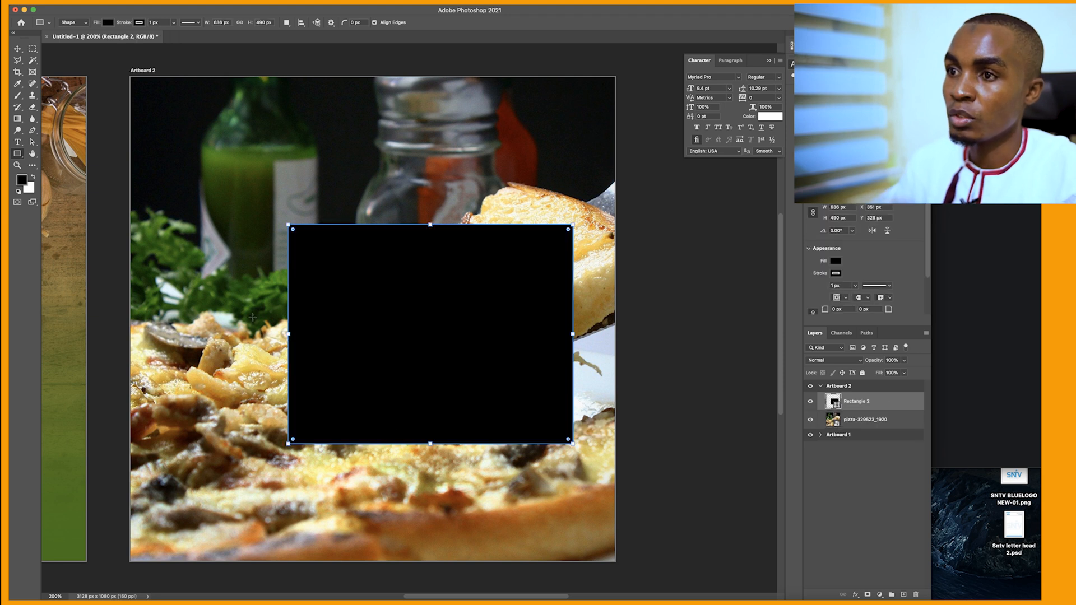
{"action": "left_click_drag", "start_coordinate": [288, 333], "coordinate": [163, 333]}
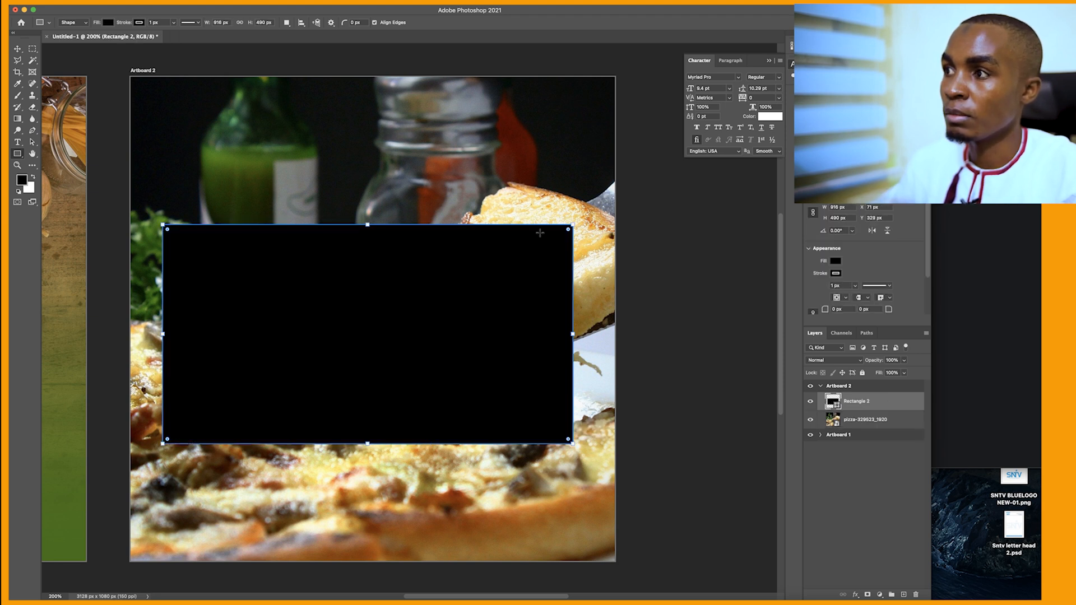
Enlarge the black rectangle to about 827 by 519 px and round its corners to about 104 px.
{"action": "left_click_drag", "start_coordinate": [573, 225], "coordinate": [536, 240]}
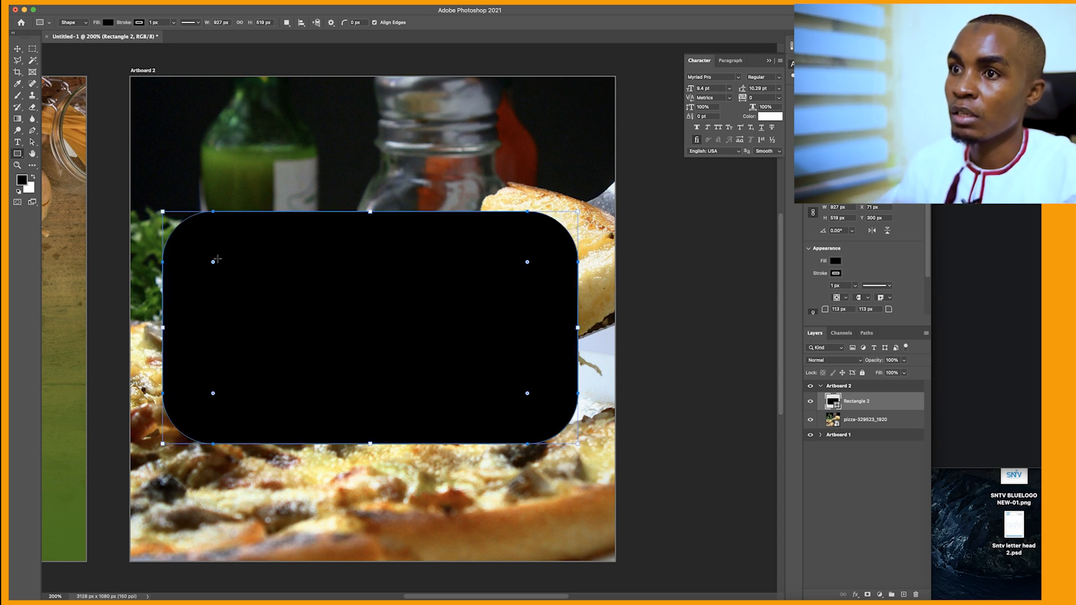
{"action": "left_click_drag", "start_coordinate": [213, 263], "coordinate": [208, 256]}
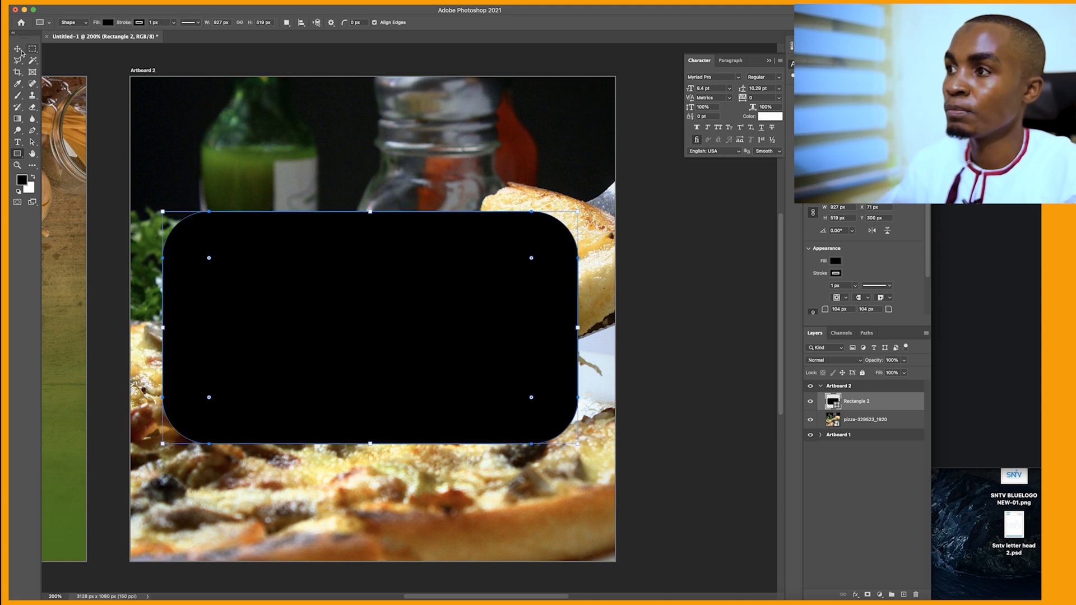
{"action": "key", "text": "v"}
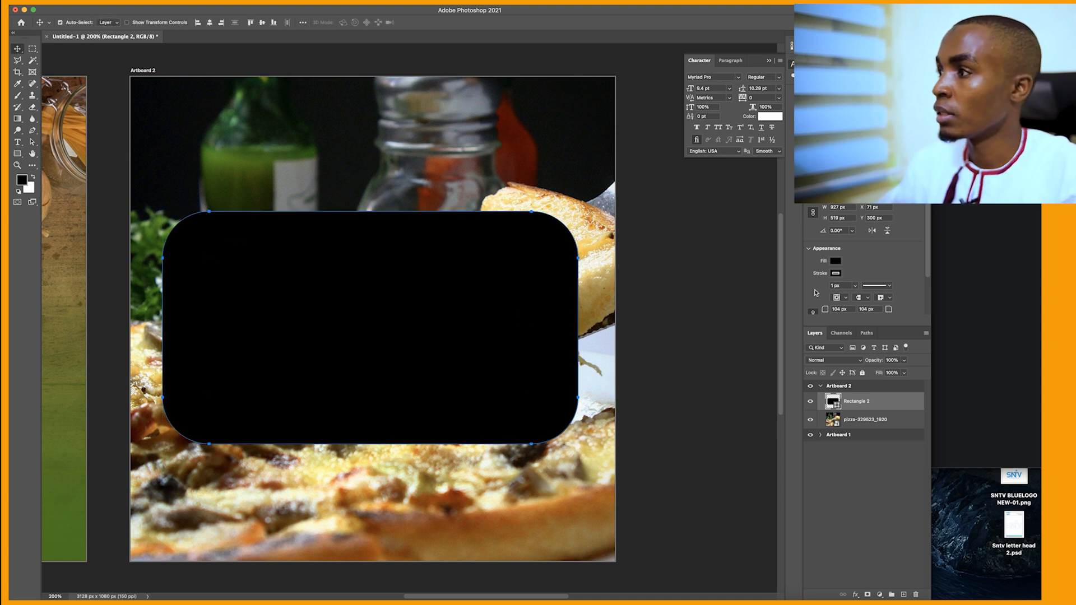
Remove the rounded rectangle's stroke and fill it with the recently used dark green.
{"action": "left_click", "coordinate": [835, 273]}
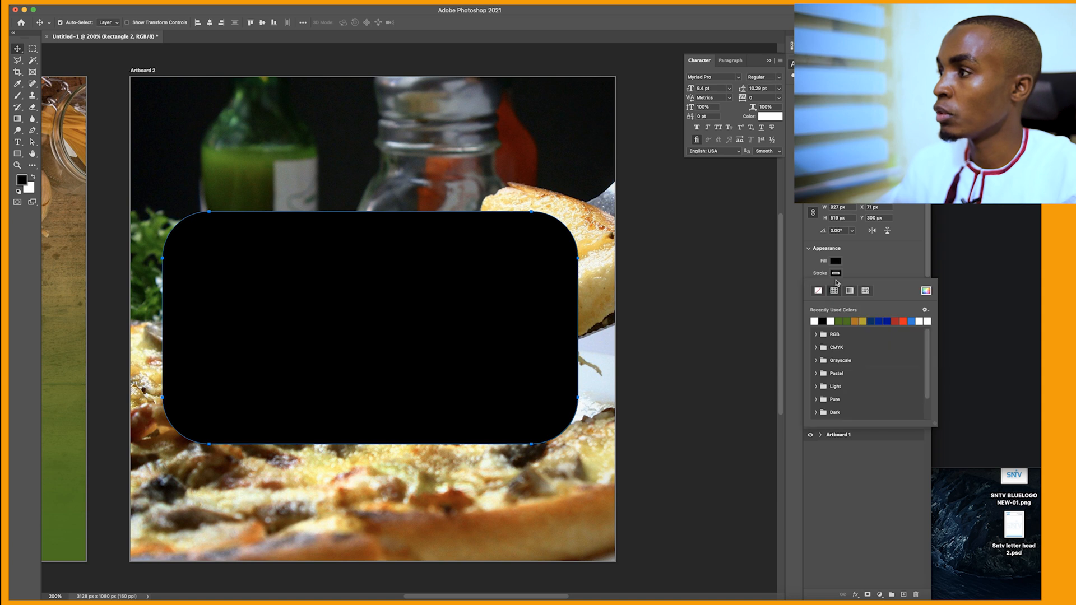
{"action": "left_click", "coordinate": [818, 291]}
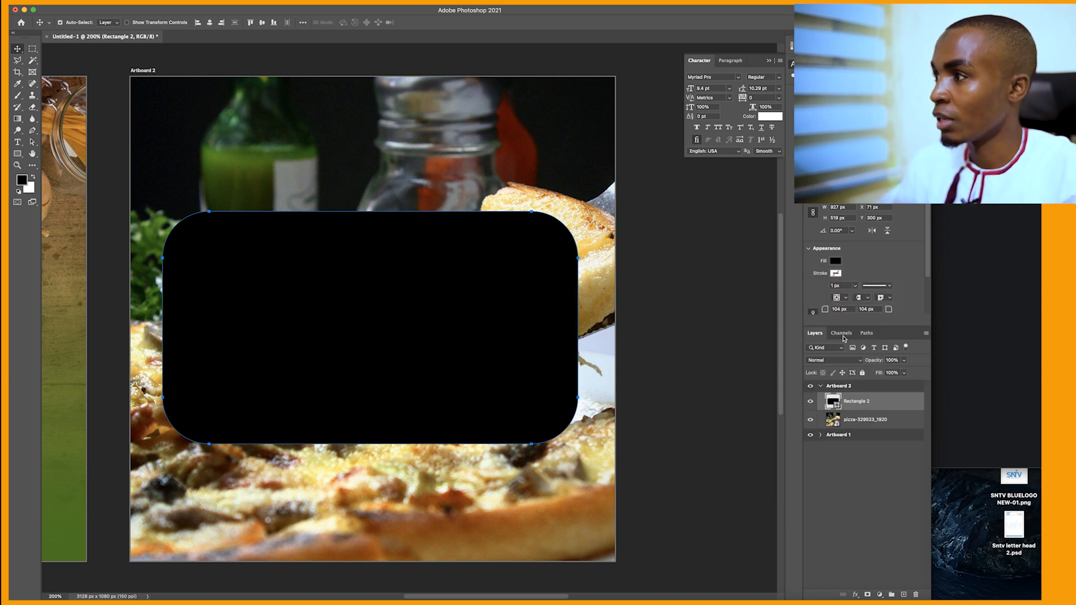
{"action": "left_click", "coordinate": [835, 261]}
{"action": "left_click", "coordinate": [840, 308]}
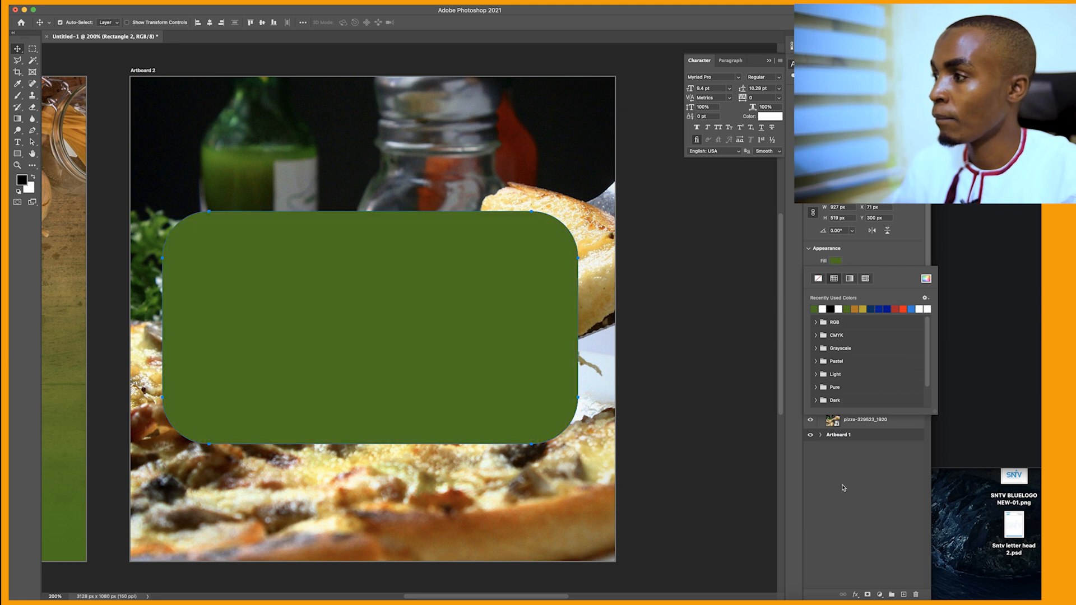
{"action": "left_click", "coordinate": [844, 488]}
{"action": "left_click", "coordinate": [860, 401]}
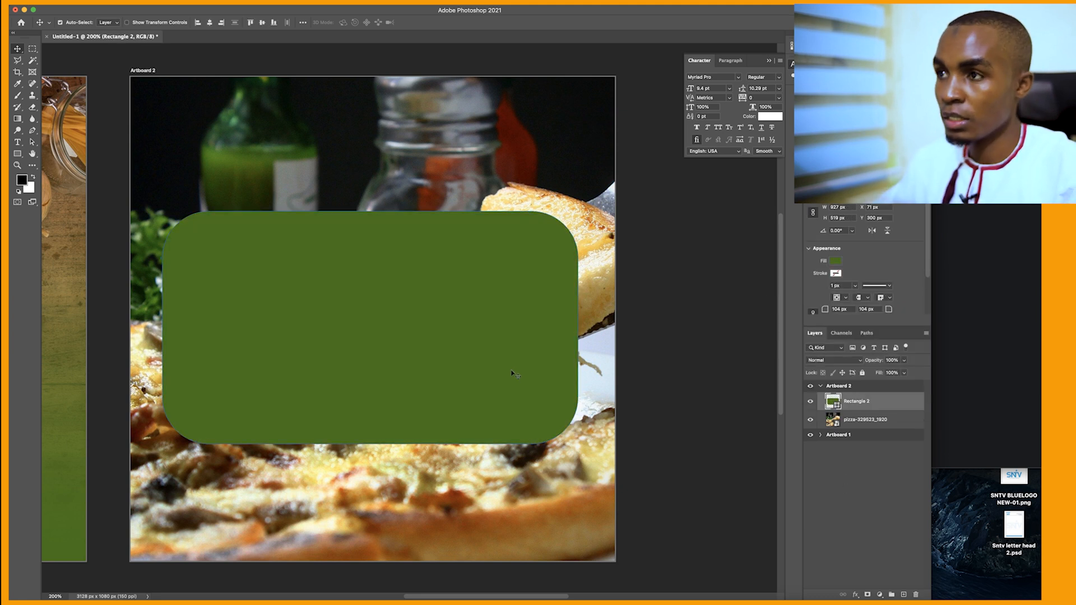
Rotate the green rectangle to -15°, scale it to about 154% and shift it over the upper part of Artboard 2.
{"action": "key", "text": "super+t"}
{"action": "left_click_drag", "start_coordinate": [599, 414], "coordinate": [436, 321]}
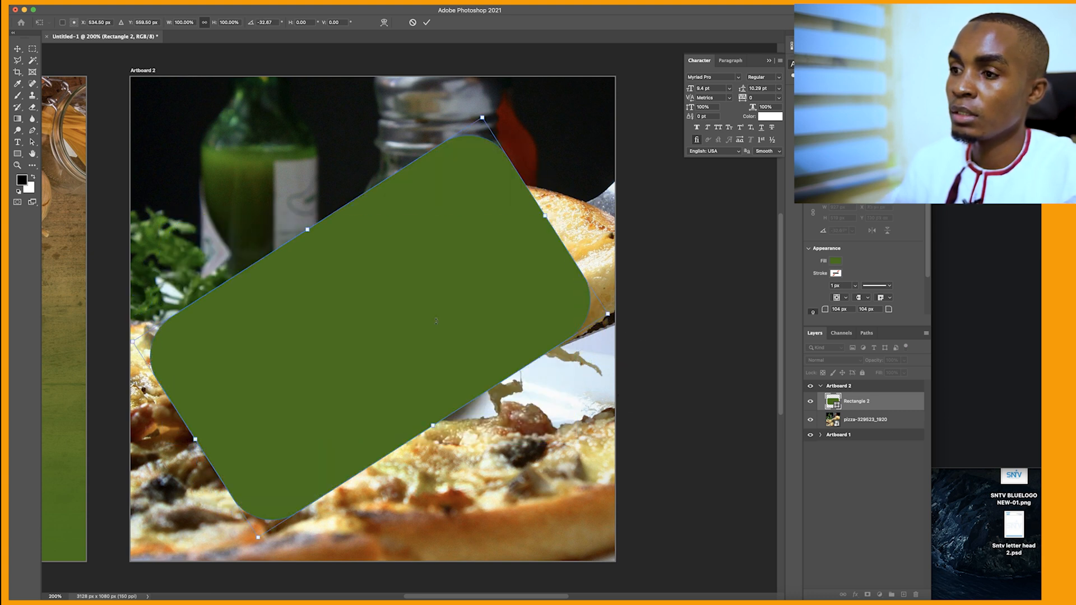
{"action": "key", "text": "super+z"}
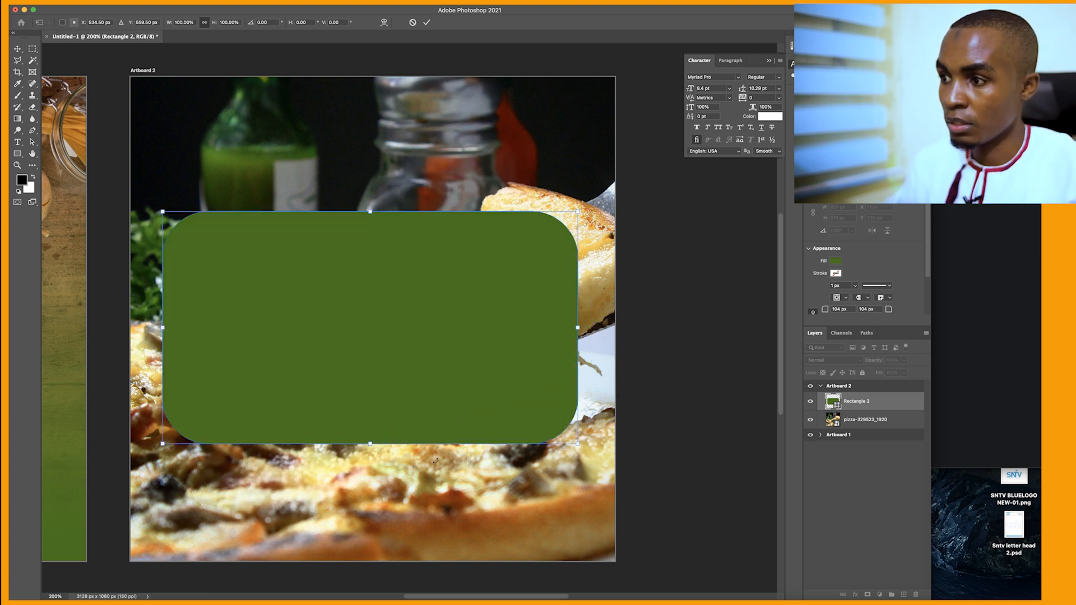
{"action": "left_click_drag", "start_coordinate": [574, 448], "coordinate": [592, 404]}
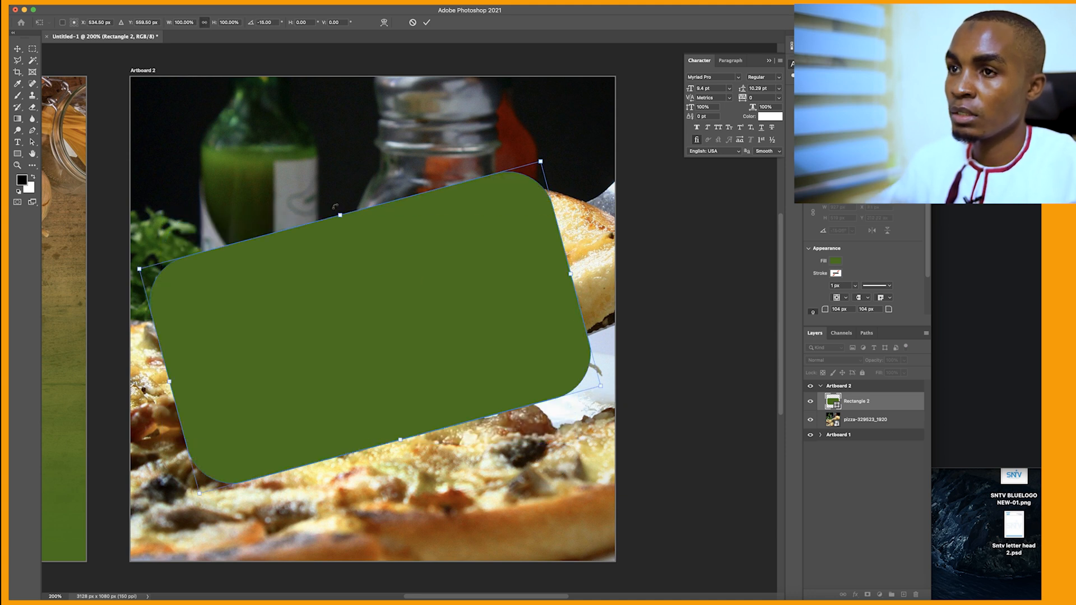
{"action": "left_click_drag", "start_coordinate": [335, 206], "coordinate": [306, 87]}
{"action": "left_click_drag", "start_coordinate": [330, 227], "coordinate": [425, 75]}
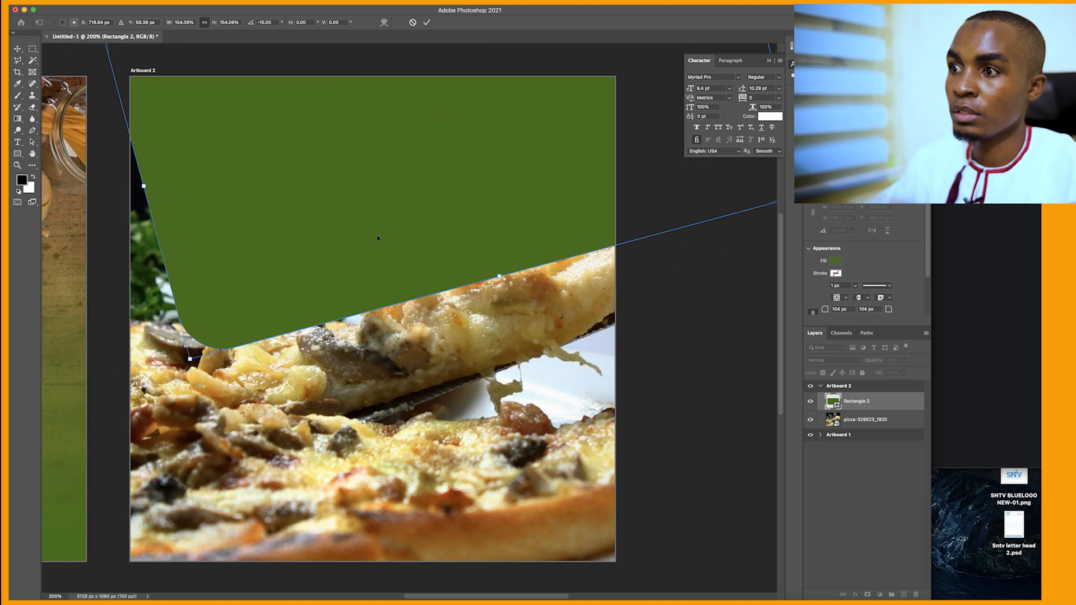
{"action": "left_click_drag", "start_coordinate": [379, 230], "coordinate": [379, 215]}
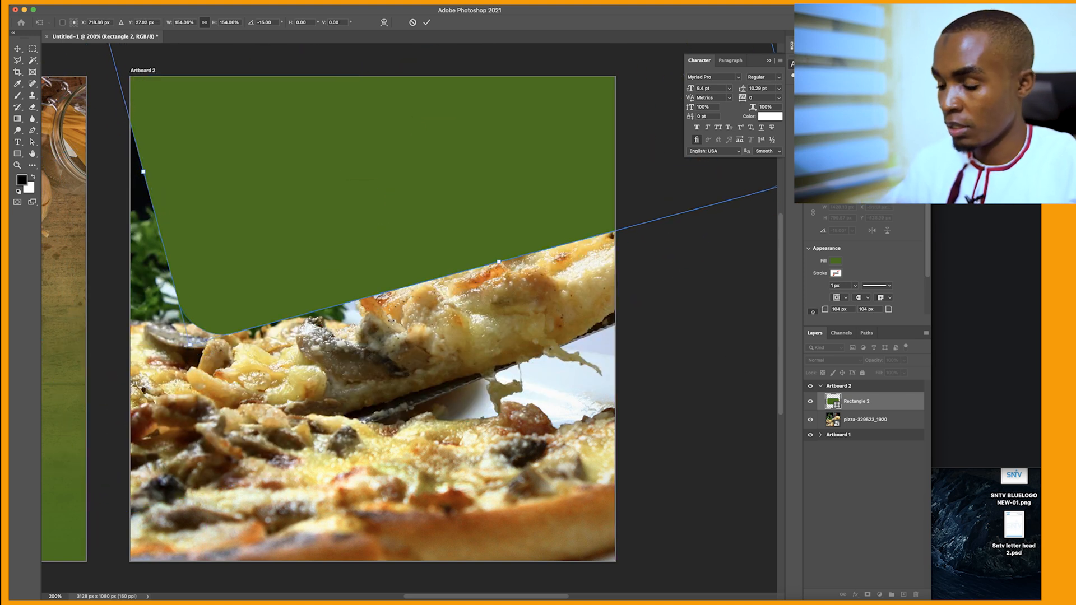
Resize the green rectangle to about 1157 by 752 px and tilt it to about -19.93°, with its lower corner over the pizza.
{"action": "key", "text": "super+minus"}
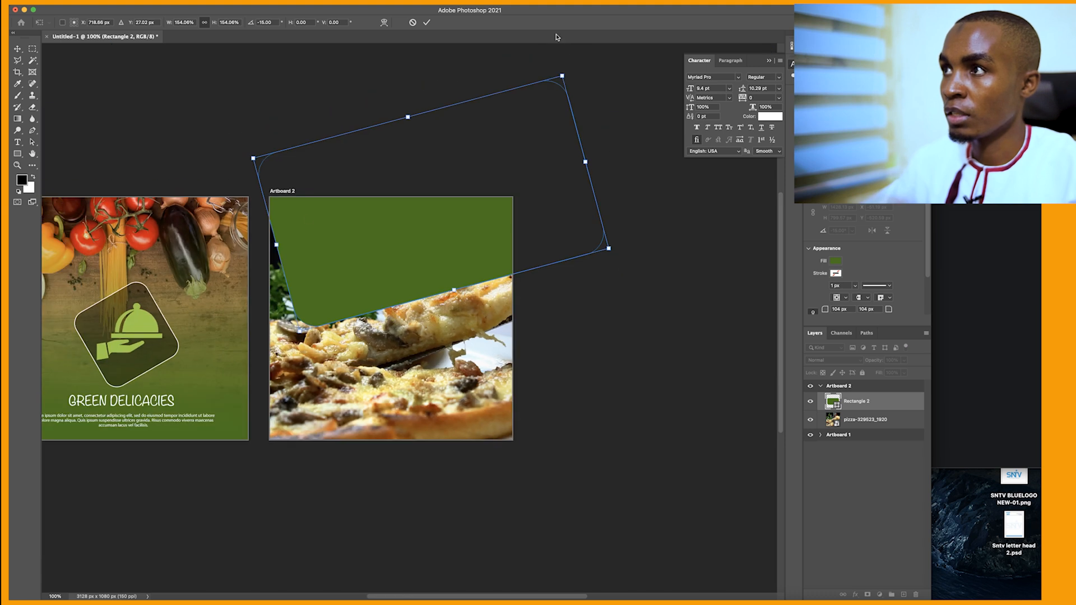
{"action": "left_click_drag", "start_coordinate": [563, 74], "coordinate": [512, 119]}
{"action": "left_click_drag", "start_coordinate": [427, 232], "coordinate": [417, 270]}
{"action": "left_click_drag", "start_coordinate": [554, 295], "coordinate": [552, 280]}
{"action": "left_click_drag", "start_coordinate": [370, 168], "coordinate": [368, 155]}
{"action": "left_click", "coordinate": [358, 233]}
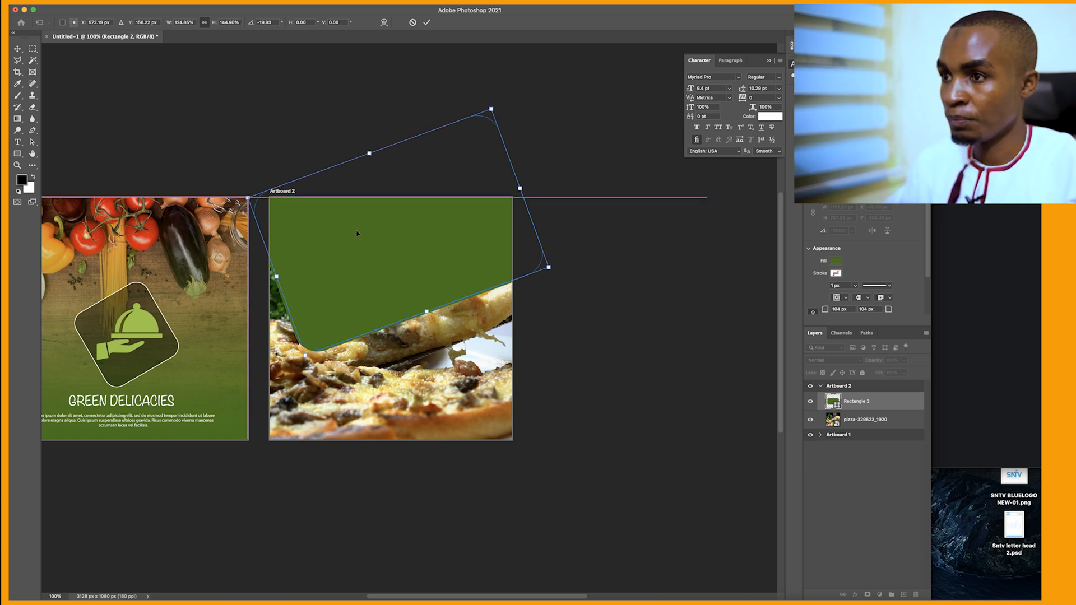
{"action": "key", "text": "Return"}
Lower the Rectangle 2 layer's fill to about 96% so the pizza photo faintly shows through the green.
{"action": "key", "text": "super+equal"}
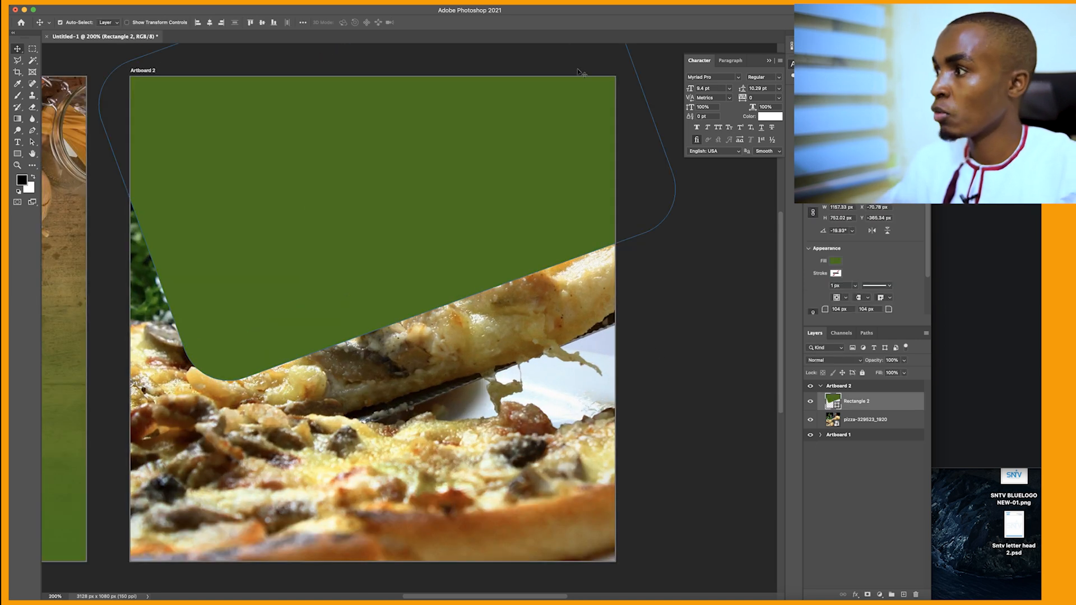
{"action": "left_click", "coordinate": [836, 261]}
{"action": "key", "text": "Escape"}
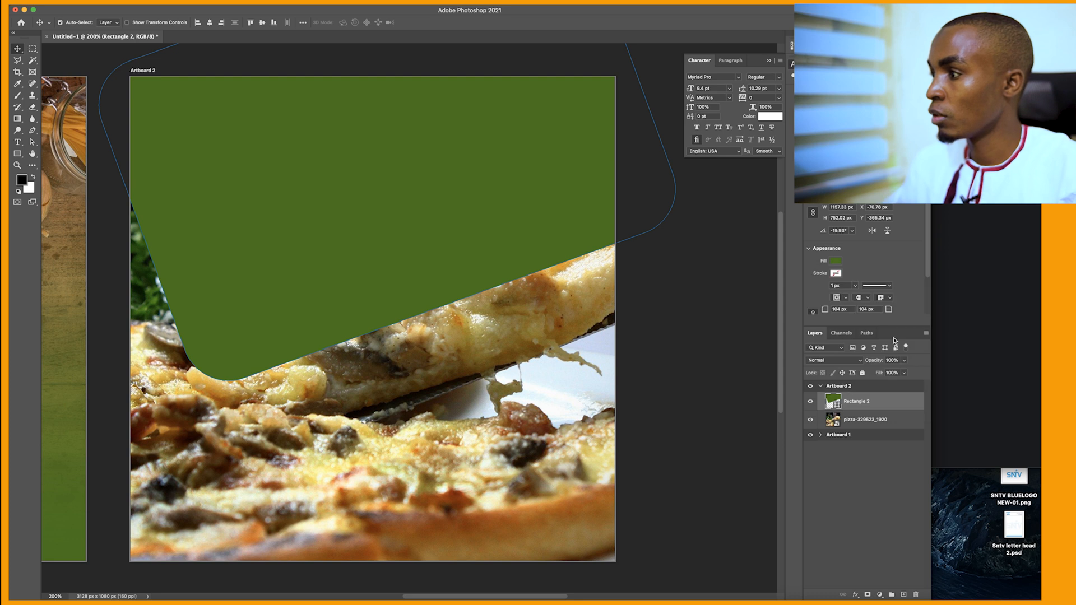
{"action": "left_click", "coordinate": [904, 372]}
{"action": "left_click_drag", "start_coordinate": [905, 385], "coordinate": [902, 385]}
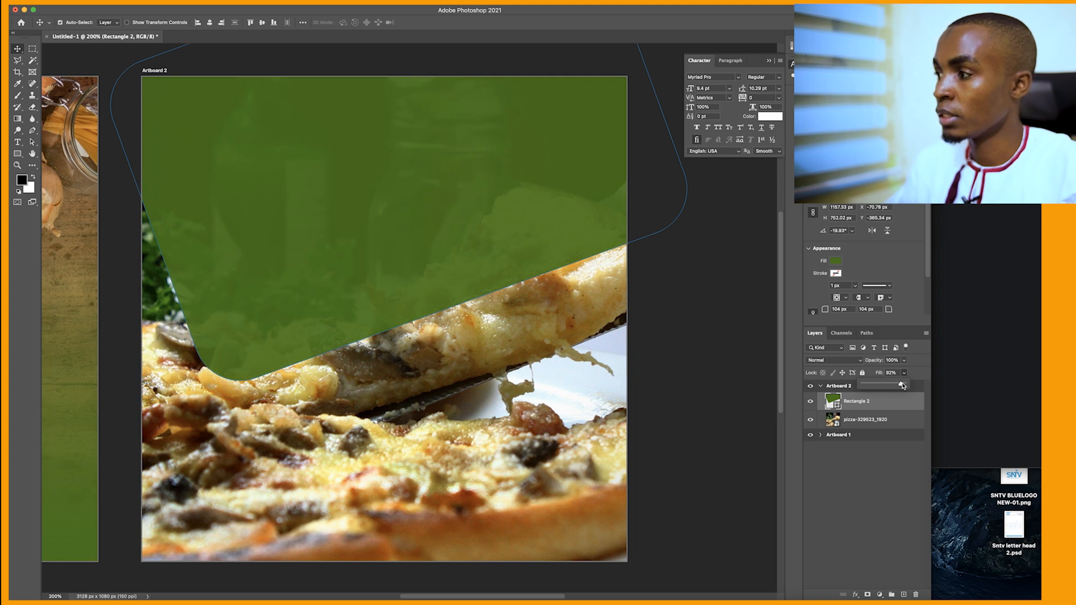
{"action": "left_click", "coordinate": [831, 461]}
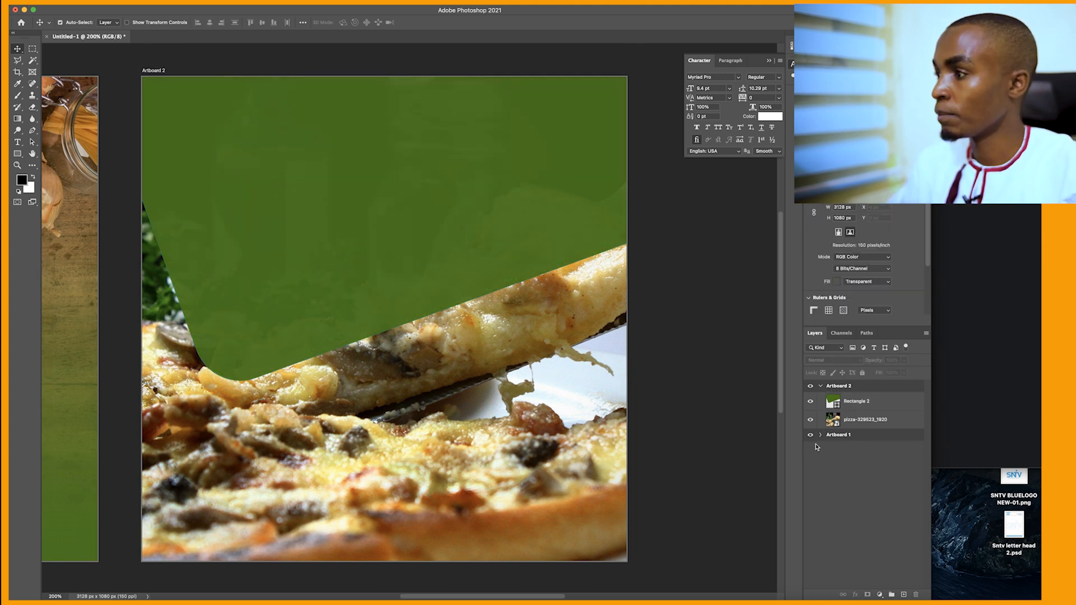
Duplicate the Rectangle 2 layer and remove the copy's fill.
{"action": "left_click", "coordinate": [848, 399]}
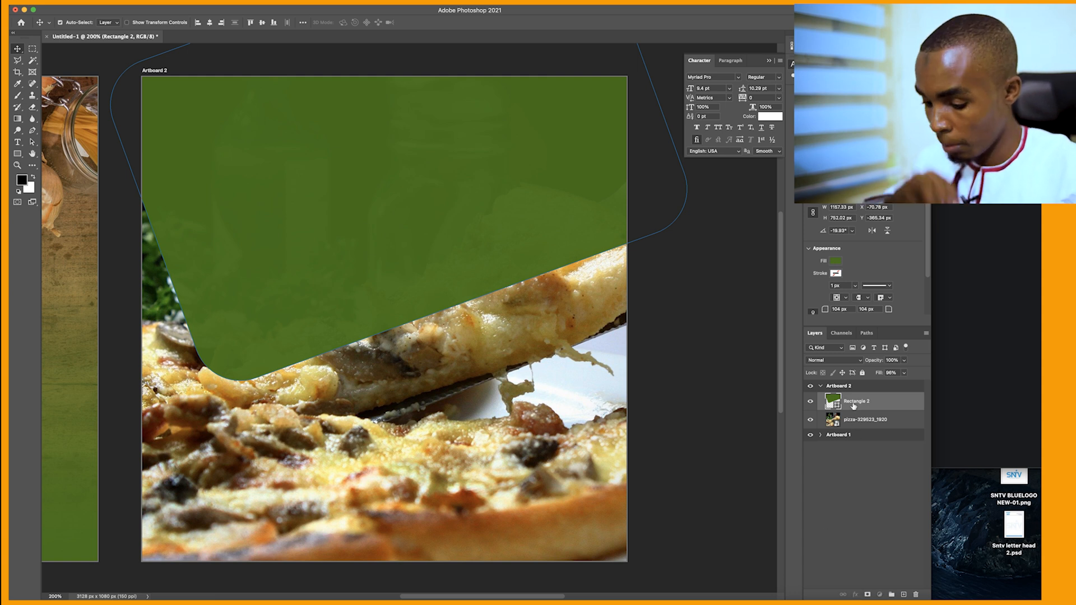
{"action": "key", "text": "super+j"}
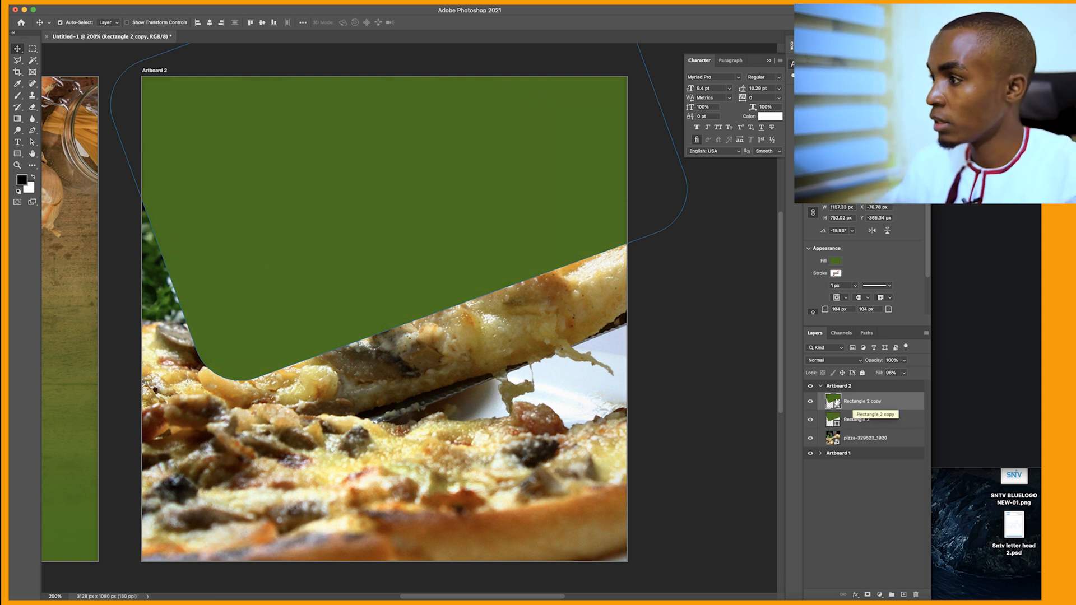
{"action": "left_click", "coordinate": [836, 273]}
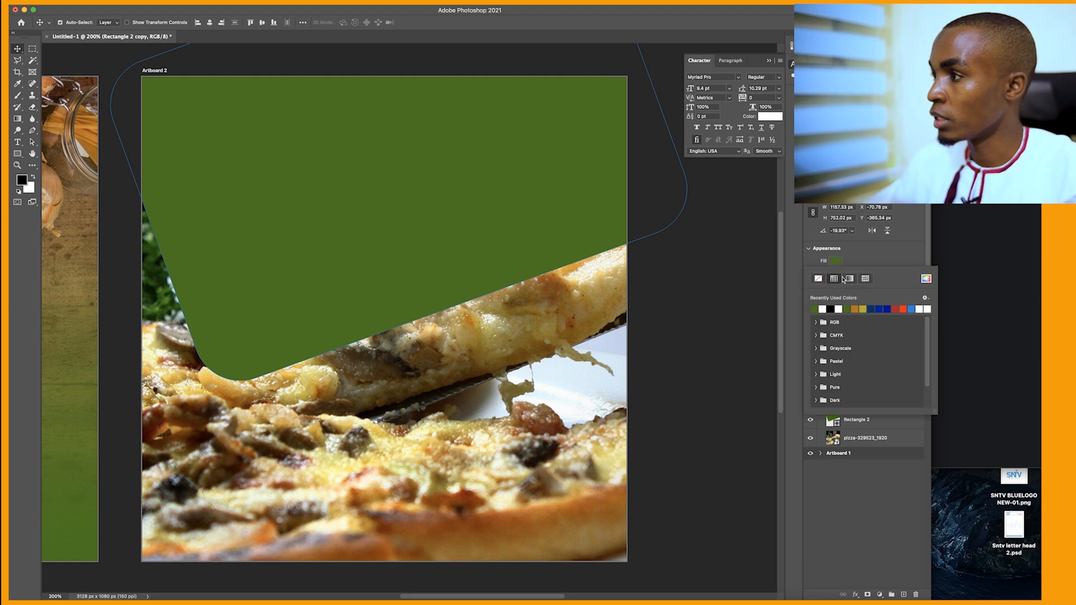
{"action": "left_click", "coordinate": [818, 279]}
{"action": "left_click", "coordinate": [835, 273]}
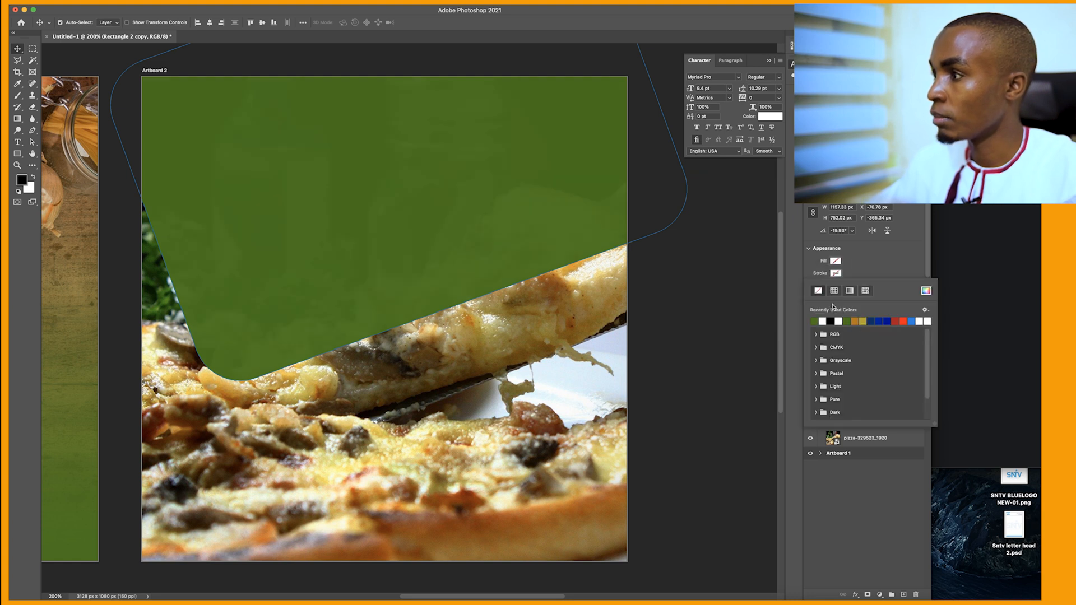
{"action": "left_click", "coordinate": [814, 321]}
{"action": "left_click", "coordinate": [872, 274]}
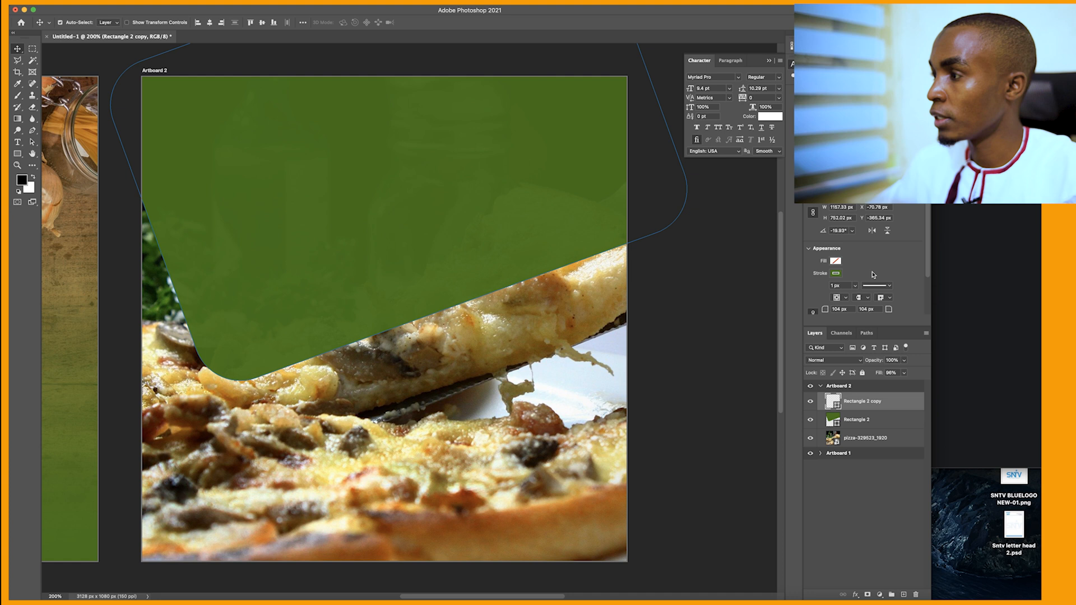
Give the unfilled rectangle copy a white stroke about 6.25 px wide.
{"action": "left_click", "coordinate": [836, 273]}
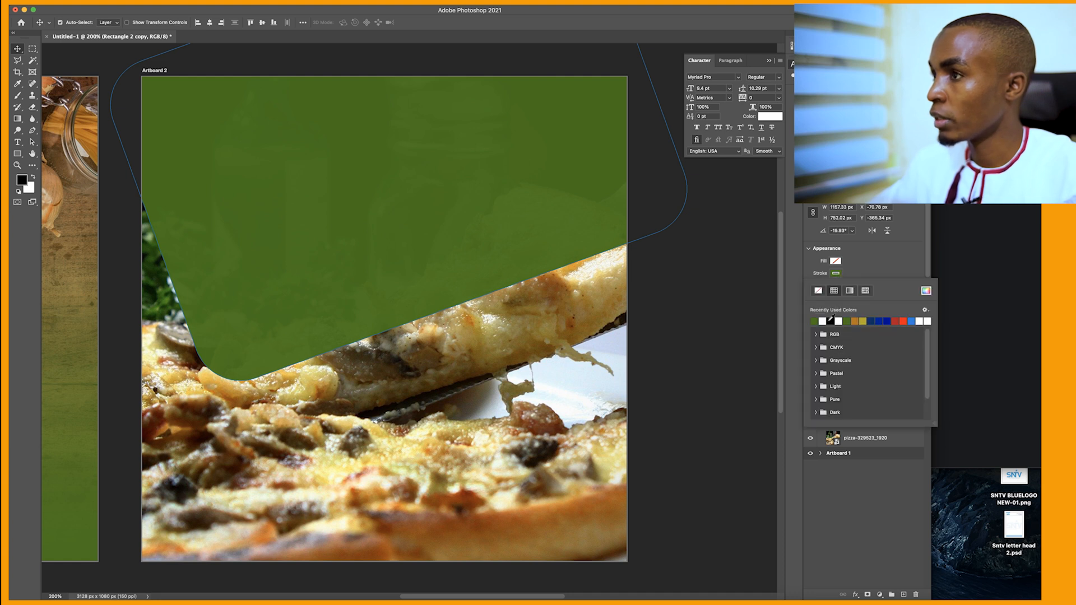
{"action": "left_click", "coordinate": [822, 320]}
{"action": "left_click", "coordinate": [873, 271]}
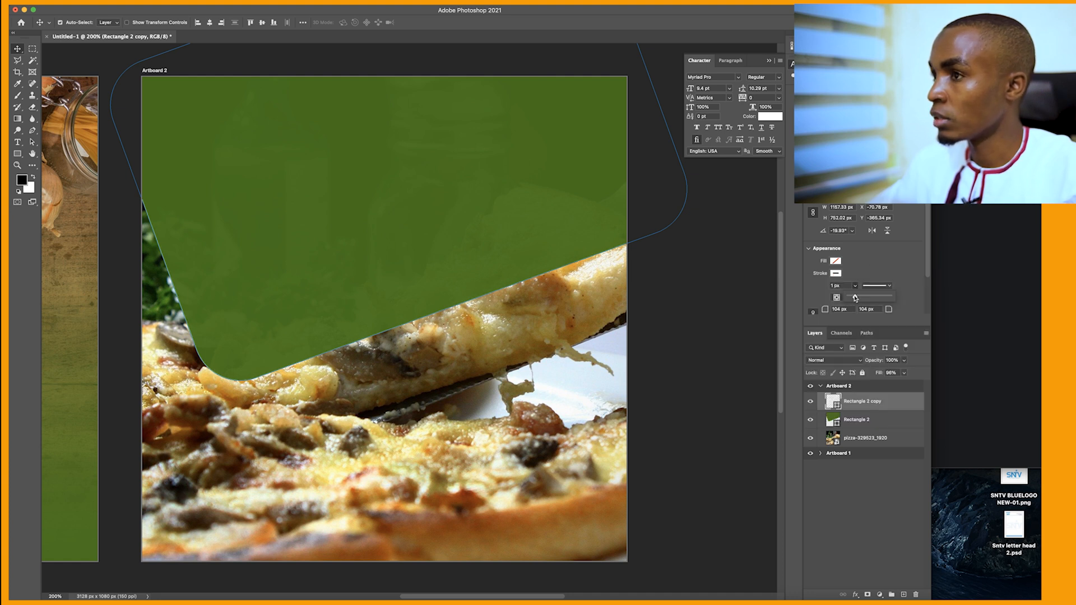
{"action": "left_click_drag", "start_coordinate": [857, 299], "coordinate": [858, 298]}
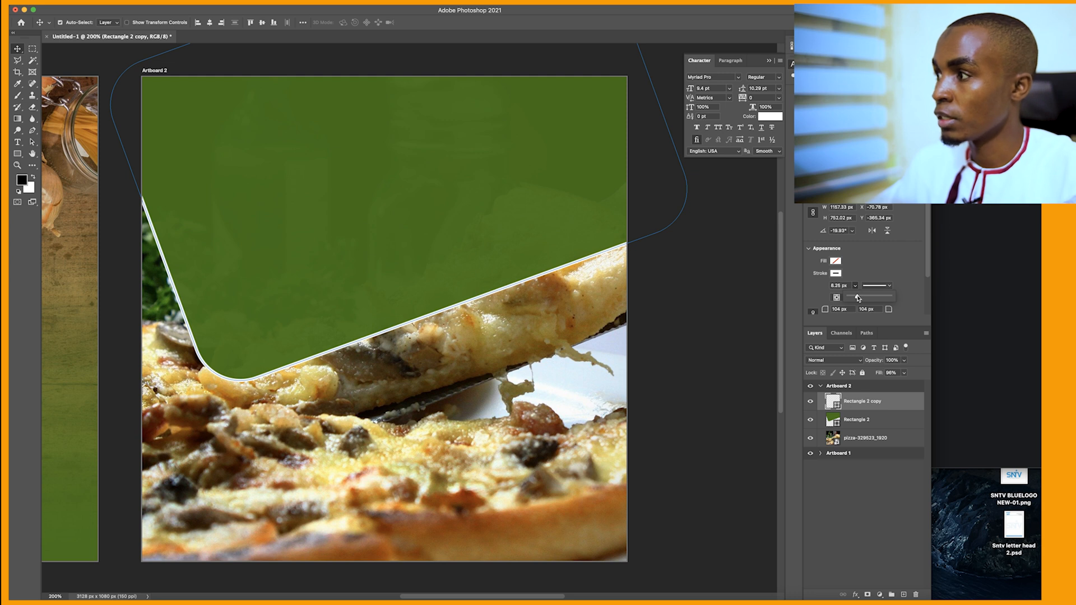
{"action": "left_click", "coordinate": [859, 520]}
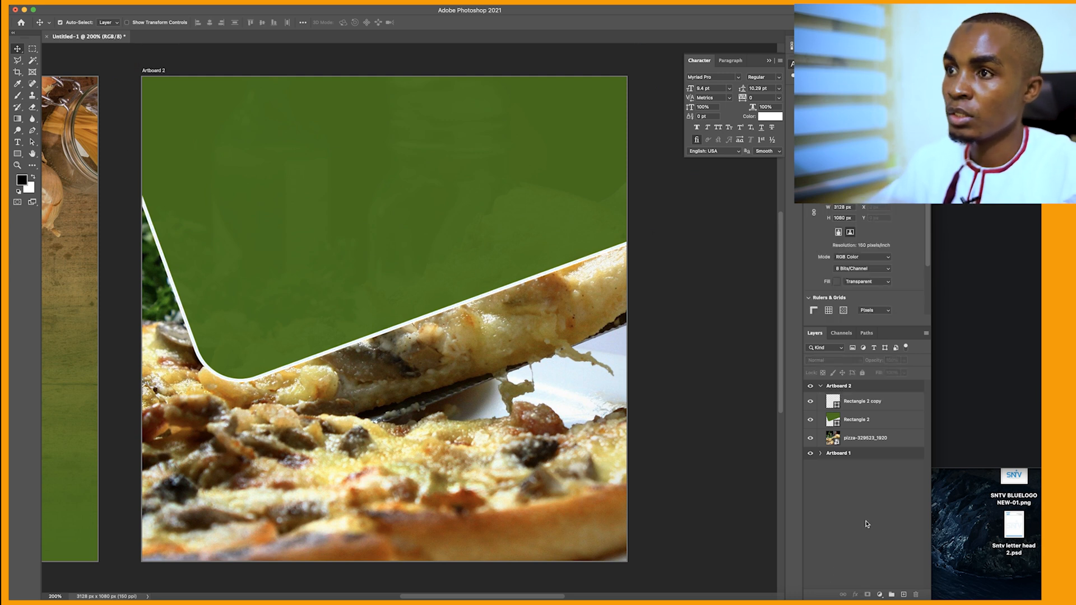
{"action": "scroll", "coordinate": [375, 253], "scroll_direction": "left", "scroll_amount": 5}
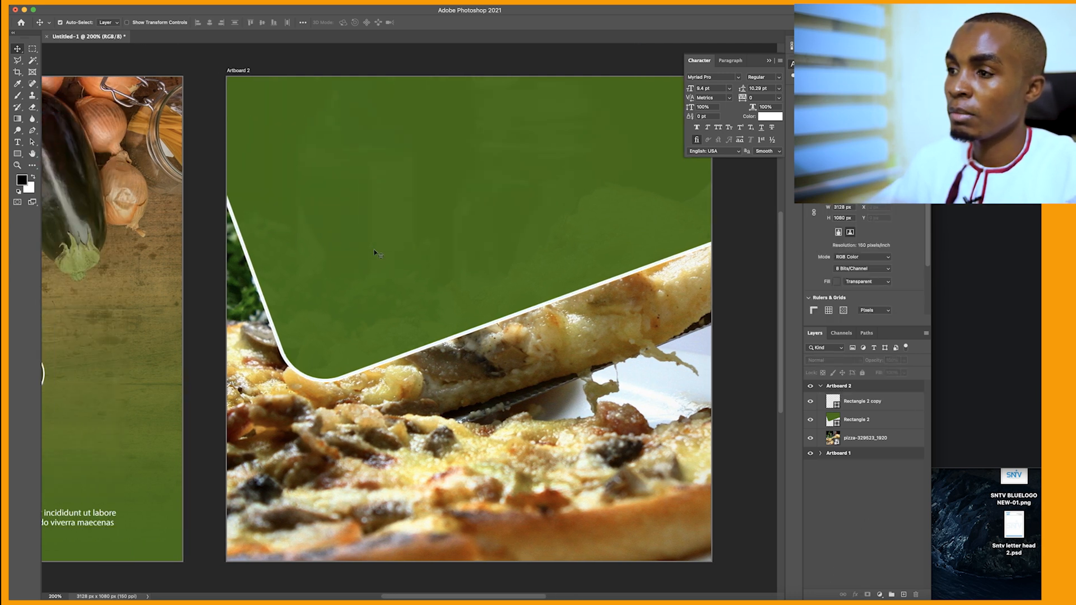
{"action": "scroll", "coordinate": [375, 253], "scroll_direction": "right", "scroll_amount": 1}
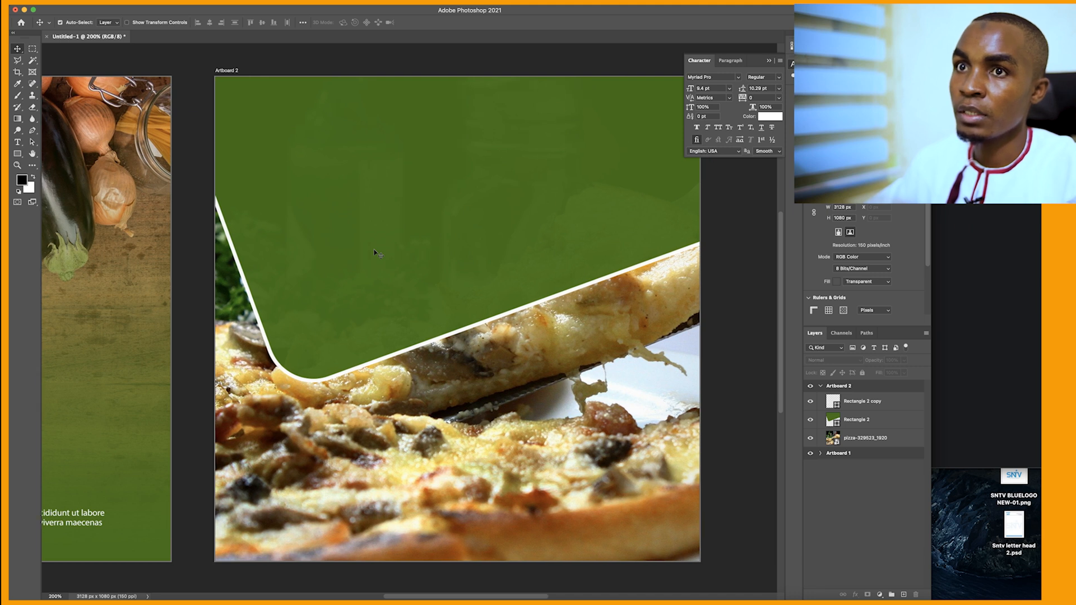
Add a placeholder Lorem ipsum paragraph in a text box about 720 by 160 px on the upper green panel.
{"action": "left_click", "coordinate": [18, 141]}
{"action": "left_click_drag", "start_coordinate": [256, 106], "coordinate": [578, 179]}
{"action": "left_click", "coordinate": [17, 48]}
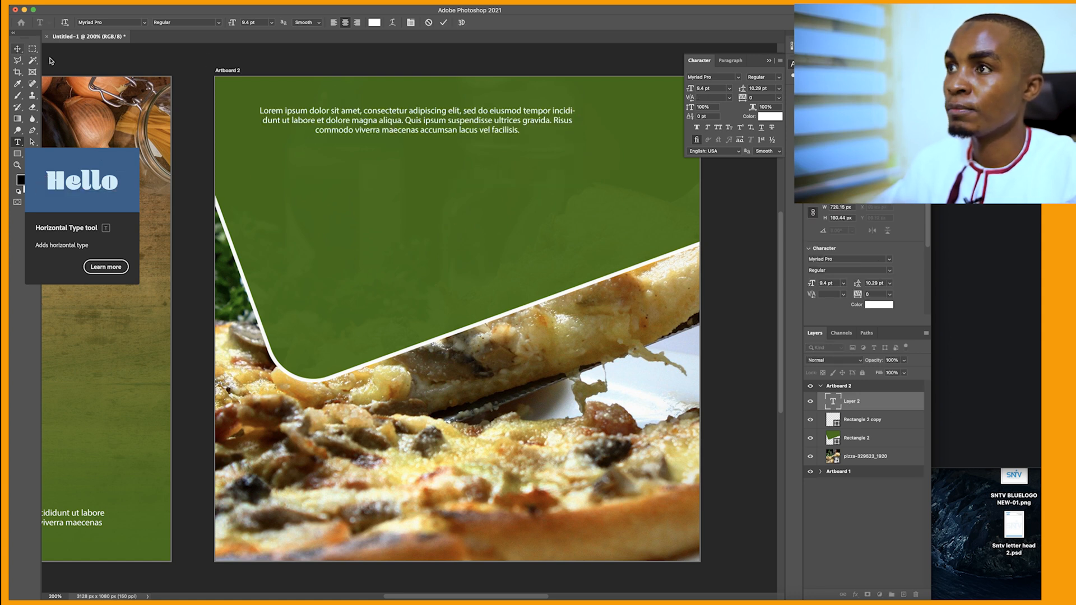
Lengthen the placeholder paragraph by copying its whole text and pasting it twice at the end.
{"action": "double_click", "coordinate": [466, 132]}
{"action": "triple_click", "coordinate": [466, 133]}
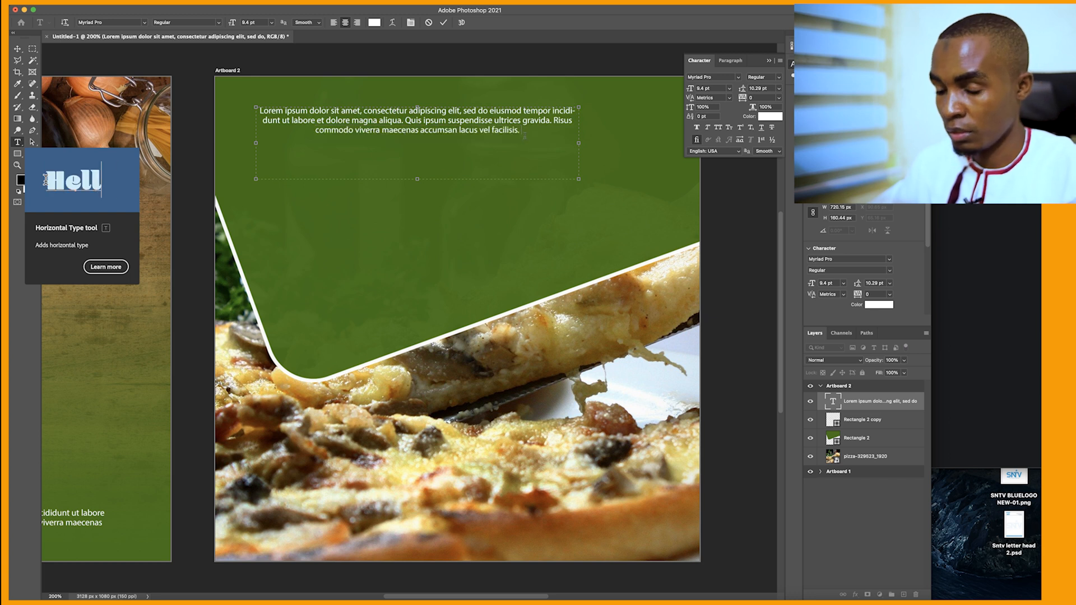
{"action": "left_click_drag", "start_coordinate": [523, 134], "coordinate": [259, 111]}
{"action": "key", "text": "super+c"}
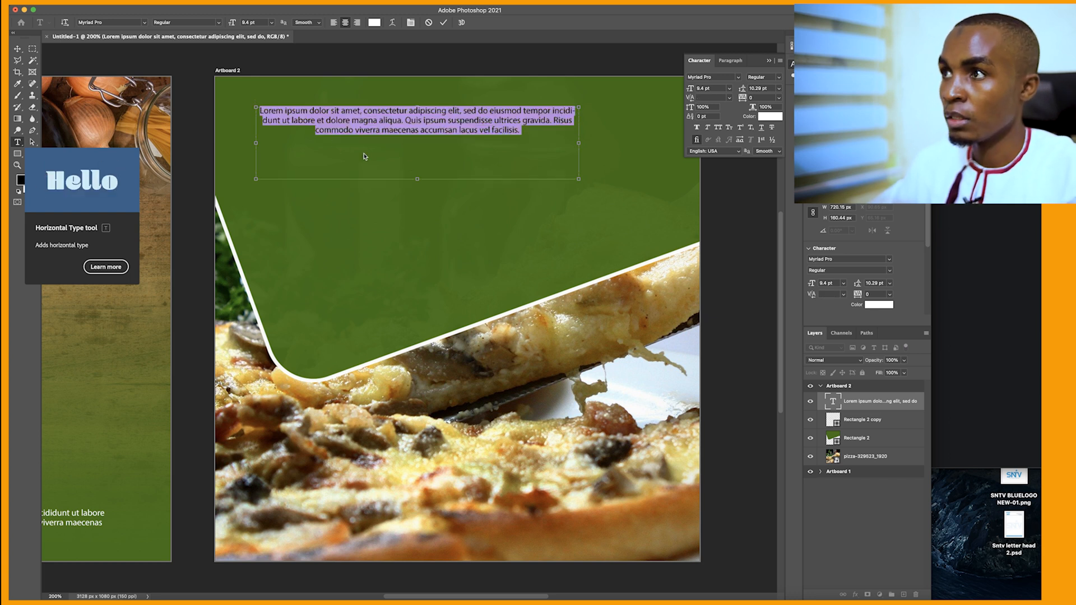
{"action": "left_click", "coordinate": [532, 137]}
{"action": "key", "text": "super+v"}
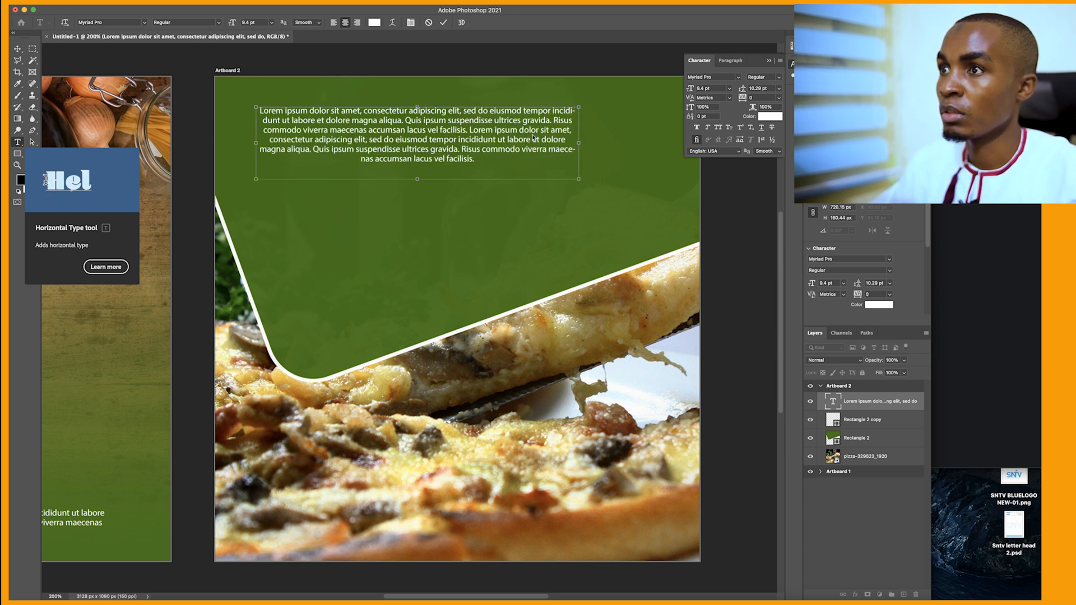
{"action": "key", "text": "super+v"}
{"action": "key", "text": "Escape"}
{"action": "key", "text": "v"}
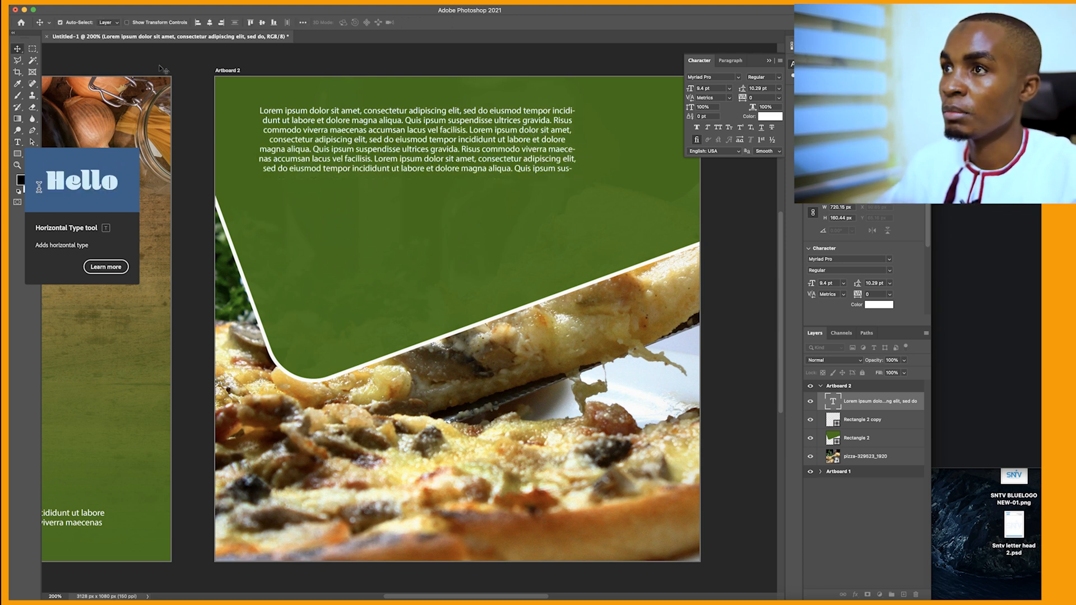
Left-align the Lorem ipsum paragraph and move it closer to the panel's upper-left corner.
{"action": "left_click", "coordinate": [730, 61]}
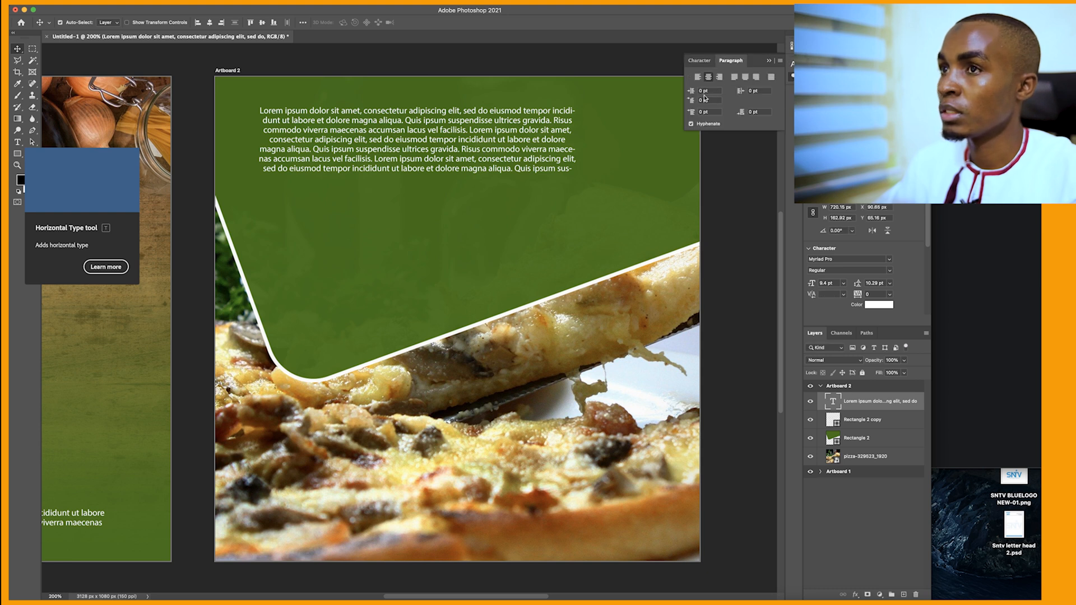
{"action": "left_click", "coordinate": [698, 76]}
{"action": "left_click_drag", "start_coordinate": [355, 150], "coordinate": [331, 143]}
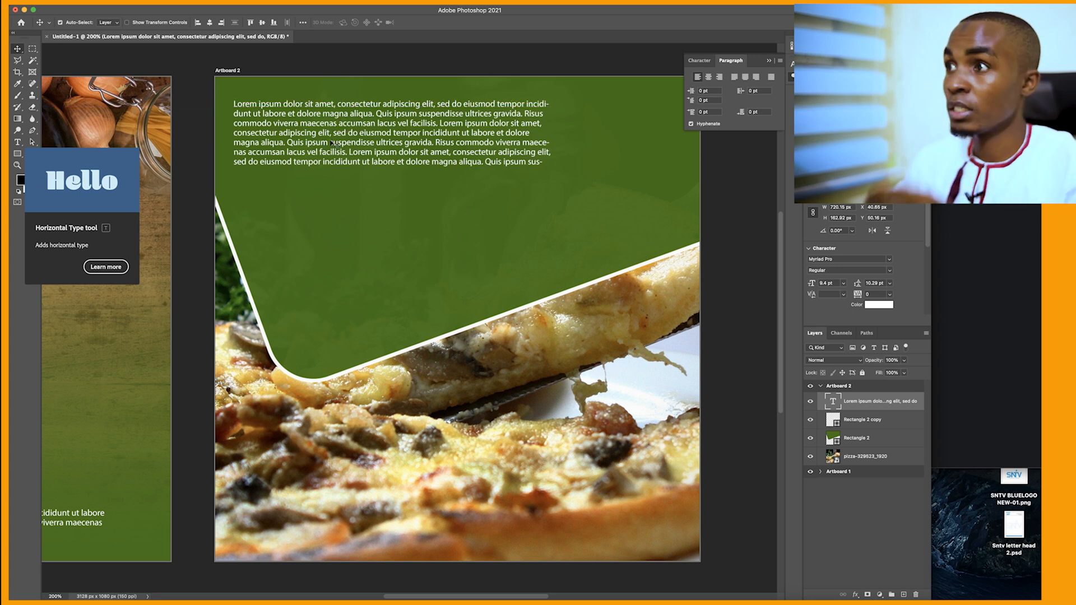
Widen the paragraph's text box to about 832 px and shift the paragraph slightly down.
{"action": "double_click", "coordinate": [523, 134]}
{"action": "left_click_drag", "start_coordinate": [650, 147], "coordinate": [661, 136]}
{"action": "key", "text": "Escape"}
{"action": "key", "text": "v"}
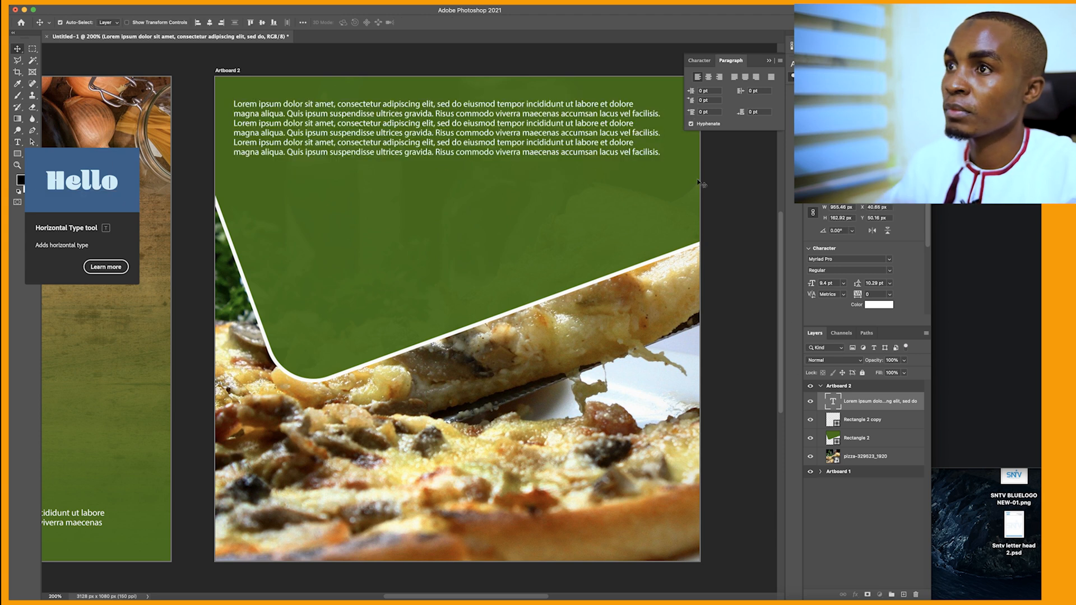
{"action": "left_click_drag", "start_coordinate": [335, 147], "coordinate": [335, 149]}
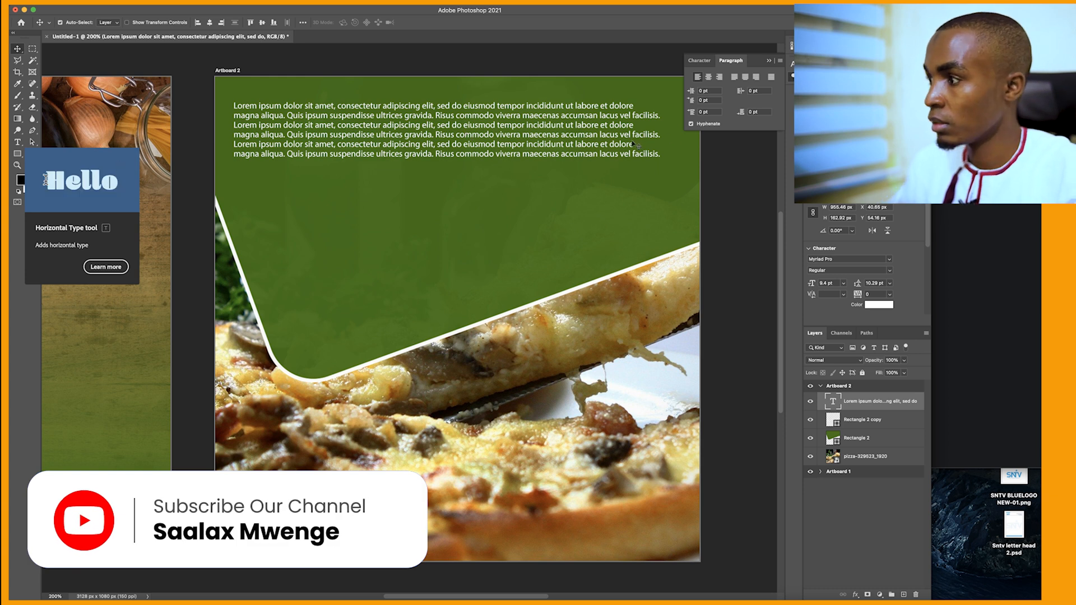
{"action": "double_click", "coordinate": [833, 401]}
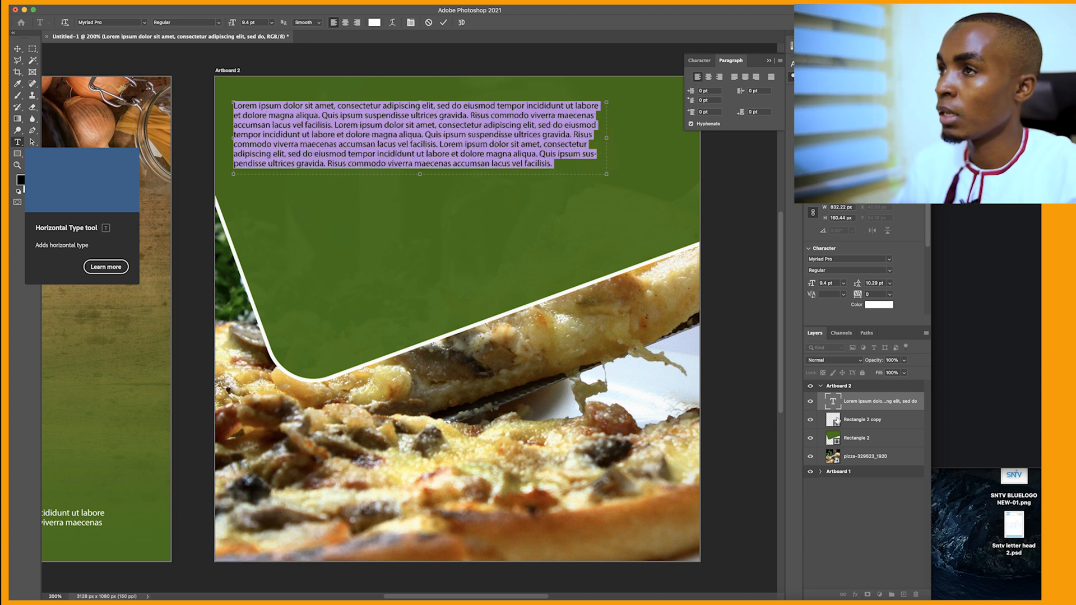
{"action": "left_click", "coordinate": [362, 191]}
{"action": "left_click_drag", "start_coordinate": [363, 159], "coordinate": [364, 169]}
Set the paragraph's font size to 11 pt and its leading to Auto.
{"action": "left_click", "coordinate": [699, 60]}
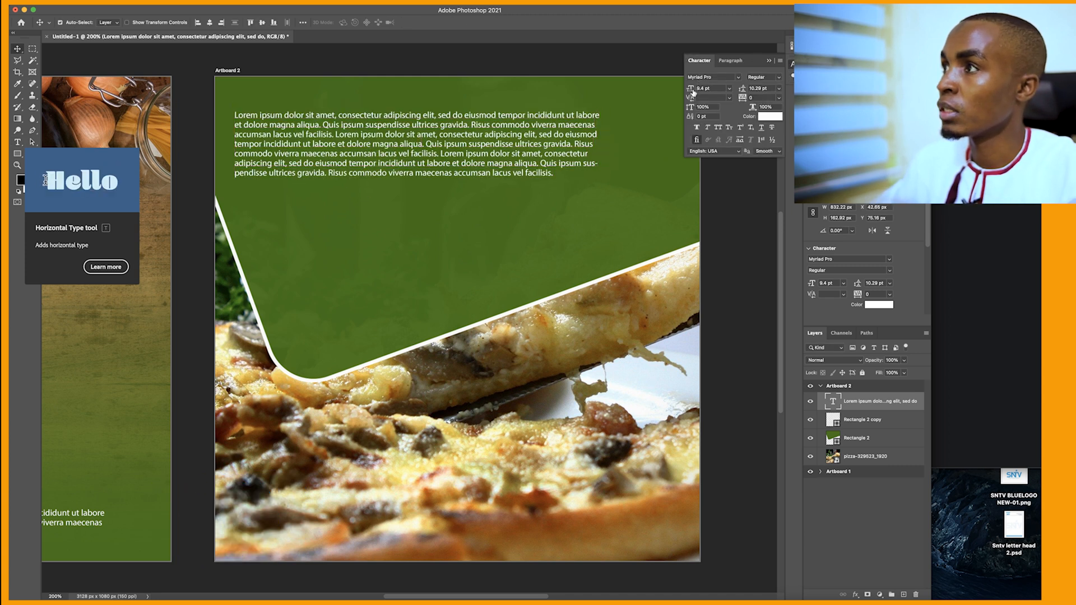
{"action": "left_click_drag", "start_coordinate": [690, 91], "coordinate": [697, 91]}
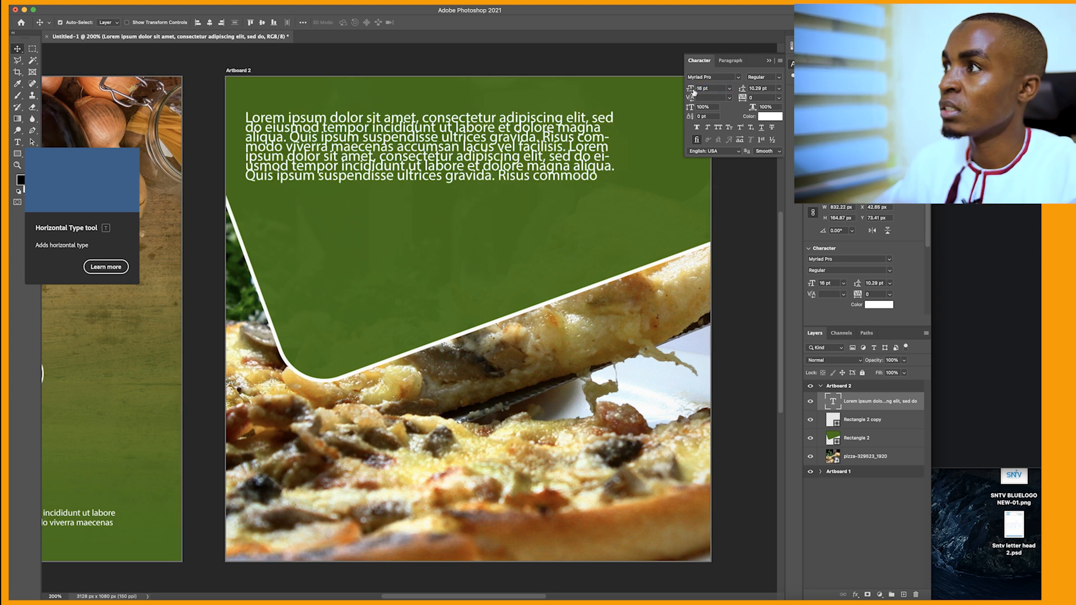
{"action": "left_click", "coordinate": [779, 90]}
{"action": "left_click", "coordinate": [757, 94]}
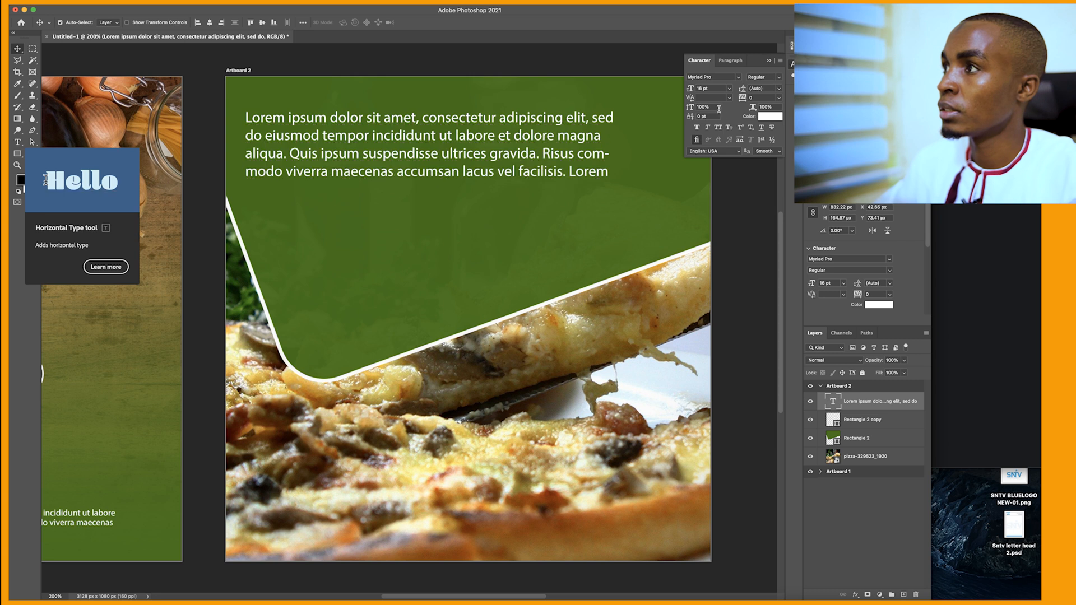
{"action": "left_click_drag", "start_coordinate": [692, 93], "coordinate": [695, 97]}
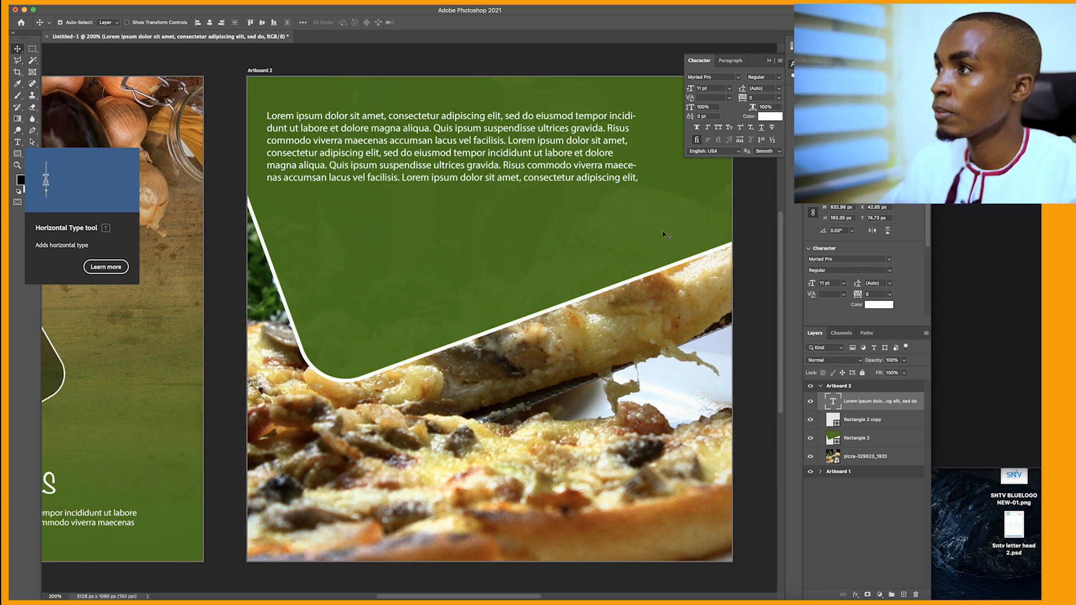
Trim the paragraph so it ends at "consectetur" and move it slightly down on the green panel.
{"action": "double_click", "coordinate": [612, 141]}
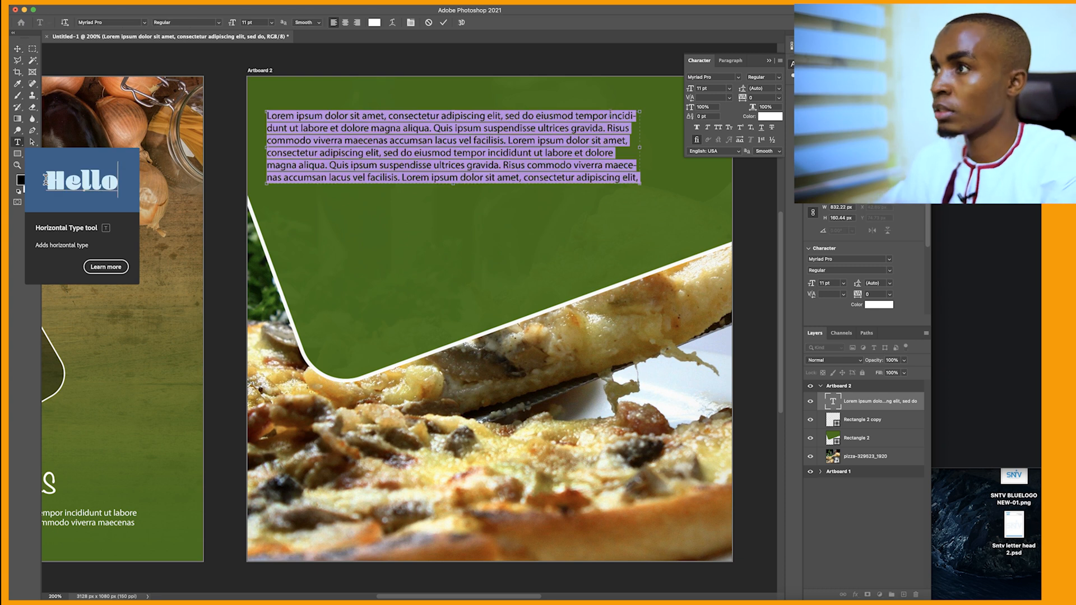
{"action": "left_click", "coordinate": [613, 177]}
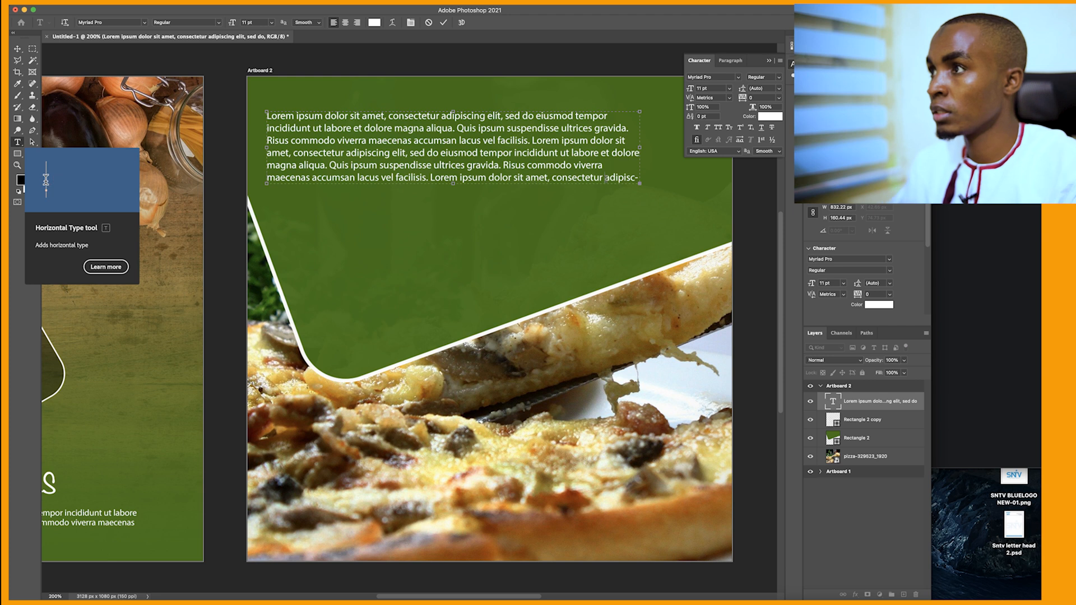
{"action": "key", "text": "v"}
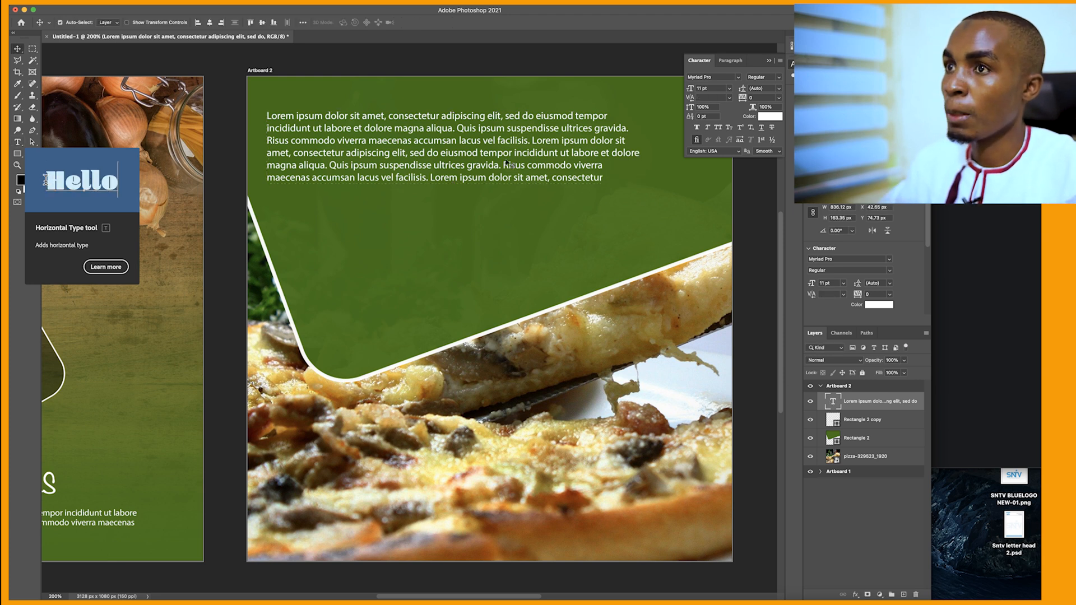
{"action": "left_click_drag", "start_coordinate": [507, 164], "coordinate": [506, 180]}
{"action": "left_click", "coordinate": [18, 154]}
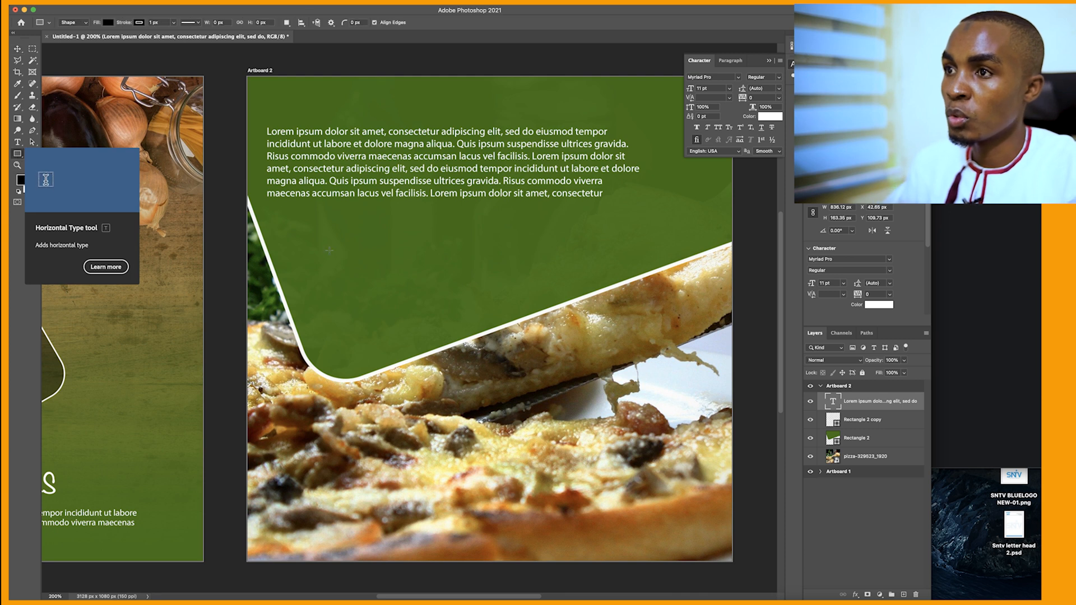
{"action": "left_click_drag", "start_coordinate": [315, 233], "coordinate": [391, 313]}
{"action": "key", "text": "ctrl+z"}
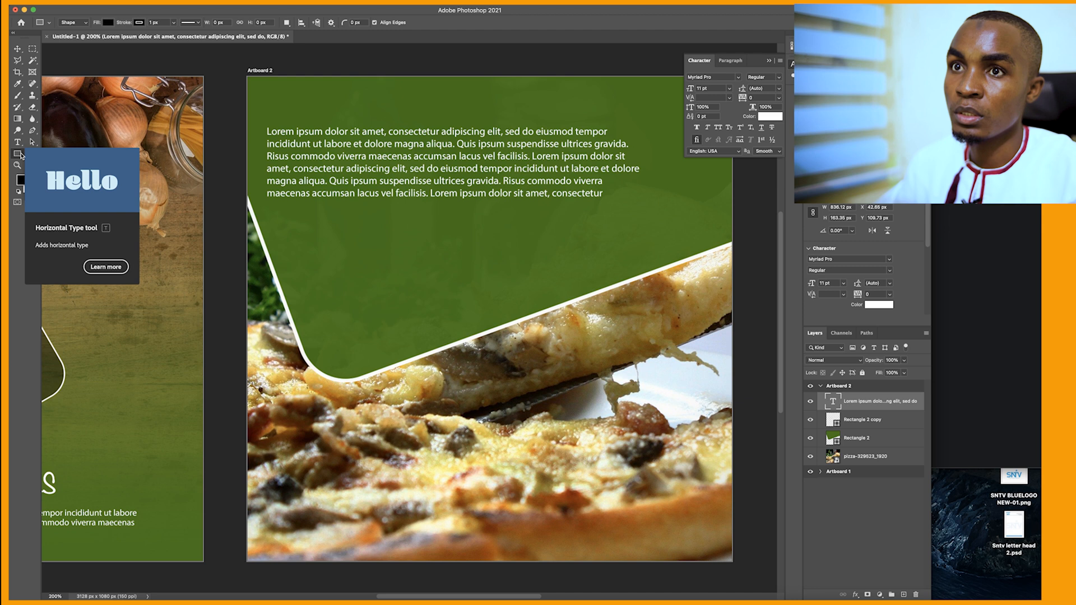
Draw a black circle about 282 px wide with the Ellipse tool and move it onto the green panel's lower edge.
{"action": "right_click", "coordinate": [21, 156]}
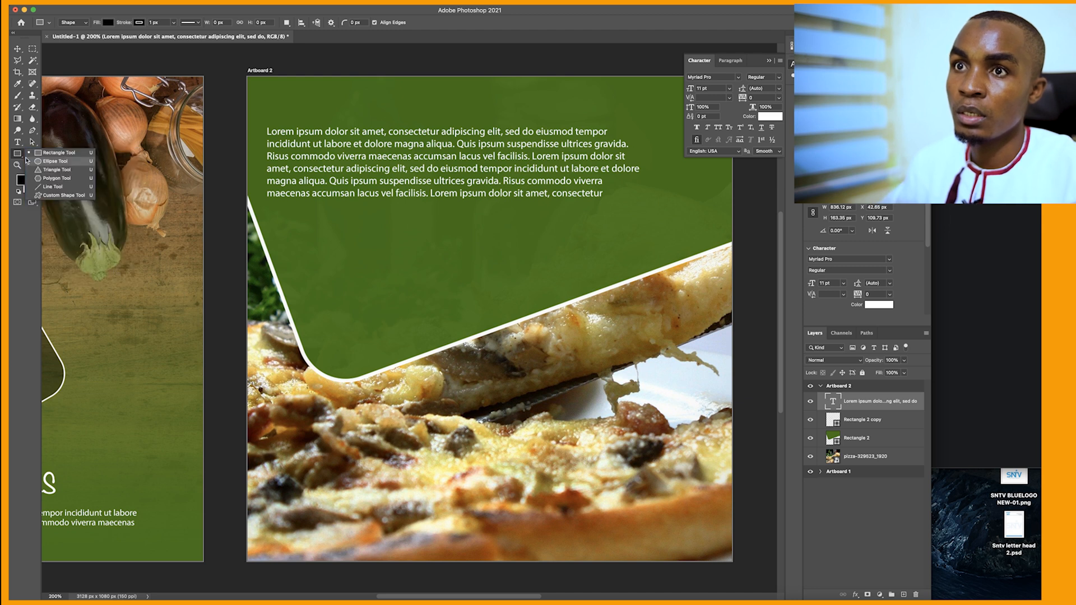
{"action": "left_click", "coordinate": [50, 162]}
{"action": "left_click_drag", "start_coordinate": [312, 231], "coordinate": [394, 295]}
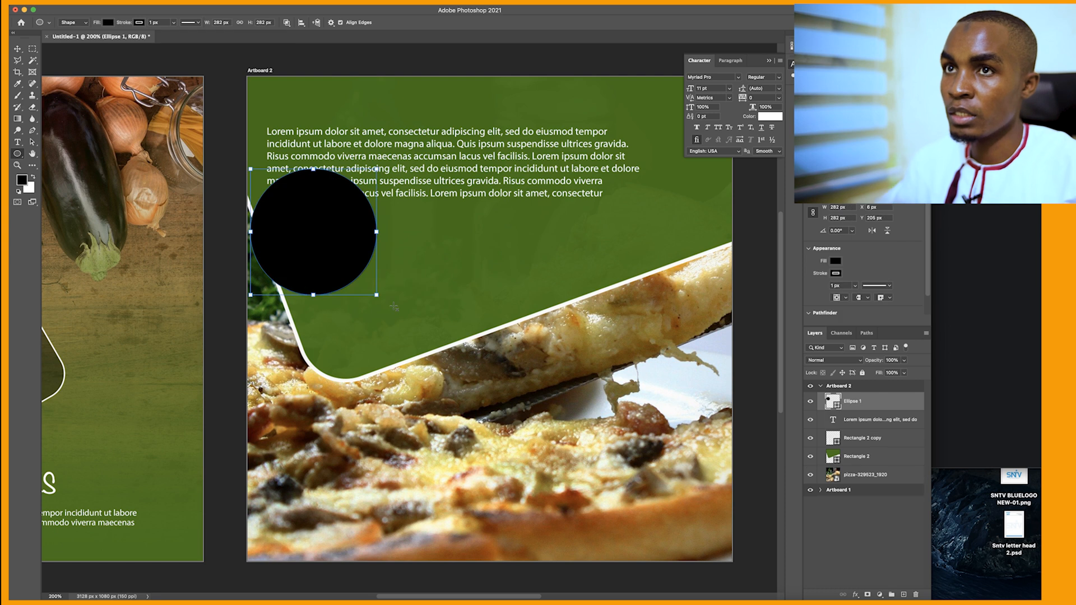
{"action": "left_click", "coordinate": [17, 51]}
{"action": "left_click_drag", "start_coordinate": [332, 266], "coordinate": [419, 383]}
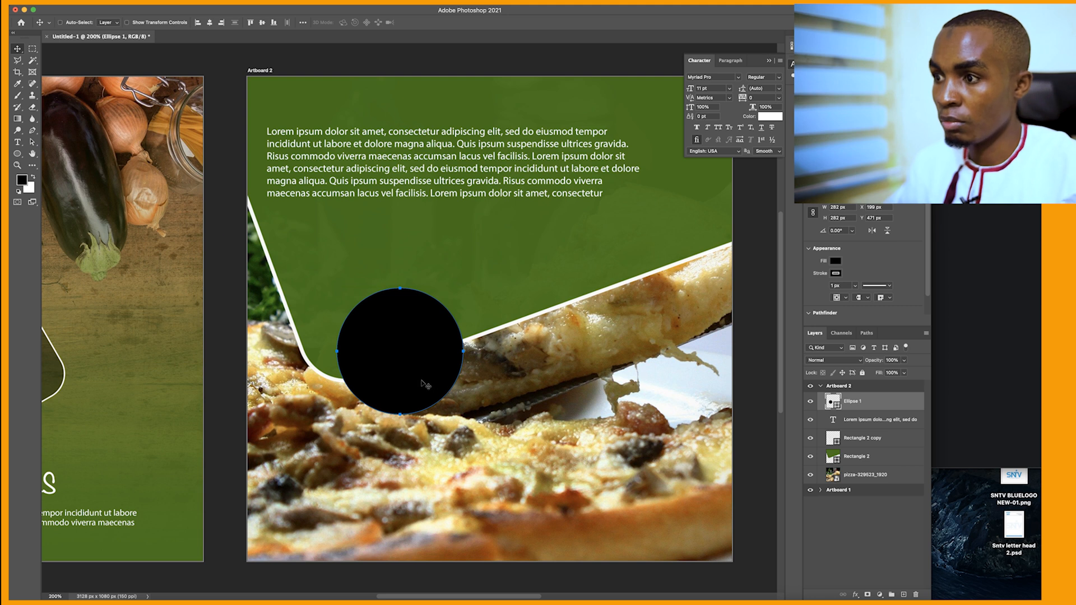
Scale the circle proportionally to about 317 px in diameter.
{"action": "key", "text": "super+t"}
{"action": "left_click_drag", "start_coordinate": [463, 414], "coordinate": [478, 430]}
{"action": "key", "text": "Return"}
{"action": "scroll", "coordinate": [396, 392], "scroll_direction": "left", "scroll_amount": 1}
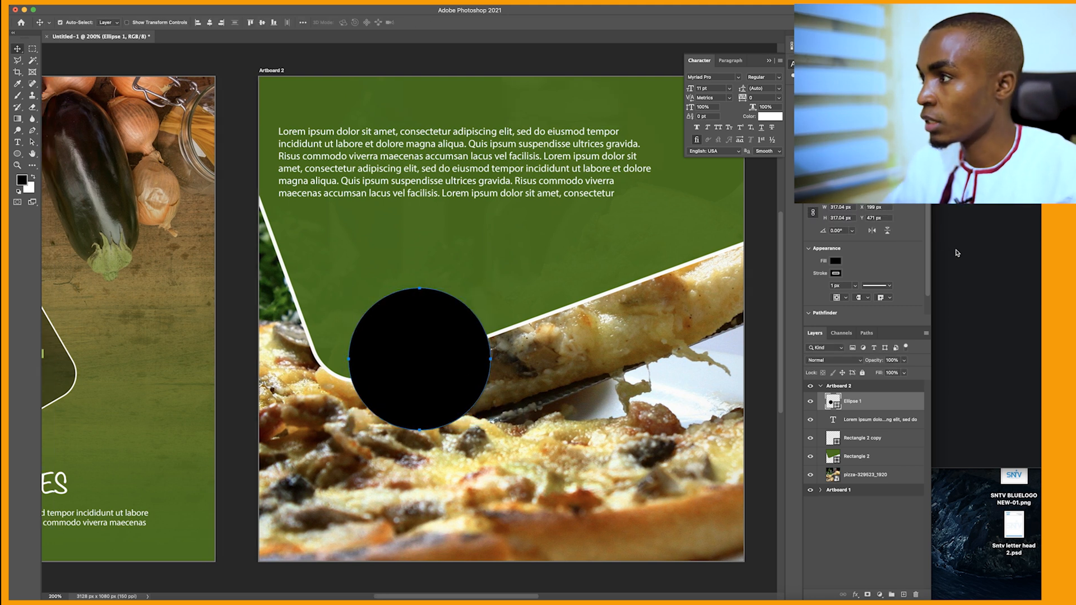
Give the circle a white stroke about 9.81 px wide.
{"action": "left_click", "coordinate": [835, 273]}
{"action": "left_click", "coordinate": [815, 320]}
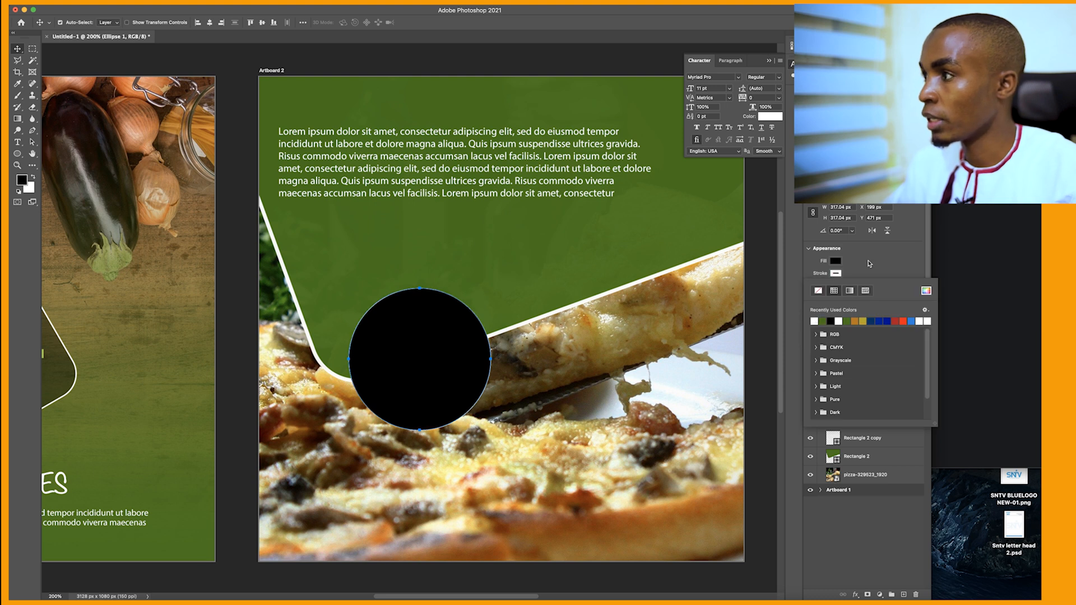
{"action": "left_click", "coordinate": [873, 259]}
{"action": "left_click_drag", "start_coordinate": [855, 287], "coordinate": [860, 298]}
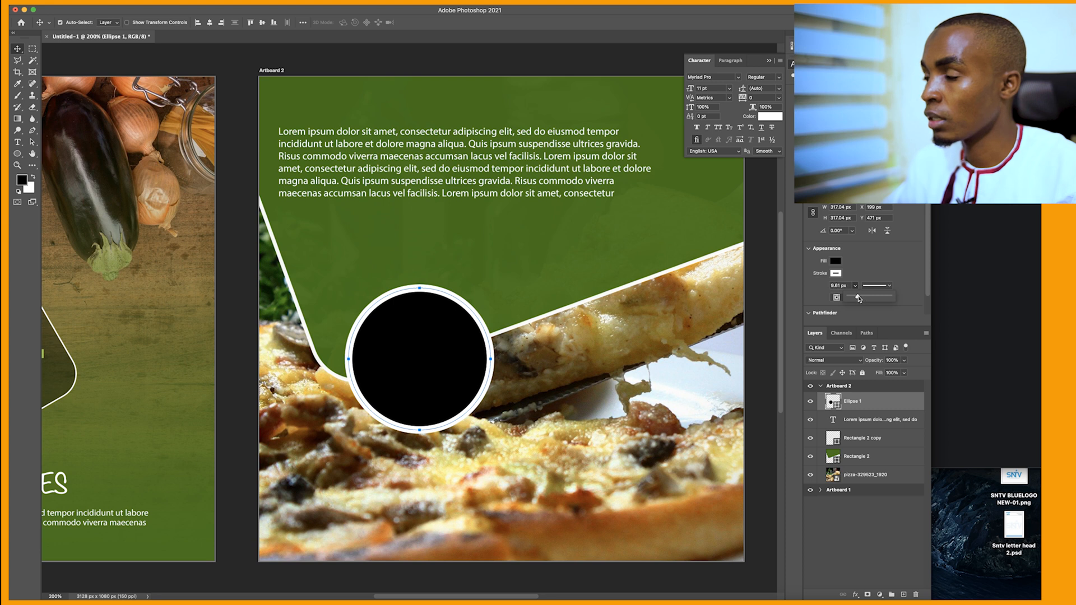
{"action": "left_click", "coordinate": [857, 269]}
Fill the circle with the recently used dark green and move it slightly down and right, to about X 223, Y 491 px.
{"action": "left_click", "coordinate": [835, 273]}
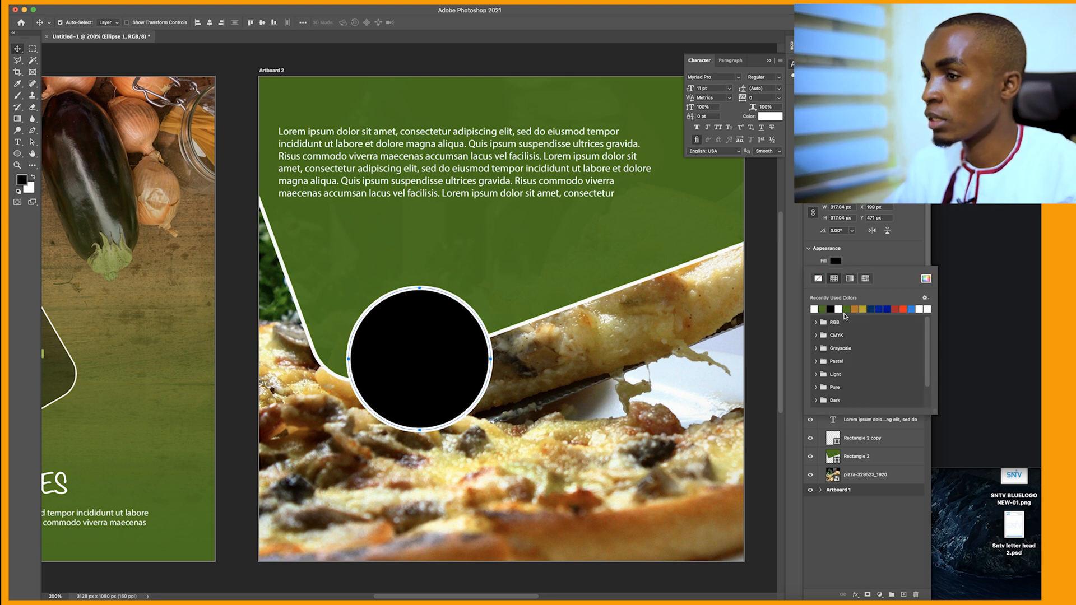
{"action": "left_click", "coordinate": [823, 308]}
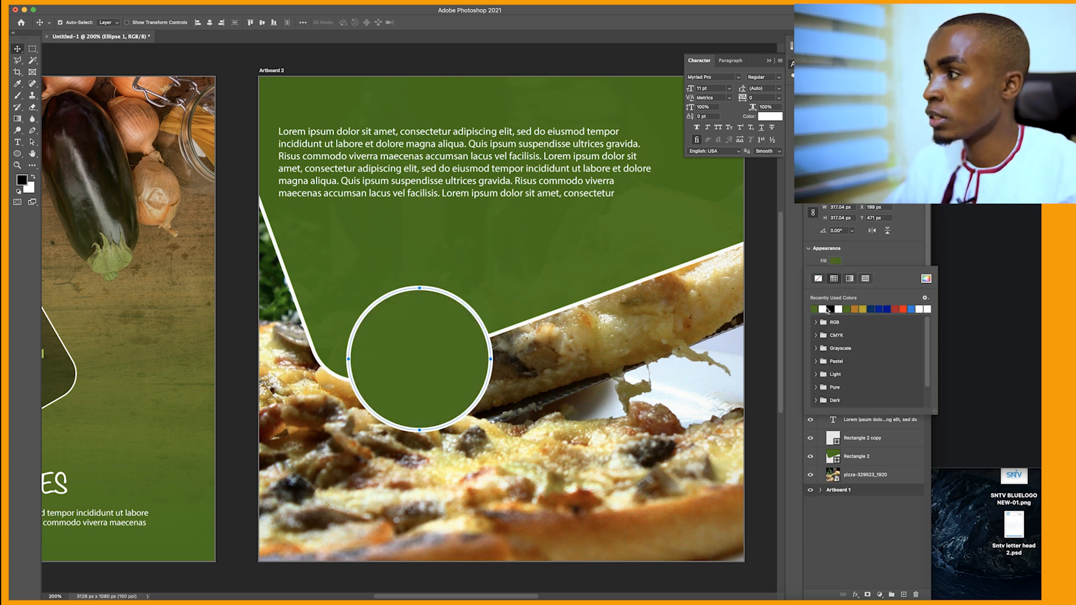
{"action": "left_click", "coordinate": [859, 258]}
{"action": "left_click", "coordinate": [856, 513]}
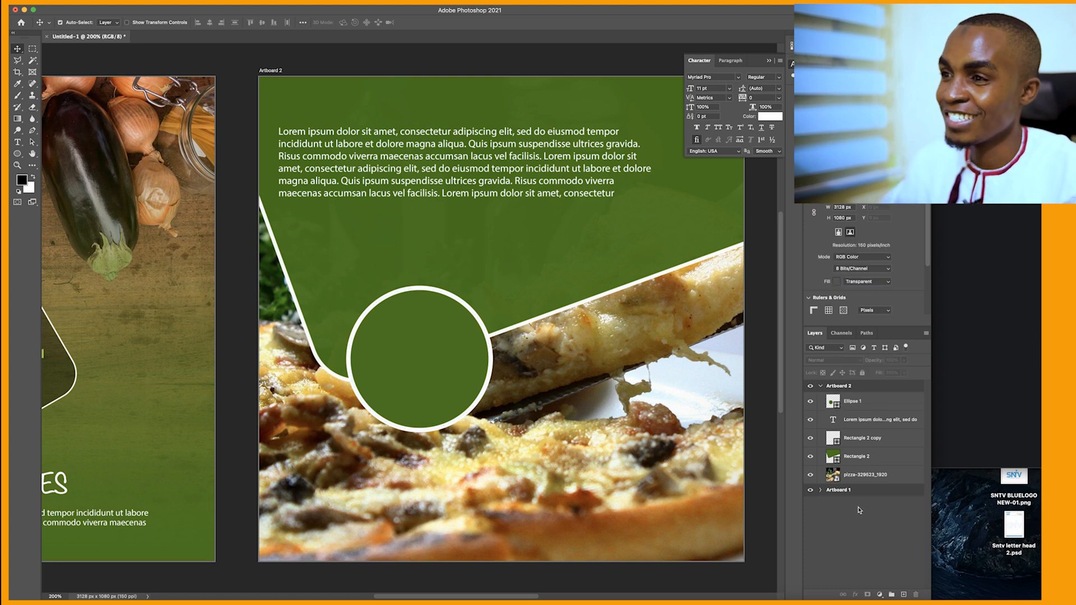
{"action": "left_click_drag", "start_coordinate": [467, 392], "coordinate": [492, 380]}
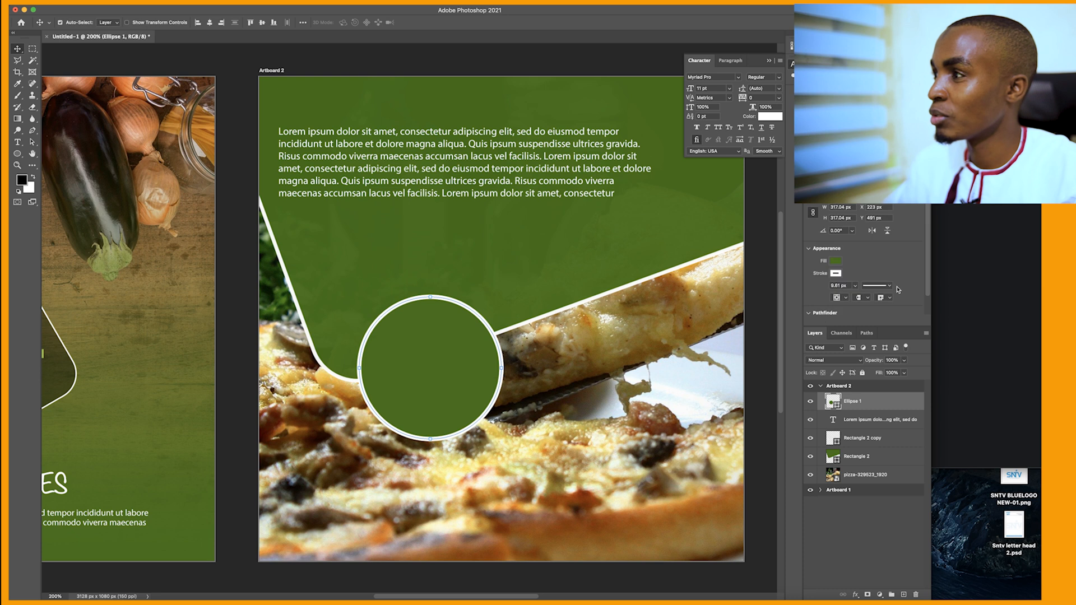
Try a bright red fill on the circle and restore the dark green.
{"action": "left_click", "coordinate": [835, 273]}
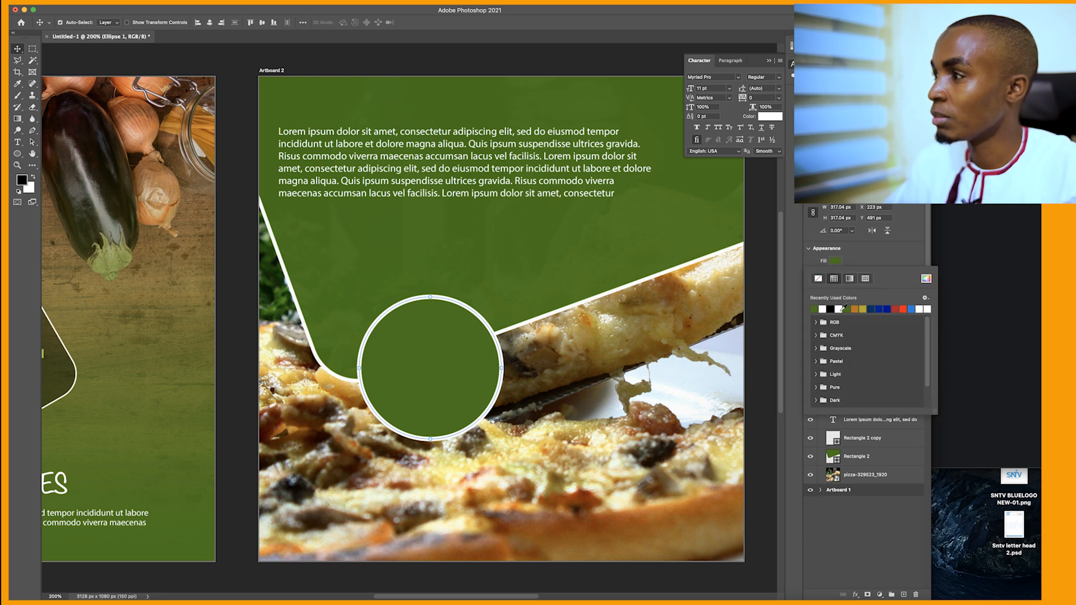
{"action": "left_click", "coordinate": [899, 308]}
{"action": "left_click", "coordinate": [903, 309]}
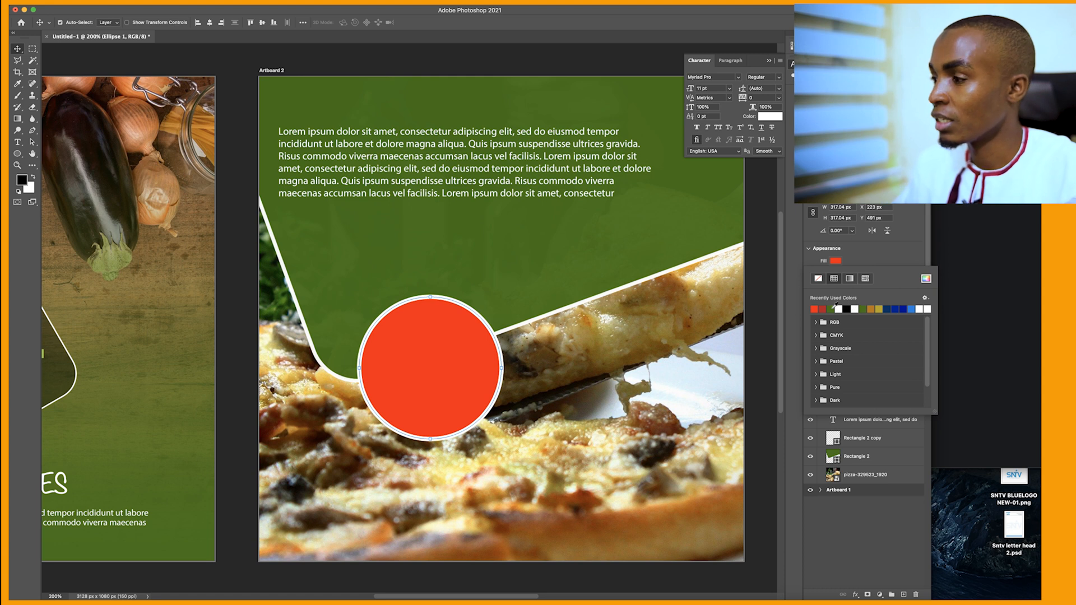
{"action": "left_click", "coordinate": [831, 309]}
{"action": "left_click", "coordinate": [495, 370]}
Shift the circle slightly up and right to about X 235, Y 486 px and deselect it.
{"action": "left_click_drag", "start_coordinate": [469, 367], "coordinate": [493, 351]}
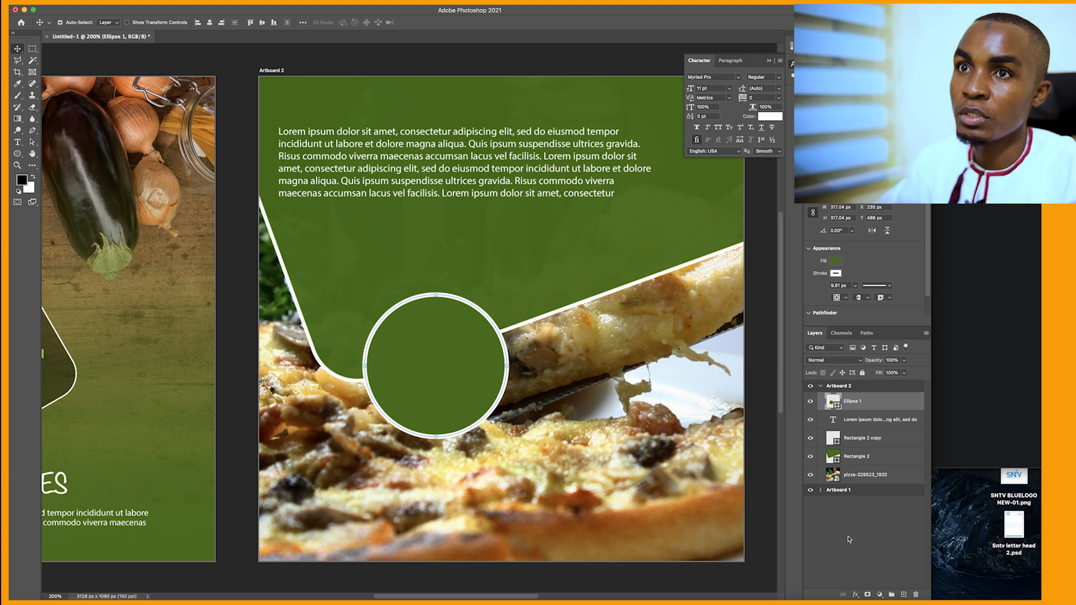
{"action": "left_click", "coordinate": [849, 539]}
Add the text "30%" in white on the green area above the circle.
{"action": "key", "text": "t"}
{"action": "left_click", "coordinate": [388, 251]}
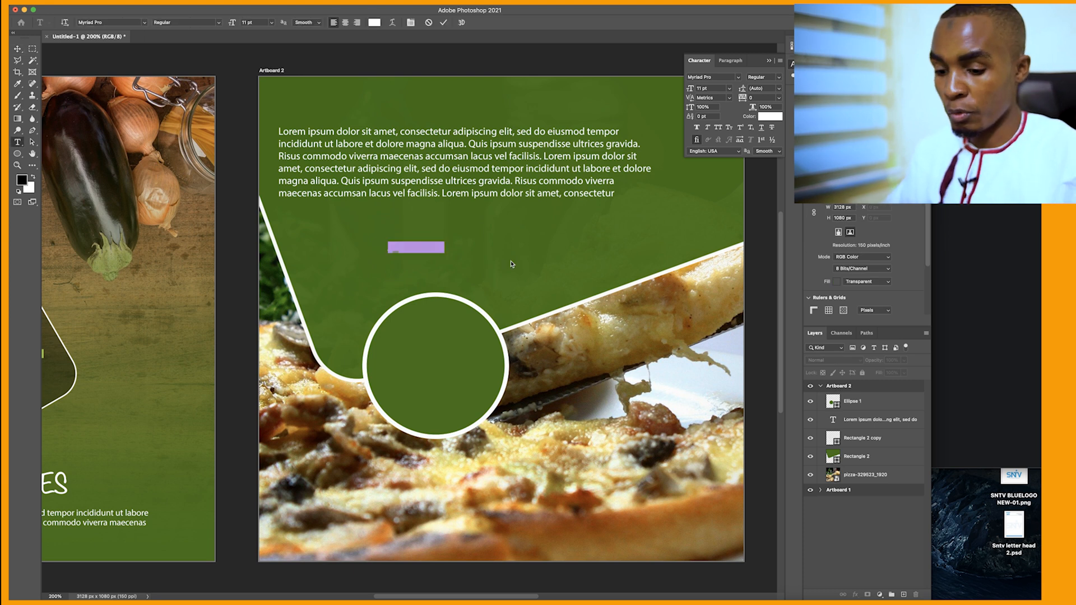
{"action": "key", "text": "Left"}
{"action": "type", "text": "30"}
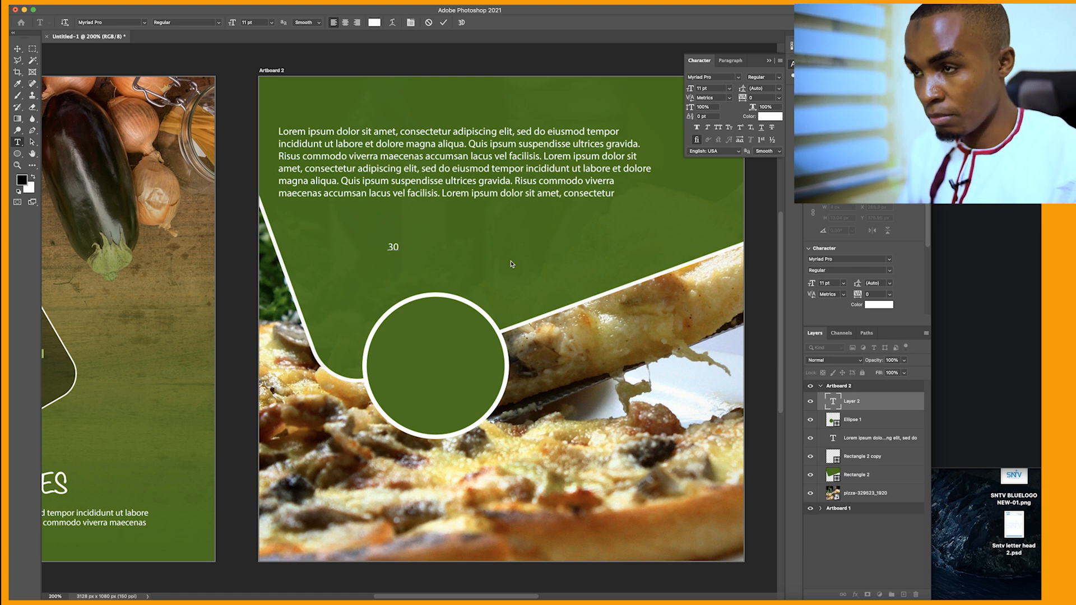
{"action": "type", "text": "$"}
{"action": "key", "text": "BackSpace"}
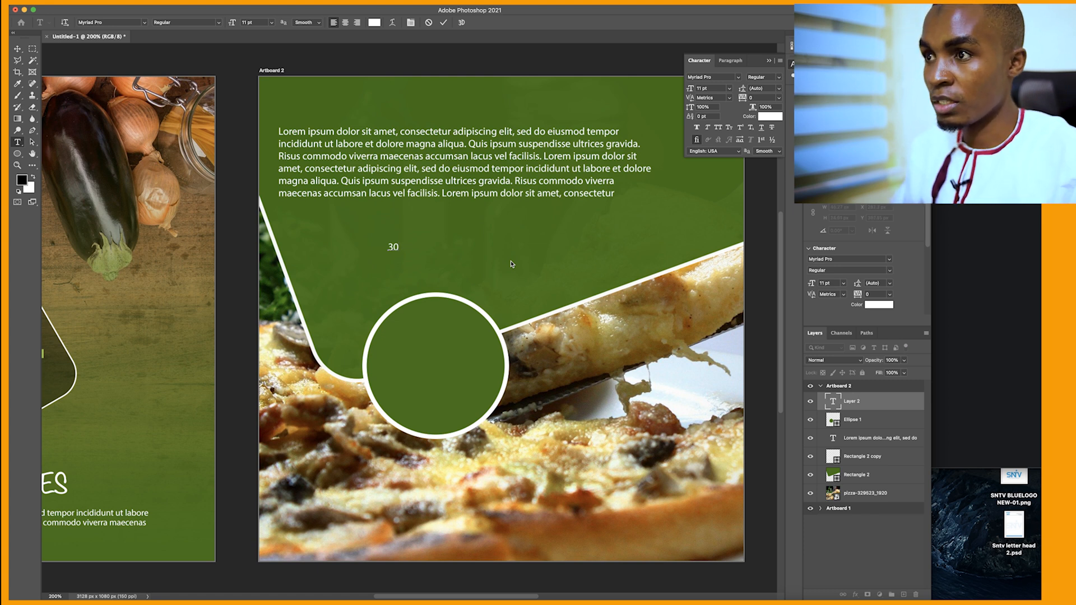
{"action": "type", "text": "%"}
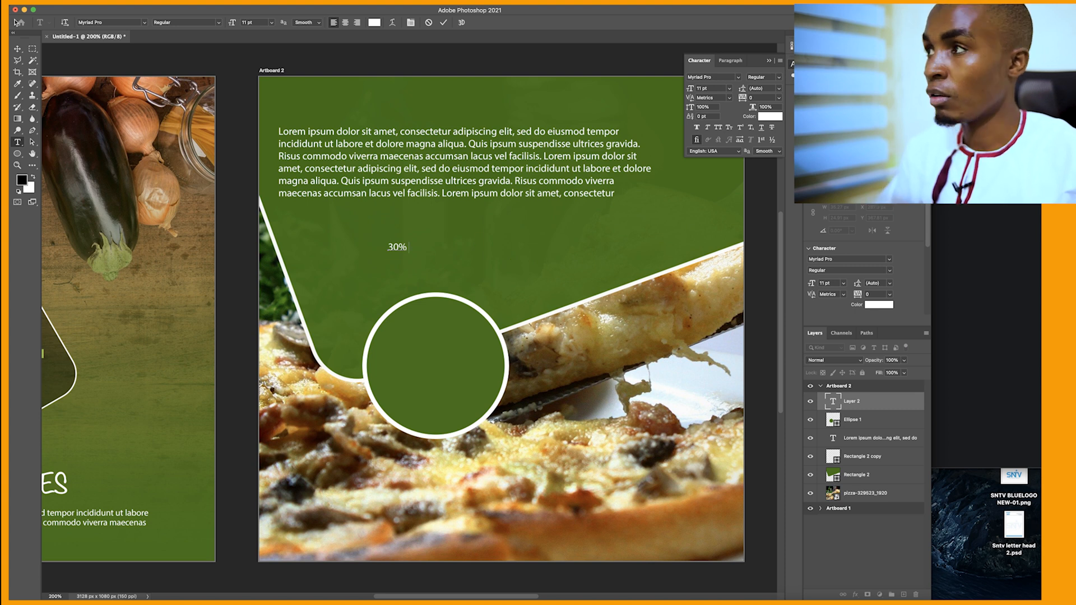
{"action": "left_click", "coordinate": [17, 48]}
Set the 30% text in Arial Black and enlarge it to about 56.79 pt across the upper half of the circle.
{"action": "left_click", "coordinate": [738, 77]}
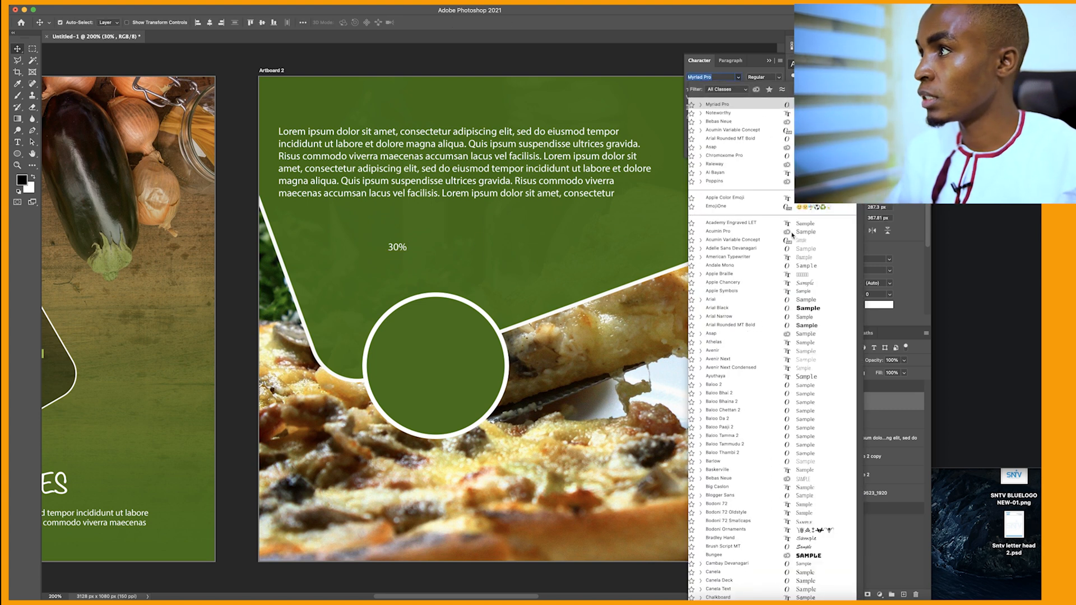
{"action": "left_click", "coordinate": [813, 309]}
{"action": "key", "text": "super+t"}
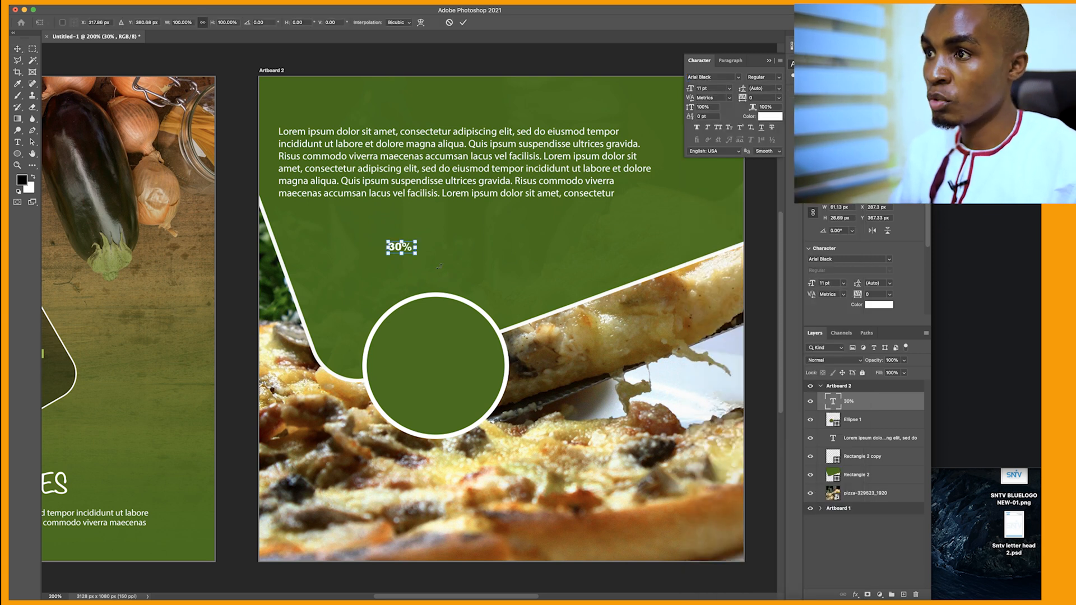
{"action": "left_click_drag", "start_coordinate": [416, 255], "coordinate": [441, 318]}
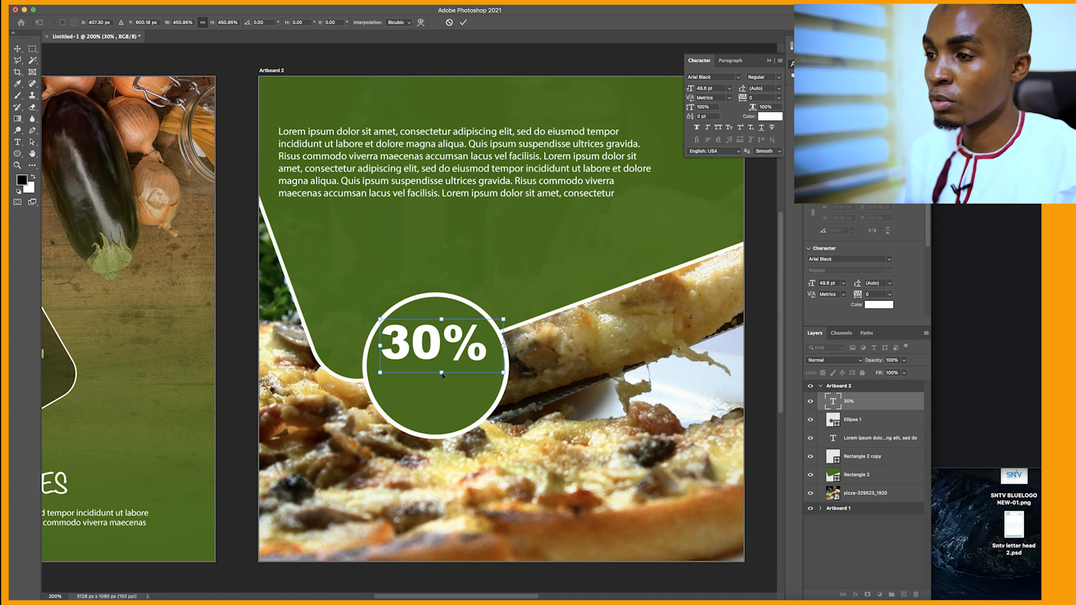
{"action": "left_click_drag", "start_coordinate": [441, 376], "coordinate": [438, 361]}
{"action": "key", "text": "Return"}
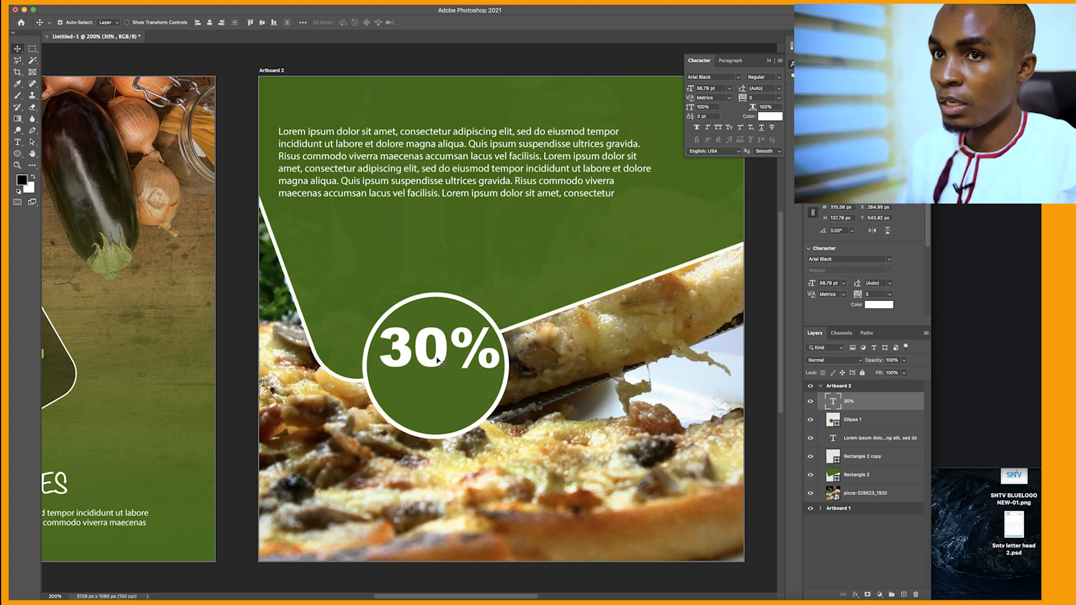
Add a separate text reading "Off" on the green area above the circle.
{"action": "left_click", "coordinate": [17, 141]}
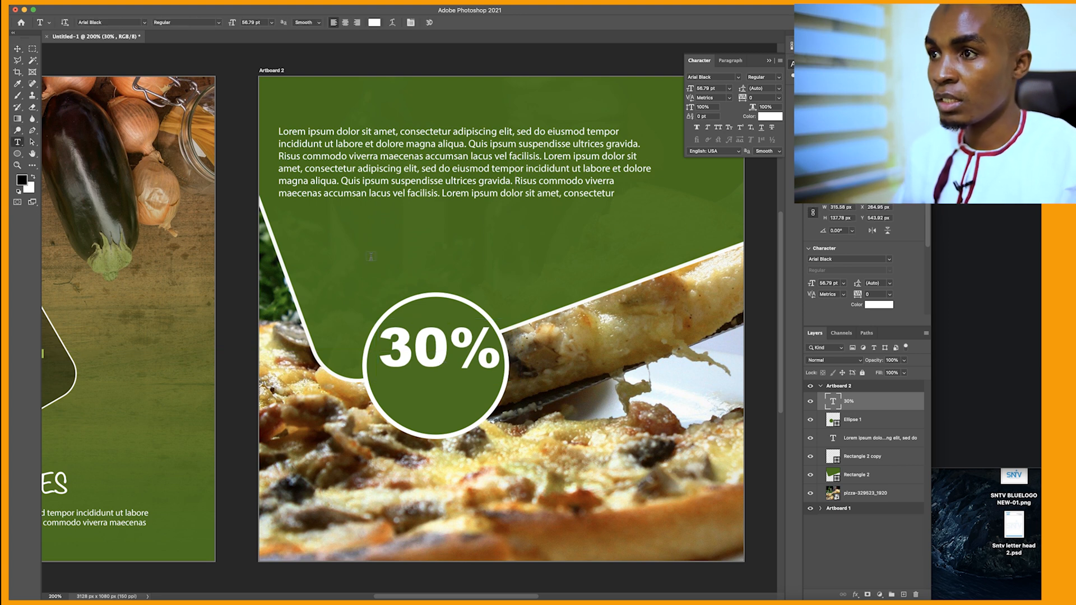
{"action": "left_click", "coordinate": [371, 257]}
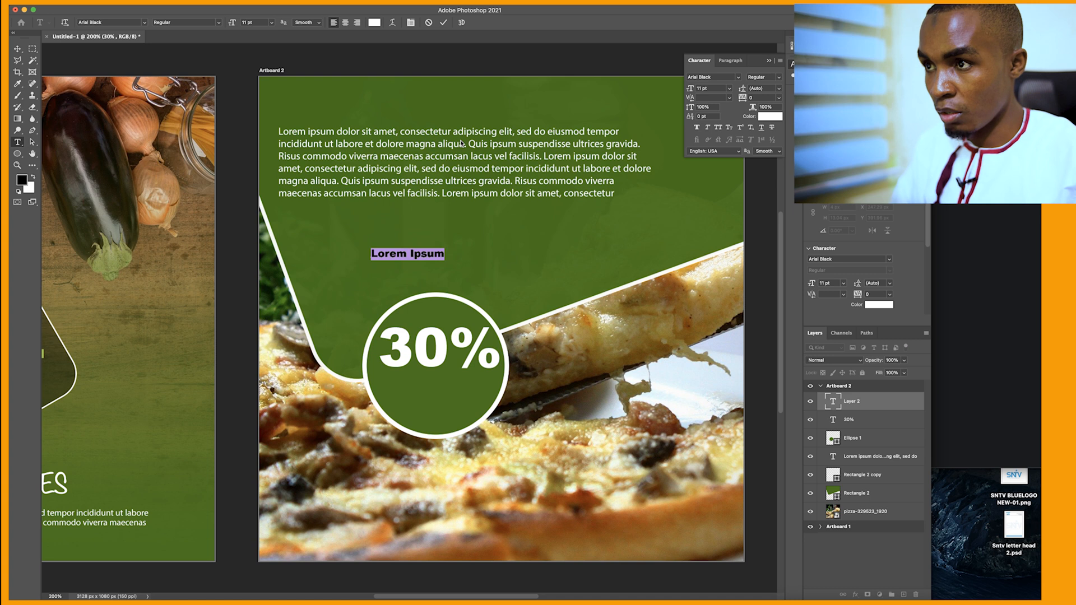
{"action": "type", "text": "o"}
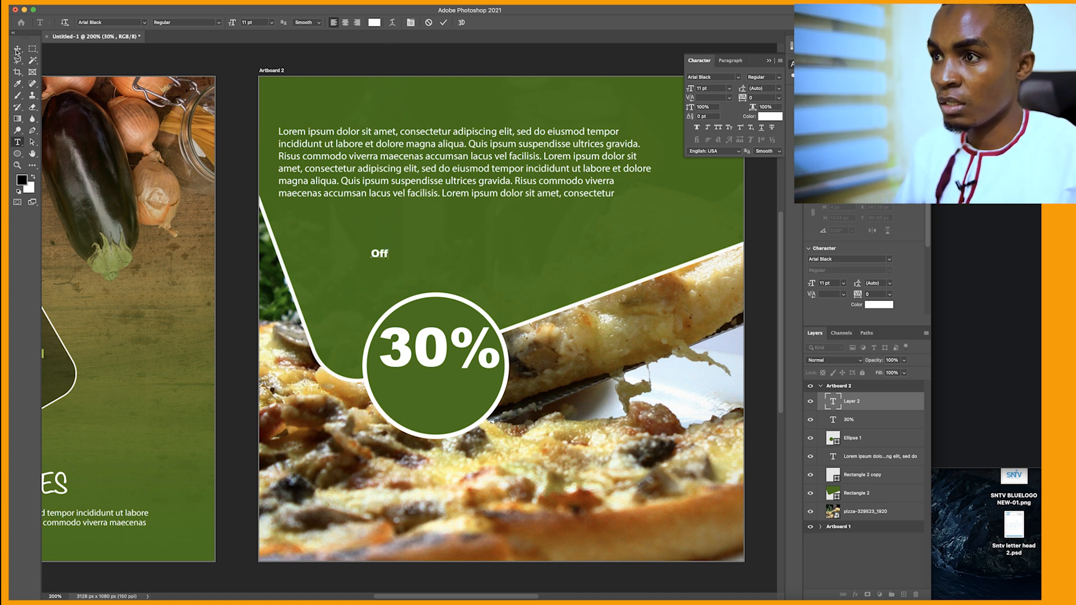
{"action": "left_click", "coordinate": [17, 50]}
Move the Off text below 30% inside the circle and enlarge it to about 39.96 pt.
{"action": "left_click_drag", "start_coordinate": [385, 254], "coordinate": [436, 419]}
{"action": "key", "text": "super+t"}
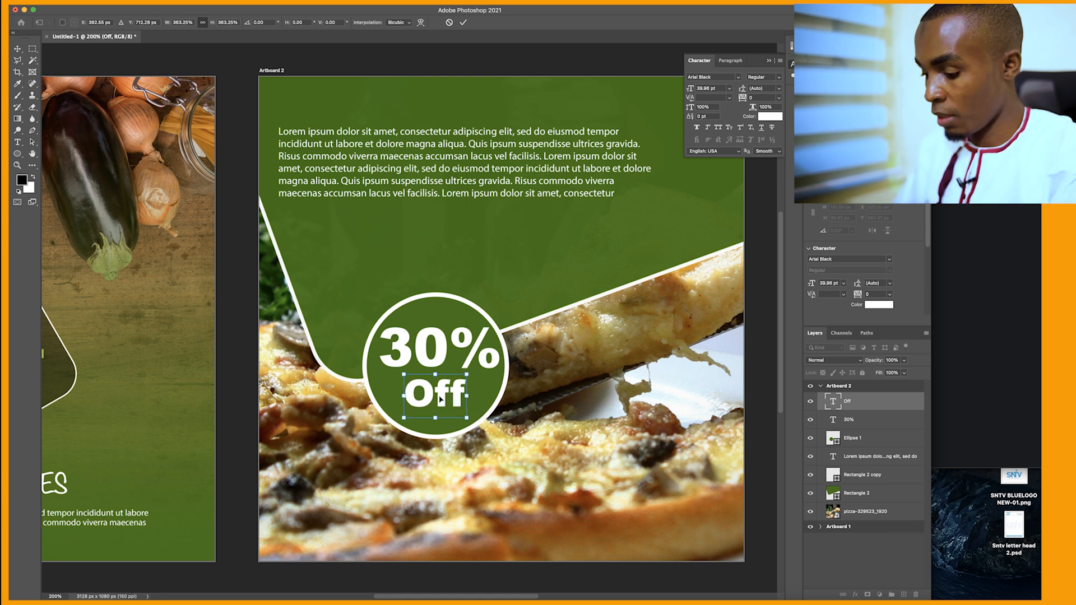
{"action": "key", "text": "Return"}
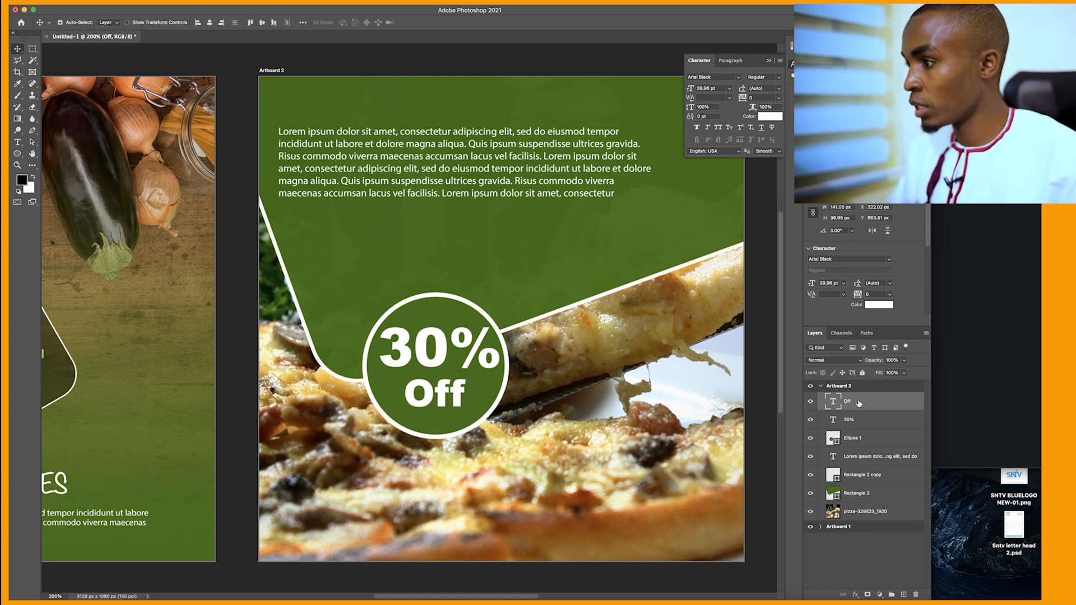
Group the Off, 30% and Ellipse 1 layers and name the group Sale.
{"action": "left_click", "coordinate": [857, 442], "text": "shift"}
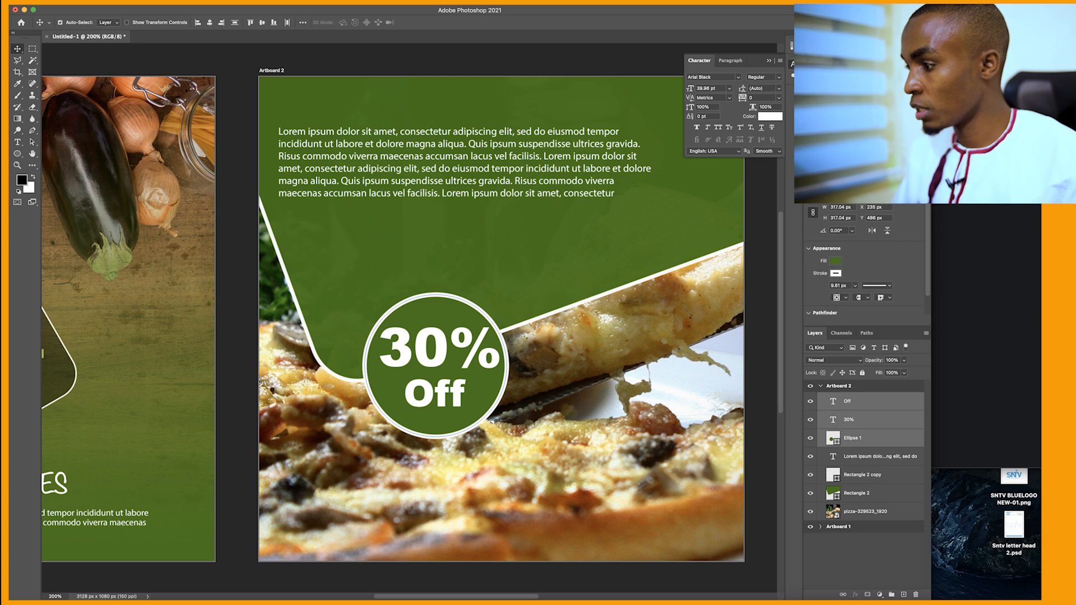
{"action": "left_click", "coordinate": [891, 594]}
{"action": "double_click", "coordinate": [850, 398]}
{"action": "type", "text": "Sa"}
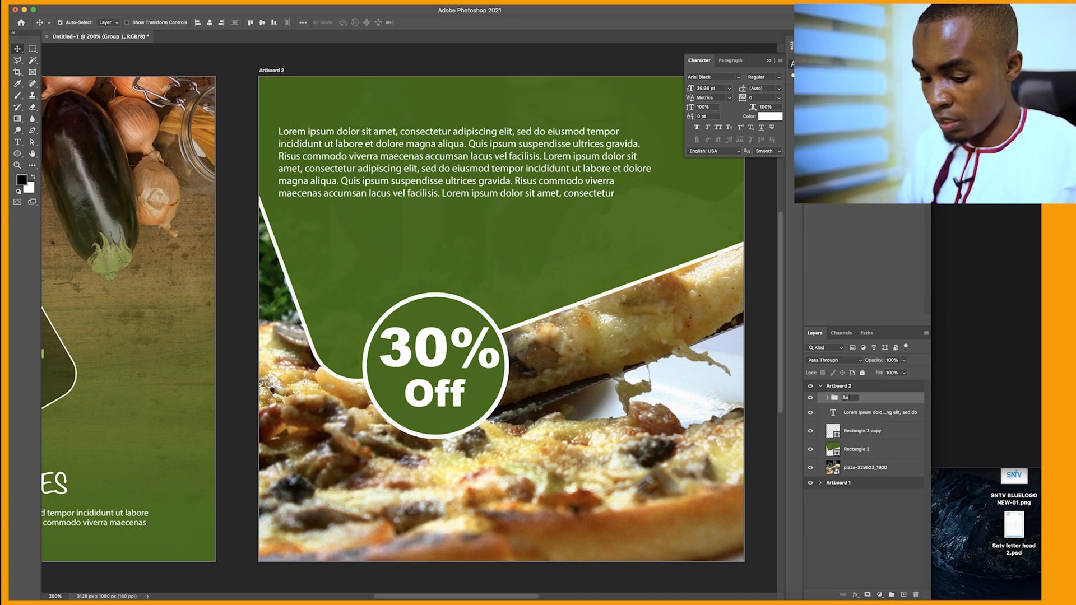
{"action": "type", "text": "le"}
{"action": "key", "text": "Return"}
Shift the Off text slightly left to about X 317, Y 665 px and rename the badge group as Promo.
{"action": "left_click_drag", "start_coordinate": [443, 394], "coordinate": [440, 394]}
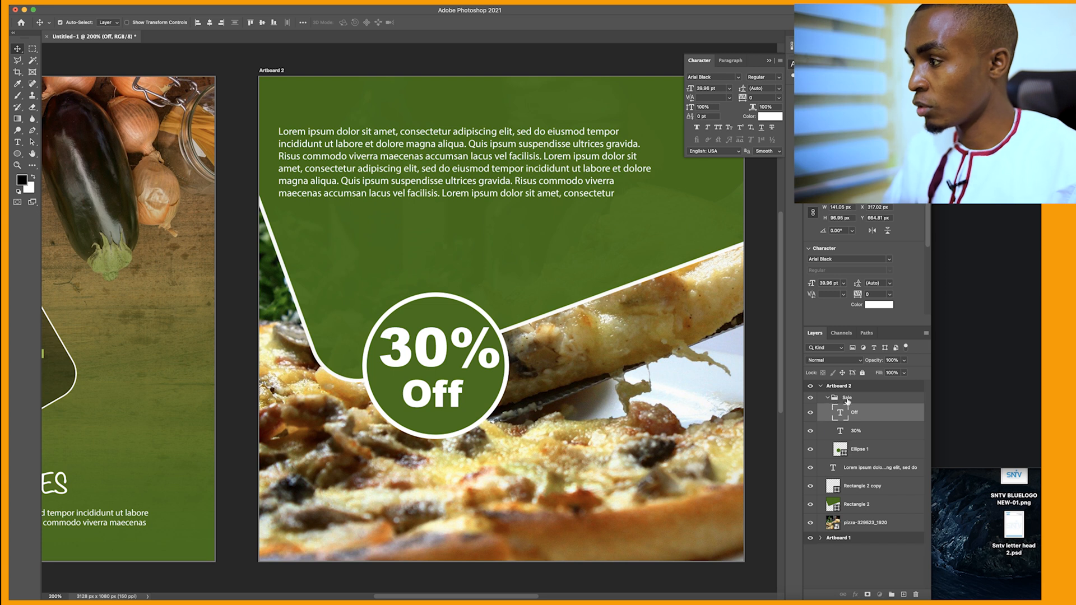
{"action": "left_click", "coordinate": [827, 397]}
{"action": "double_click", "coordinate": [846, 397]}
{"action": "type", "text": "Promo"}
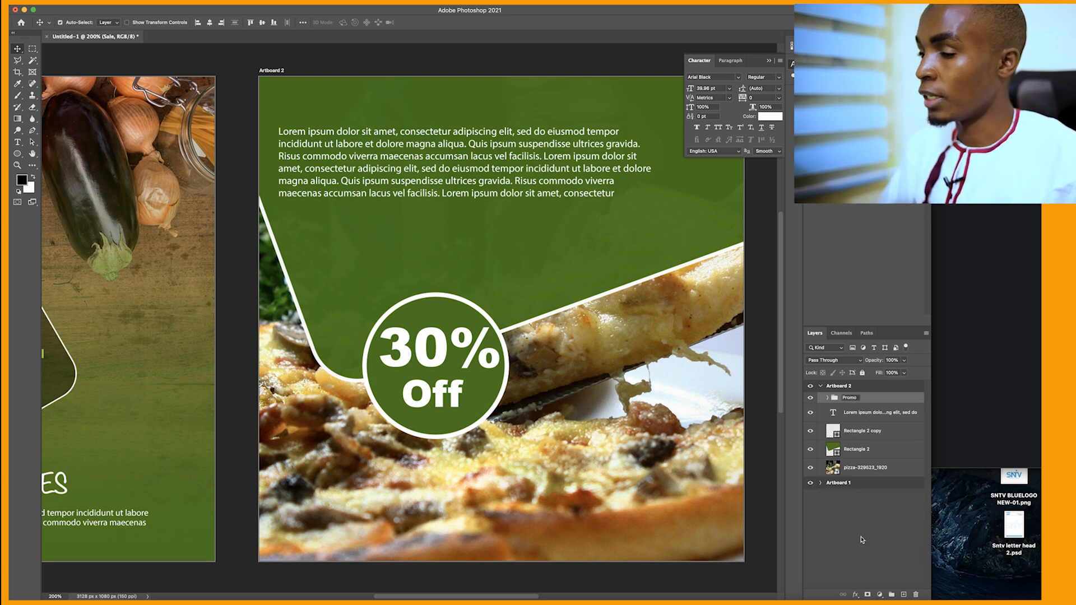
{"action": "key", "text": "Return"}
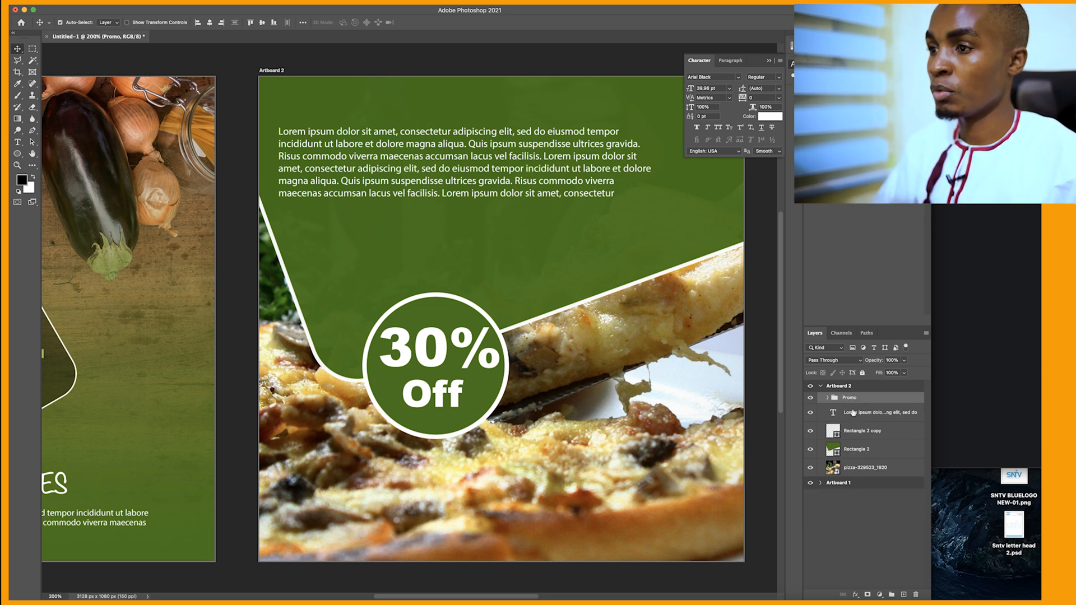
Copy the GREEN DELICACIES heading from Artboard 1 to above Artboard 2's paragraph, moving the paragraph down to about X 44, Y 167 px.
{"action": "key", "text": "super+minus"}
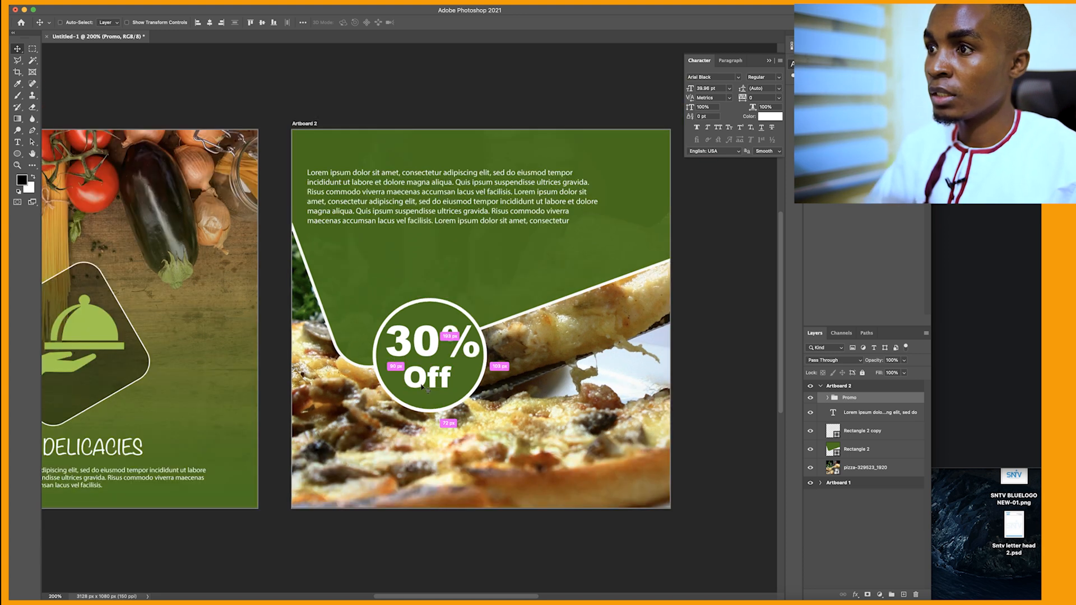
{"action": "left_click_drag", "start_coordinate": [419, 257], "coordinate": [420, 262]}
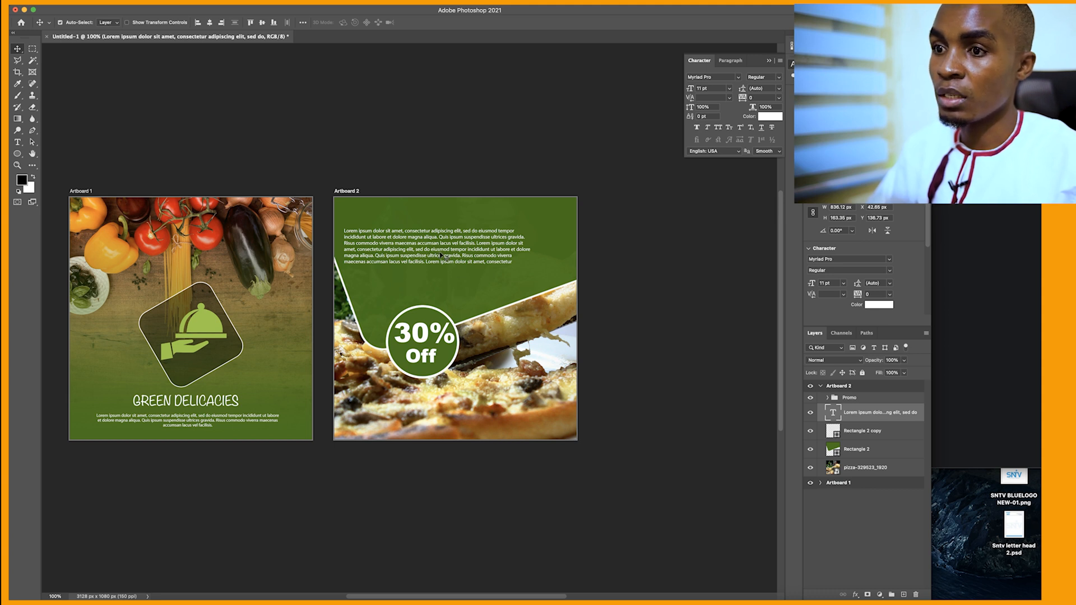
{"action": "left_click", "coordinate": [230, 402]}
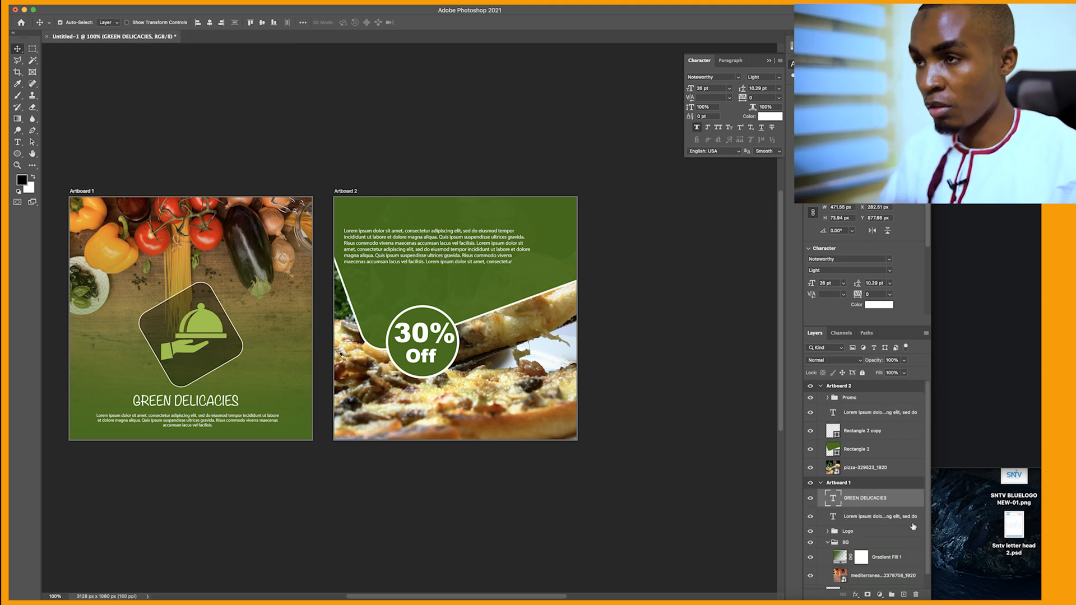
{"action": "key", "text": "super"}
{"action": "mouse_move", "coordinate": [429, 223]}
{"action": "left_mouse_down"}
{"action": "mouse_move", "coordinate": [485, 324]}
{"action": "mouse_move", "coordinate": [463, 286]}
{"action": "mouse_move", "coordinate": [469, 222]}
{"action": "mouse_move", "coordinate": [420, 220]}
{"action": "left_mouse_up"}
{"action": "mouse_move", "coordinate": [459, 261]}
{"action": "left_mouse_down"}
{"action": "mouse_move", "coordinate": [461, 270]}
{"action": "mouse_move", "coordinate": [456, 257]}
{"action": "left_mouse_up"}
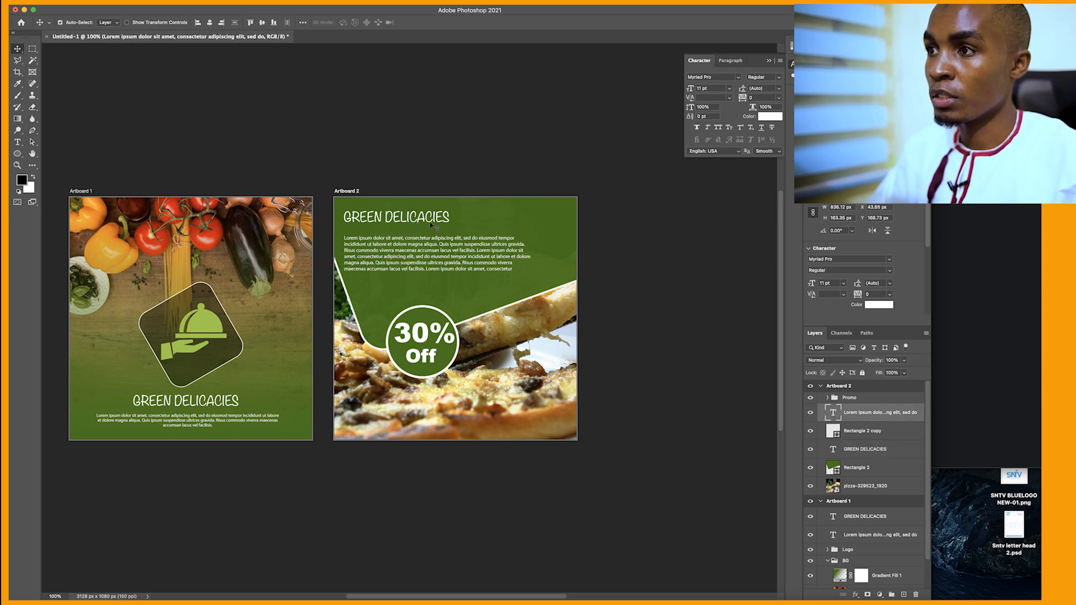
Nudge the copied GREEN DELICACIES heading on Artboard 2 slightly down to about Y 61 px.
{"action": "left_click", "coordinate": [829, 451]}
{"action": "key", "text": "Down"}
{"action": "key", "text": "Down"}
{"action": "key", "text": "Down"}
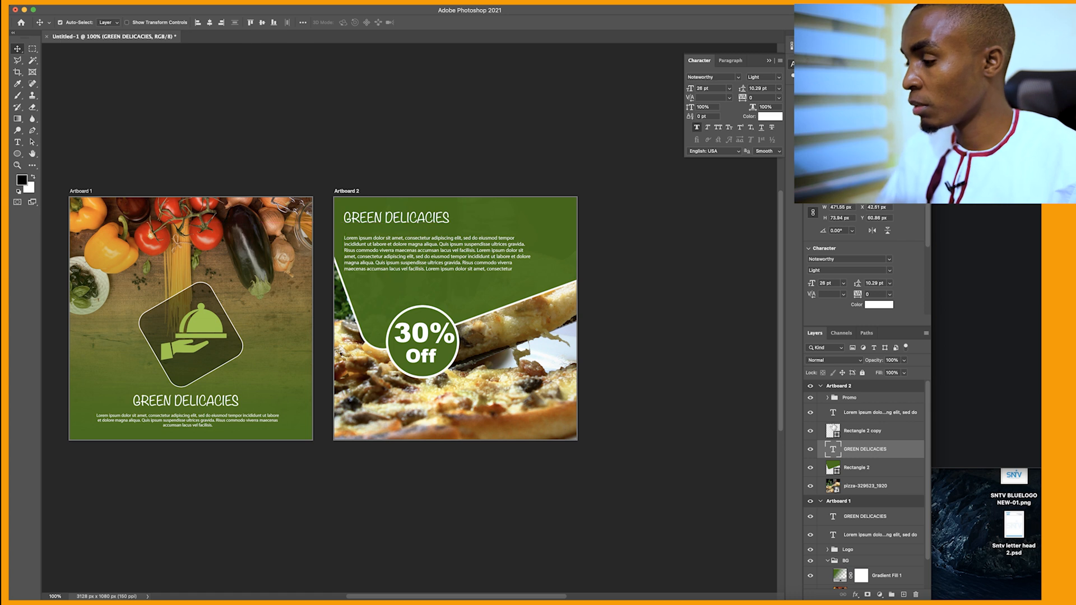
Add a black Multiply drop shadow to the 30% text with 58% opacity, -163° angle, 10 px distance, 6% spread and 8 px size.
{"action": "left_click", "coordinate": [853, 399]}
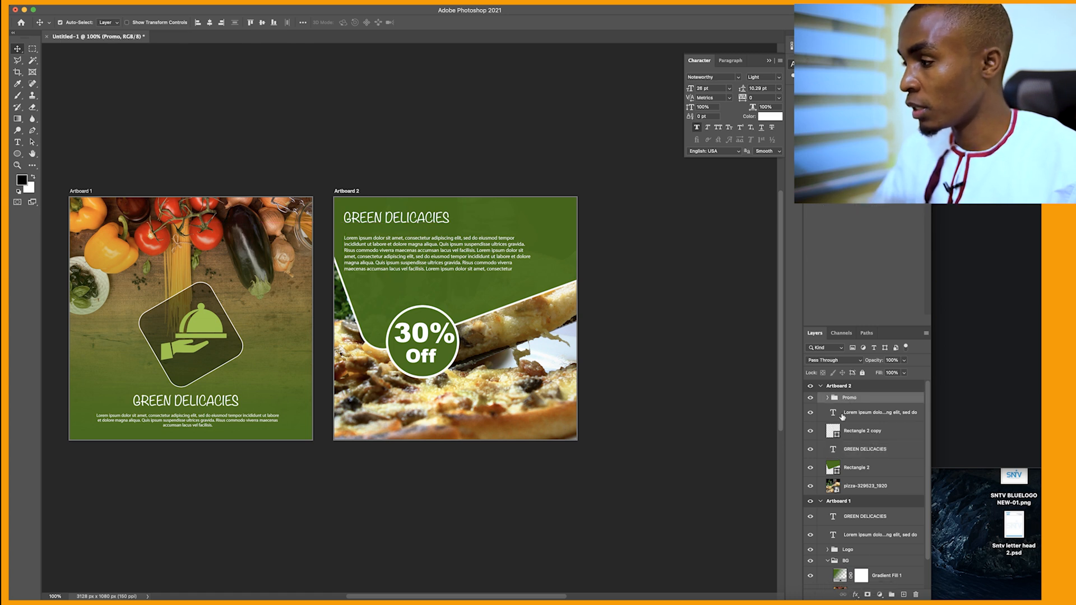
{"action": "left_click", "coordinate": [828, 398]}
{"action": "left_click", "coordinate": [853, 412]}
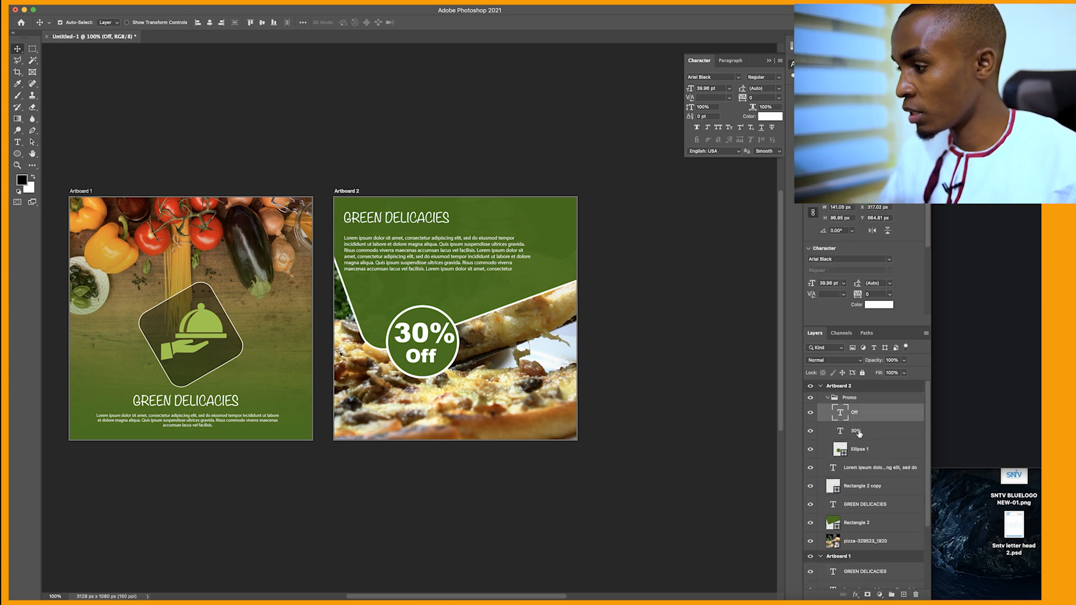
{"action": "left_click", "coordinate": [856, 431]}
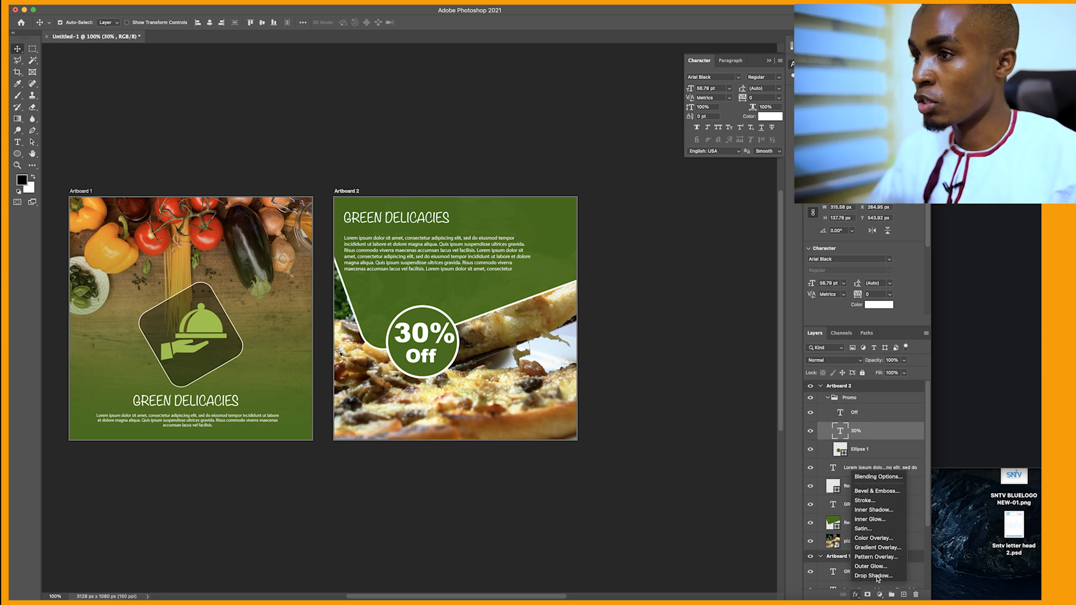
{"action": "left_click", "coordinate": [721, 343]}
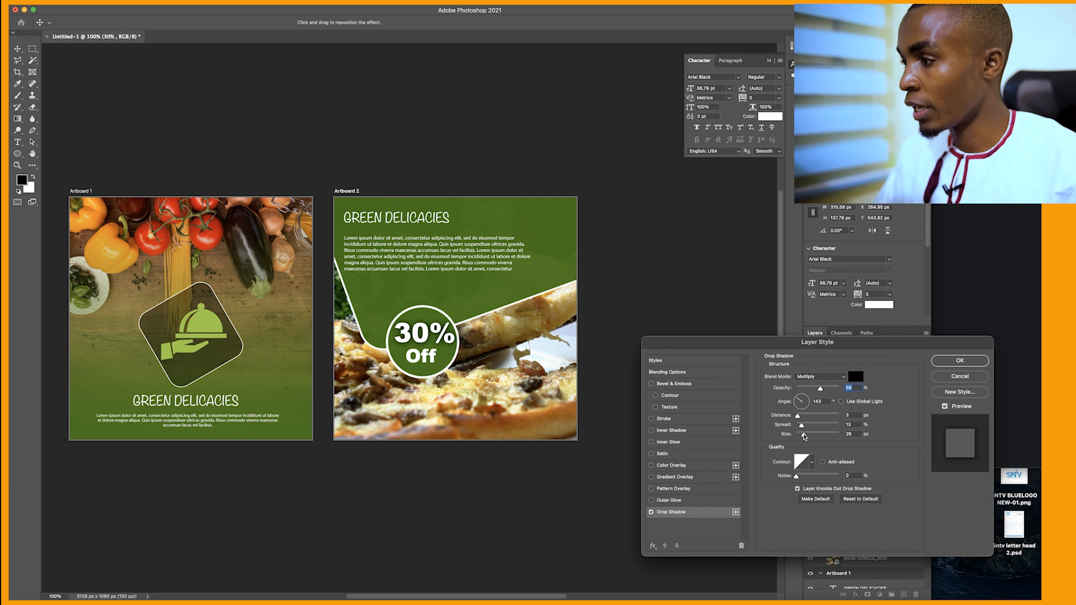
{"action": "left_click", "coordinate": [803, 435]}
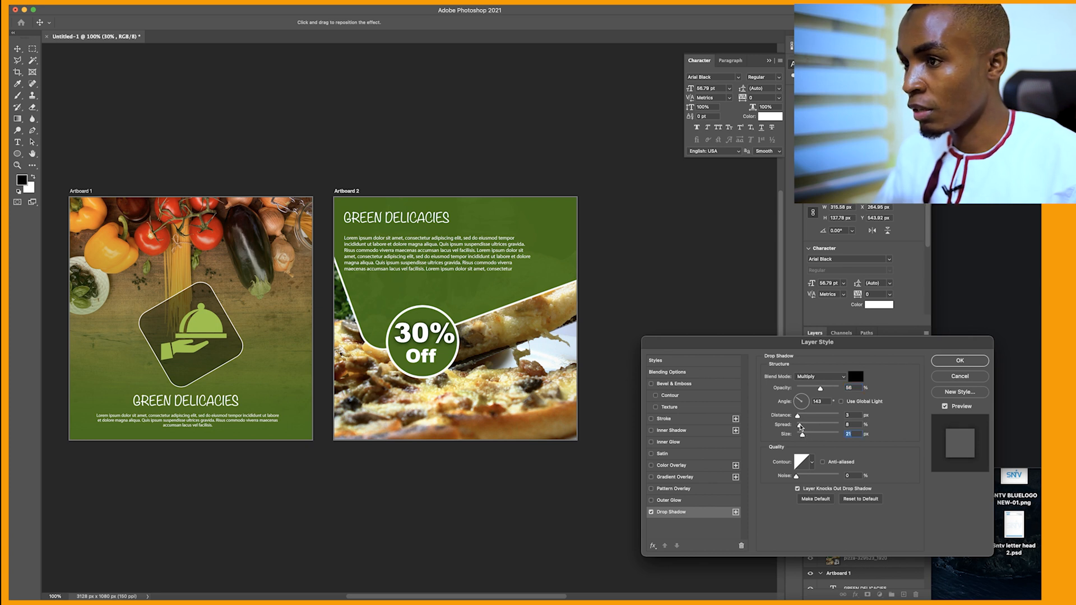
{"action": "left_click_drag", "start_coordinate": [800, 427], "coordinate": [799, 427]}
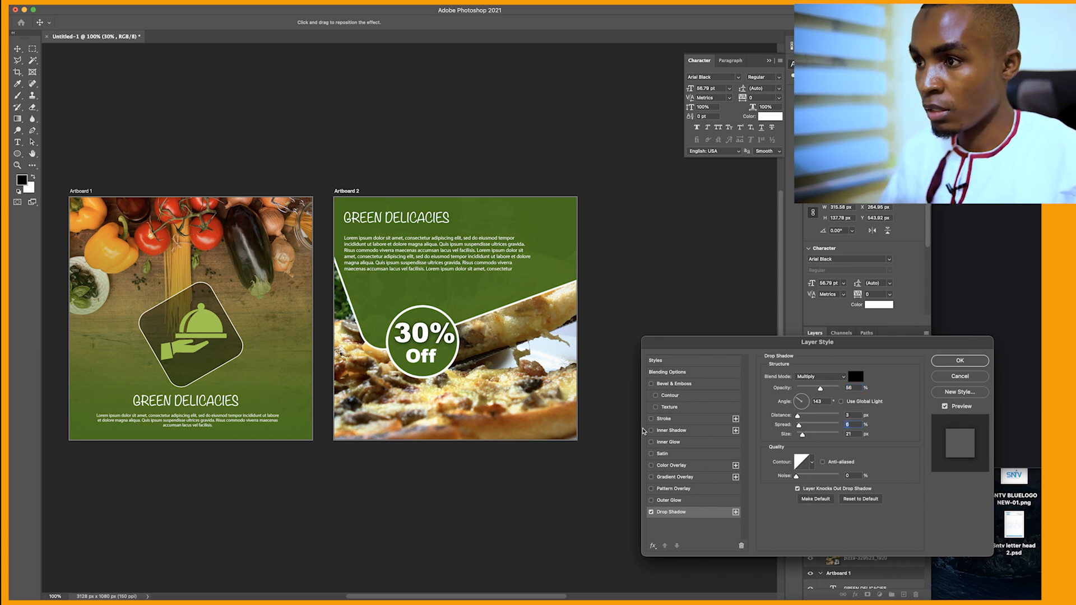
{"action": "key", "text": "super+equal"}
{"action": "left_click_drag", "start_coordinate": [422, 346], "coordinate": [441, 336]}
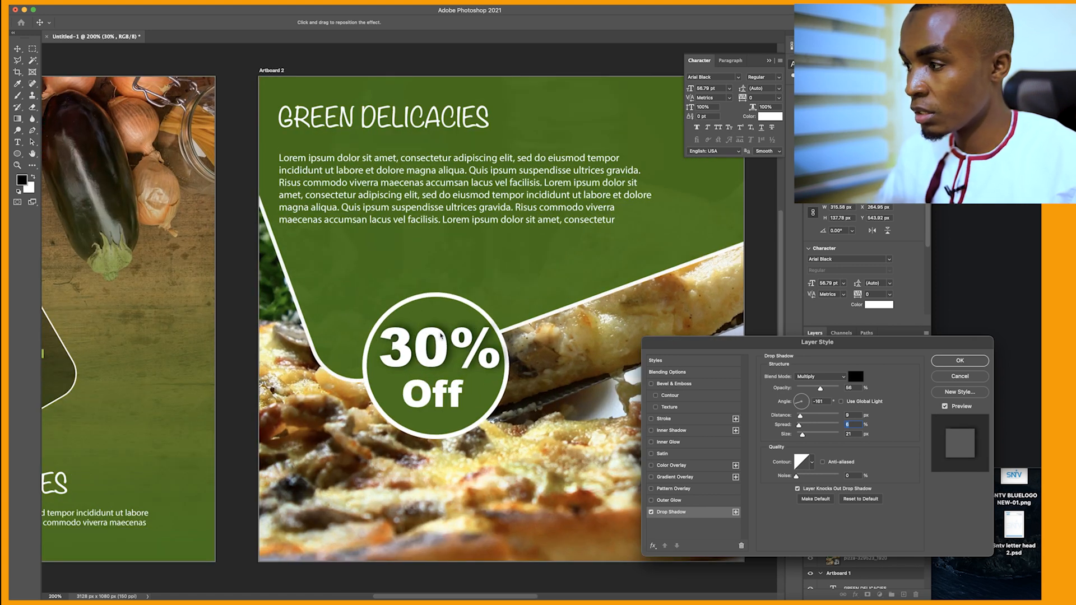
{"action": "left_click_drag", "start_coordinate": [801, 434], "coordinate": [799, 435]}
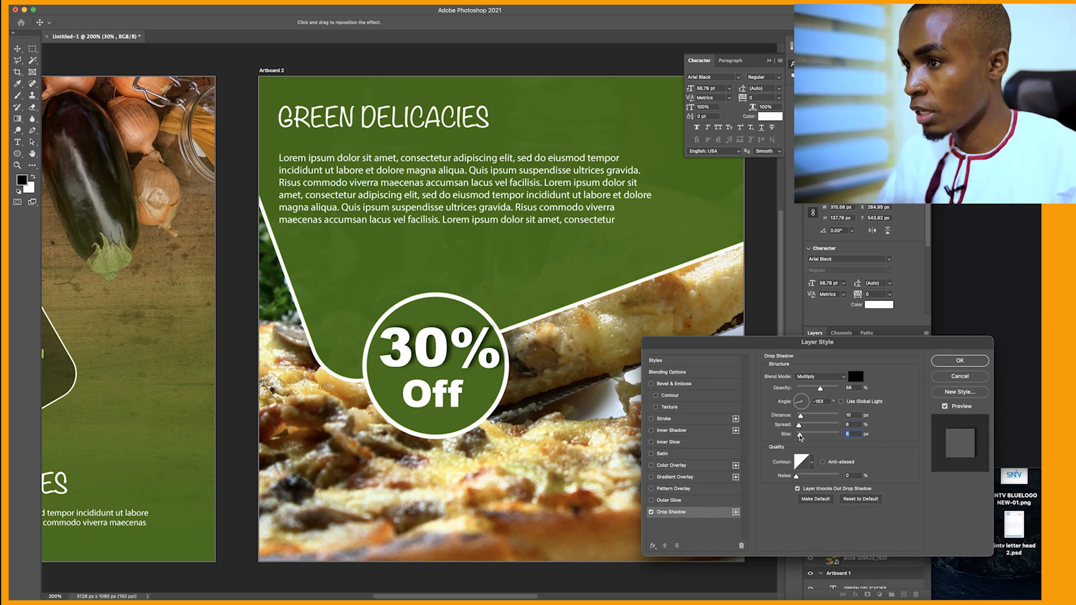
{"action": "left_click", "coordinate": [958, 361]}
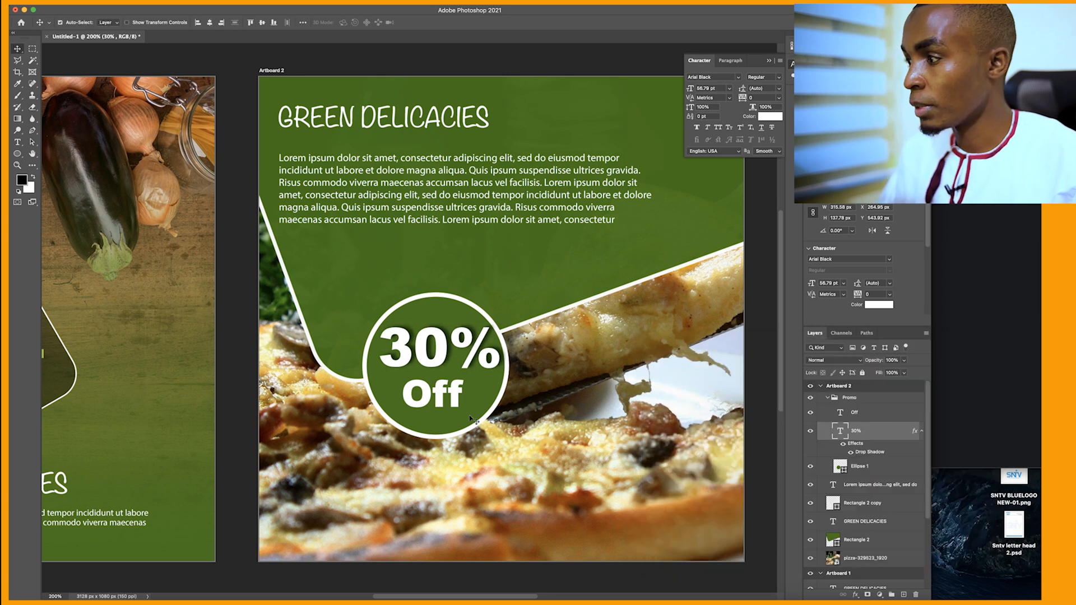
Apply a drop shadow with the same settings as the 30% text to the Off text and deselect it.
{"action": "left_click", "coordinate": [461, 397]}
{"action": "left_click", "coordinate": [856, 595]}
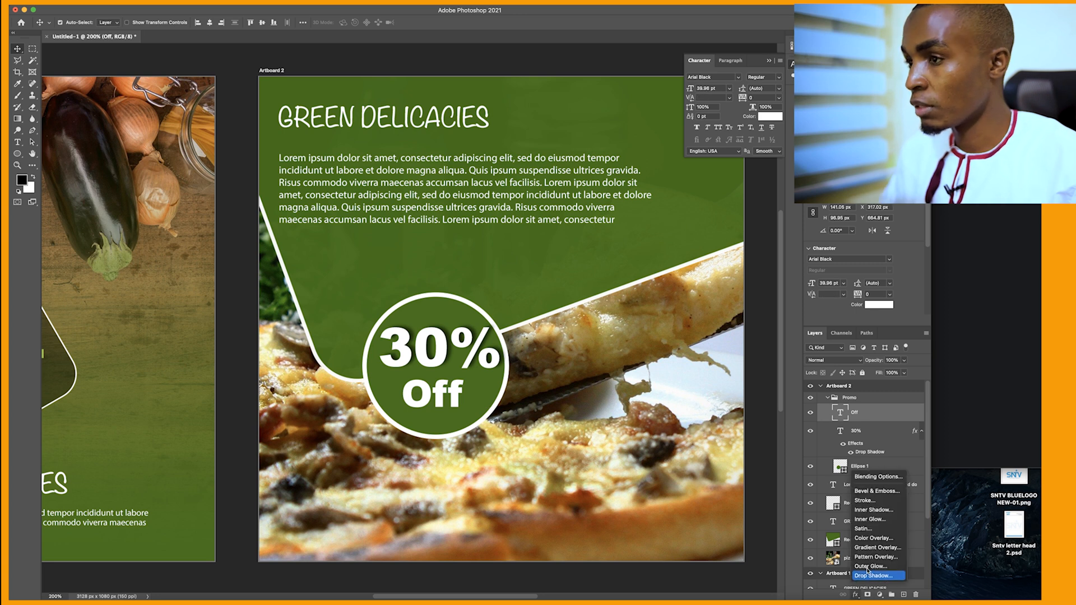
{"action": "left_click", "coordinate": [869, 576]}
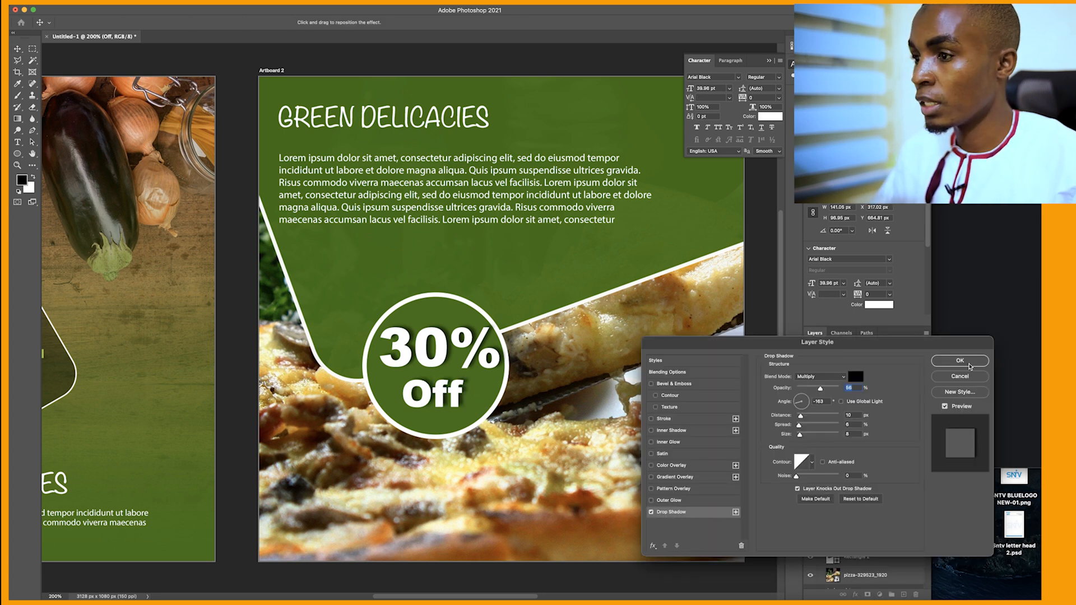
{"action": "left_click", "coordinate": [969, 366]}
{"action": "left_click", "coordinate": [763, 512]}
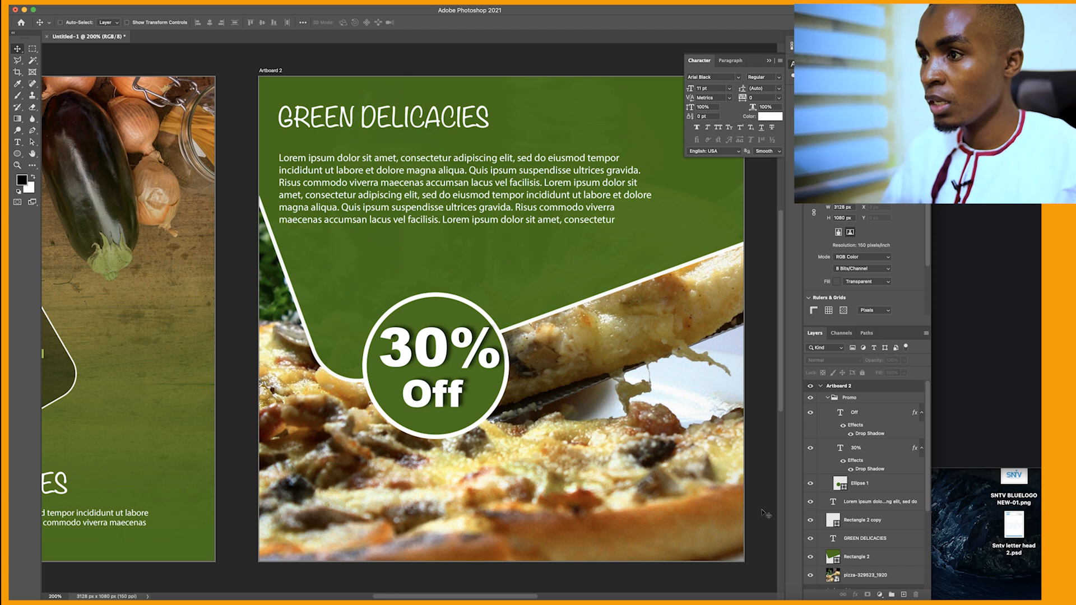
Move Artboard 2's paragraph to about X 95, Y 168 px and its GREEN DELICACIES heading to about X 40, Y 86 px.
{"action": "key", "text": "super+minus"}
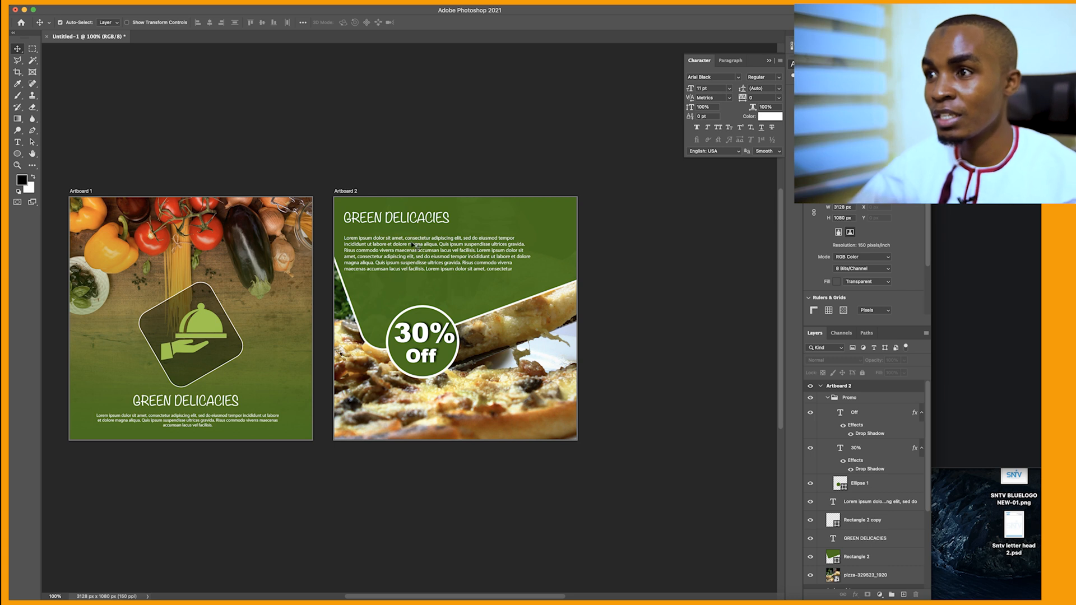
{"action": "mouse_move", "coordinate": [438, 261]}
{"action": "left_mouse_down"}
{"action": "mouse_move", "coordinate": [470, 258]}
{"action": "mouse_move", "coordinate": [443, 259]}
{"action": "left_mouse_up"}
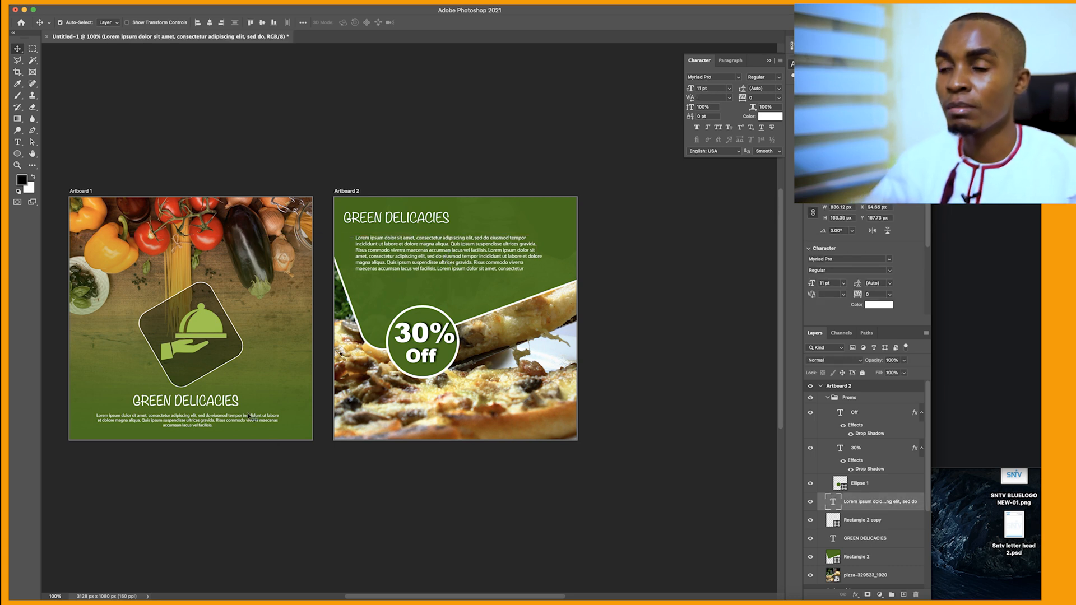
{"action": "left_click_drag", "start_coordinate": [427, 226], "coordinate": [426, 231]}
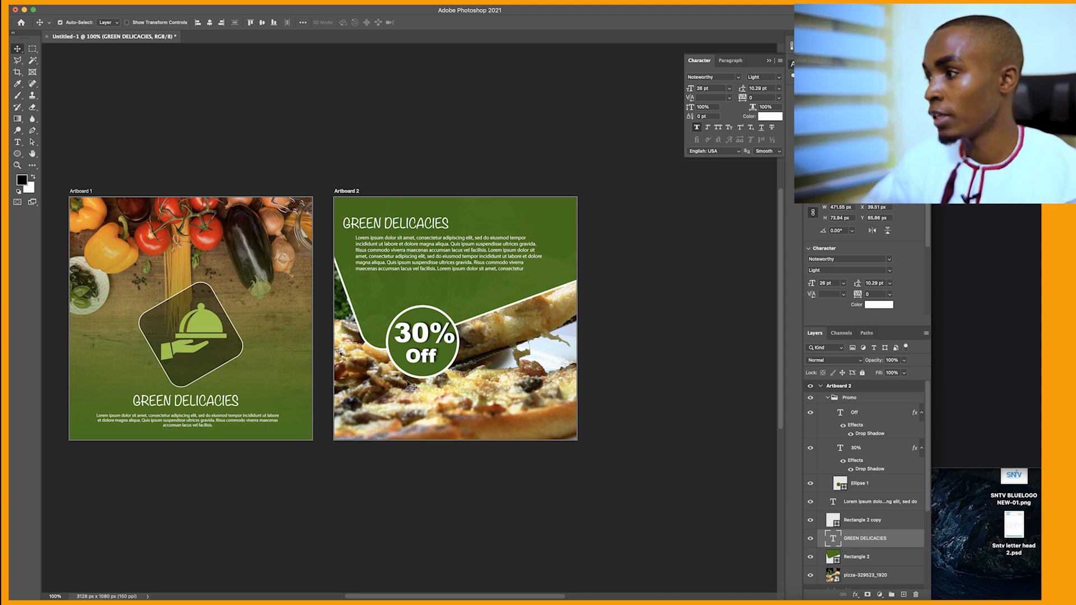
Add a blank 1080 by 1080 px artboard to the right of Artboard 2 and collapse the existing artboards' layer groups.
{"action": "left_click", "coordinate": [821, 387]}
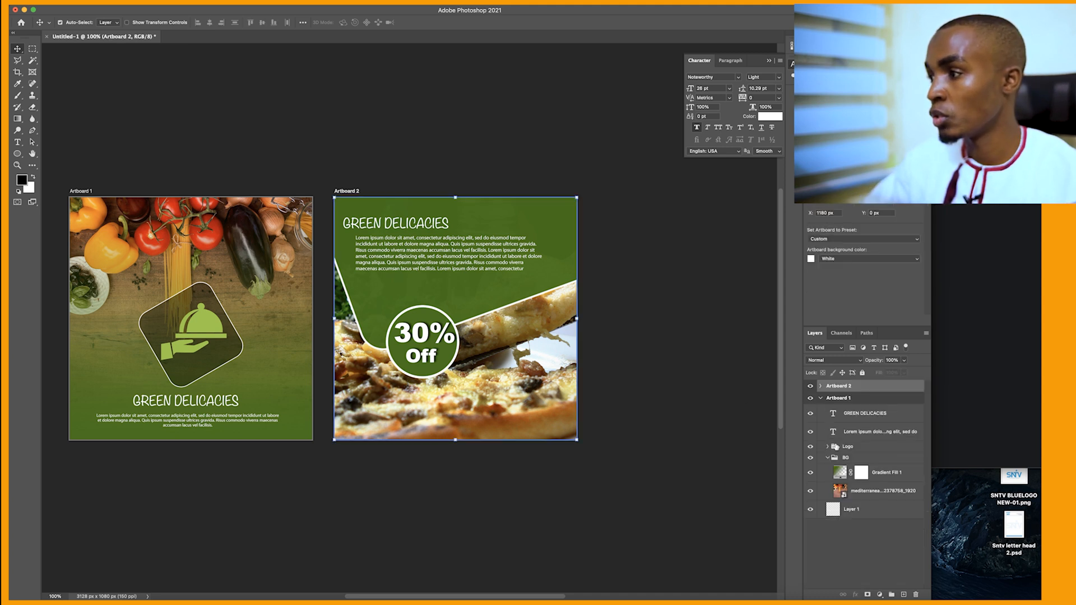
{"action": "left_click", "coordinate": [821, 398]}
{"action": "left_click", "coordinate": [863, 448]}
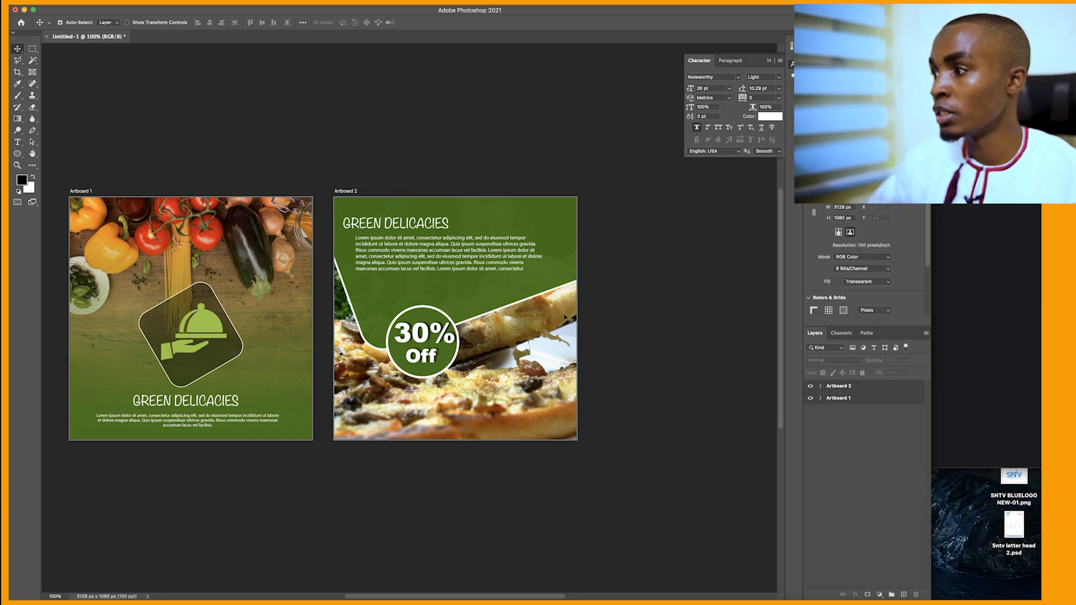
{"action": "left_click", "coordinate": [839, 386]}
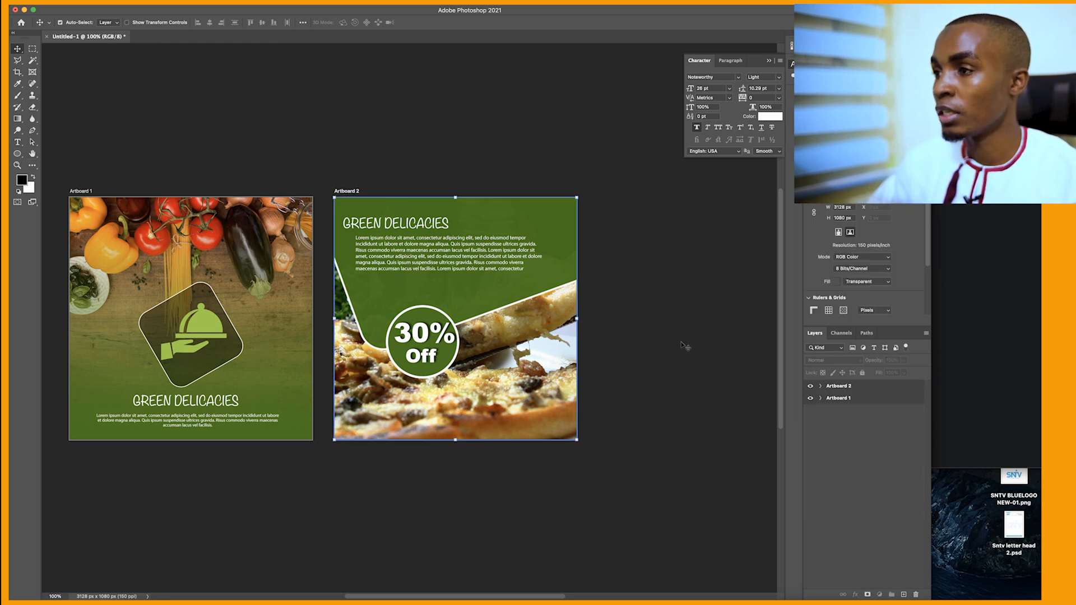
{"action": "left_click", "coordinate": [578, 312]}
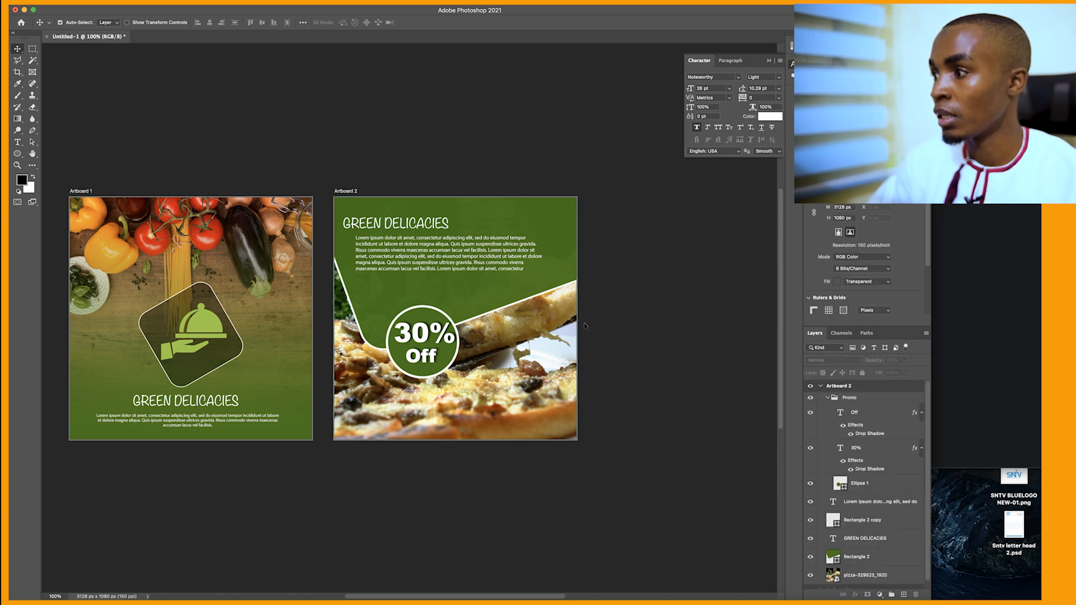
{"action": "left_click", "coordinate": [839, 387]}
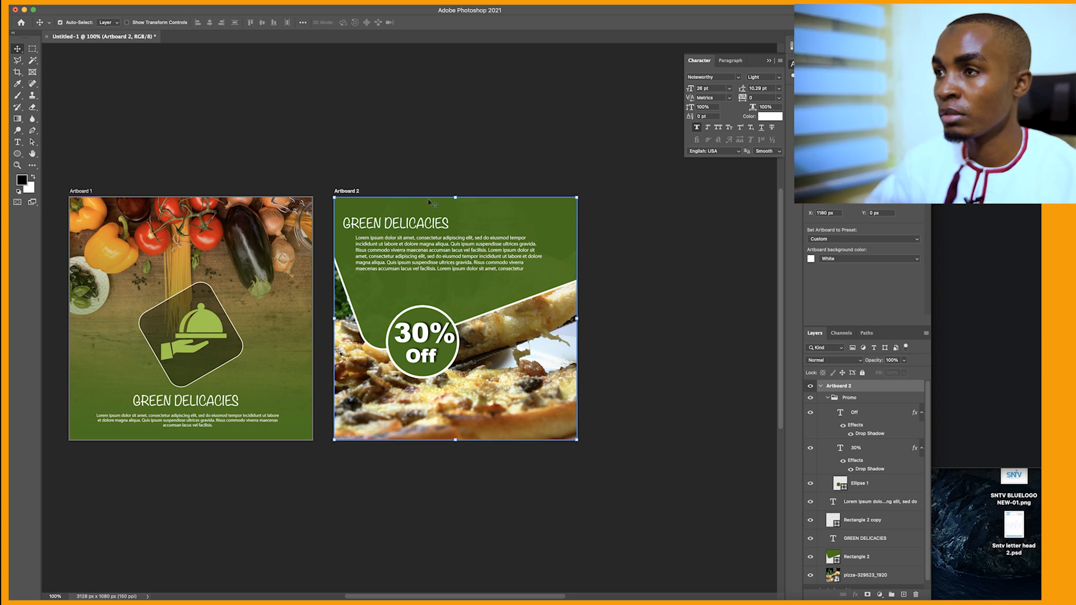
{"action": "key", "text": "shift+v"}
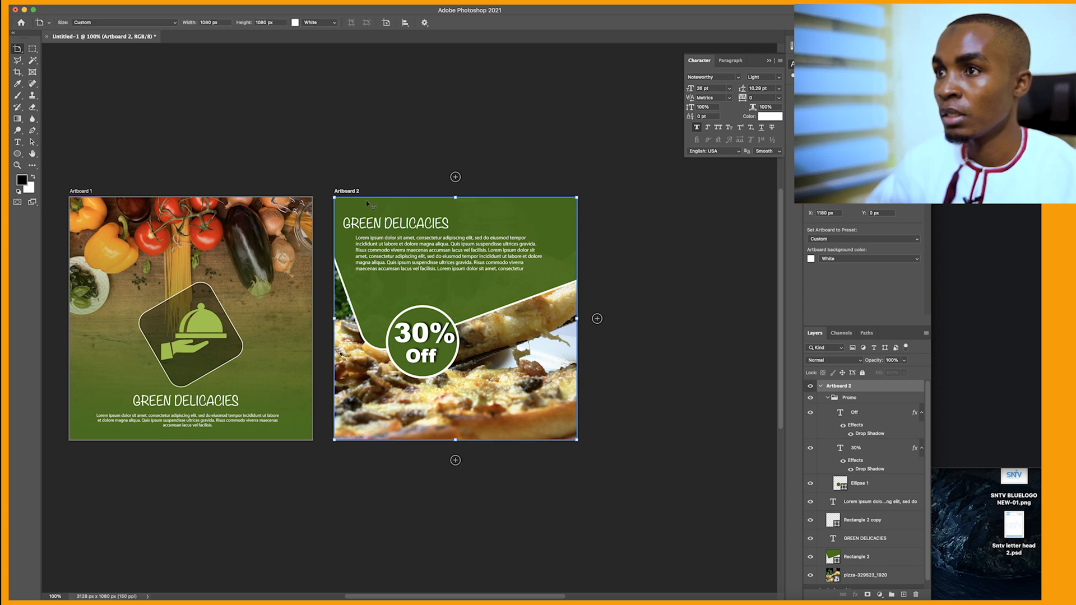
{"action": "left_click", "coordinate": [596, 318]}
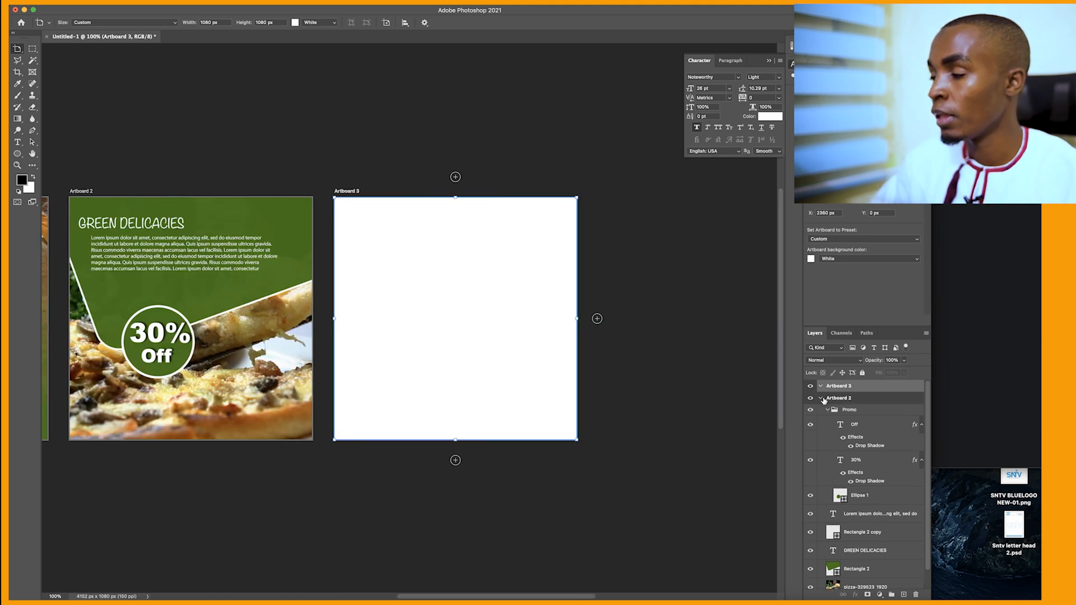
{"action": "left_click", "coordinate": [821, 398]}
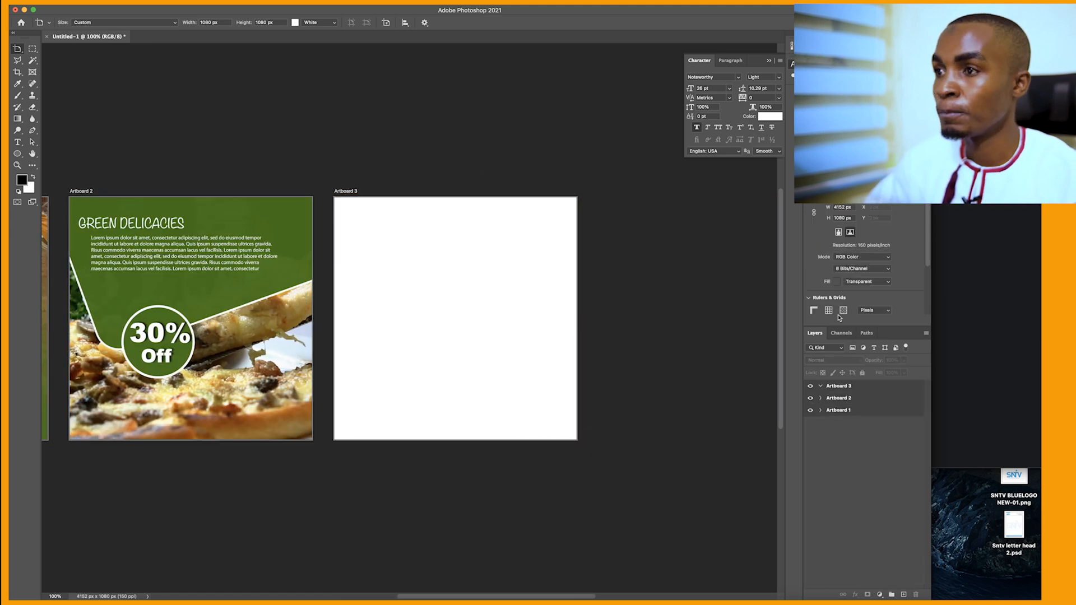
Place the mediterranean-cuisine-2378758_1920 photo on Artboard 3 at full artboard height, horizontally centred.
{"action": "left_click", "coordinate": [959, 256]}
{"action": "left_click_drag", "start_coordinate": [866, 185], "coordinate": [459, 315]}
{"action": "left_click_drag", "start_coordinate": [536, 318], "coordinate": [567, 315]}
{"action": "key", "text": "Return"}
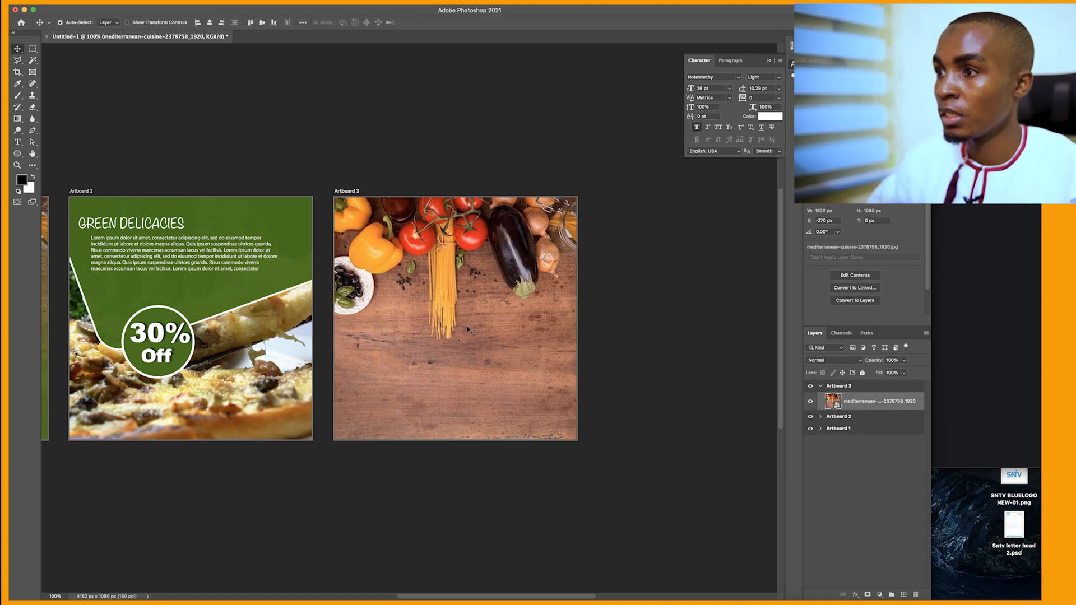
Add a linear 90° black gradient fill over the photo on Artboard 3, raising the end stop's opacity to 43%.
{"action": "key", "text": "super+equal"}
{"action": "scroll", "coordinate": [464, 325], "scroll_direction": "right", "scroll_amount": 5}
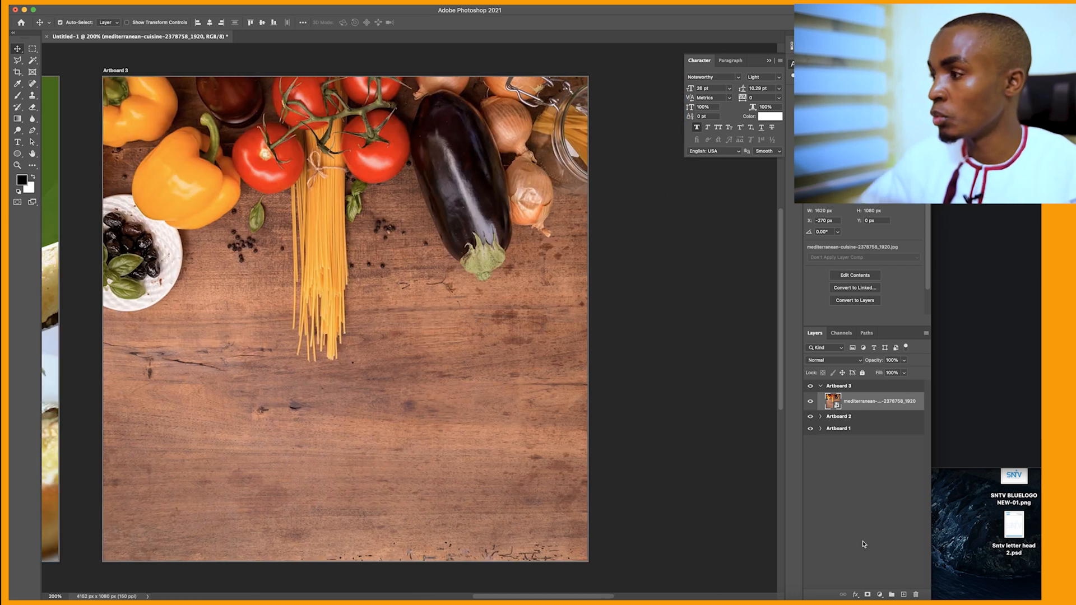
{"action": "left_click", "coordinate": [881, 594]}
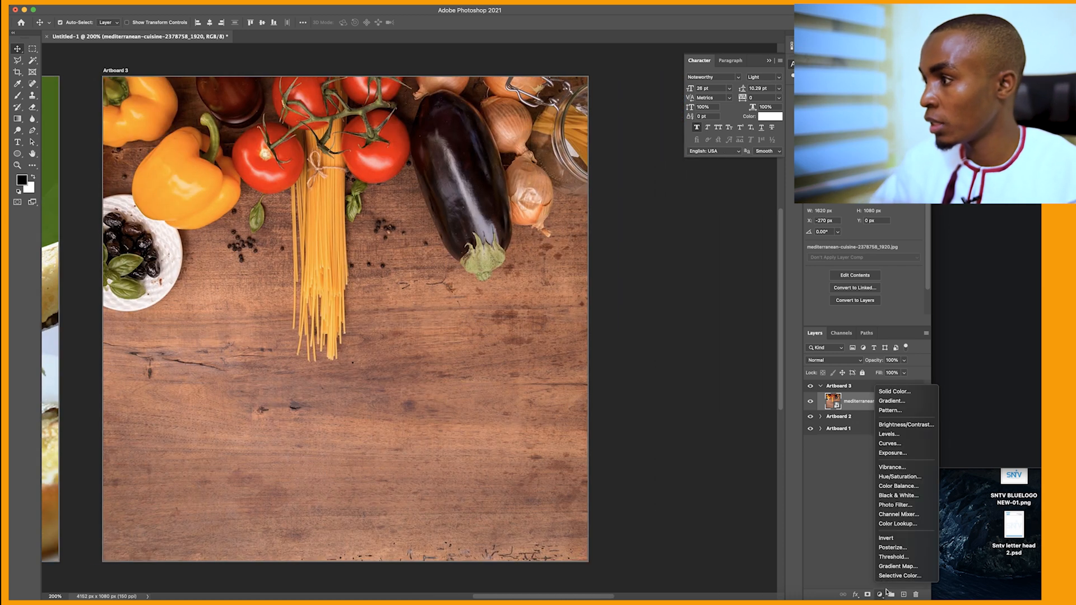
{"action": "left_click", "coordinate": [897, 401]}
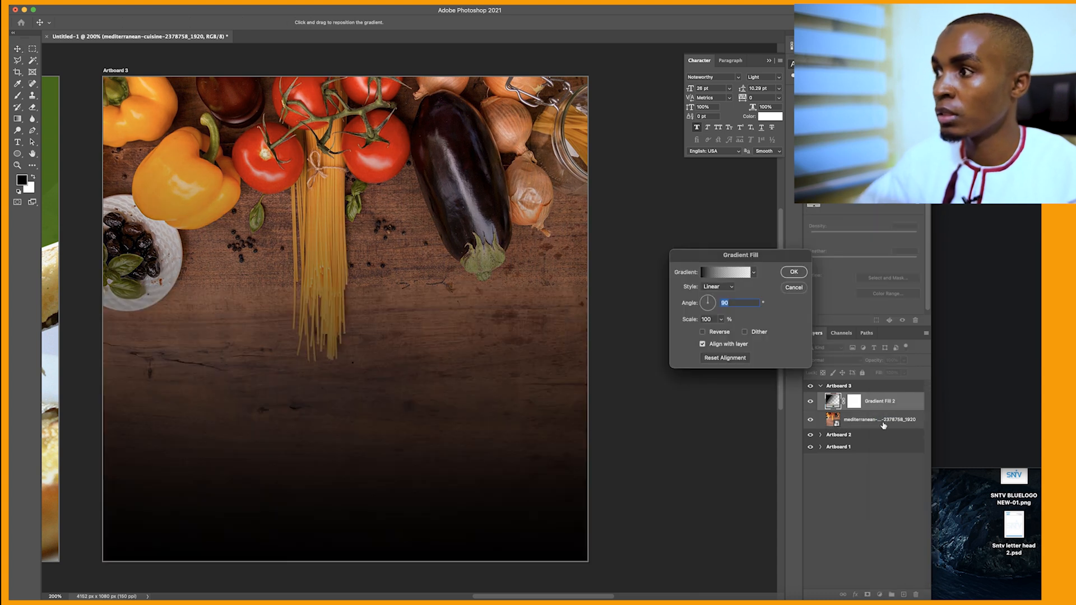
{"action": "left_click", "coordinate": [722, 274]}
{"action": "left_click", "coordinate": [532, 328]}
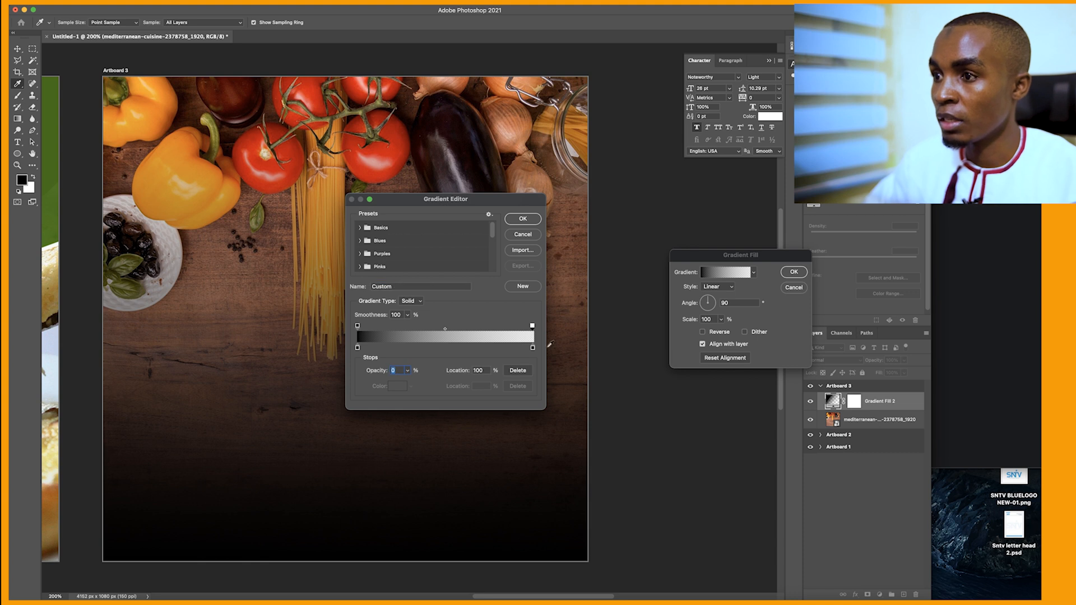
{"action": "left_click", "coordinate": [407, 371]}
{"action": "left_click_drag", "start_coordinate": [408, 383], "coordinate": [424, 383]}
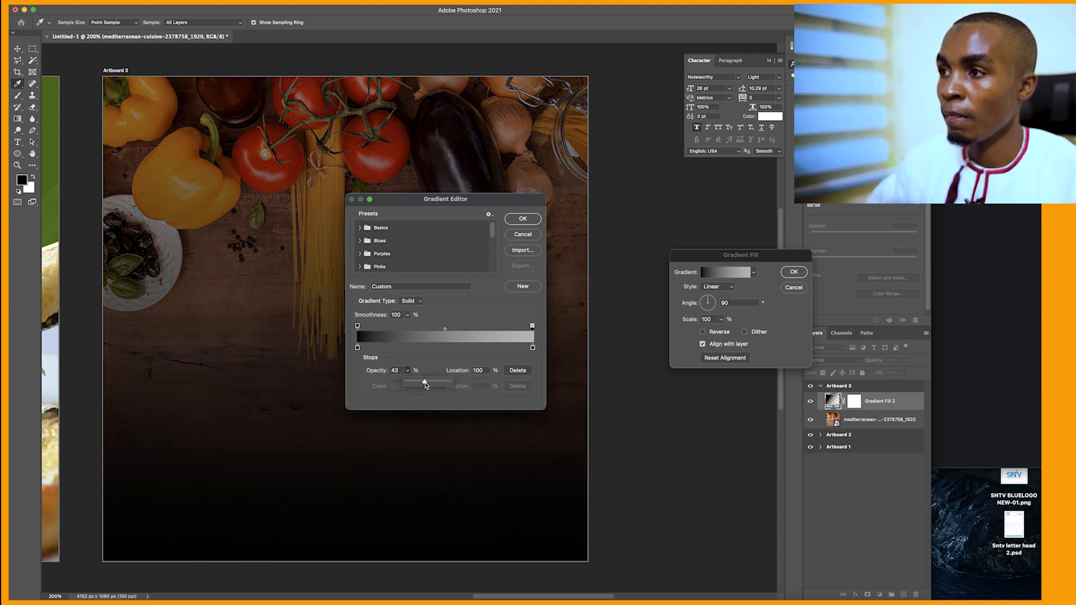
{"action": "left_click", "coordinate": [523, 219]}
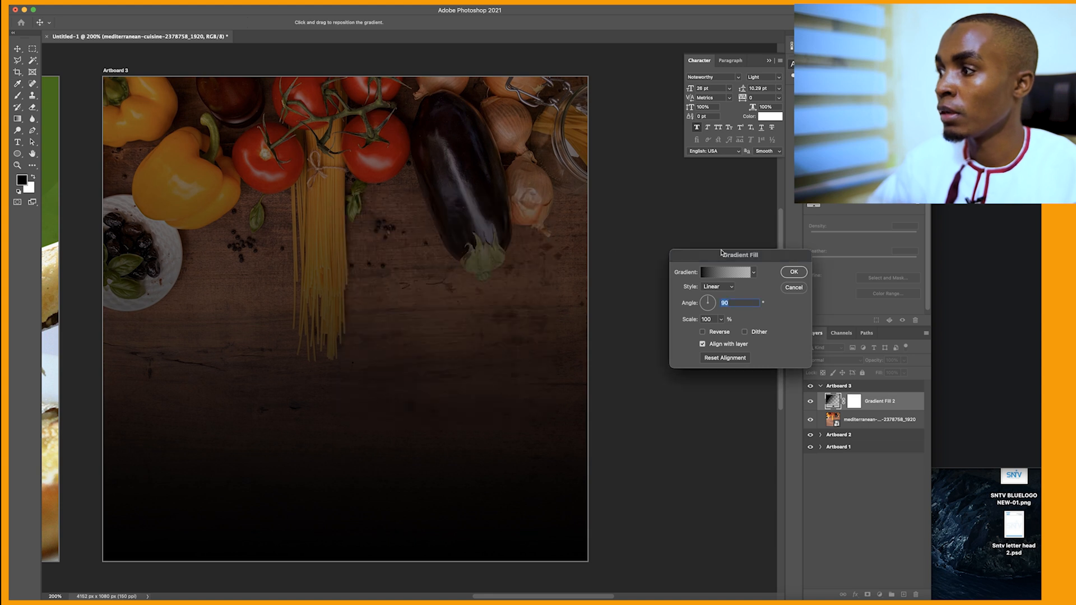
{"action": "left_click", "coordinate": [794, 272]}
Reopen Artboard 3's gradient fill and set its starting stop to dark green 0c3619.
{"action": "left_click", "coordinate": [820, 385]}
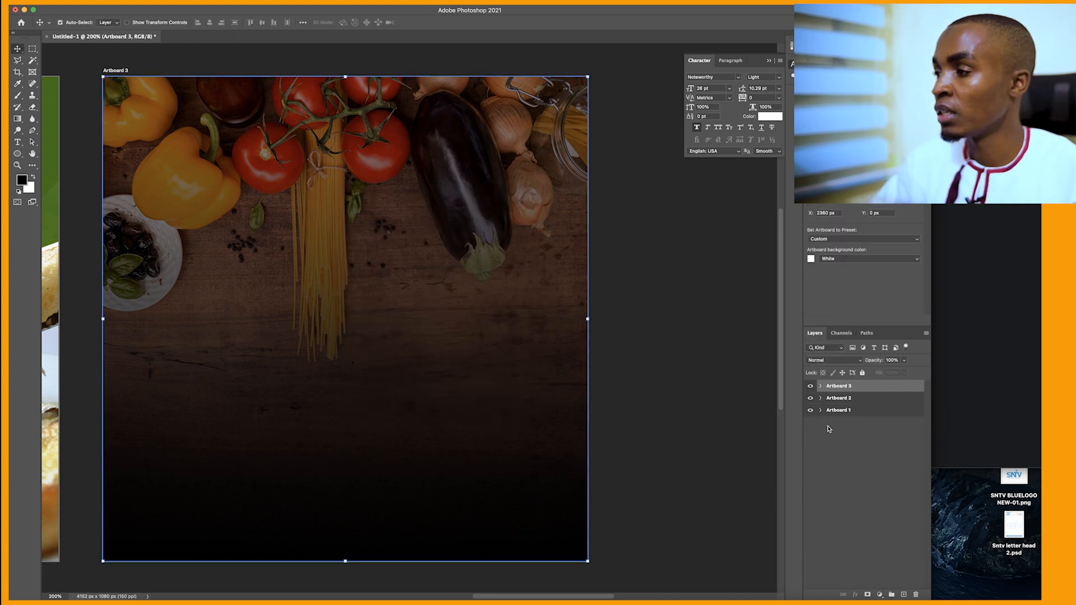
{"action": "left_click", "coordinate": [820, 386]}
{"action": "left_click", "coordinate": [847, 402]}
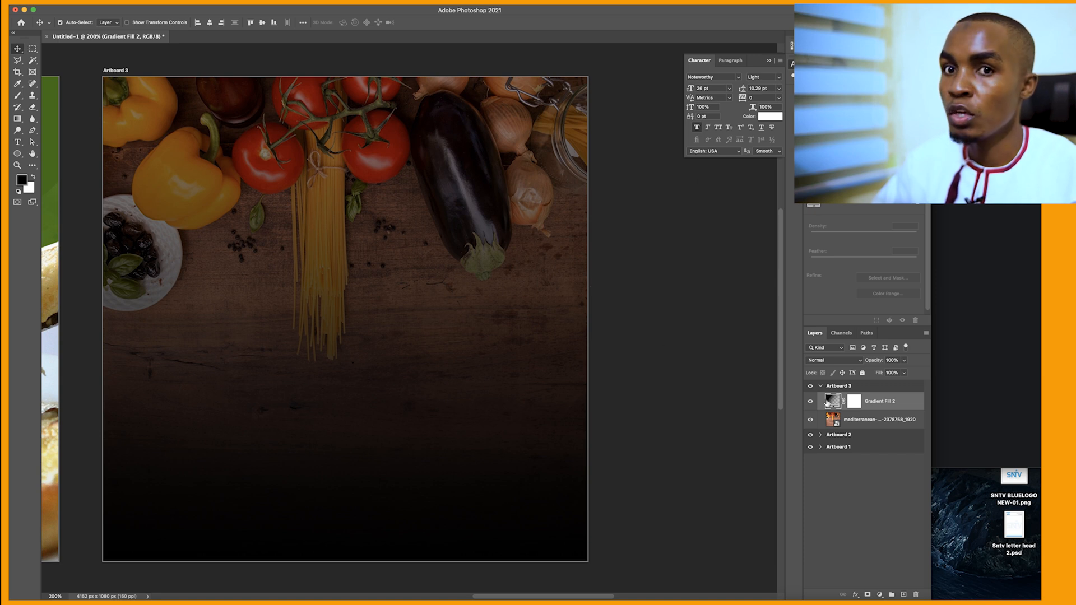
{"action": "double_click", "coordinate": [828, 402]}
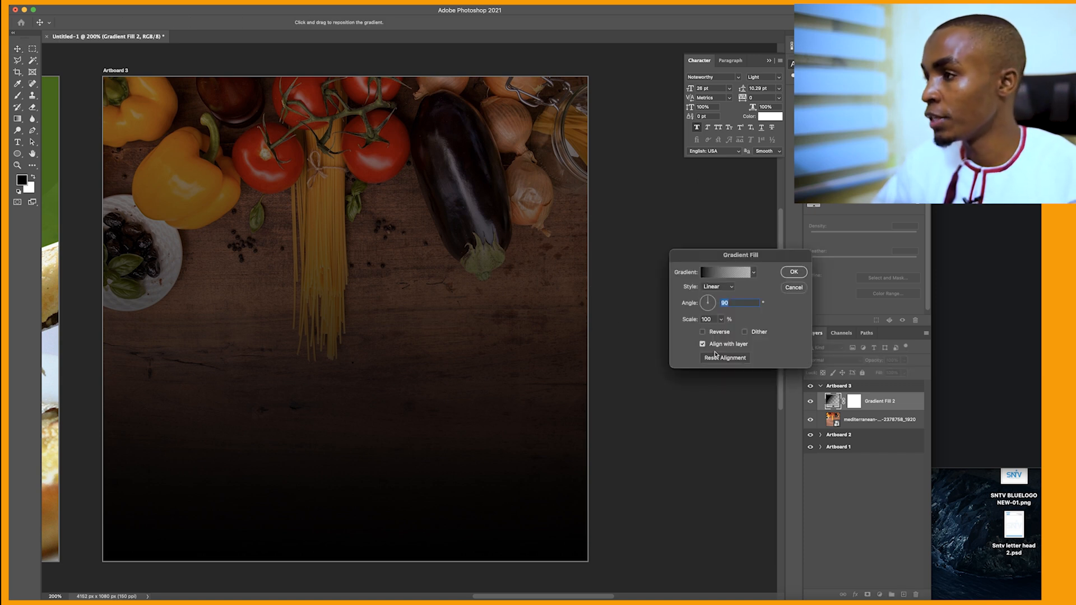
{"action": "left_click", "coordinate": [711, 273]}
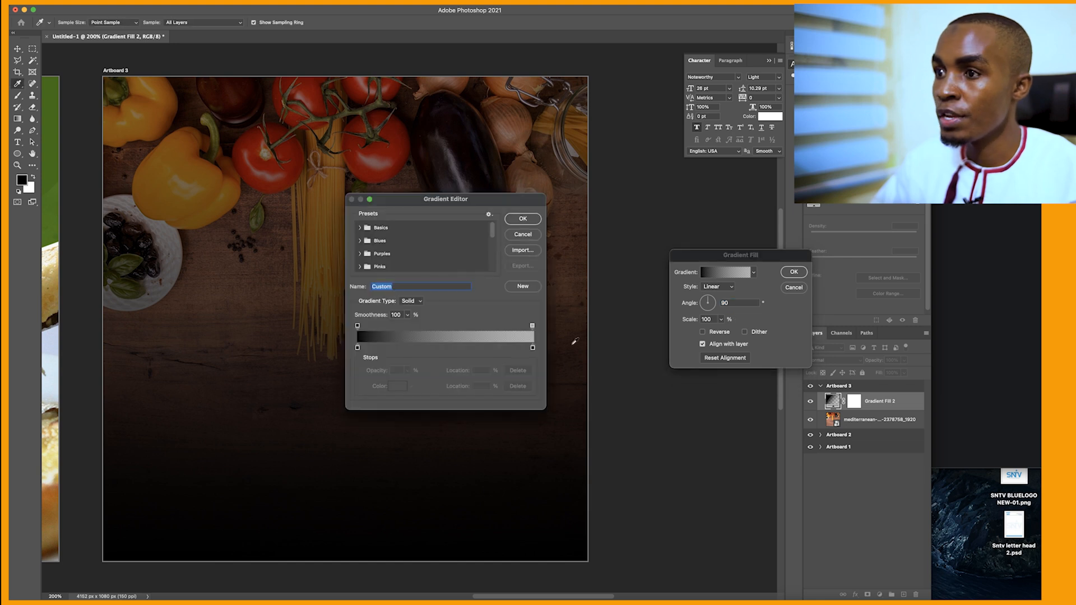
{"action": "left_click", "coordinate": [357, 348]}
{"action": "left_click", "coordinate": [397, 386]}
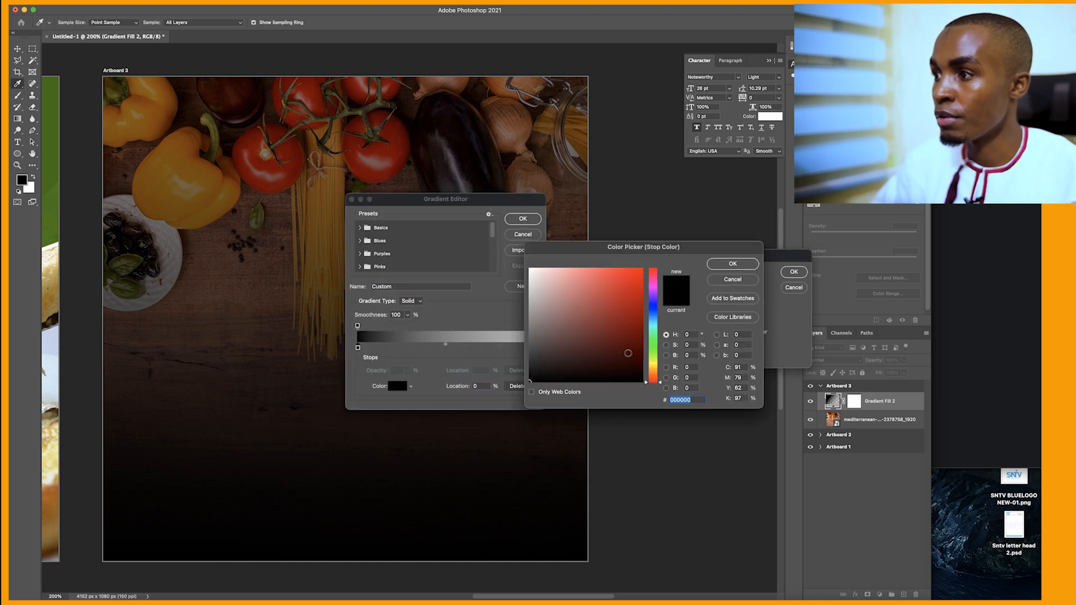
{"action": "left_click", "coordinate": [652, 347]}
{"action": "left_click", "coordinate": [637, 361]}
{"action": "left_click", "coordinate": [635, 352]}
{"action": "left_click", "coordinate": [616, 364]}
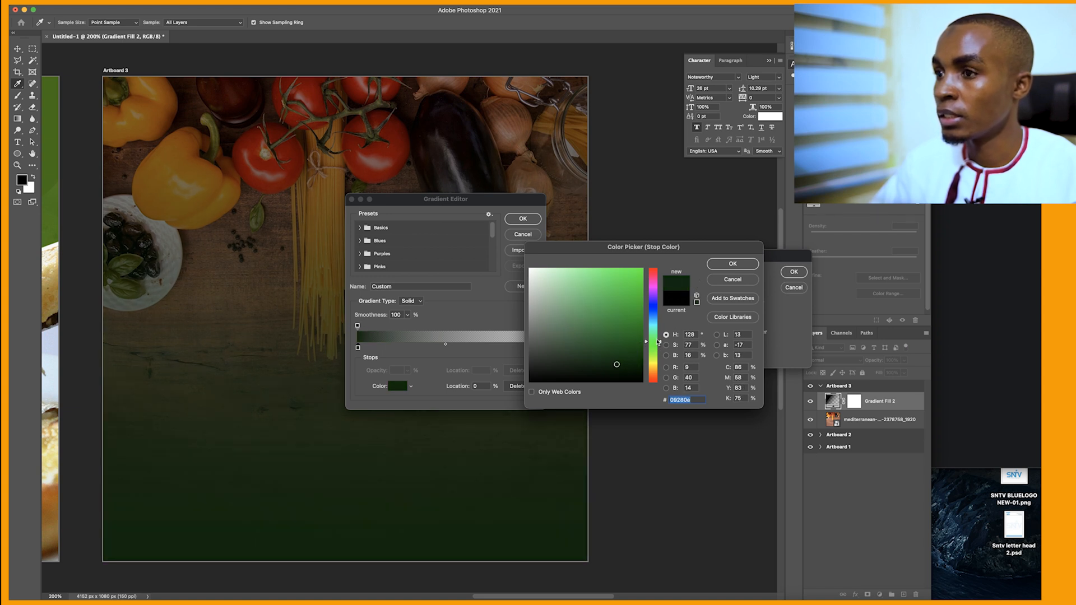
{"action": "left_click", "coordinate": [604, 359]}
{"action": "left_click", "coordinate": [617, 358]}
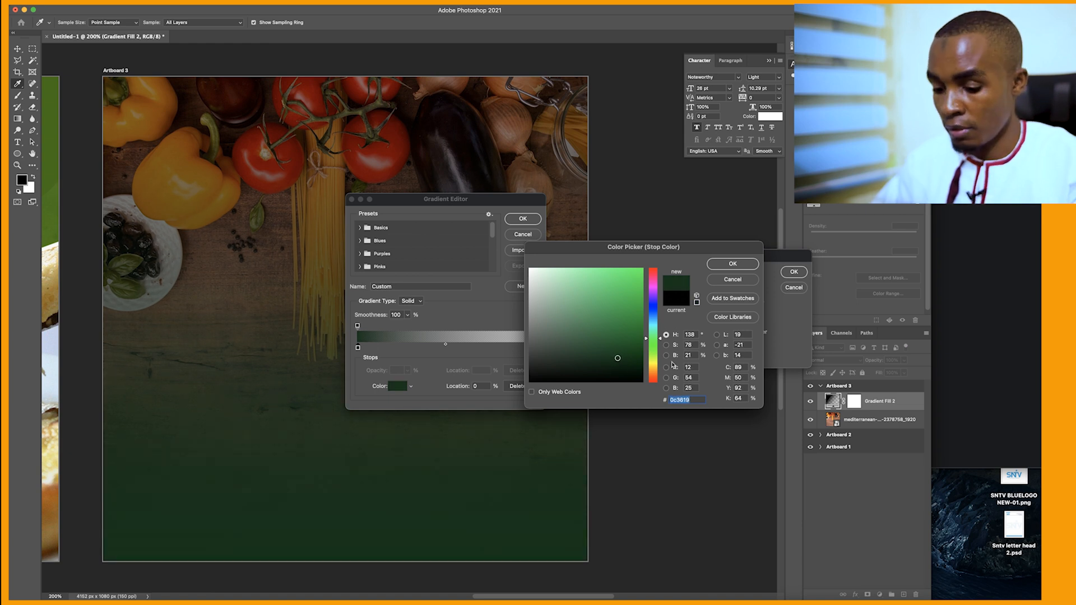
{"action": "left_click", "coordinate": [733, 264]}
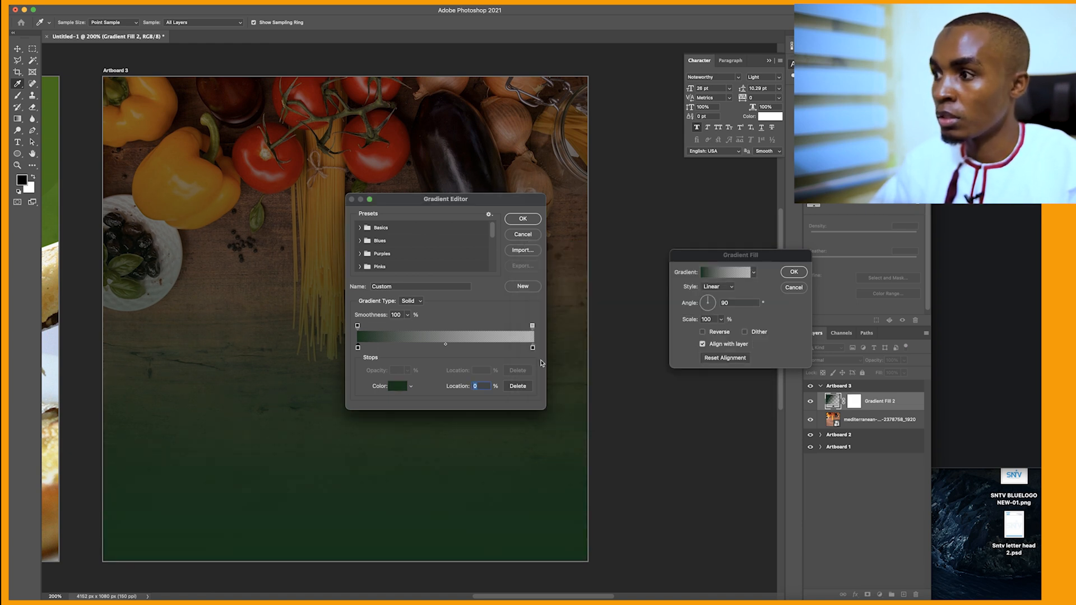
Set the gradient's end colour stop to 0c3619 as well, apply the fill and deselect it.
{"action": "left_click", "coordinate": [532, 348]}
{"action": "left_click", "coordinate": [398, 386]}
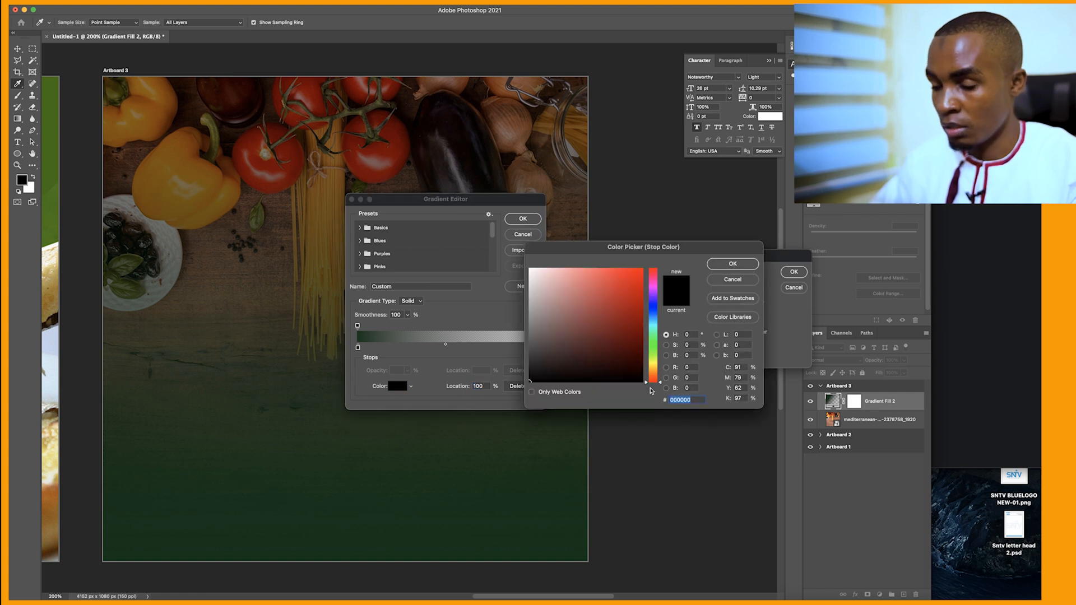
{"action": "type", "text": "0c3619"}
{"action": "left_click", "coordinate": [739, 264]}
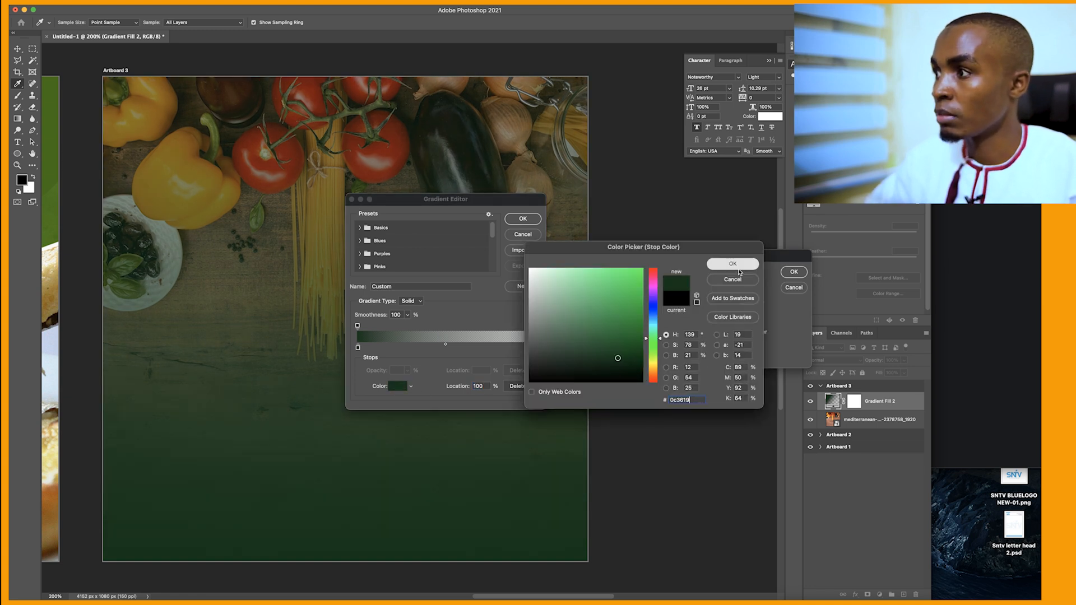
{"action": "left_click", "coordinate": [514, 219]}
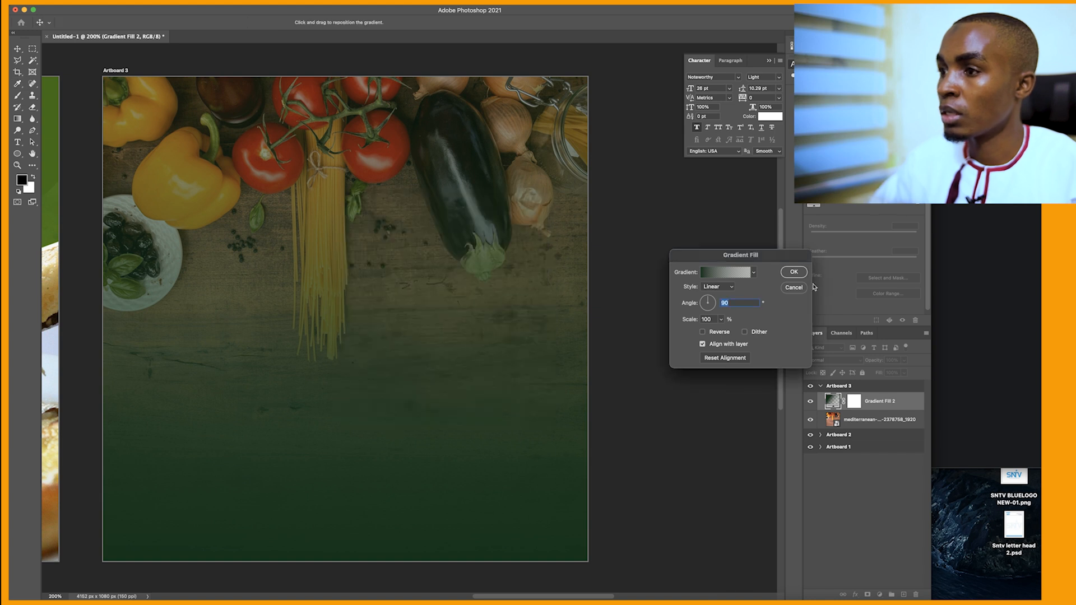
{"action": "left_click", "coordinate": [794, 272]}
{"action": "left_click", "coordinate": [695, 495]}
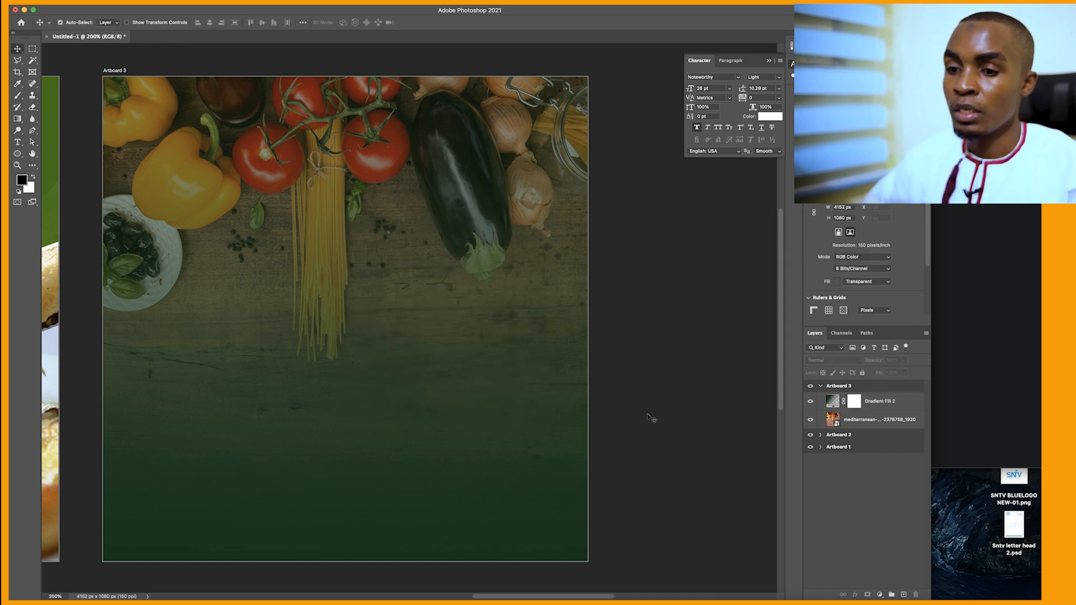
Draw a black circle about 384 px wide on Artboard 3 and move it to about X 91, Y 581 px.
{"action": "key", "text": "super+Tab"}
{"action": "key", "text": "super+Tab"}
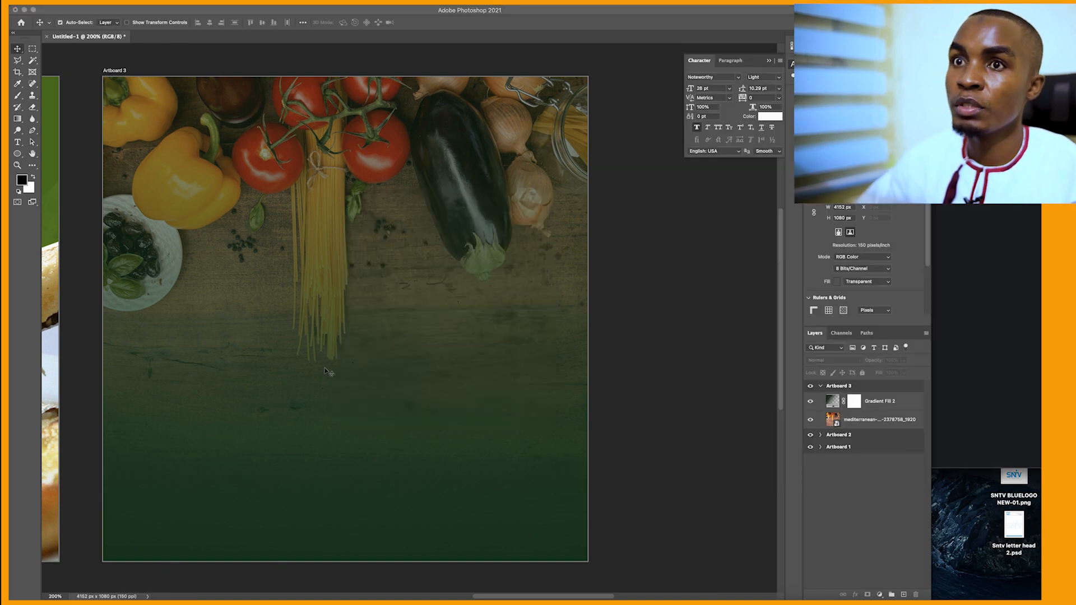
{"action": "left_click", "coordinate": [17, 154]}
{"action": "left_click_drag", "start_coordinate": [145, 364], "coordinate": [232, 449]}
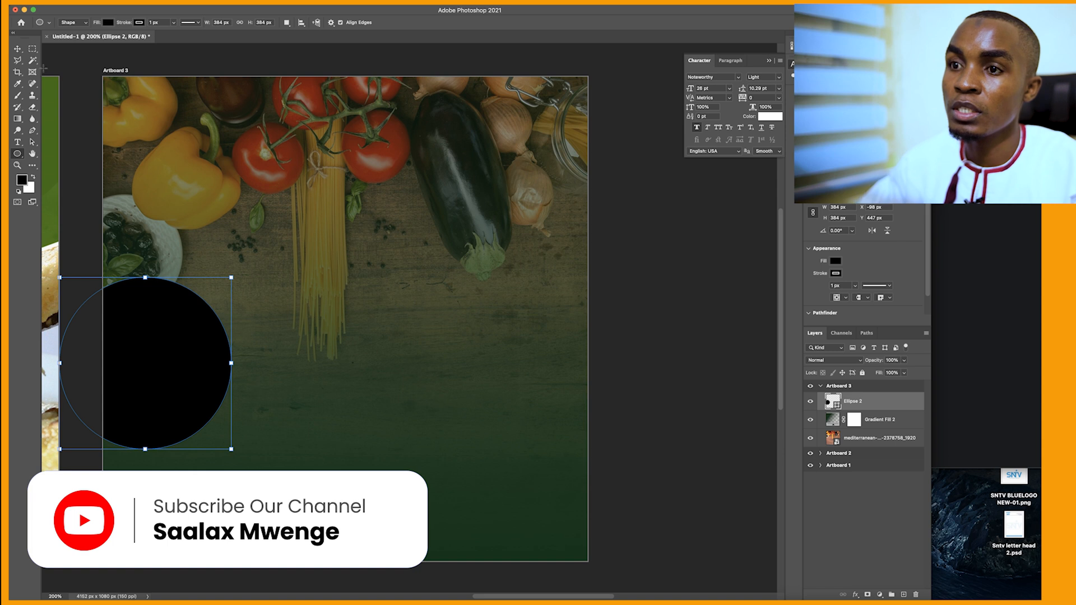
{"action": "left_click", "coordinate": [17, 49]}
{"action": "left_click_drag", "start_coordinate": [140, 365], "coordinate": [229, 411]}
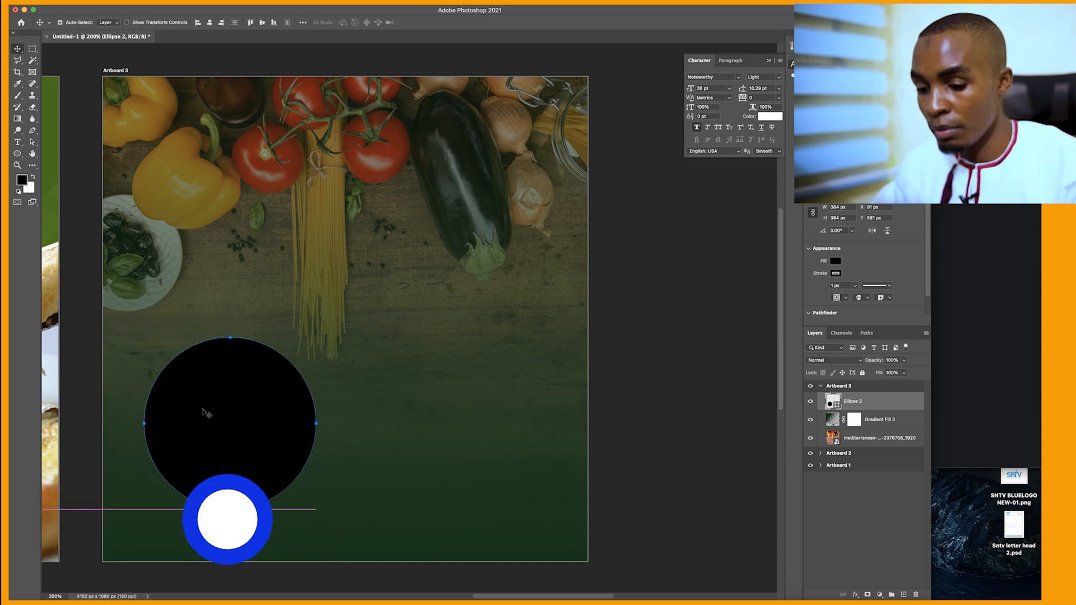
Enlarge the black circle on Artboard 3 to about 428 px wide, move it to about X 81, Y 492 px, and deselect it.
{"action": "scroll", "coordinate": [240, 403], "scroll_direction": "left", "scroll_amount": 1}
{"action": "key", "text": "super+t"}
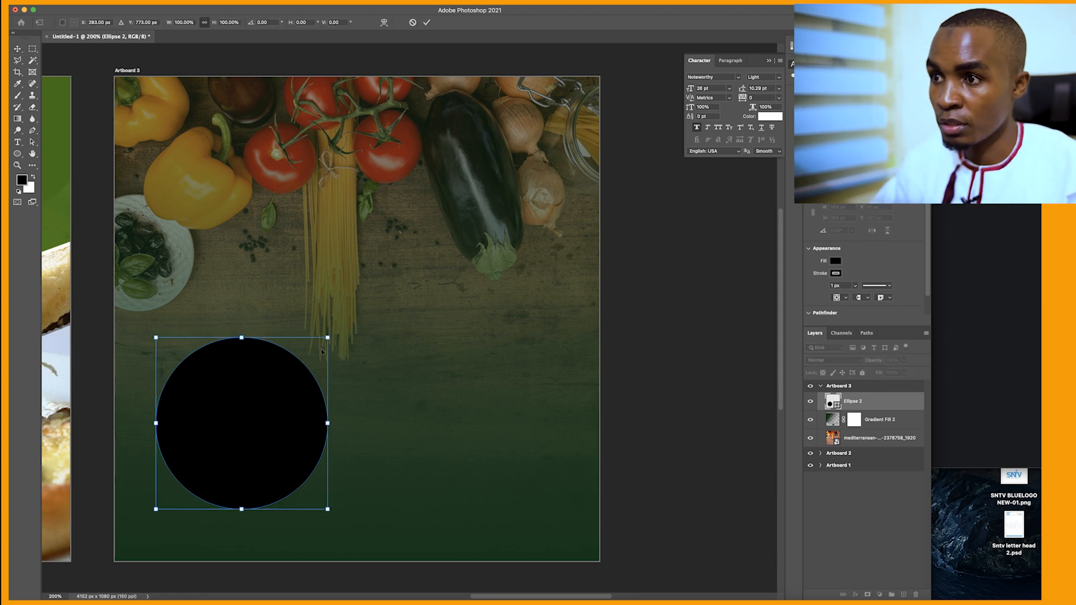
{"action": "left_click_drag", "start_coordinate": [328, 339], "coordinate": [348, 318]}
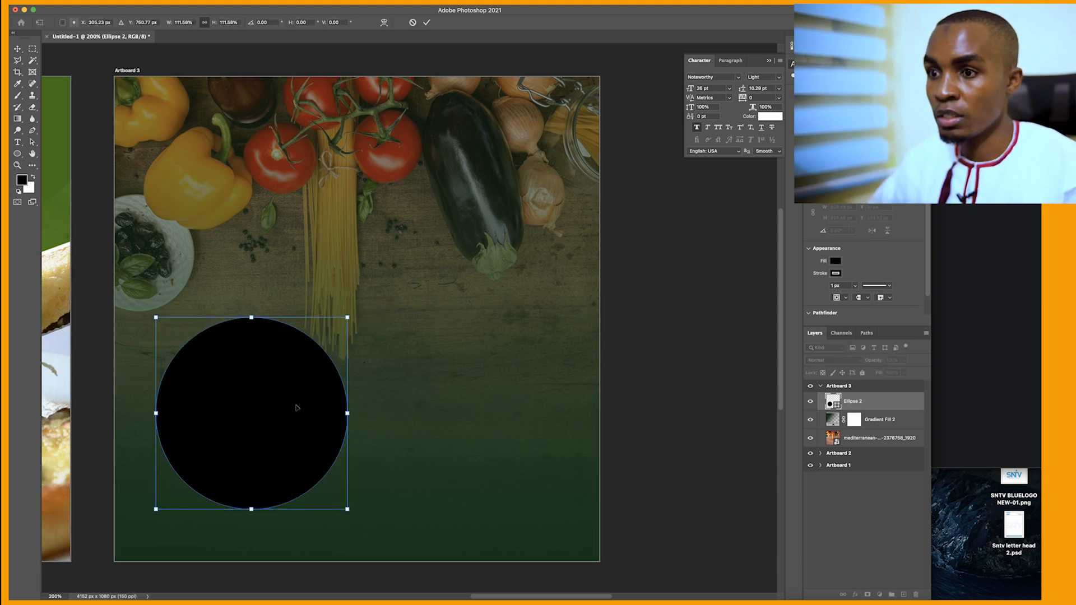
{"action": "key", "text": "Return"}
{"action": "mouse_move", "coordinate": [266, 430]}
{"action": "left_mouse_down"}
{"action": "mouse_move", "coordinate": [272, 416]}
{"action": "mouse_move", "coordinate": [262, 409]}
{"action": "left_mouse_up"}
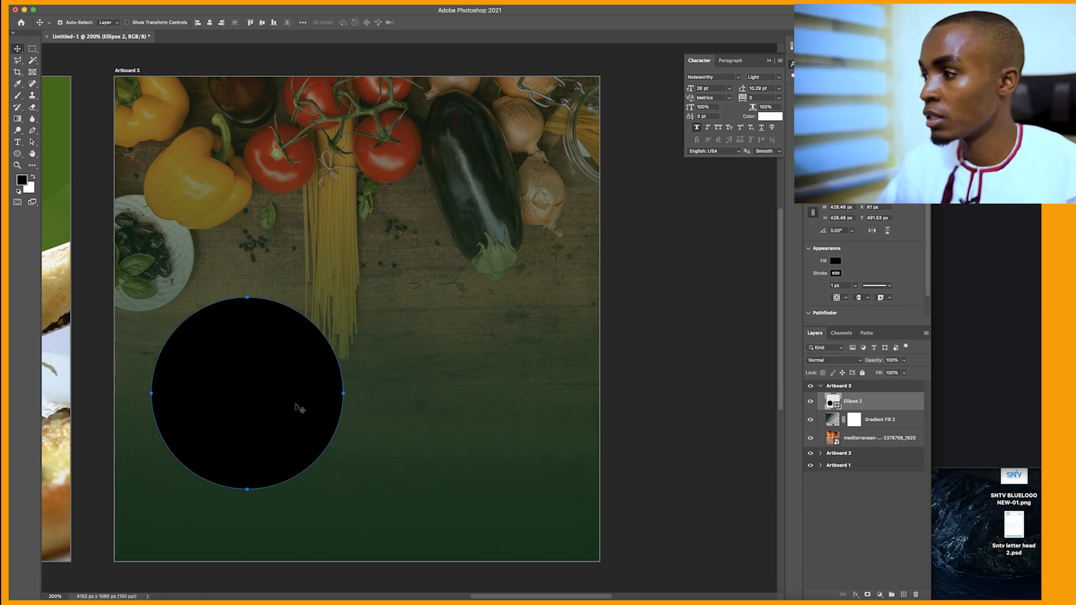
{"action": "left_click", "coordinate": [854, 497]}
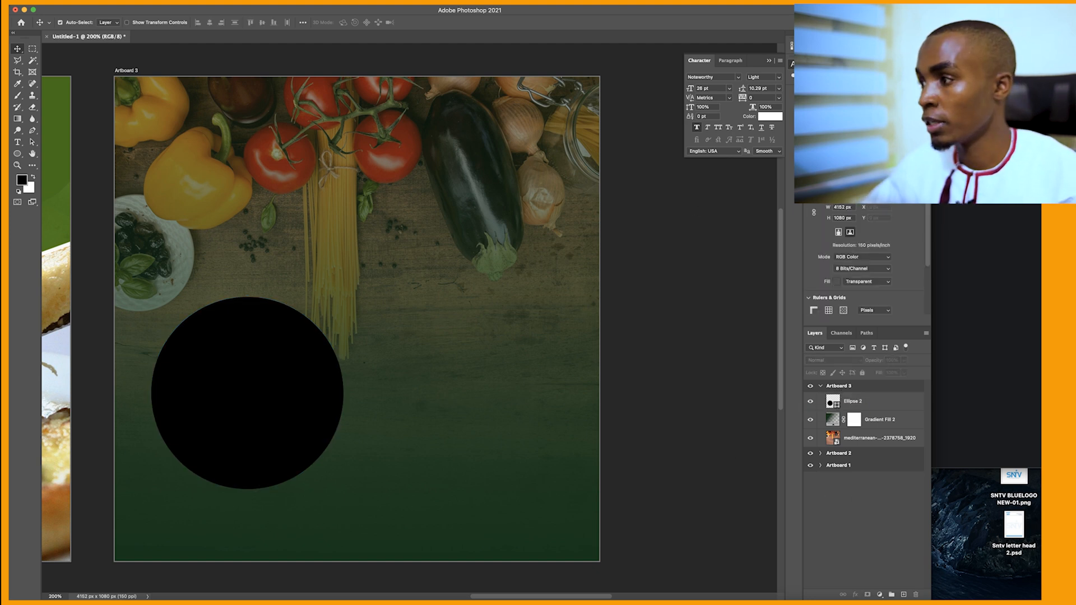
Place the salmon photo directly above the circle layer, scale it to about 616 px wide, and clip it to the circle.
{"action": "left_click", "coordinate": [849, 405]}
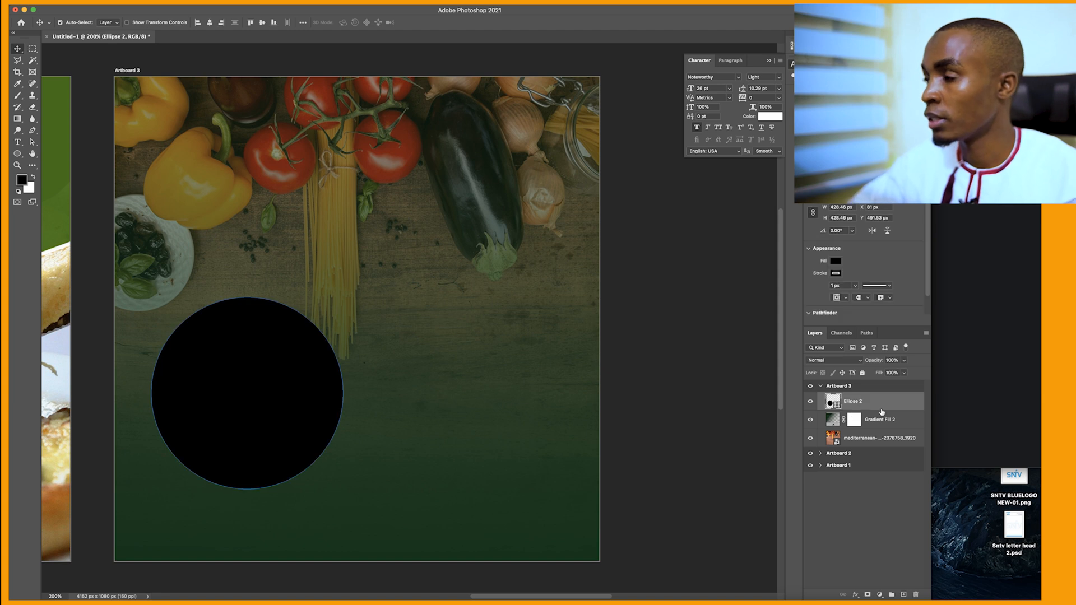
{"action": "left_click", "coordinate": [984, 303]}
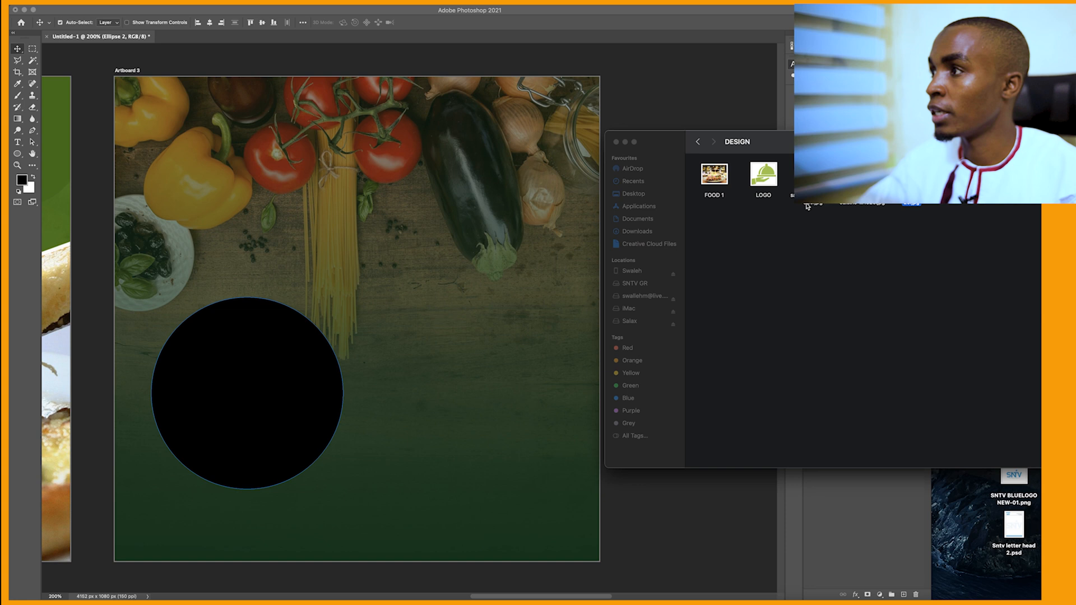
{"action": "left_click", "coordinate": [824, 216]}
{"action": "key", "text": "space"}
{"action": "key", "text": "space"}
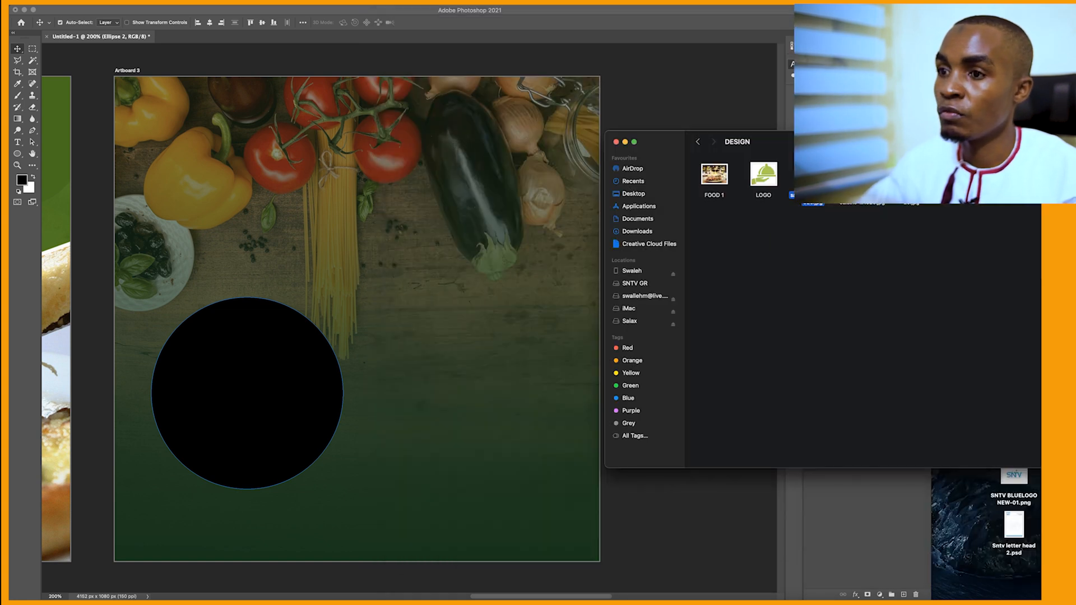
{"action": "left_click_drag", "start_coordinate": [309, 388], "coordinate": [302, 396]}
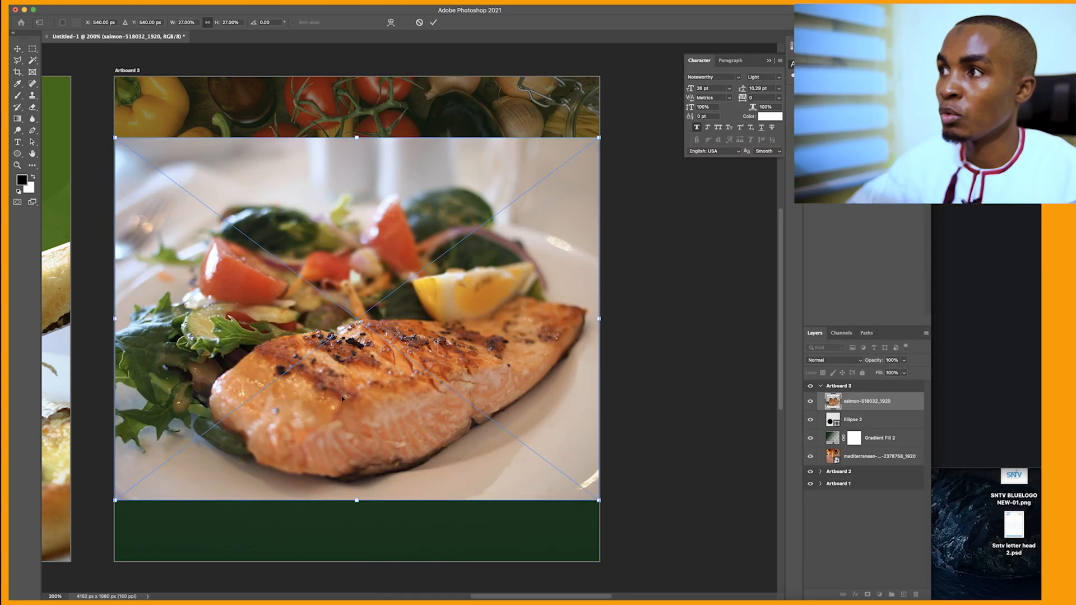
{"action": "left_click_drag", "start_coordinate": [599, 138], "coordinate": [376, 274]}
{"action": "key", "text": "Return"}
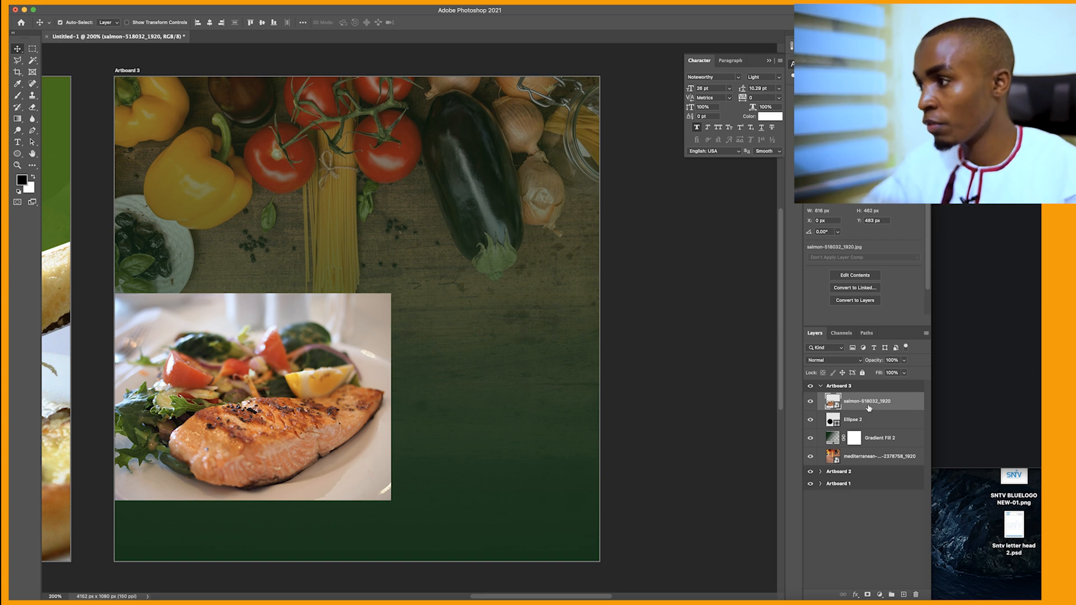
{"action": "right_click", "coordinate": [869, 407]}
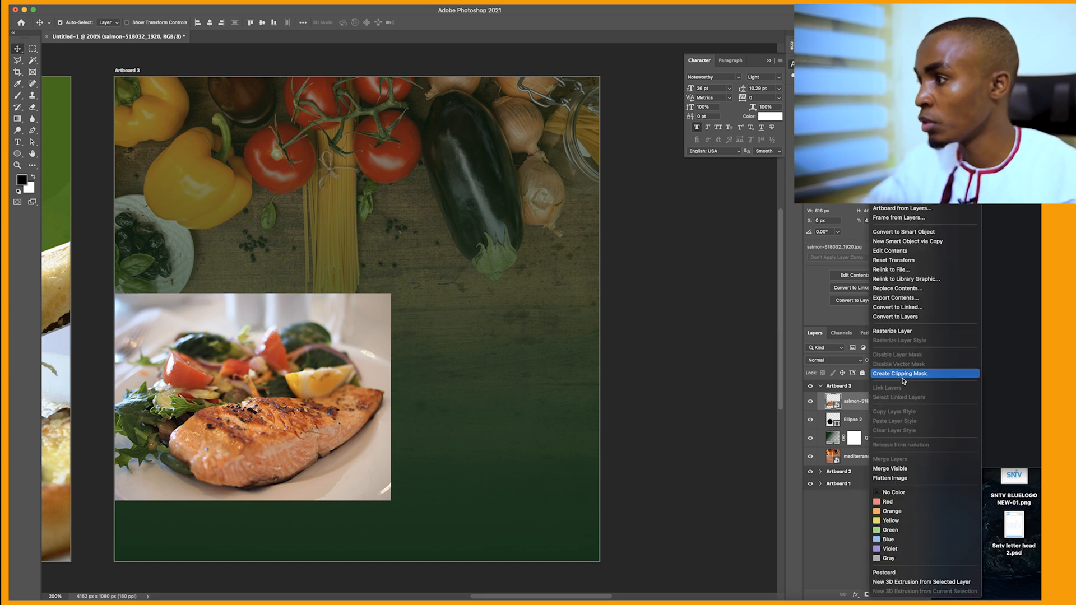
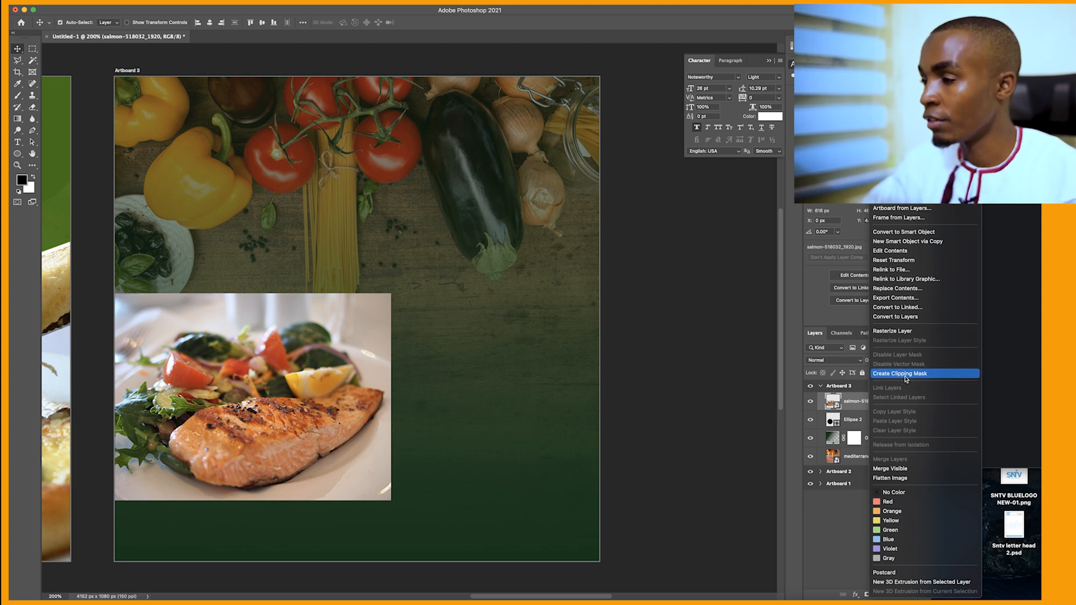
{"action": "left_click", "coordinate": [906, 374]}
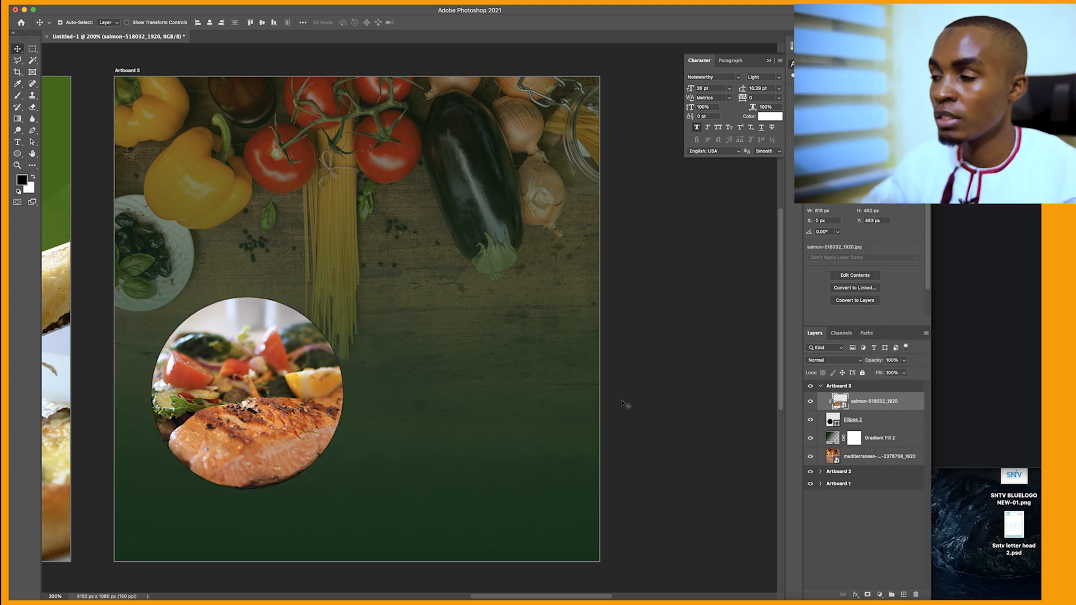
Give the salmon photo's circle a white stroke about 5.54 px wide.
{"action": "left_click", "coordinate": [831, 423]}
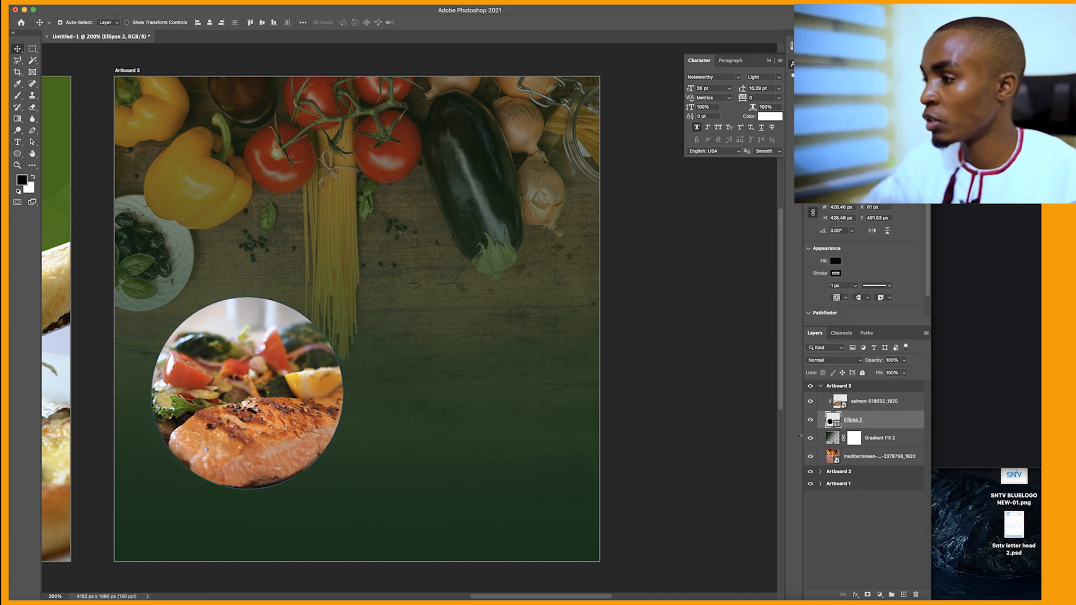
{"action": "left_click", "coordinate": [836, 274]}
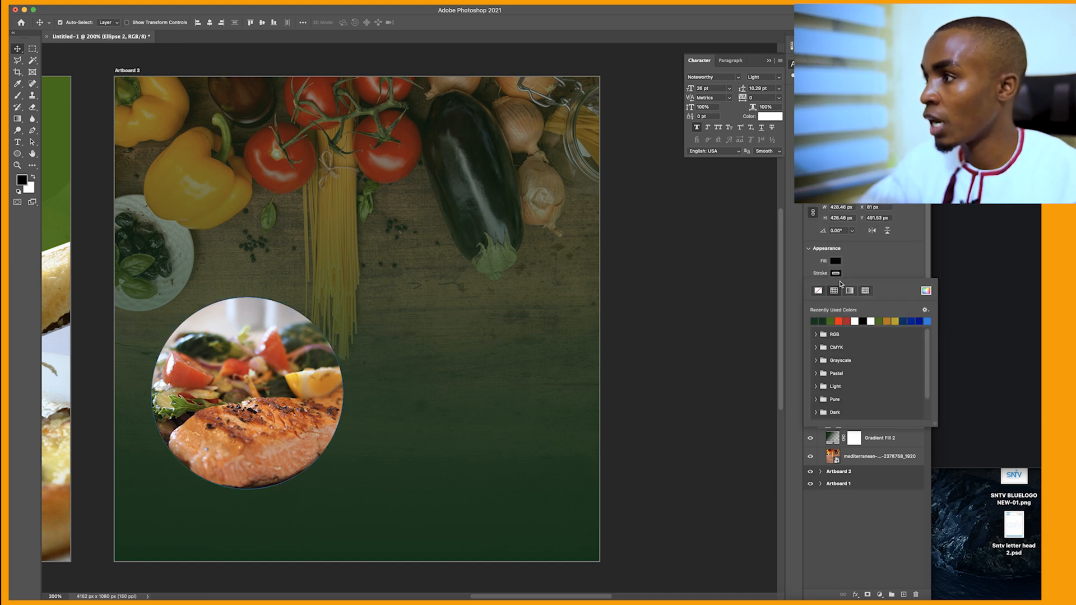
{"action": "left_click", "coordinate": [859, 265]}
{"action": "left_click", "coordinate": [855, 287]}
{"action": "left_click_drag", "start_coordinate": [856, 301], "coordinate": [857, 299]}
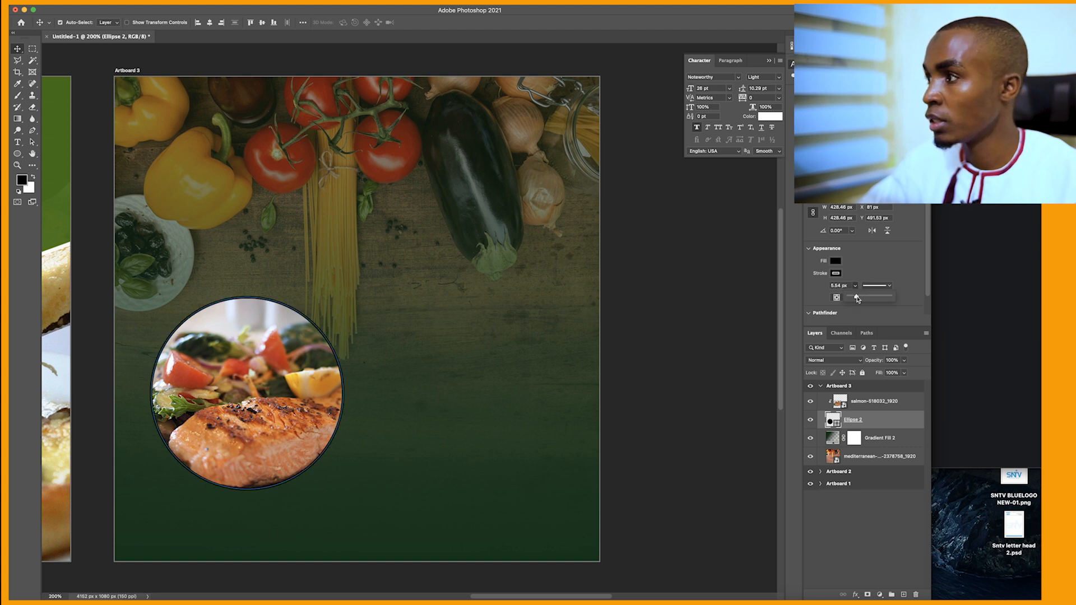
{"action": "left_click", "coordinate": [836, 273]}
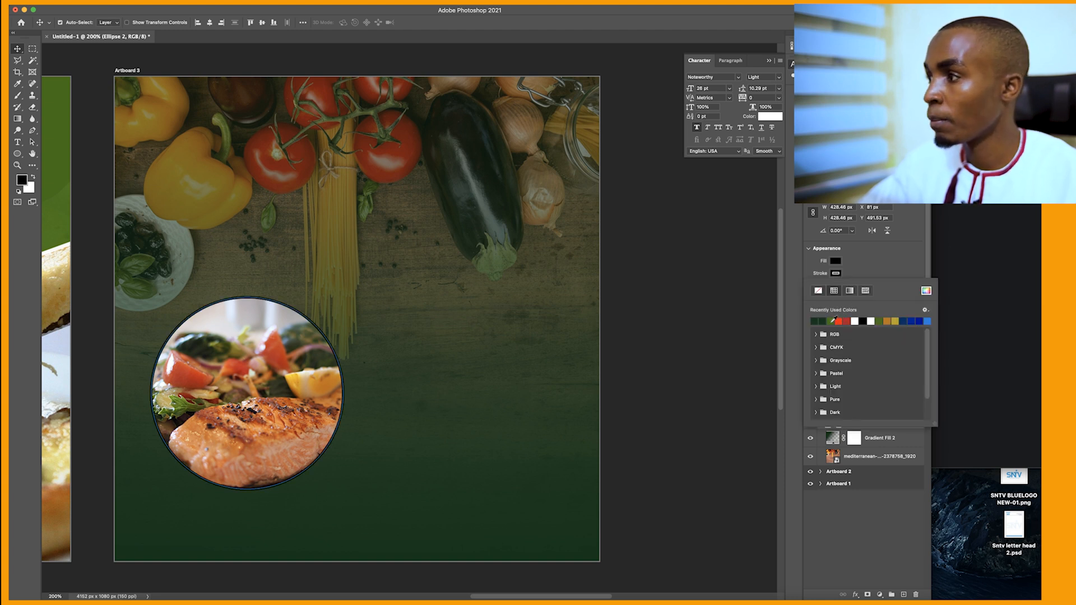
{"action": "left_click", "coordinate": [870, 321]}
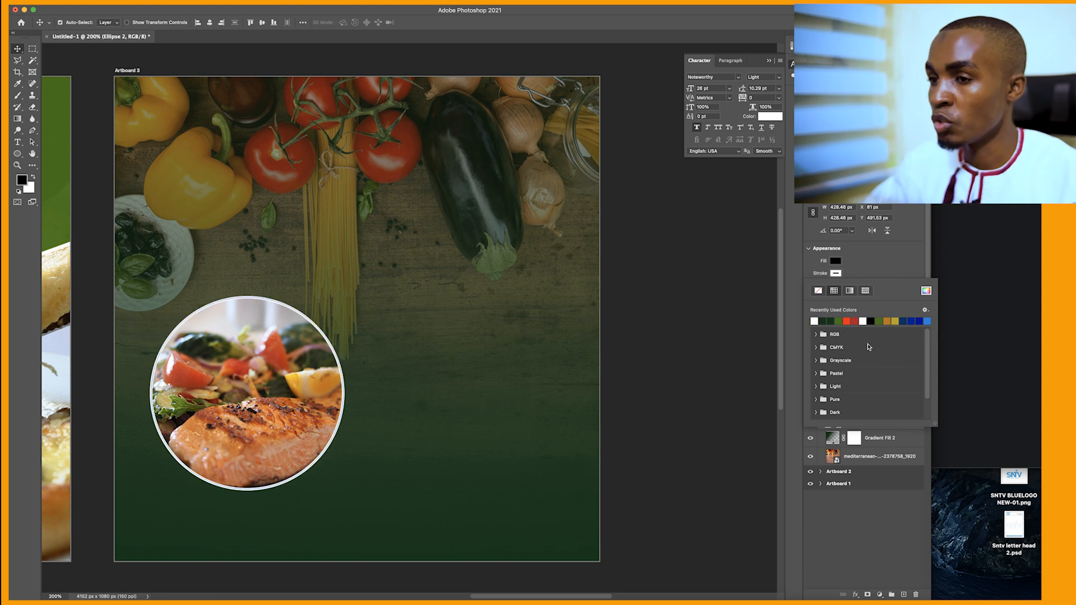
{"action": "left_click", "coordinate": [867, 516]}
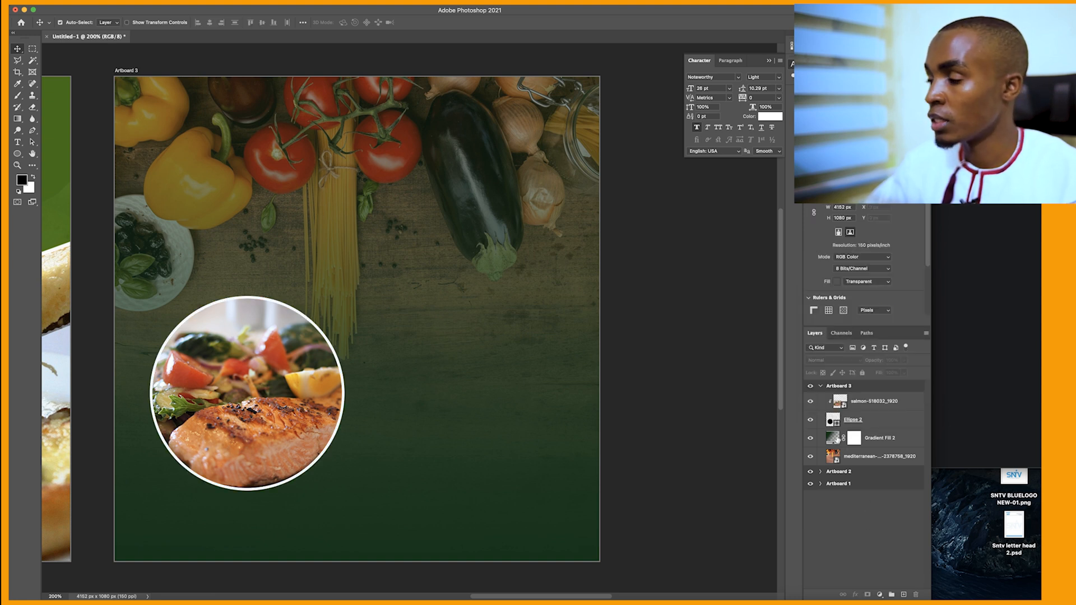
Add a drop shadow to the circle, setting the shadow size to 43 px.
{"action": "left_click", "coordinate": [835, 421]}
{"action": "left_click", "coordinate": [855, 594]}
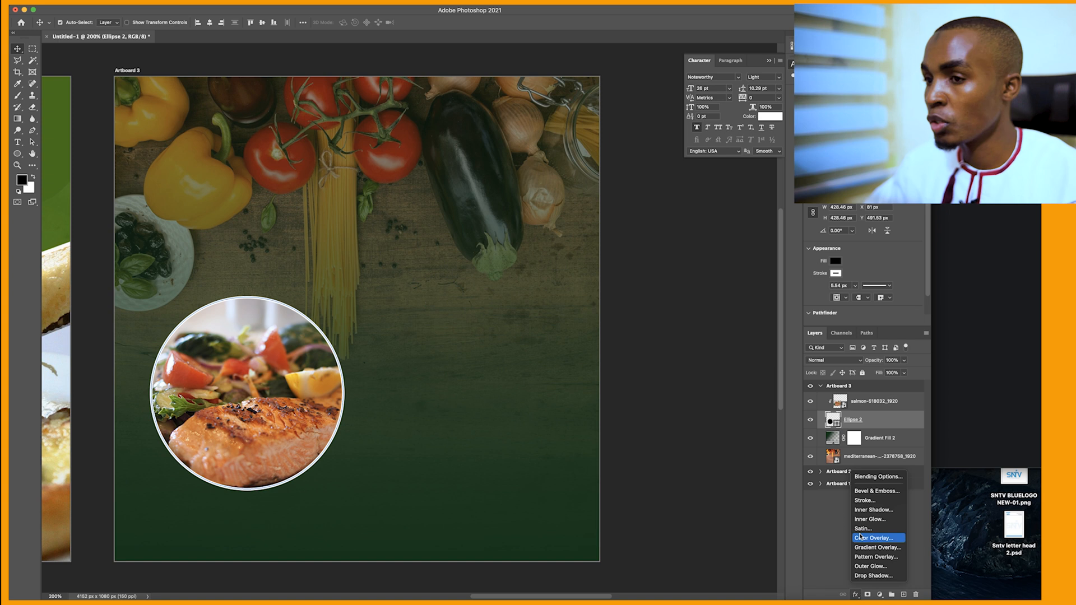
{"action": "left_click", "coordinate": [872, 576]}
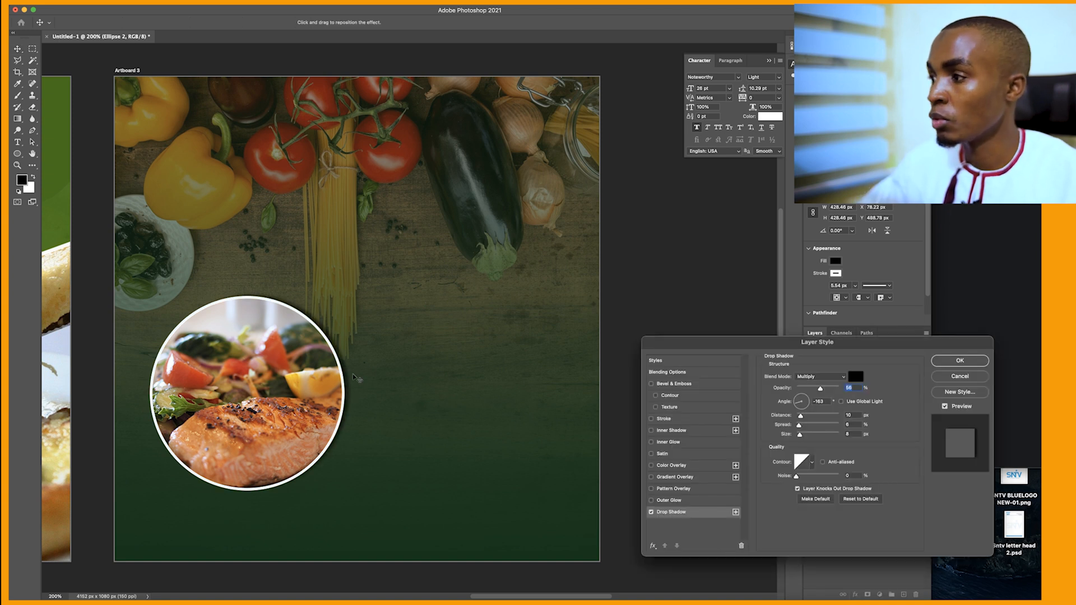
{"action": "left_click_drag", "start_coordinate": [801, 437], "coordinate": [803, 437]}
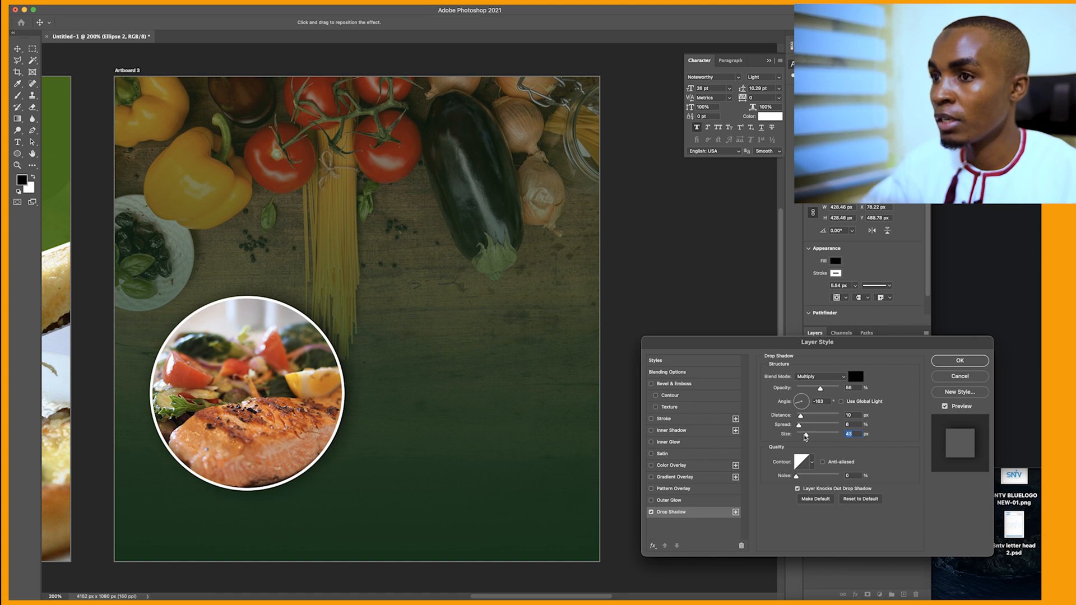
{"action": "left_click", "coordinate": [935, 363]}
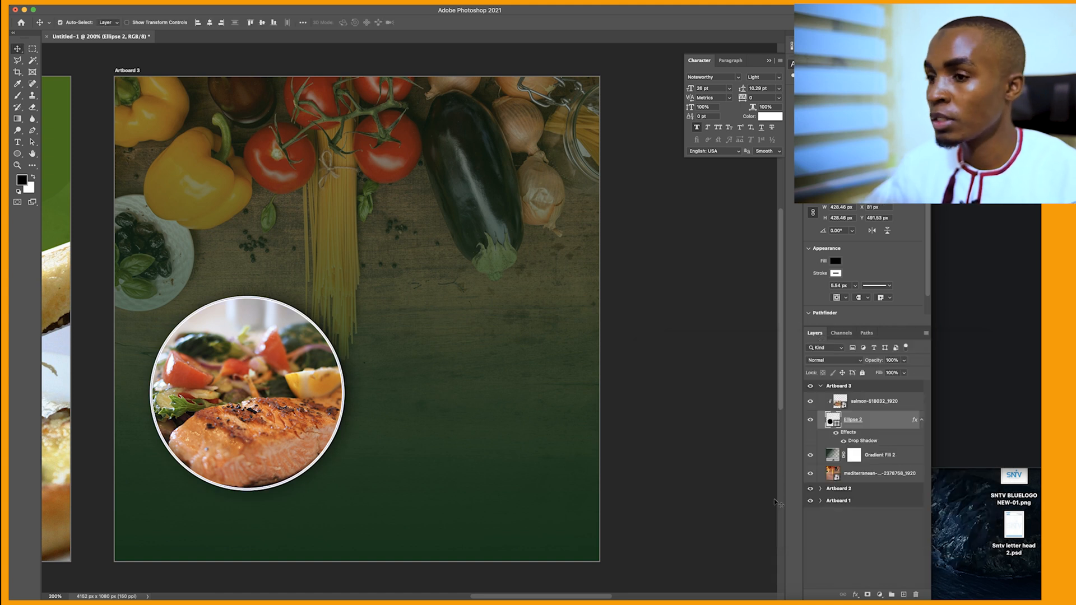
{"action": "left_click", "coordinate": [853, 531]}
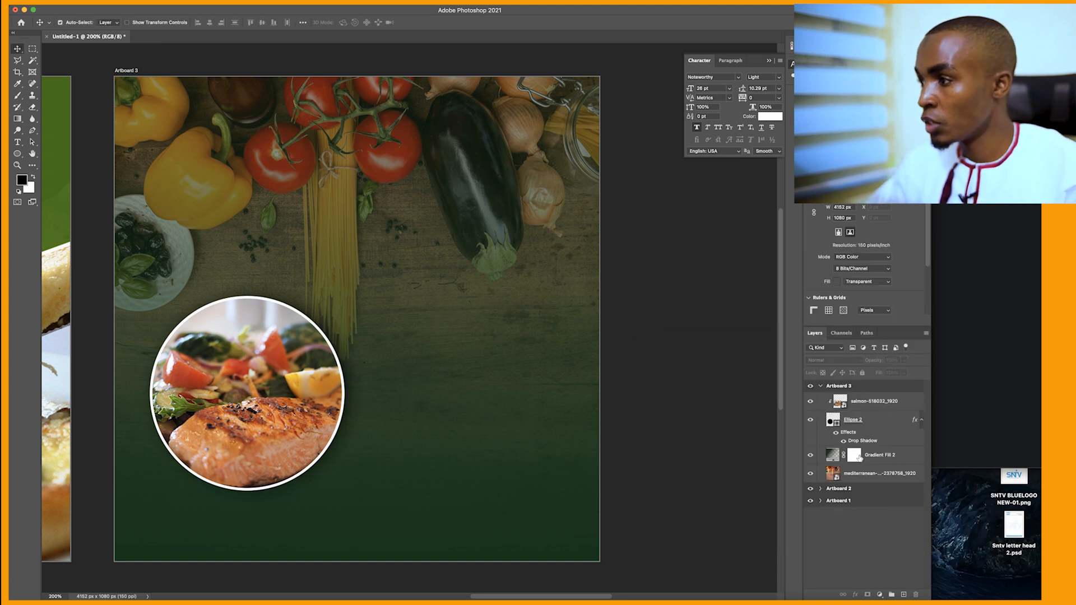
Duplicate the circle with its stroke and shadow beside the salmon circle, at about X 541, Y 492 px.
{"action": "left_click", "coordinate": [857, 424]}
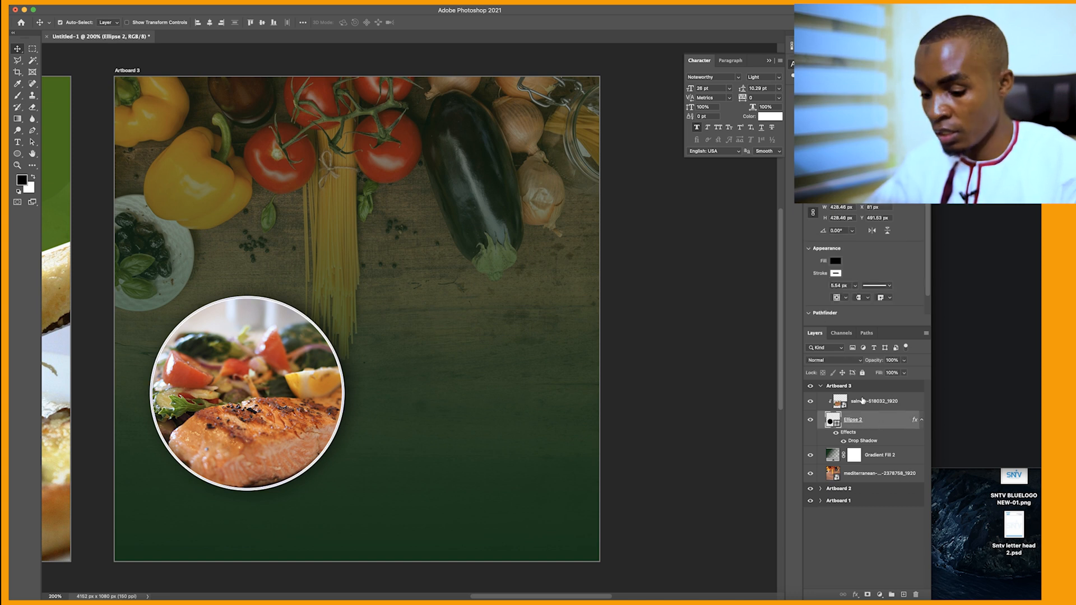
{"action": "left_click_drag", "start_coordinate": [298, 415], "coordinate": [470, 442]}
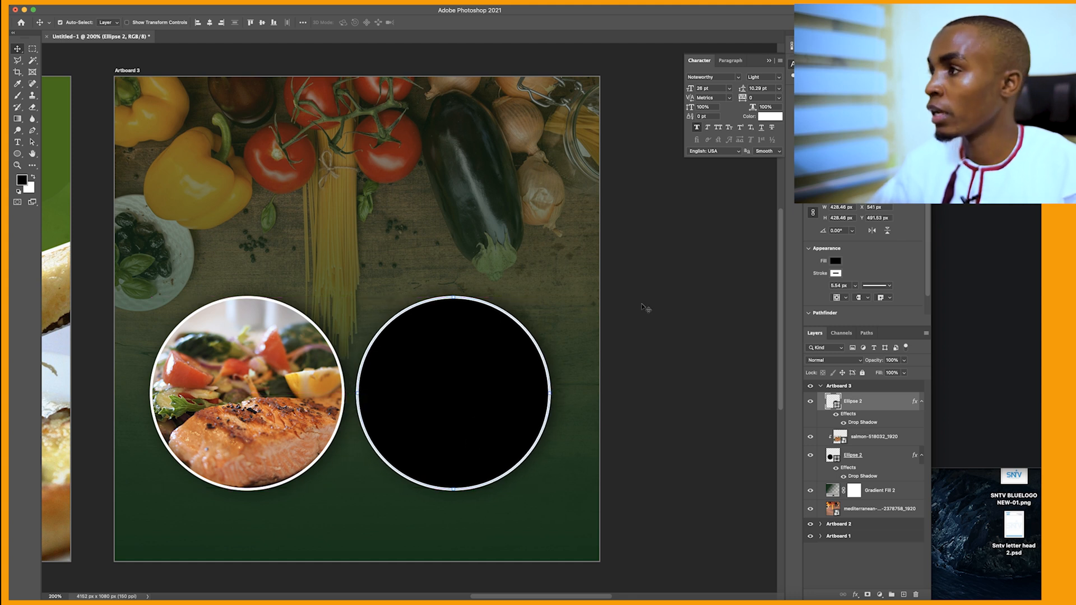
{"action": "left_click", "coordinate": [974, 265]}
{"action": "left_click_drag", "start_coordinate": [720, 179], "coordinate": [468, 385]}
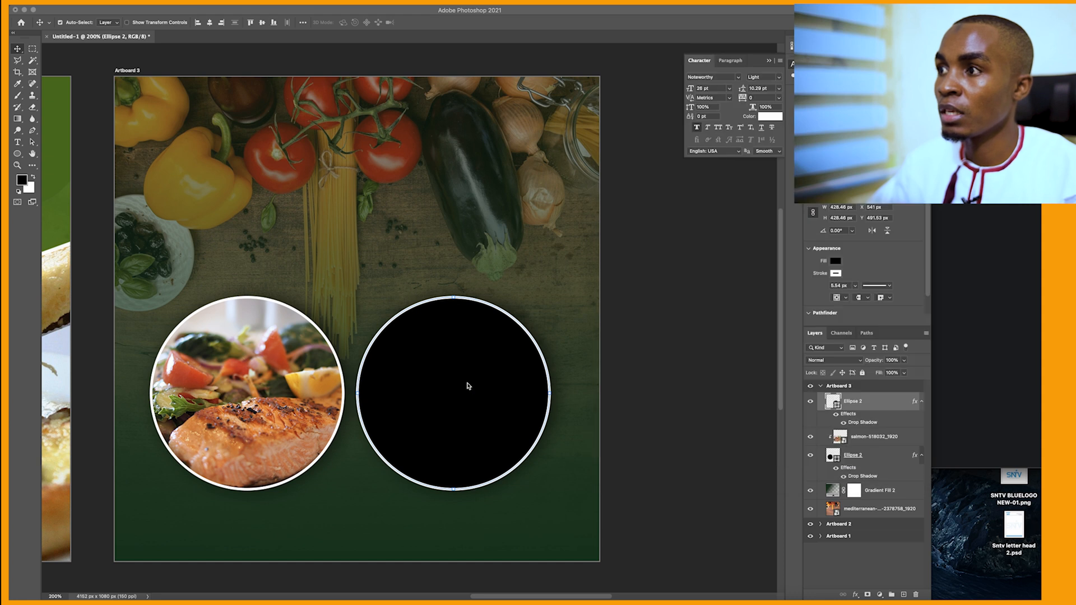
{"action": "left_click", "coordinate": [590, 215]}
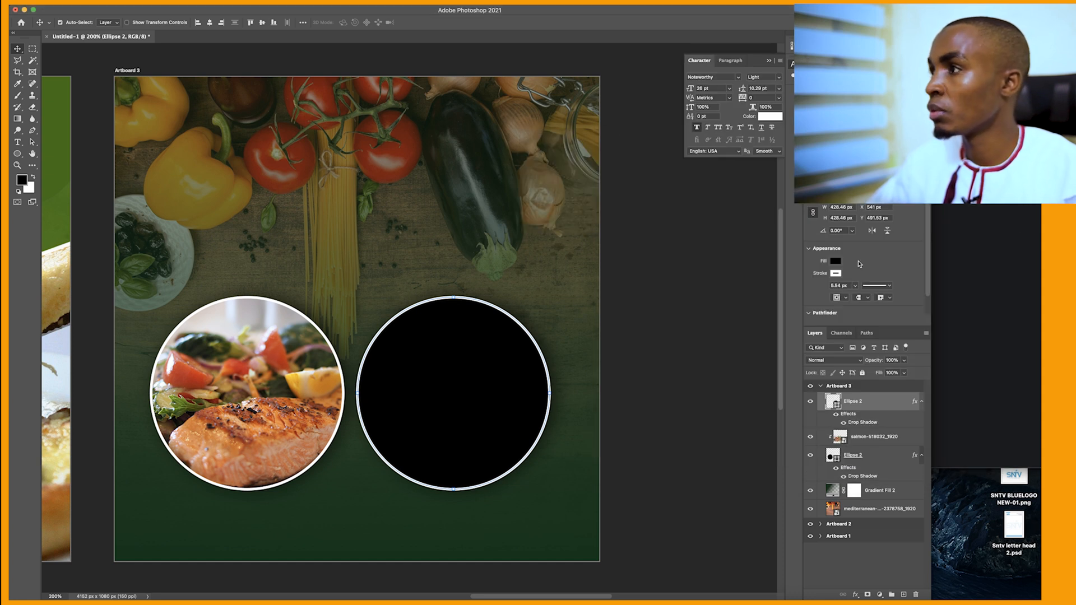
Place the pizza photo above the second circle, scale it to about 802 px wide, and clip it to that circle.
{"action": "left_click", "coordinate": [997, 236]}
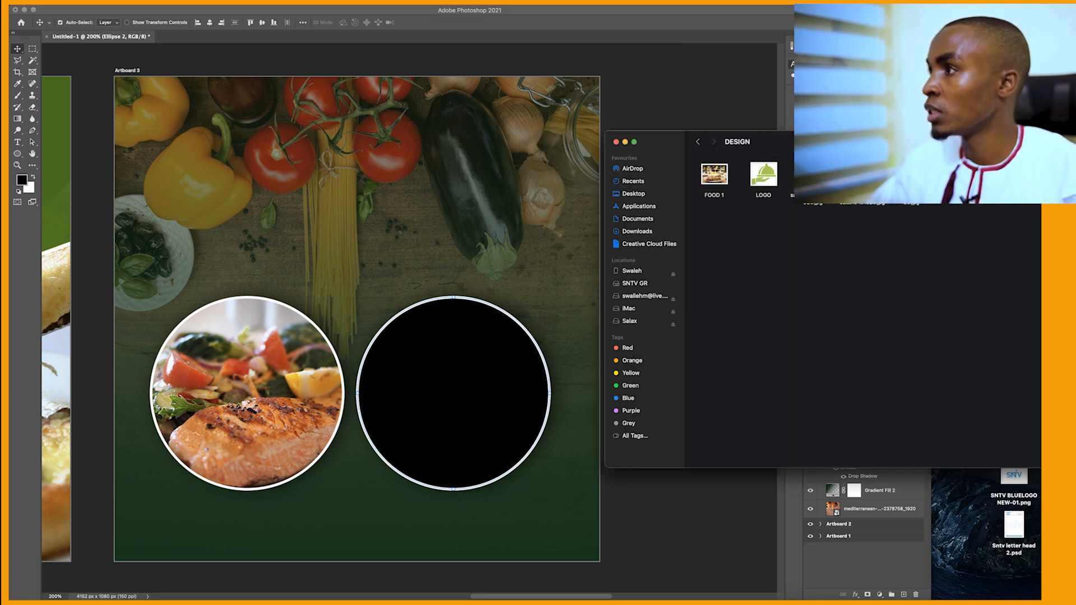
{"action": "left_click_drag", "start_coordinate": [812, 173], "coordinate": [444, 367]}
{"action": "left_click_drag", "start_coordinate": [409, 311], "coordinate": [430, 360]}
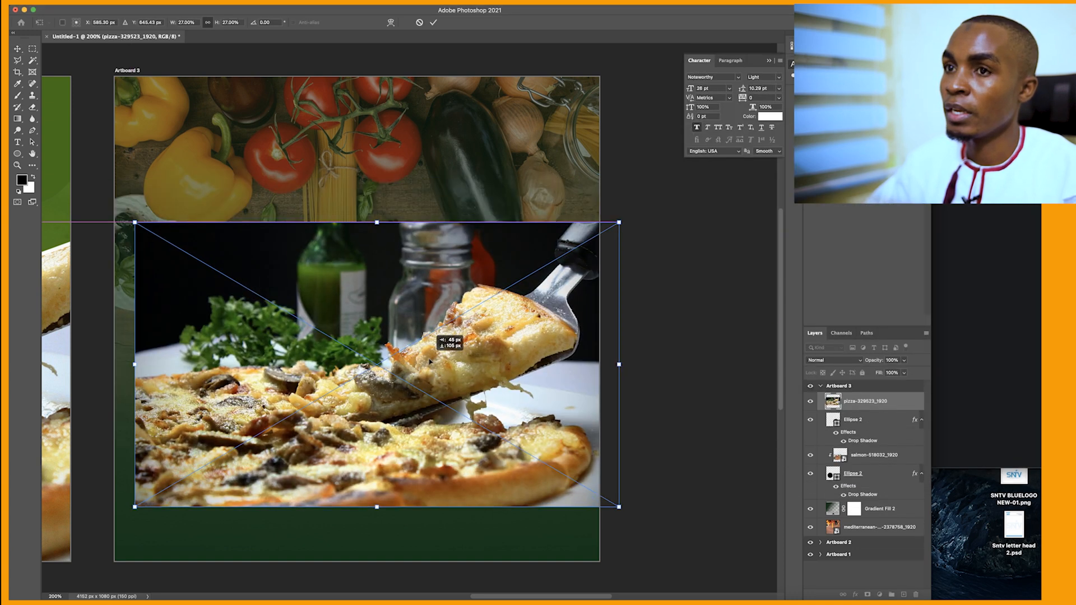
{"action": "left_click_drag", "start_coordinate": [135, 225], "coordinate": [259, 298]}
{"action": "left_click_drag", "start_coordinate": [414, 346], "coordinate": [407, 338]}
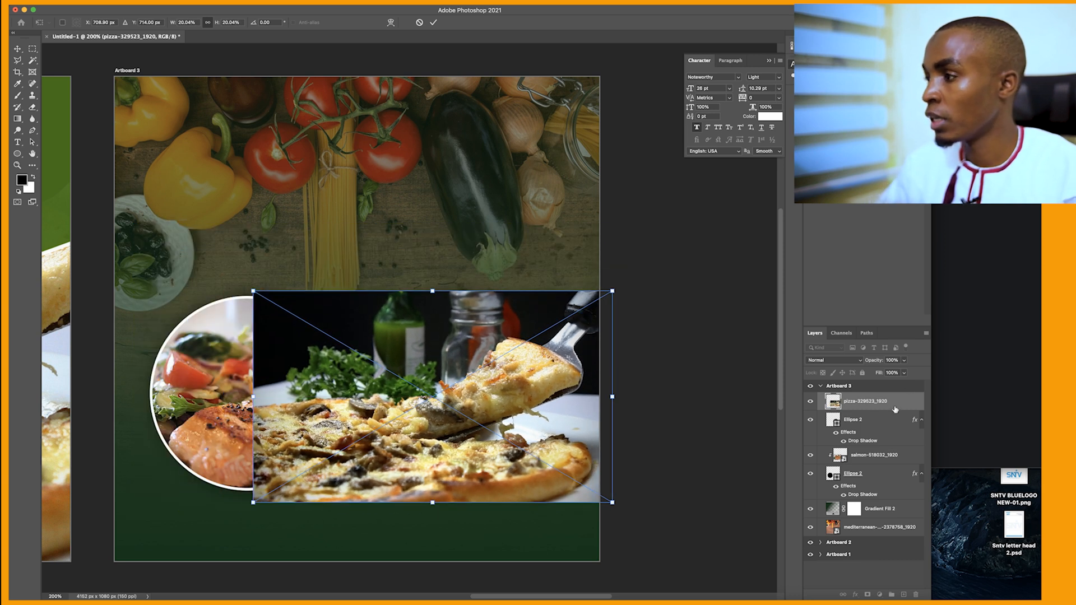
{"action": "right_click", "coordinate": [876, 409]}
{"action": "left_click", "coordinate": [919, 377]}
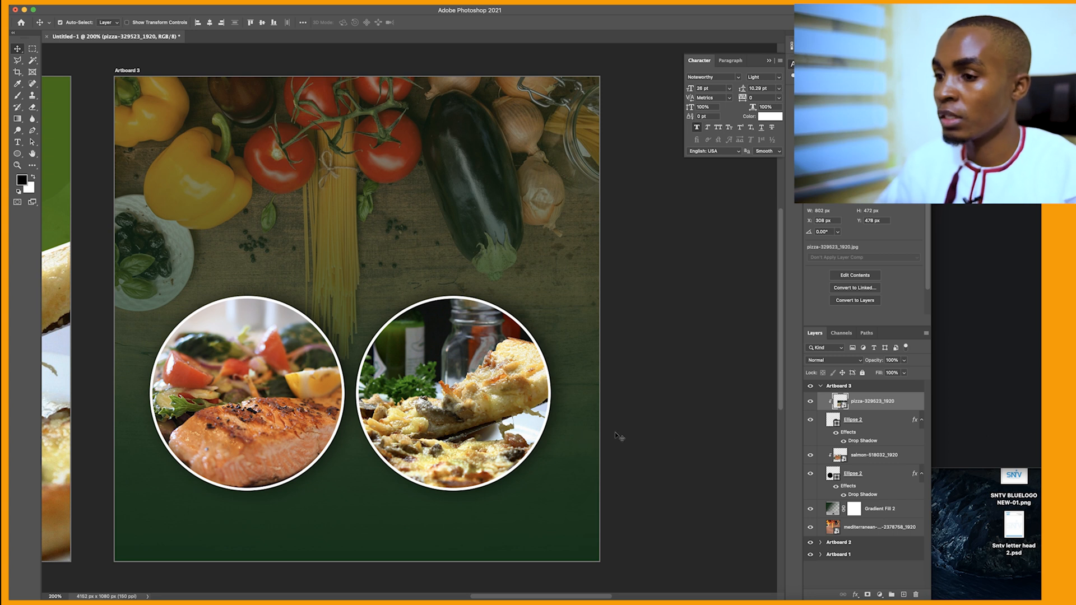
Create a paragraph text box about 641 px wide and 77 px high beneath the two circles.
{"action": "left_click", "coordinate": [17, 141]}
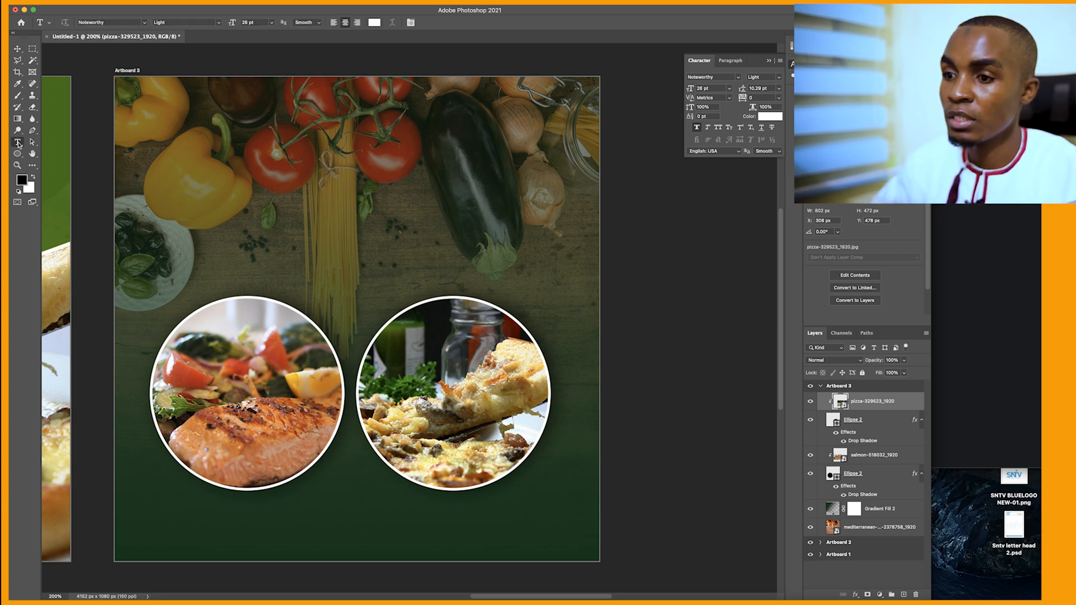
{"action": "left_click_drag", "start_coordinate": [209, 510], "coordinate": [468, 531]}
{"action": "left_click_drag", "start_coordinate": [493, 530], "coordinate": [495, 544]}
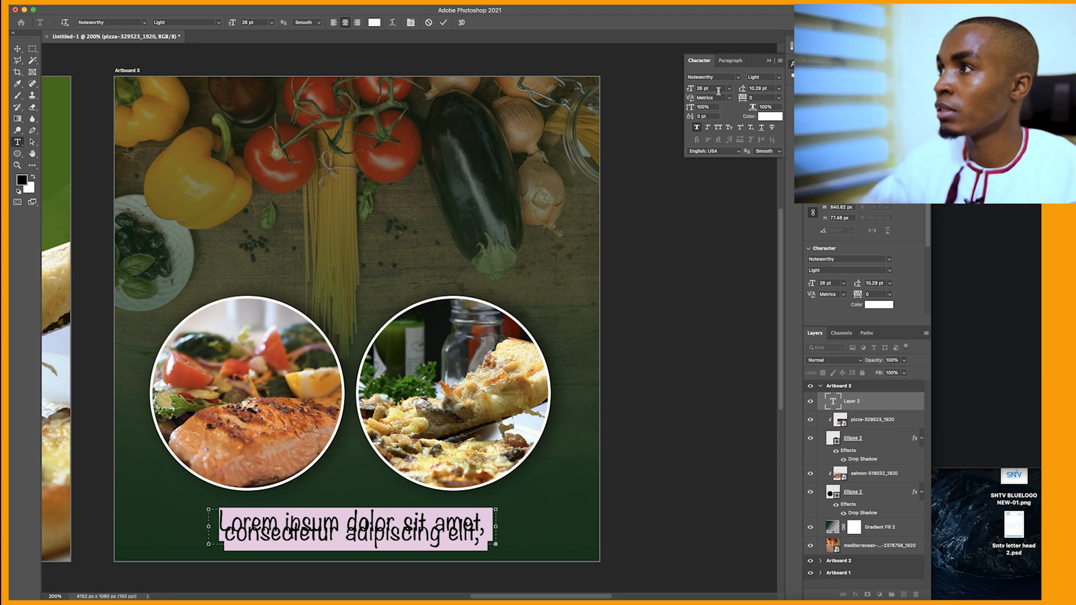
Format the paragraph beneath the circles in Myriad Pro Regular at 8 pt with Auto leading.
{"action": "left_click", "coordinate": [738, 77]}
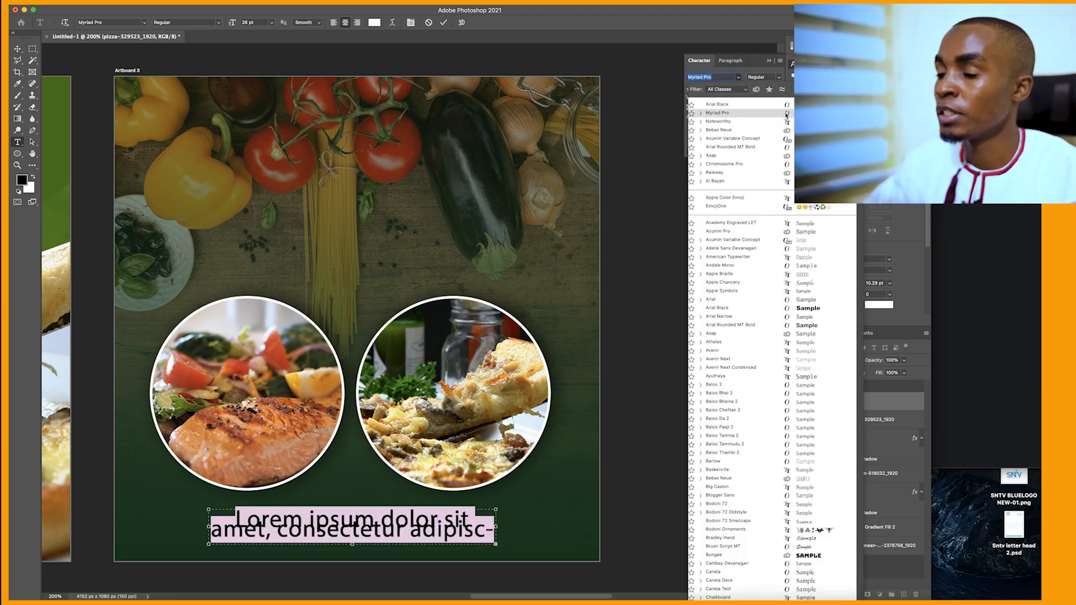
{"action": "left_click", "coordinate": [275, 154]}
{"action": "left_click_drag", "start_coordinate": [691, 89], "coordinate": [680, 94]}
{"action": "left_click", "coordinate": [777, 90]}
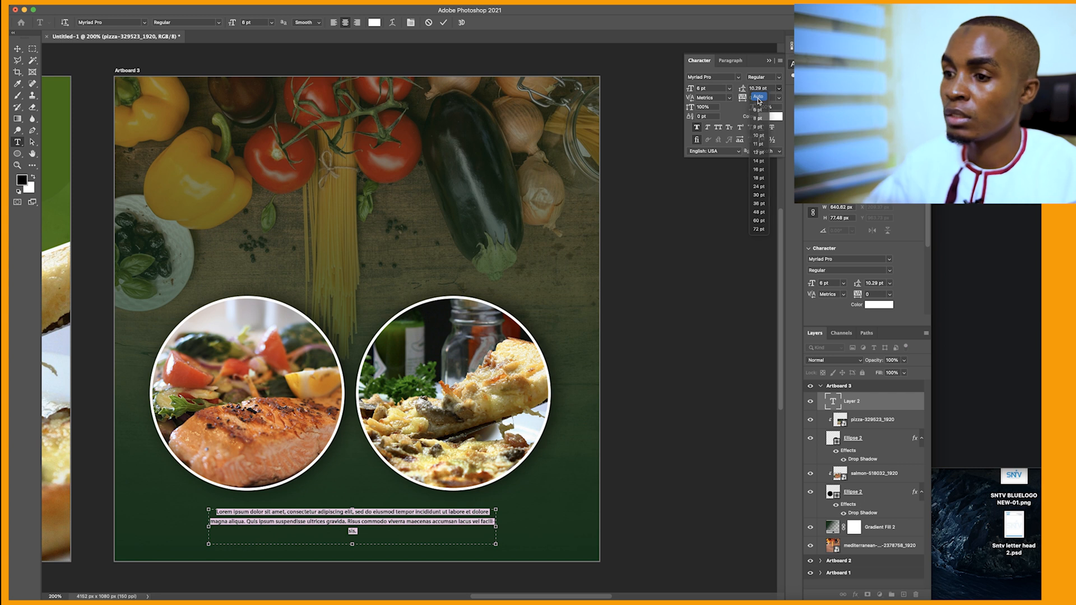
{"action": "left_click", "coordinate": [758, 96]}
{"action": "left_click_drag", "start_coordinate": [694, 93], "coordinate": [694, 93]}
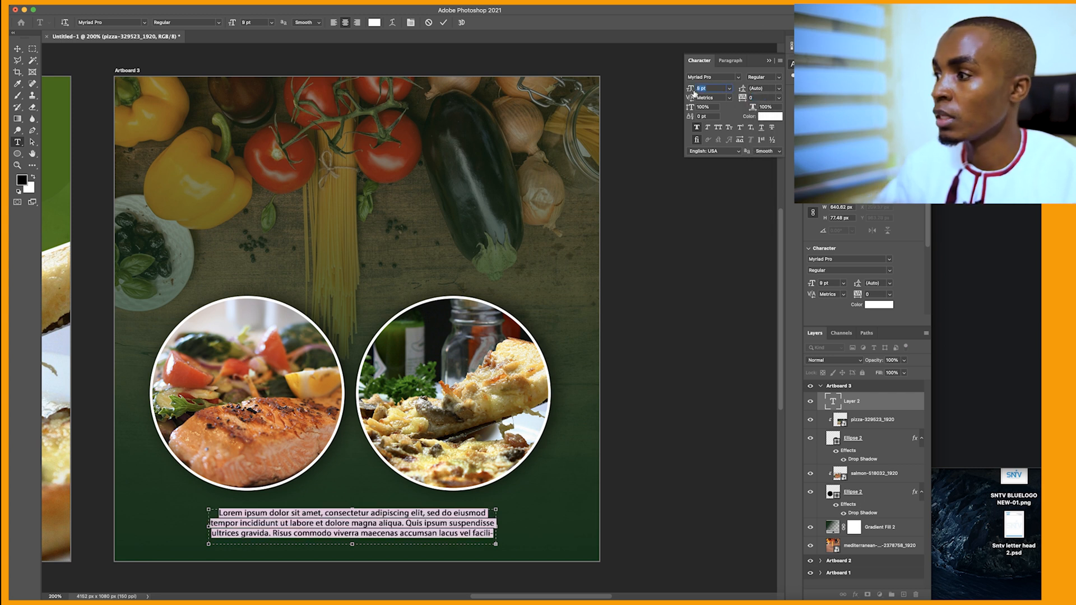
{"action": "left_click_drag", "start_coordinate": [691, 91], "coordinate": [691, 92]}
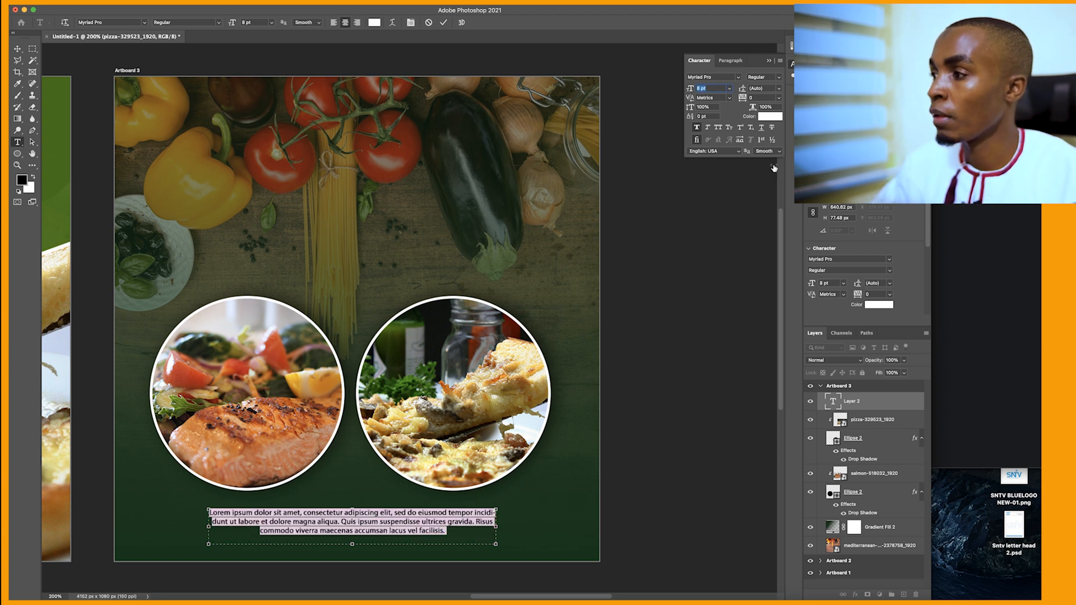
Group both circles with their clipped salmon and pizza photos on Artboard 3 and name the group Products.
{"action": "left_click", "coordinate": [857, 385]}
{"action": "left_click", "coordinate": [821, 387]}
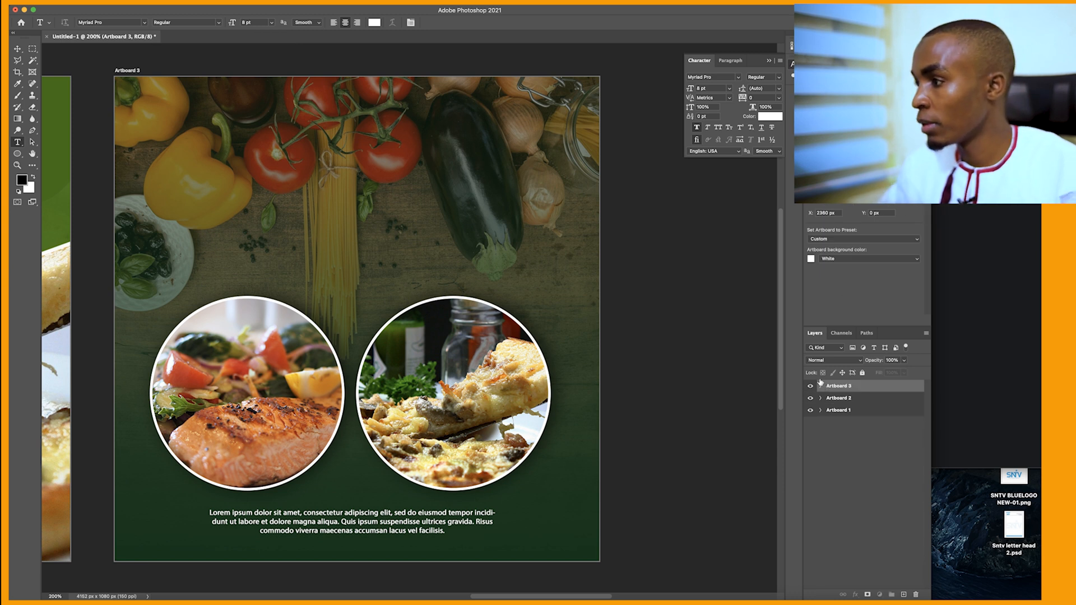
{"action": "left_click", "coordinate": [821, 385]}
{"action": "left_click", "coordinate": [863, 424]}
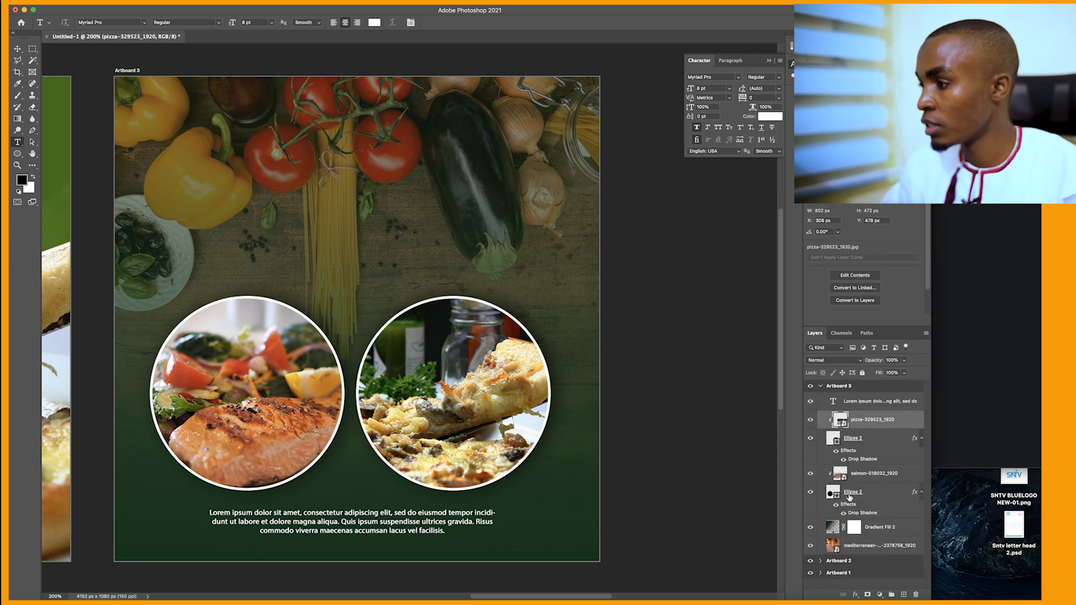
{"action": "left_click", "coordinate": [849, 496], "text": "shift"}
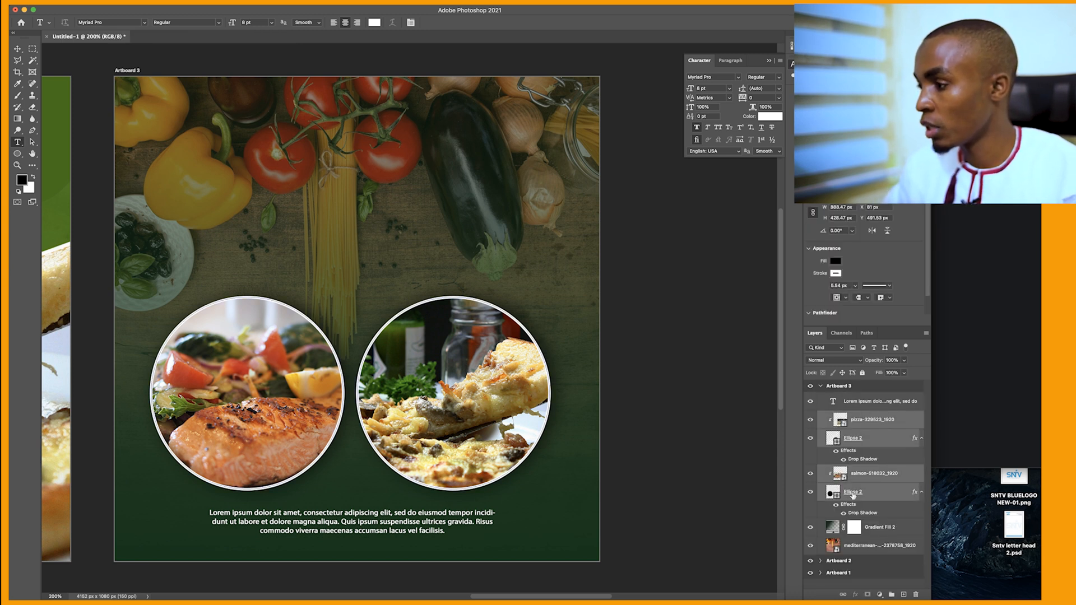
{"action": "left_click", "coordinate": [891, 595]}
{"action": "double_click", "coordinate": [876, 419]}
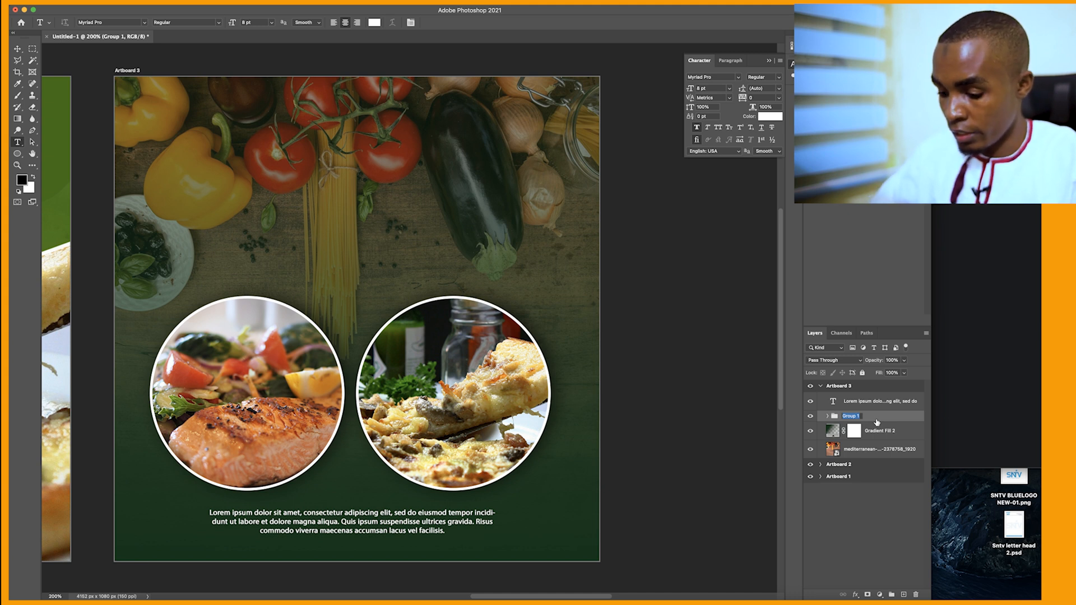
{"action": "type", "text": "Pro"}
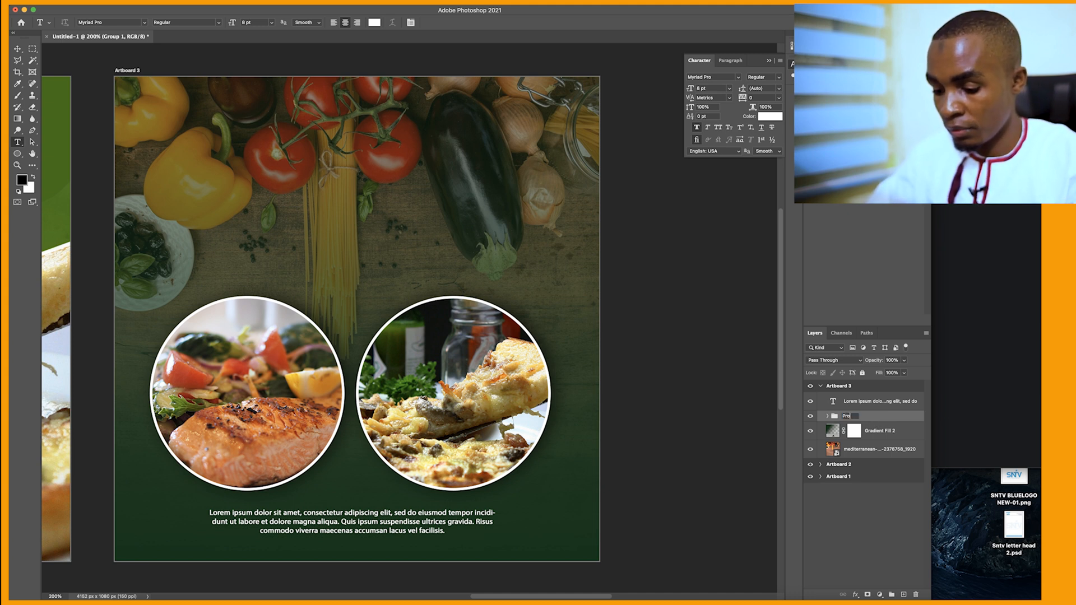
{"action": "type", "text": "ducts"}
{"action": "key", "text": "Return"}
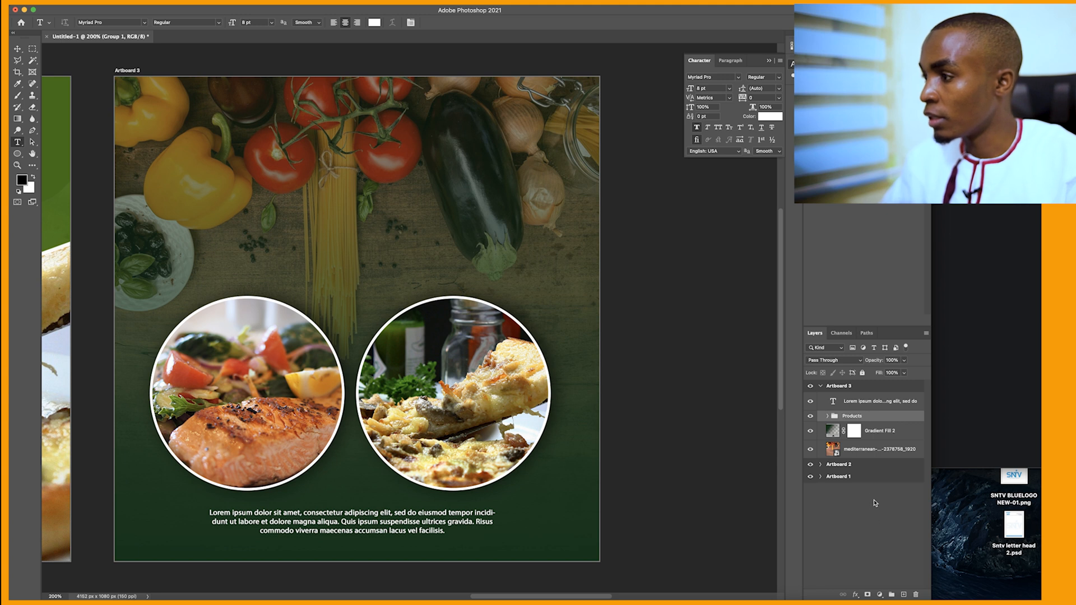
Group Artboard 3's gradient fill and vegetable background photo and name the group BG.
{"action": "left_click", "coordinate": [871, 437]}
{"action": "left_click", "coordinate": [869, 450], "text": "shift"}
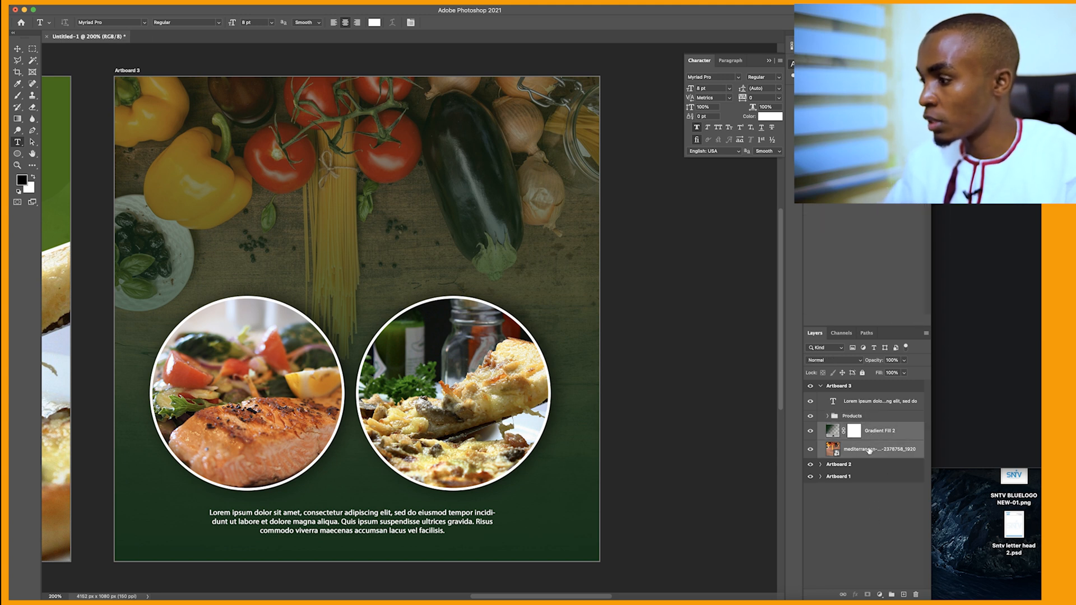
{"action": "left_click", "coordinate": [891, 594]}
{"action": "double_click", "coordinate": [852, 428]}
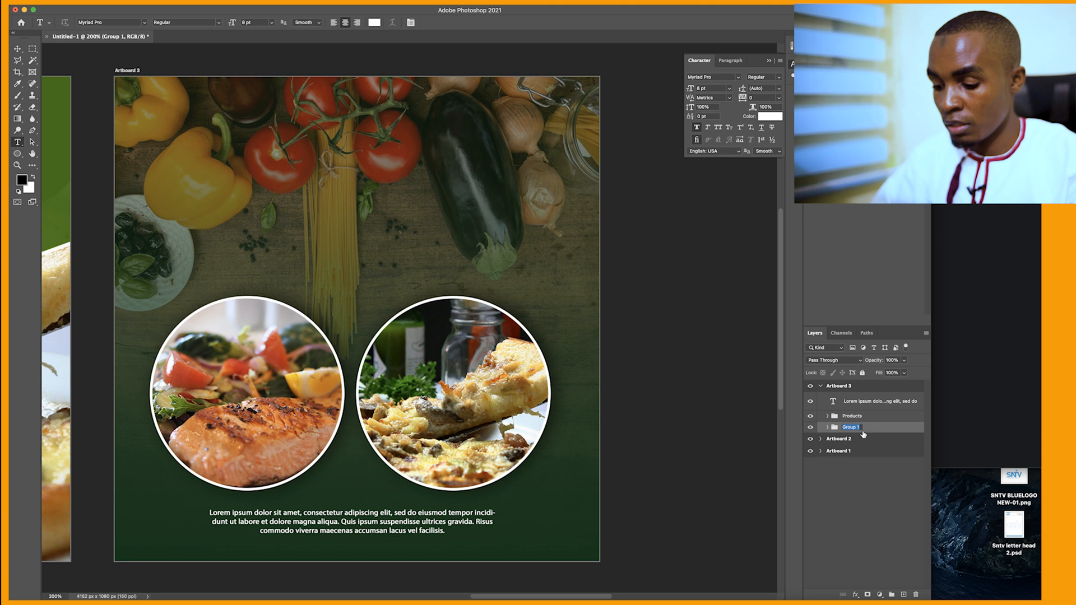
{"action": "type", "text": "BG"}
{"action": "key", "text": "Return"}
{"action": "left_click", "coordinate": [855, 402]}
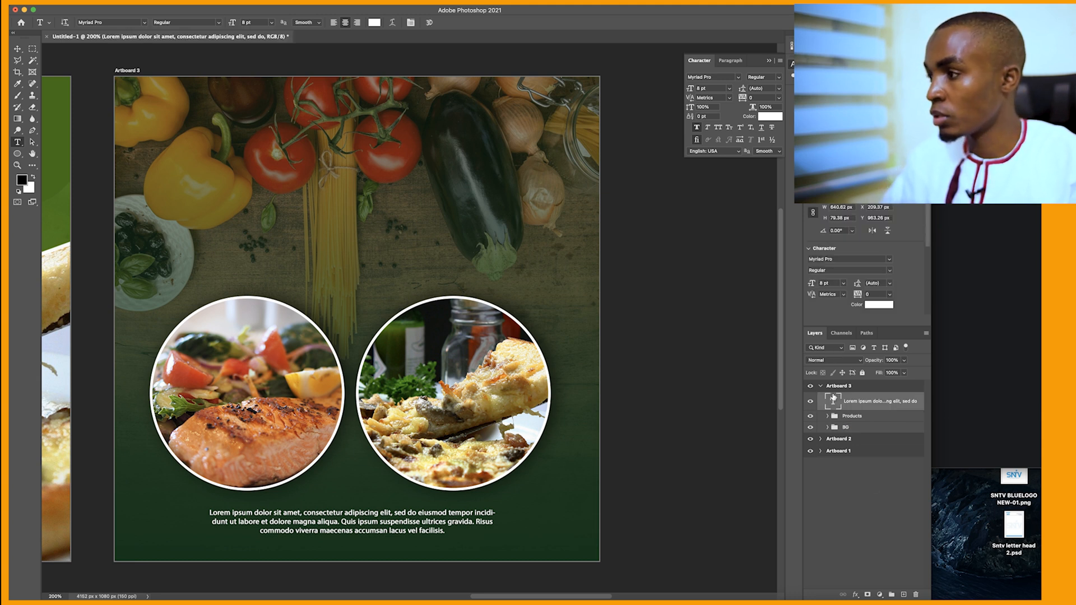
Check how Artboard 1's layers are organised, and collapse the text effects and the Promo group in Artboard 2.
{"action": "left_click", "coordinate": [821, 387]}
{"action": "left_click", "coordinate": [821, 411]}
{"action": "left_click", "coordinate": [821, 411]}
{"action": "left_click", "coordinate": [821, 411]}
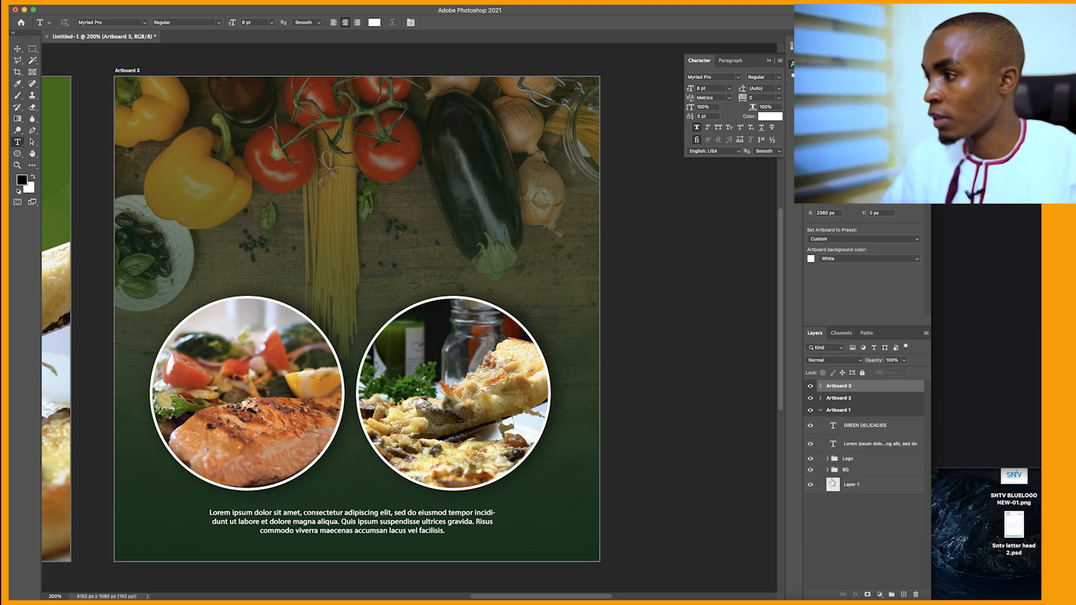
{"action": "left_click", "coordinate": [821, 411]}
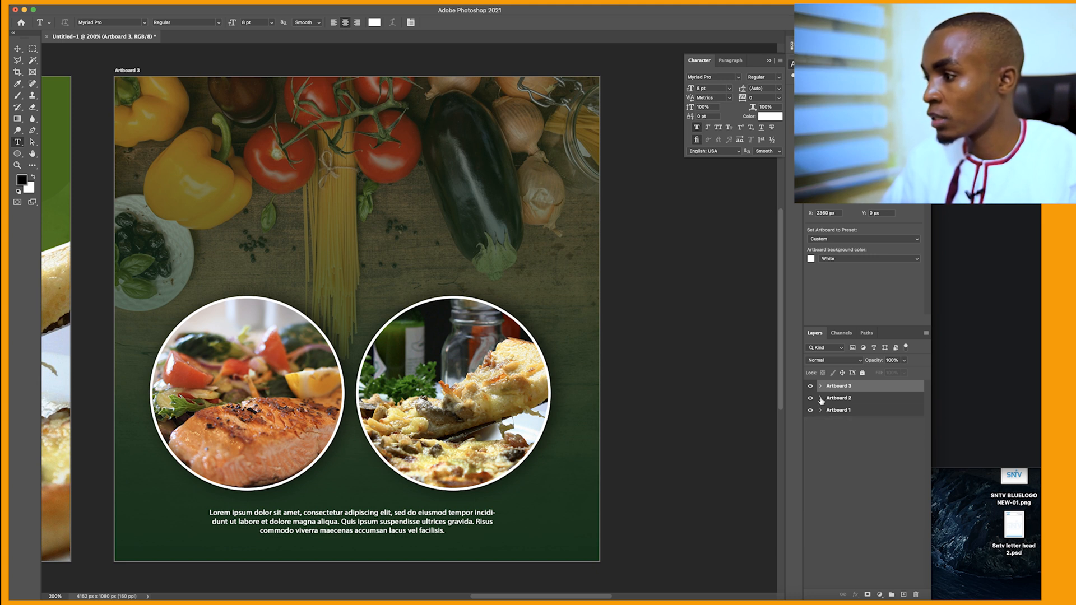
{"action": "left_click", "coordinate": [821, 399]}
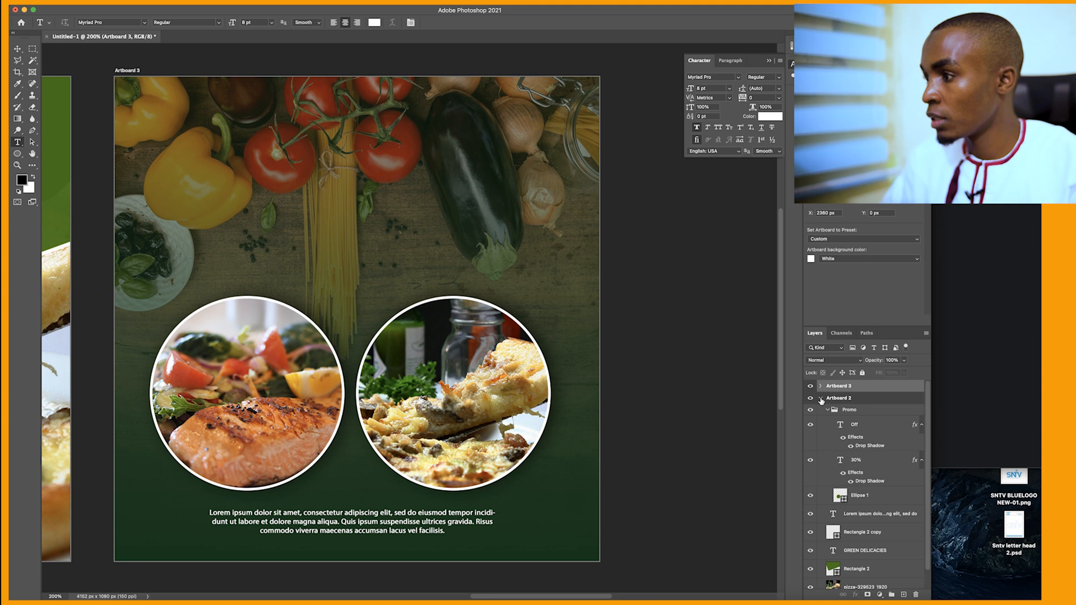
{"action": "left_click", "coordinate": [922, 426]}
{"action": "left_click", "coordinate": [921, 443]}
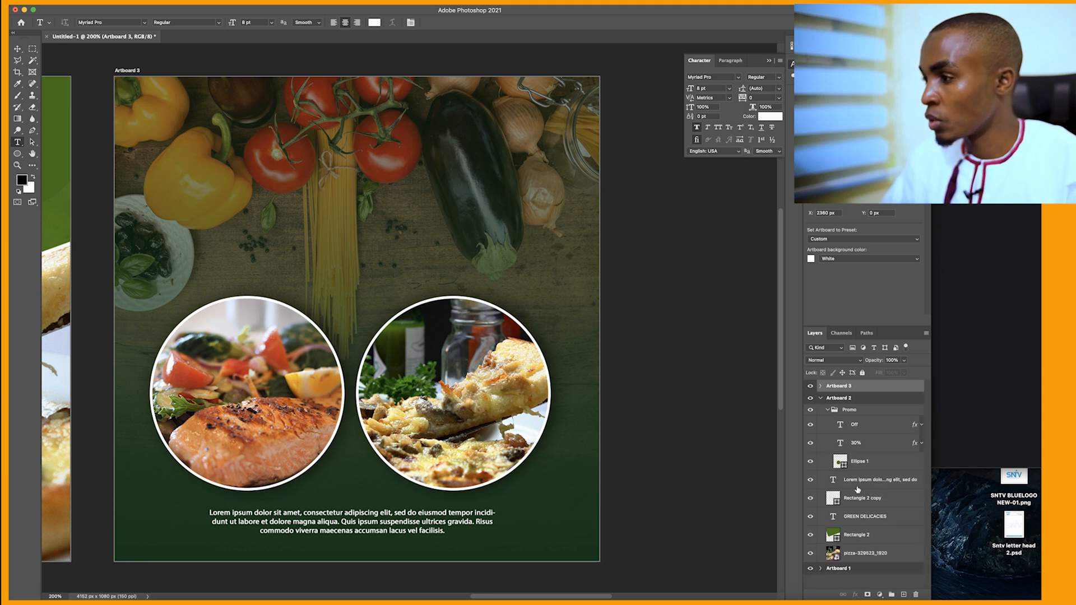
{"action": "left_click", "coordinate": [833, 465]}
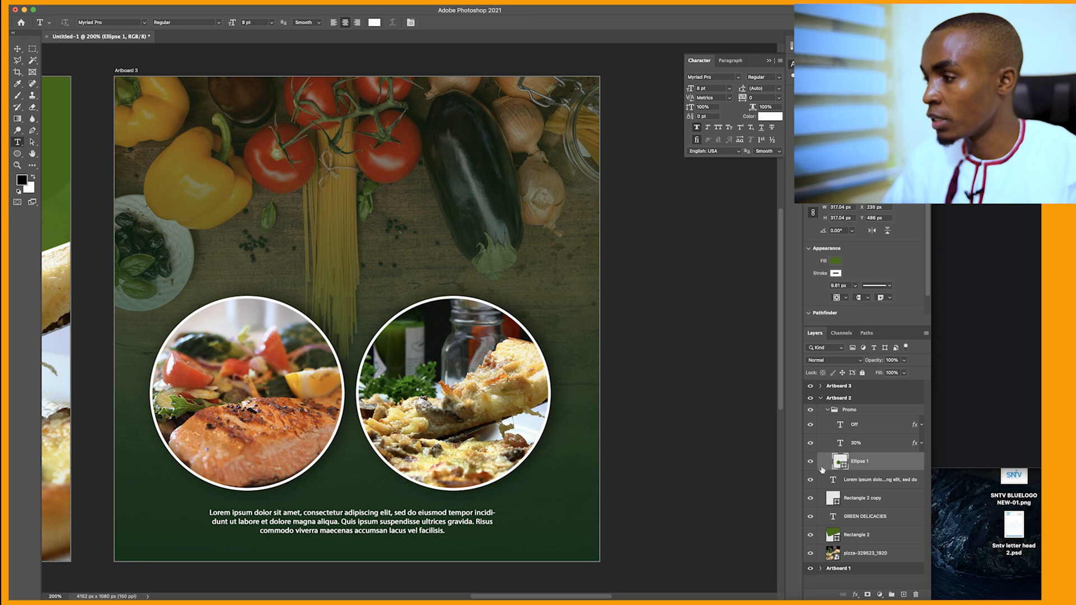
{"action": "left_click", "coordinate": [827, 410]}
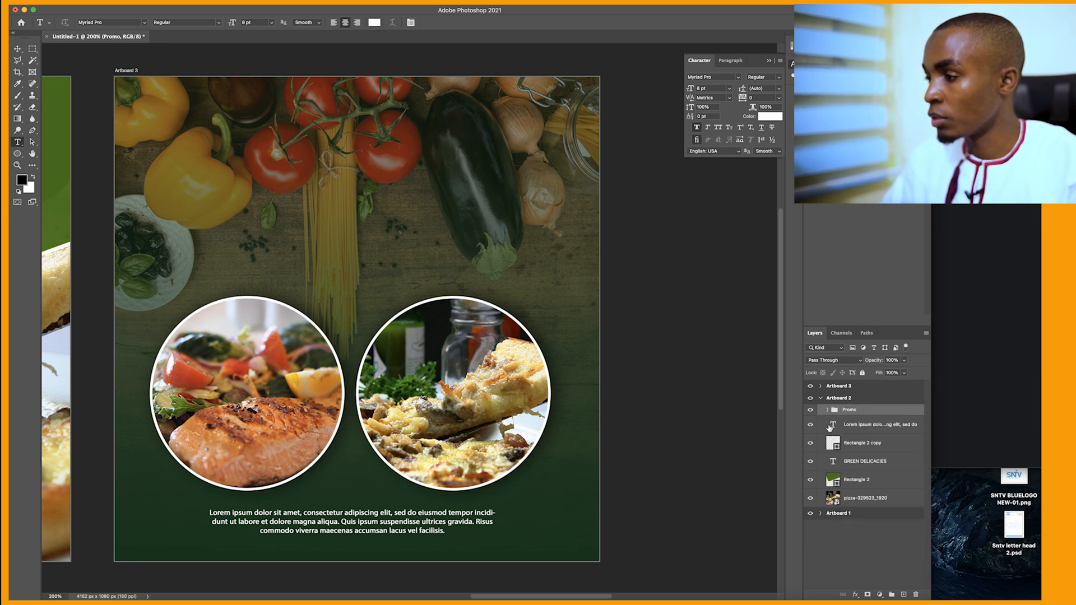
Group Artboard 2's green Rectangle 2 and pizza photo and name the group BG.
{"action": "left_click", "coordinate": [860, 481]}
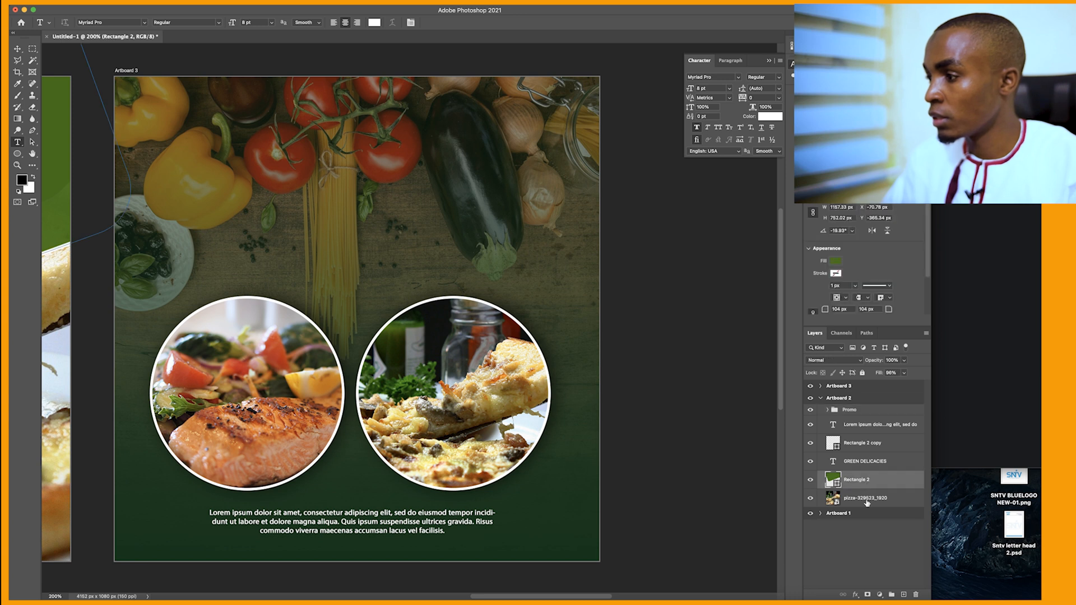
{"action": "left_click", "coordinate": [866, 501], "text": "shift"}
{"action": "right_click", "coordinate": [868, 482]}
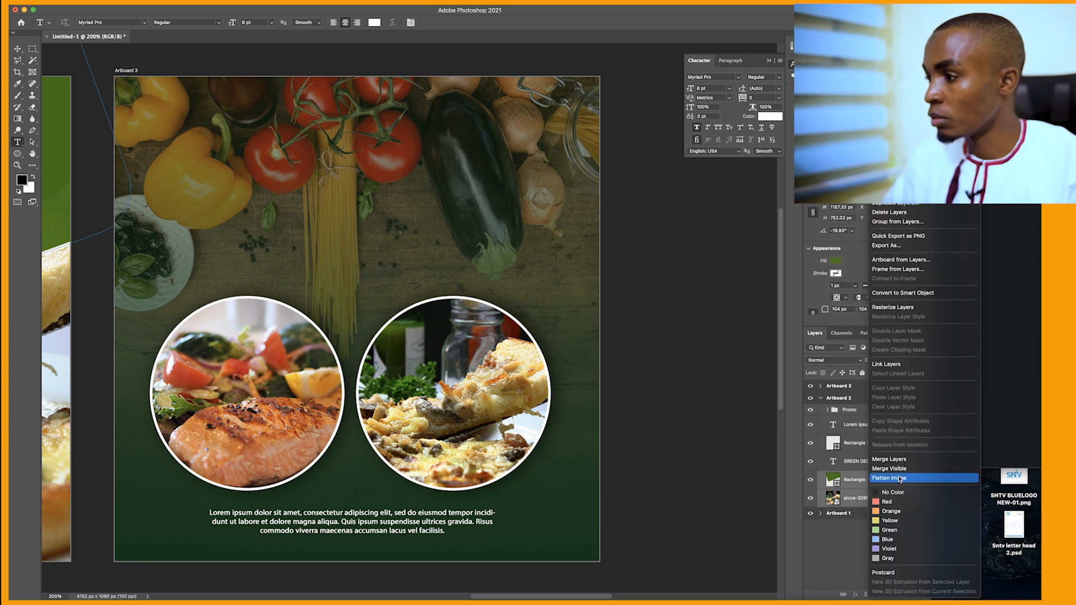
{"action": "key", "text": "Escape"}
{"action": "left_click", "coordinate": [892, 594]}
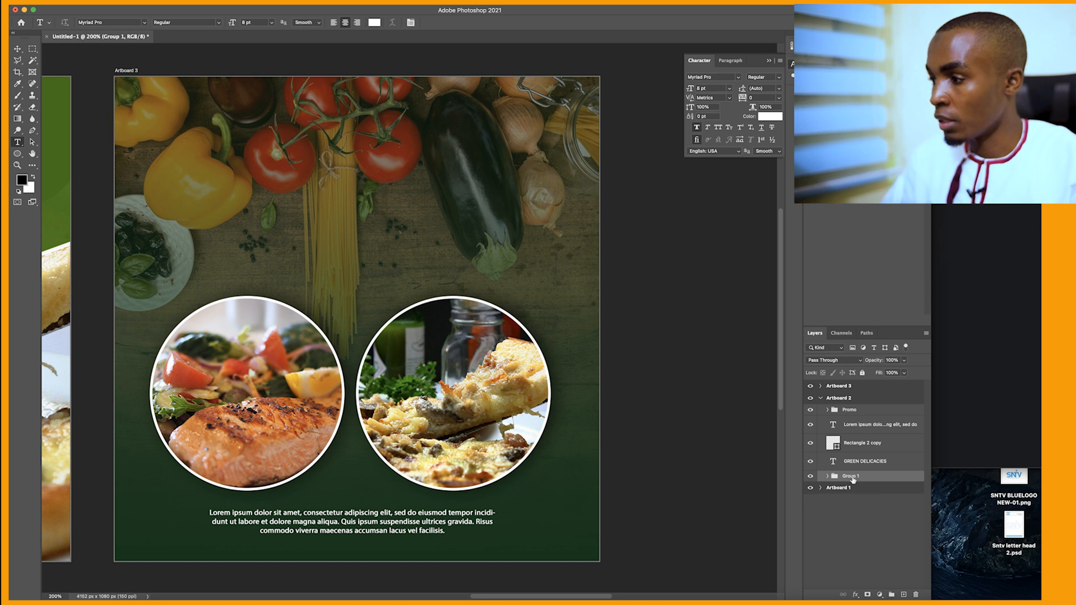
{"action": "double_click", "coordinate": [850, 476]}
{"action": "type", "text": "G"}
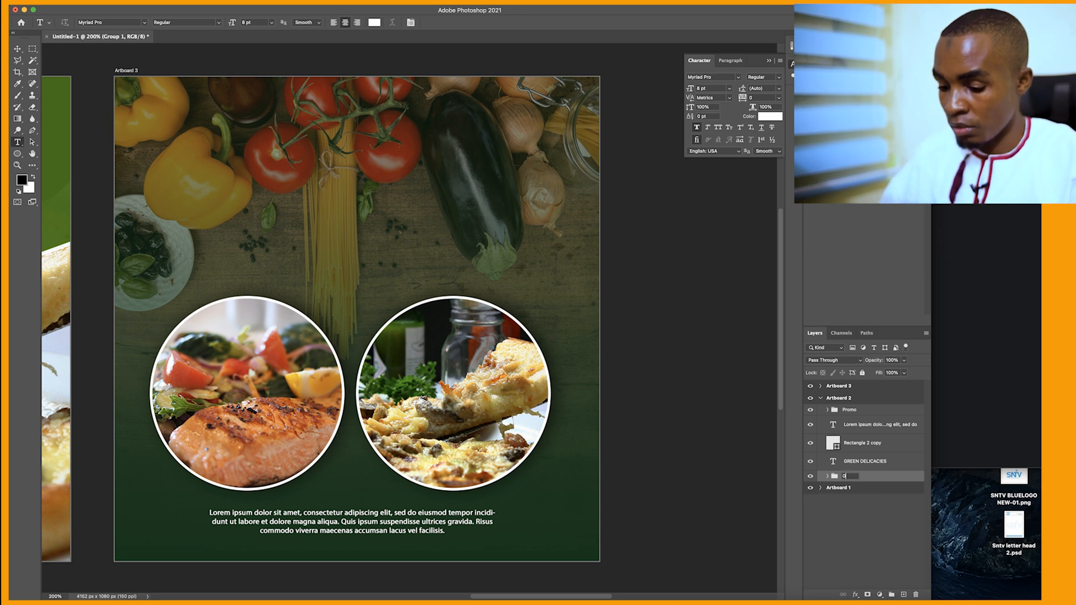
{"action": "key", "text": "BackSpace"}
{"action": "type", "text": "BG"}
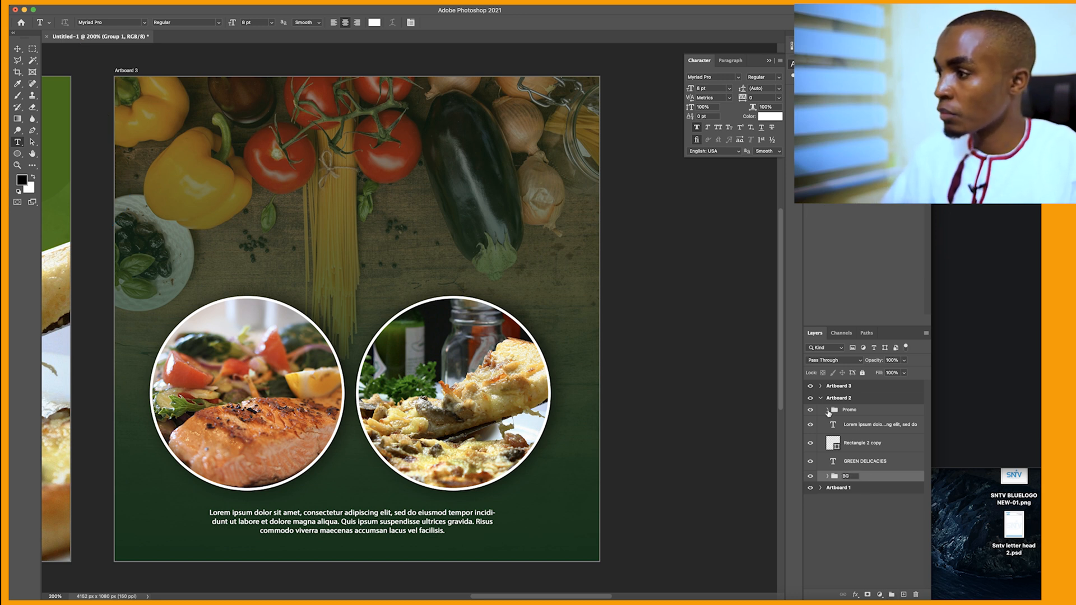
{"action": "key", "text": "Return"}
{"action": "left_click", "coordinate": [845, 506]}
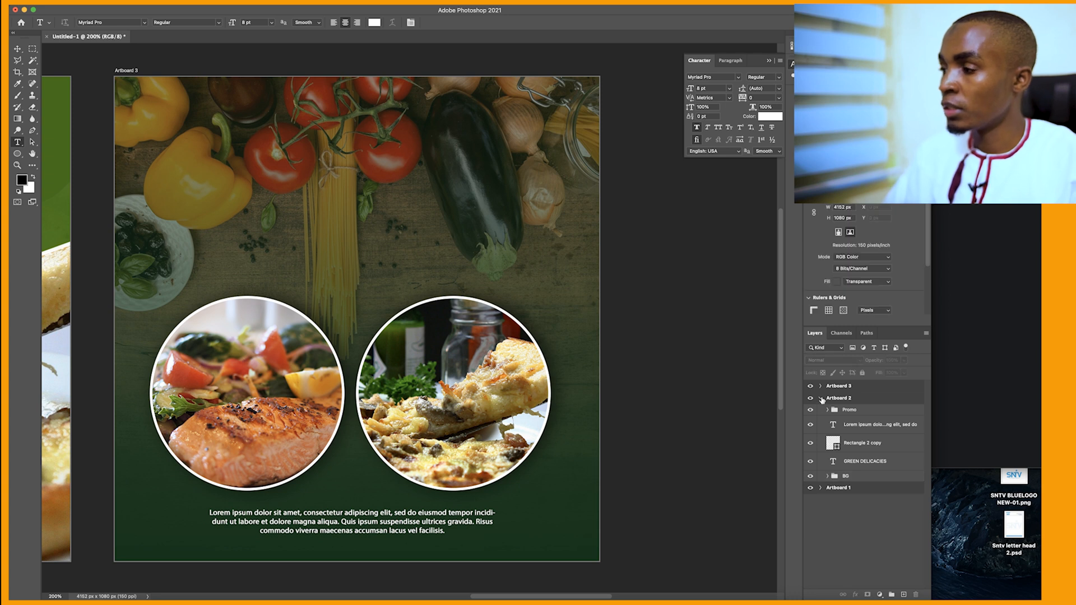
{"action": "left_click", "coordinate": [821, 398]}
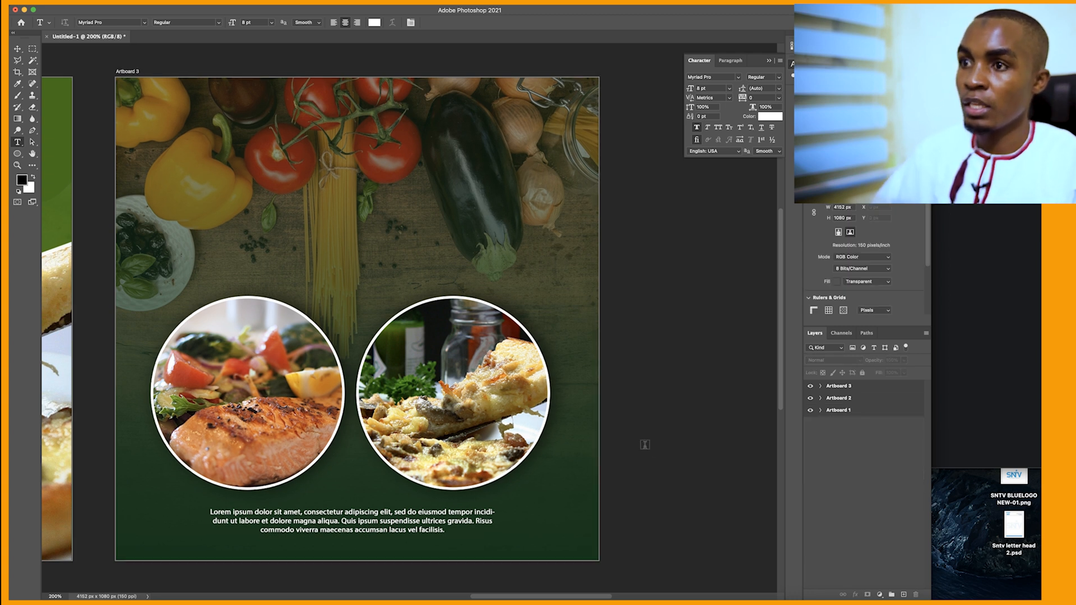
Recolor the starting stop of Artboard 3's background gradient with the green sampled from the lower edge of Artboard 1.
{"action": "key", "text": "super+minus"}
{"action": "scroll", "coordinate": [543, 386], "scroll_direction": "left", "scroll_amount": 5}
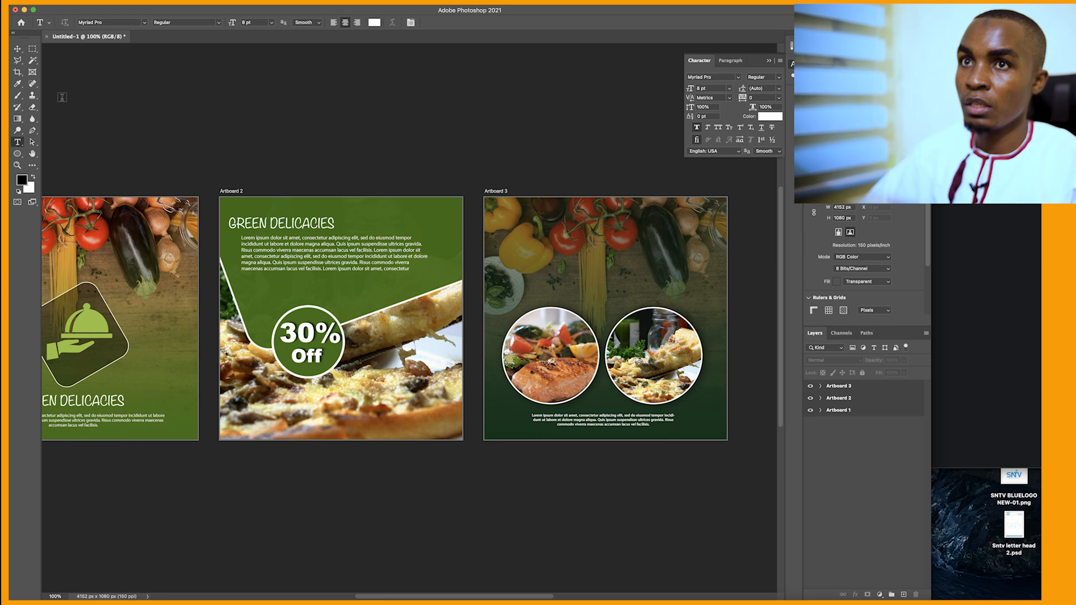
{"action": "left_click", "coordinate": [17, 49]}
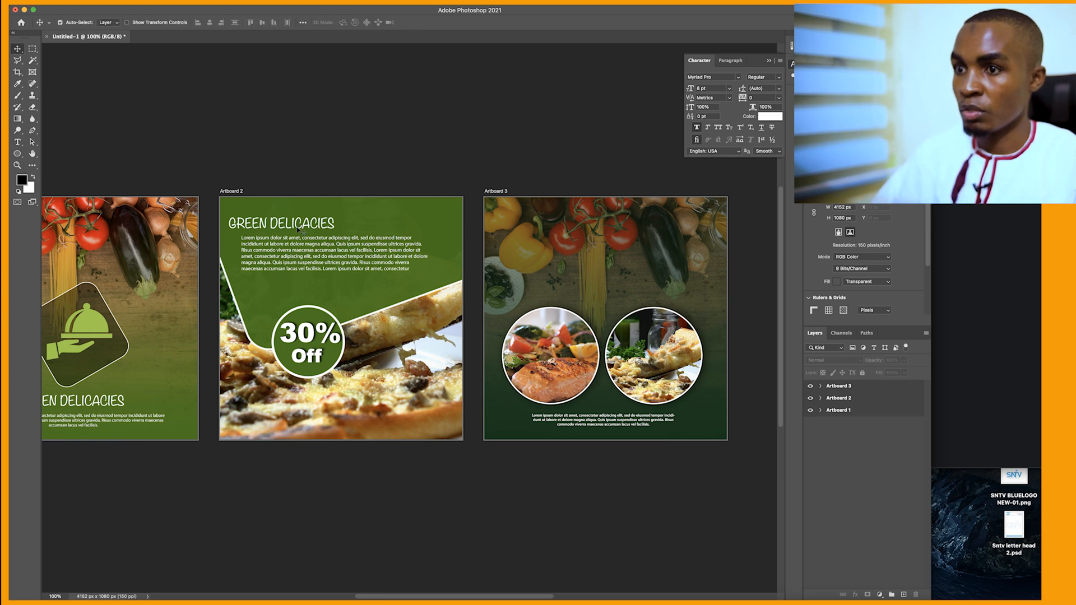
{"action": "key", "text": "super+minus"}
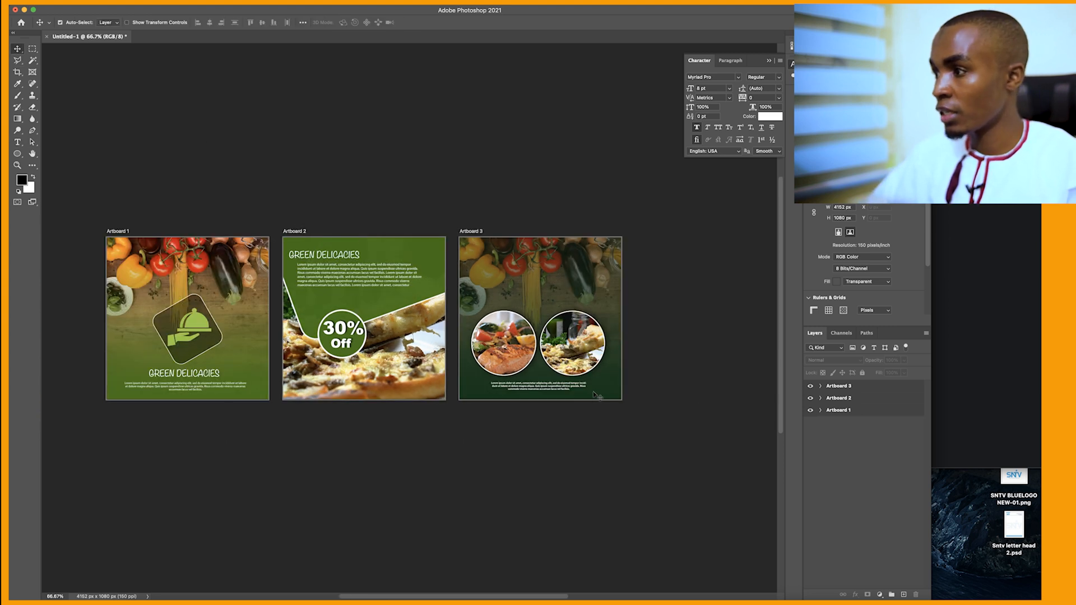
{"action": "left_click", "coordinate": [821, 386]}
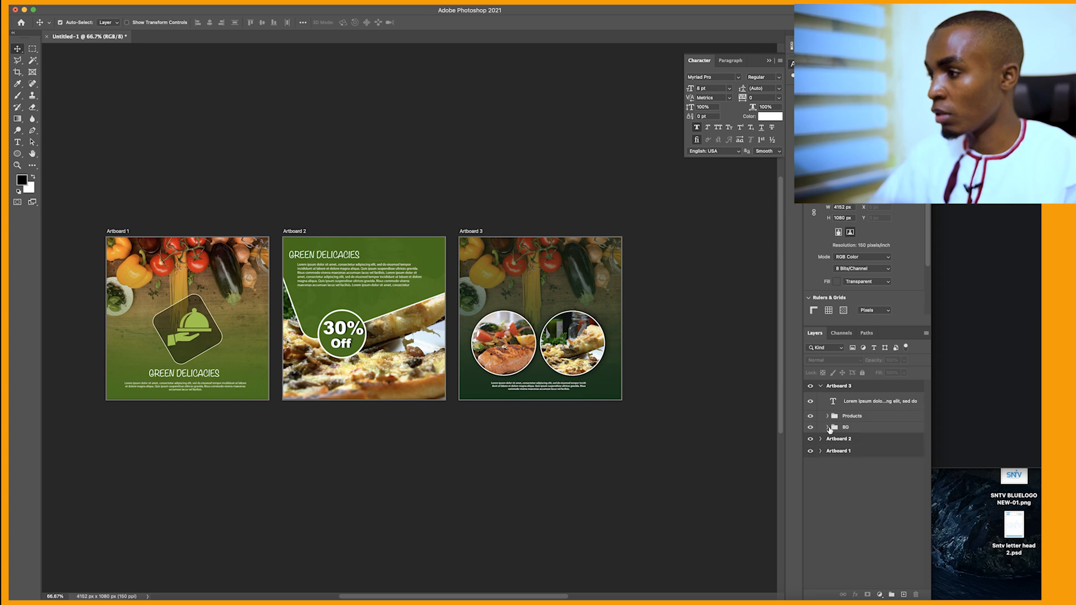
{"action": "left_click", "coordinate": [827, 427]}
{"action": "double_click", "coordinate": [839, 442]}
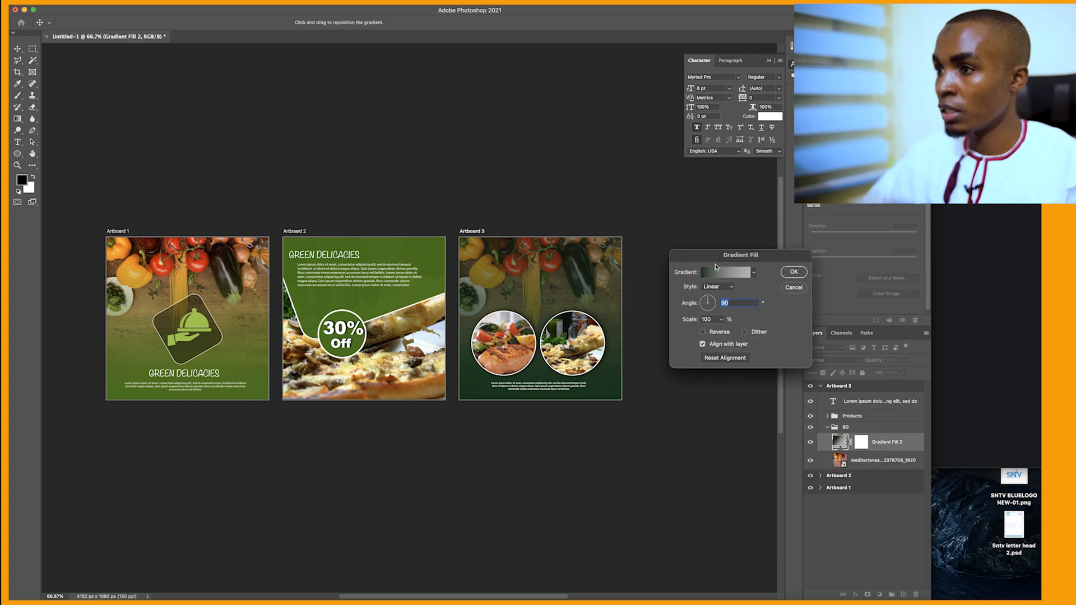
{"action": "left_click", "coordinate": [718, 272]}
{"action": "left_click_drag", "start_coordinate": [477, 201], "coordinate": [570, 204]}
{"action": "left_click_drag", "start_coordinate": [423, 351], "coordinate": [624, 470]}
{"action": "left_click", "coordinate": [624, 464]}
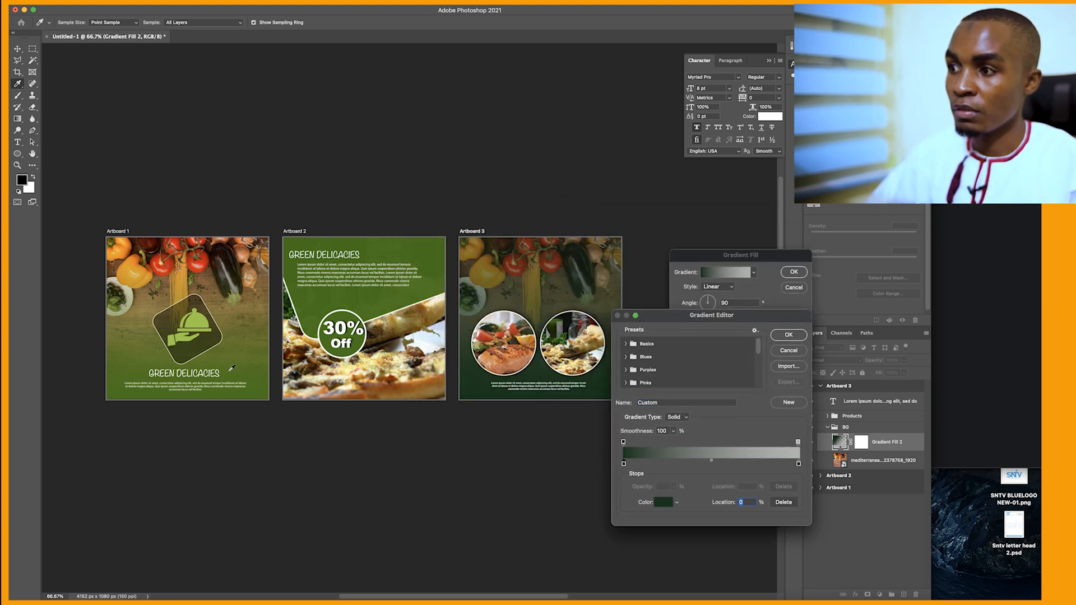
{"action": "left_click", "coordinate": [252, 398]}
{"action": "scroll", "coordinate": [565, 392], "scroll_direction": "left", "scroll_amount": 1}
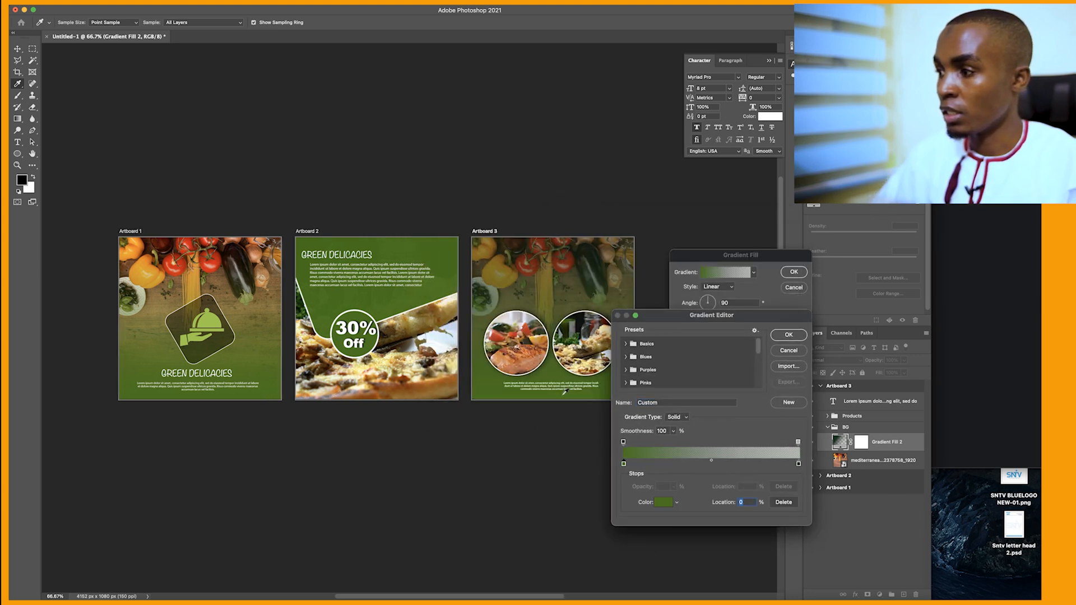
Recolor the gradient's end stop with an olive green sampled from Artboard 1 and apply the gradient fill.
{"action": "left_click", "coordinate": [797, 465]}
{"action": "left_click", "coordinate": [252, 377]}
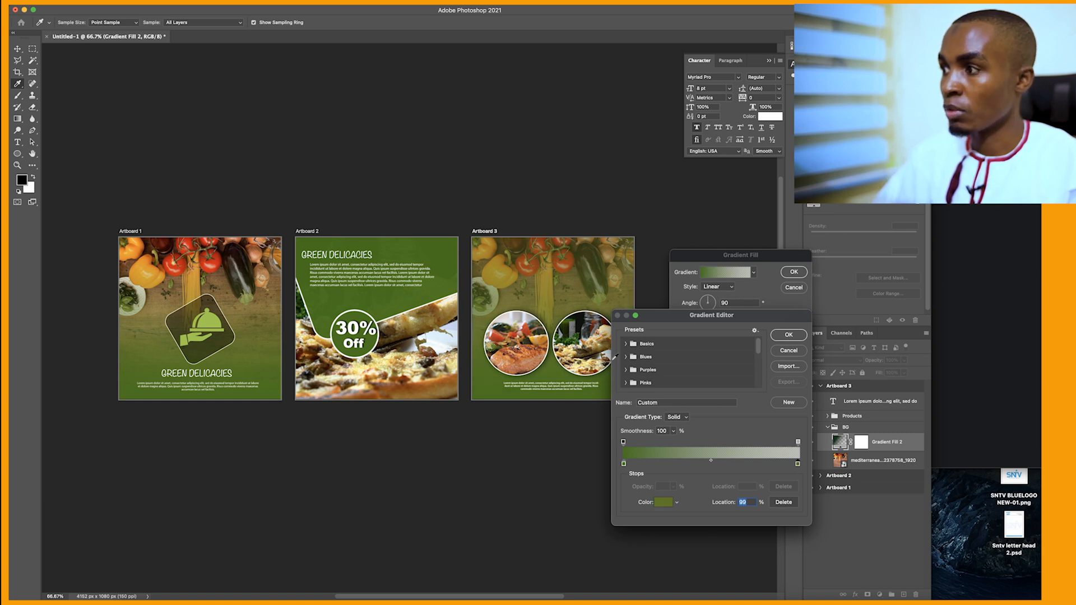
{"action": "left_click", "coordinate": [790, 336]}
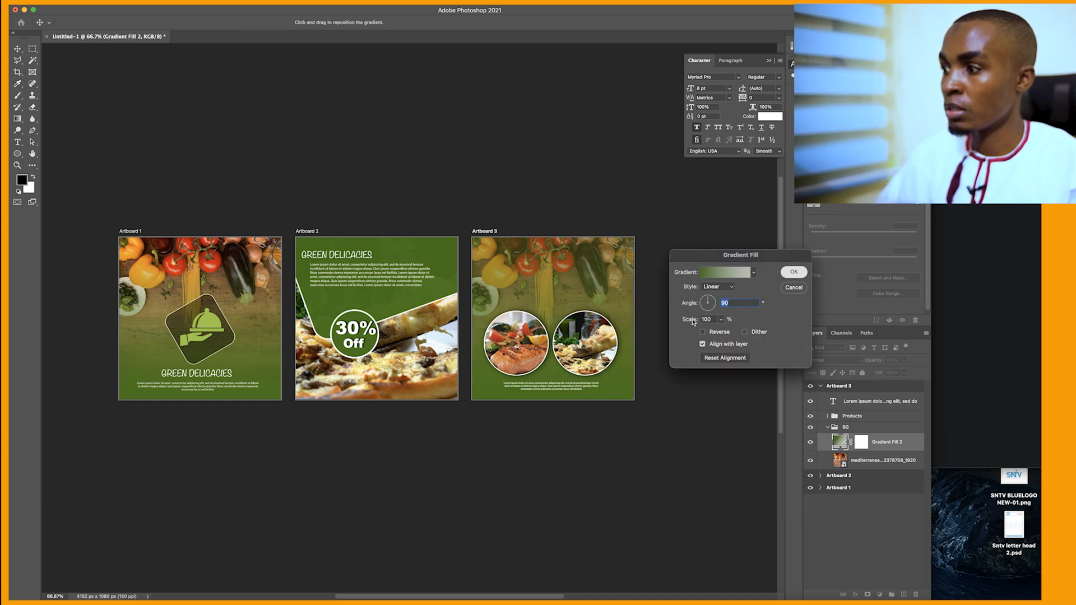
{"action": "left_click", "coordinate": [791, 275]}
{"action": "left_click", "coordinate": [628, 450]}
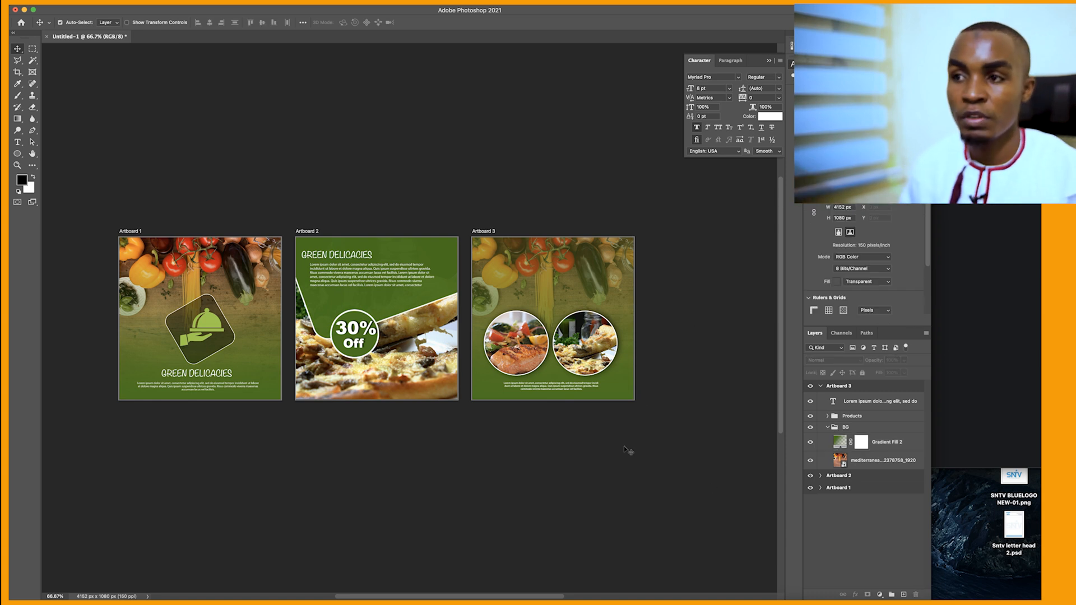